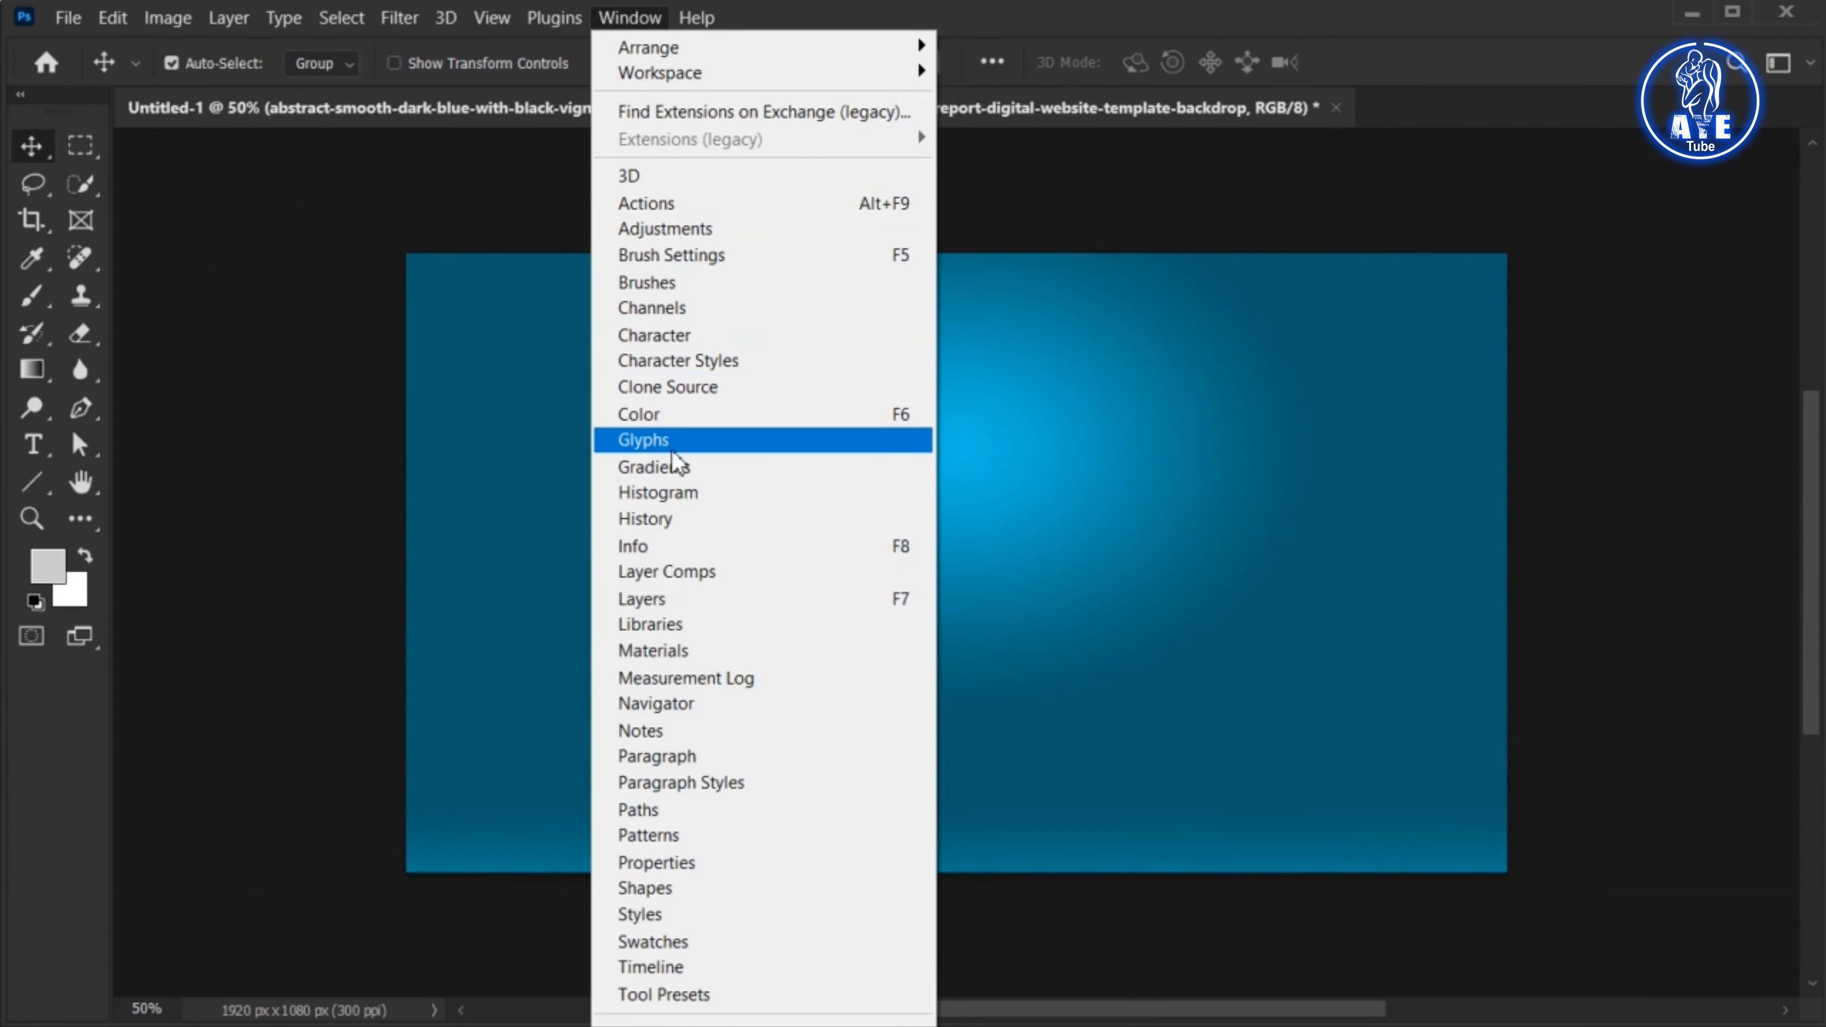
Show the Layers panel and place it fully in view beside the canvas
{"action": "left_click", "coordinate": [739, 600]}
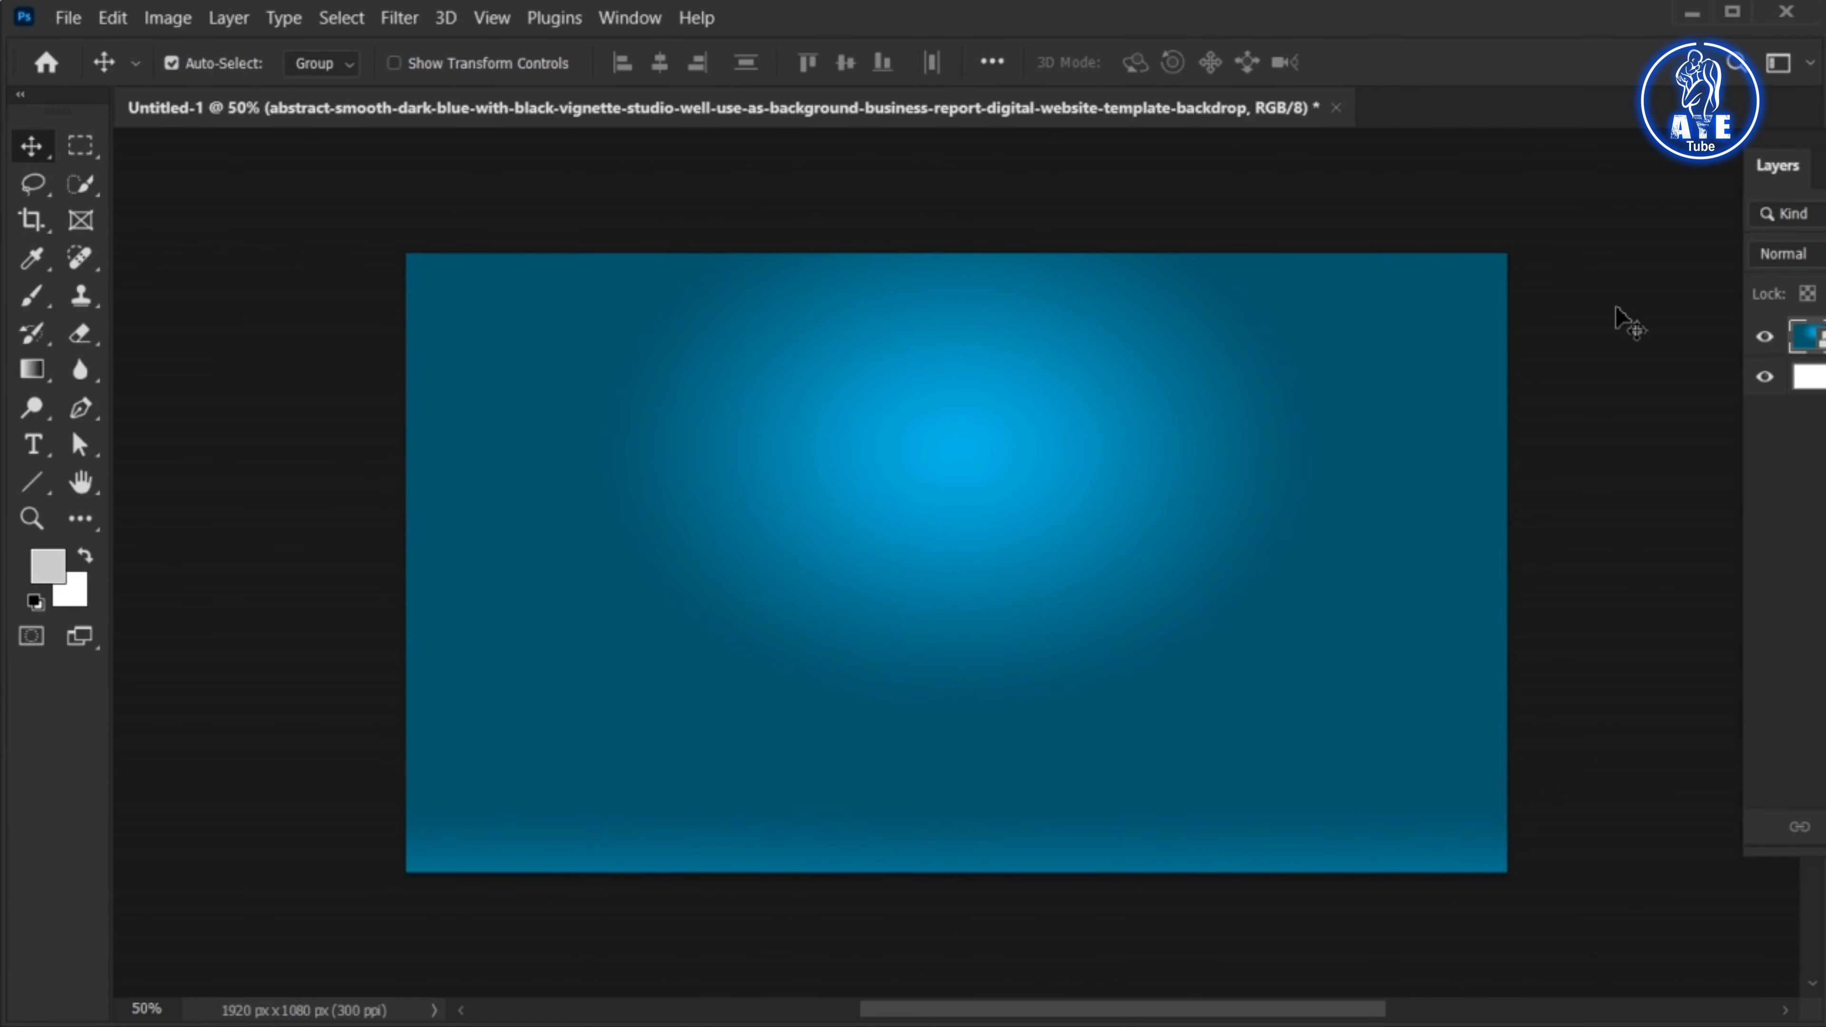
{"action": "left_click_drag", "start_coordinate": [1825, 141], "coordinate": [1687, 160]}
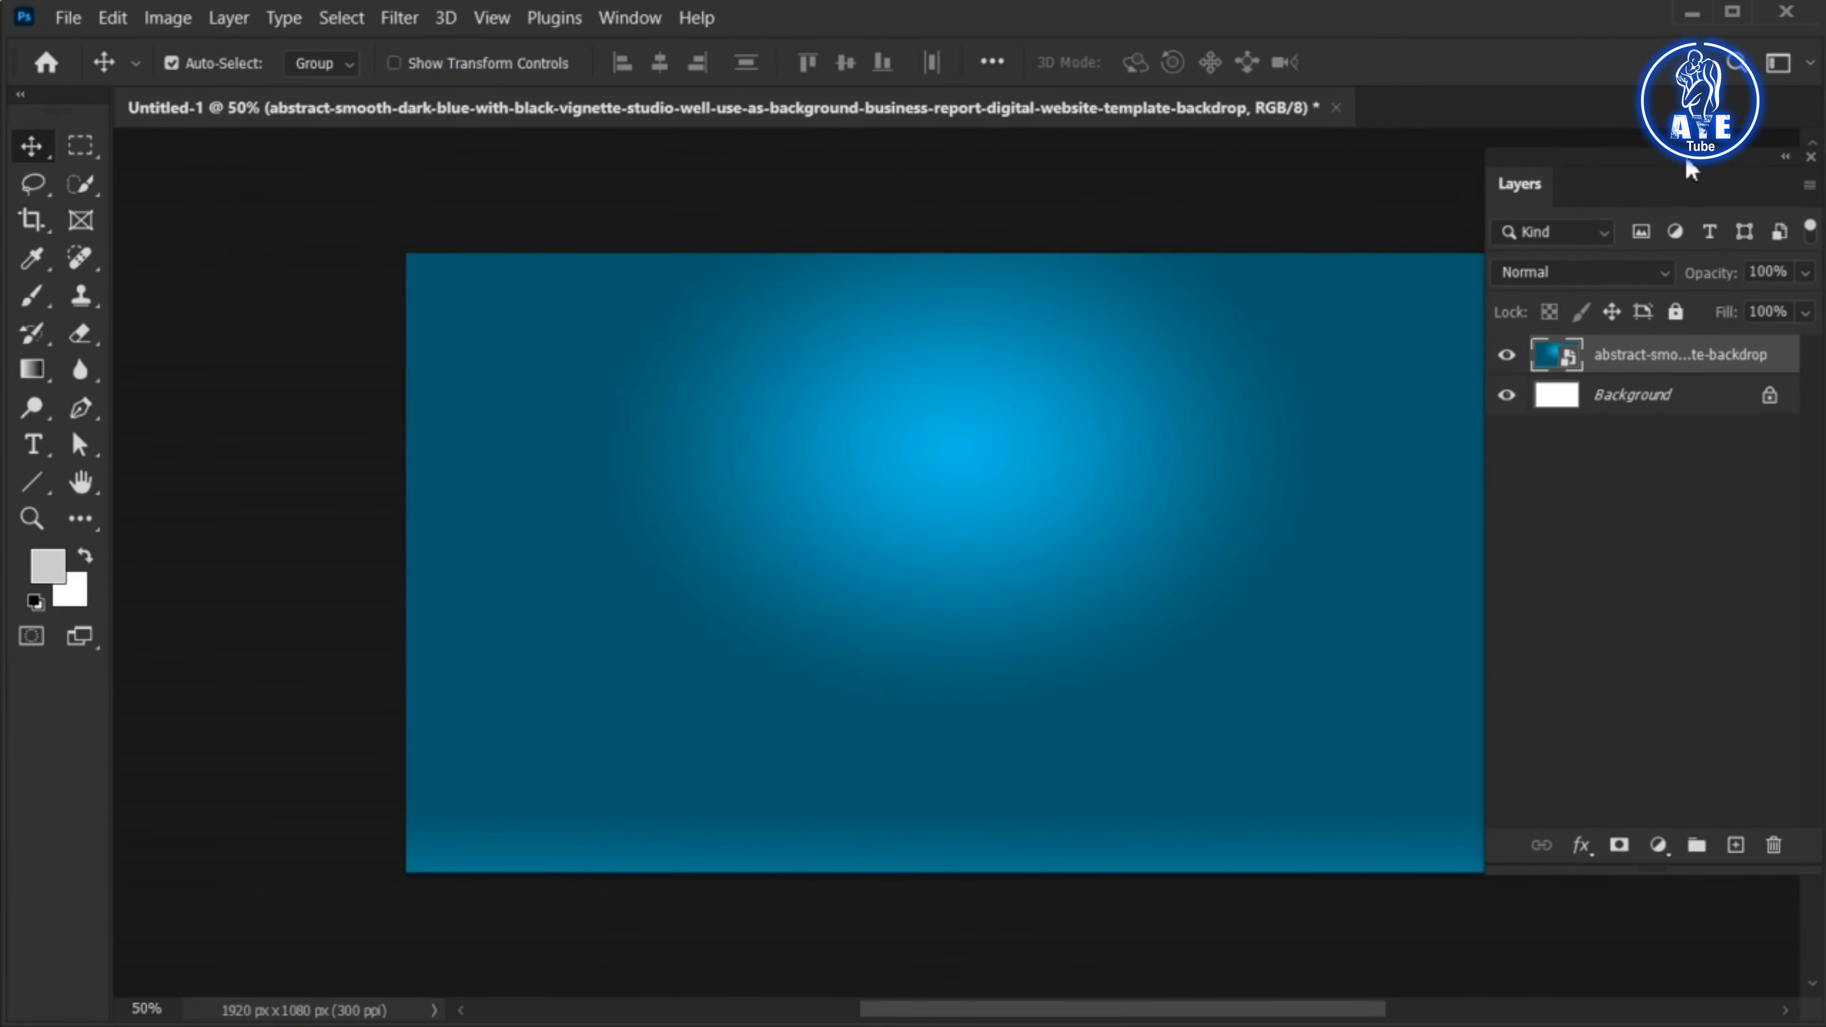
{"action": "left_click_drag", "start_coordinate": [1140, 632], "coordinate": [1089, 630]}
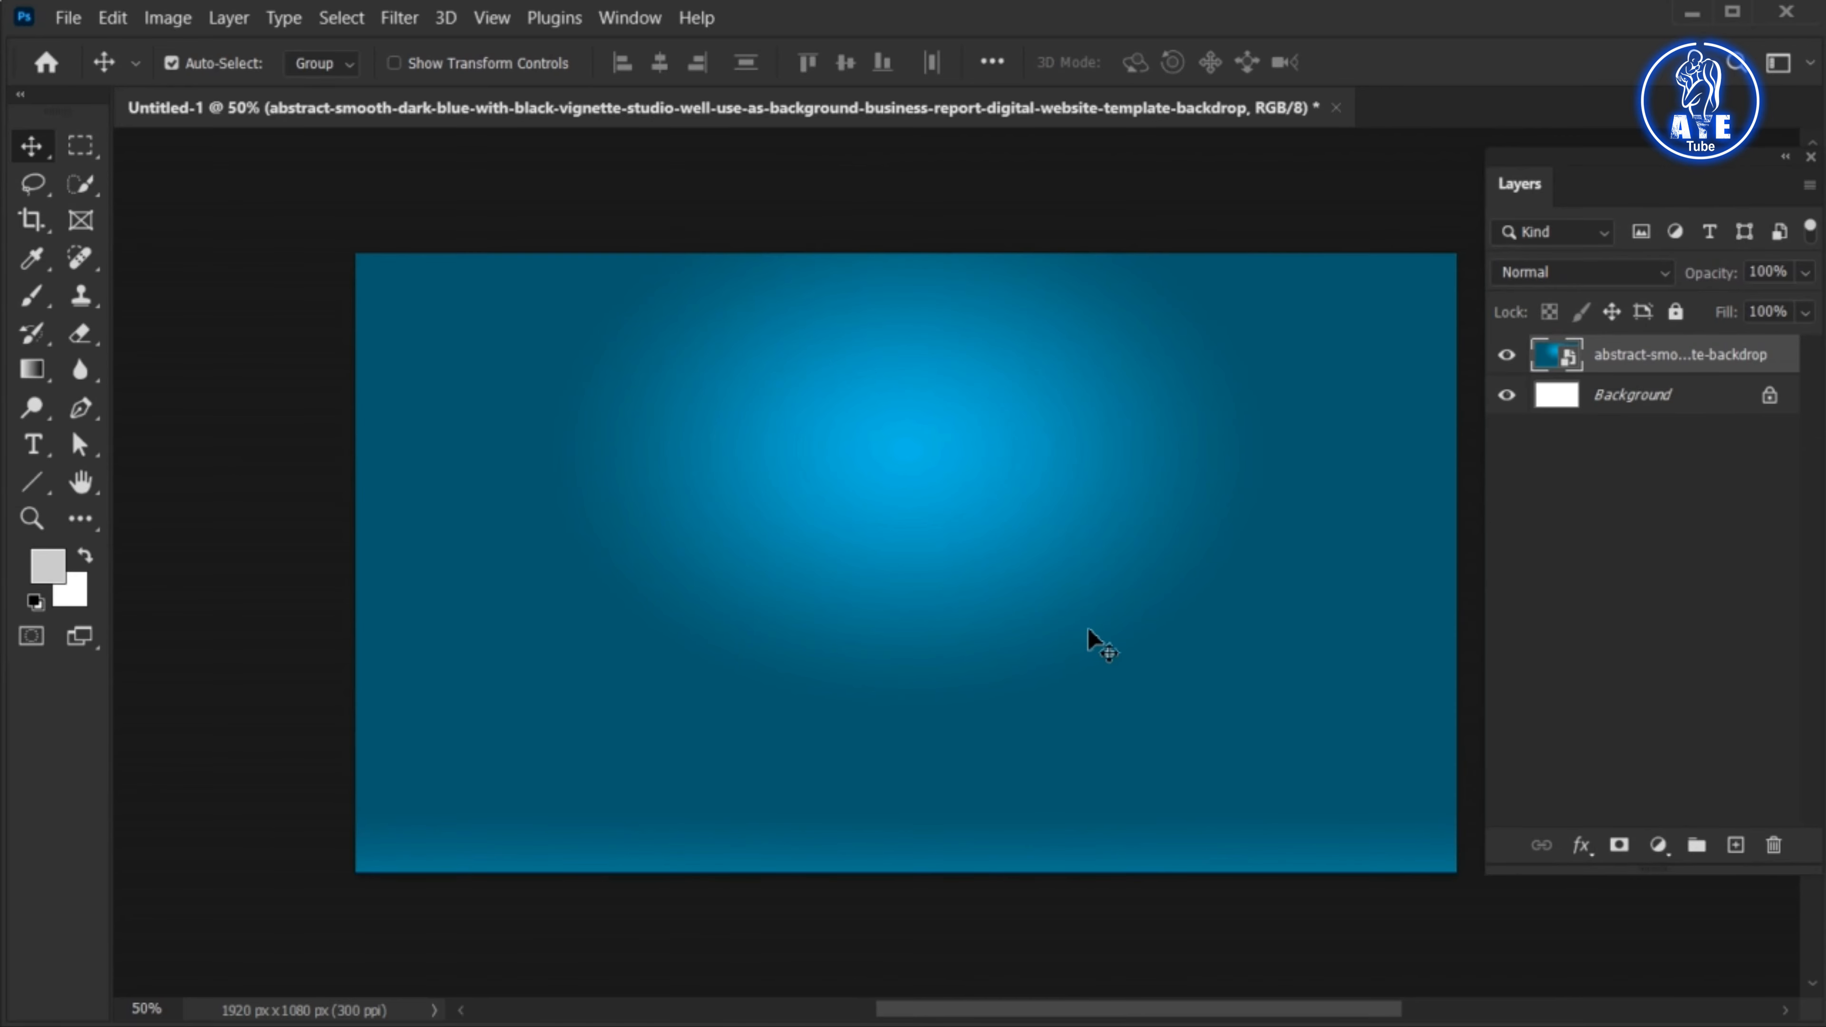
{"action": "key", "text": "ctrl+plus"}
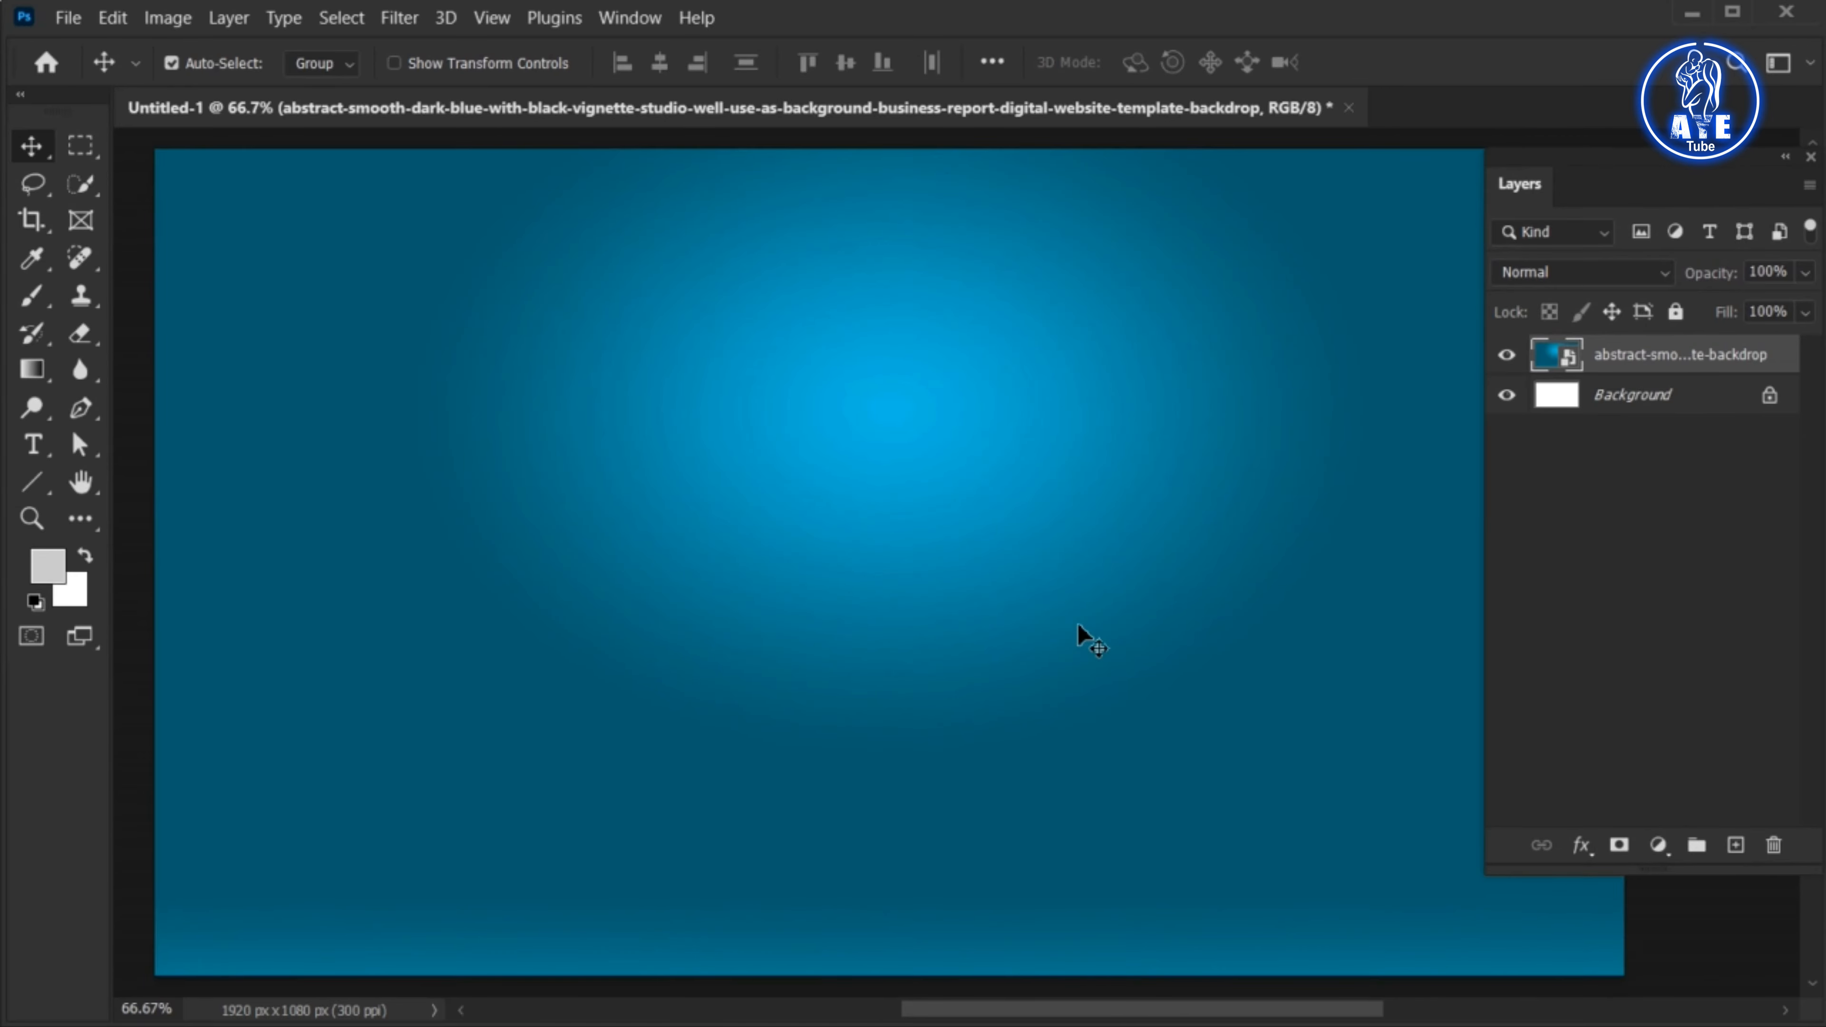
Add a horizontal text reading "TYPOGRAPHY" near the middle of the canvas
{"action": "left_click", "coordinate": [33, 445]}
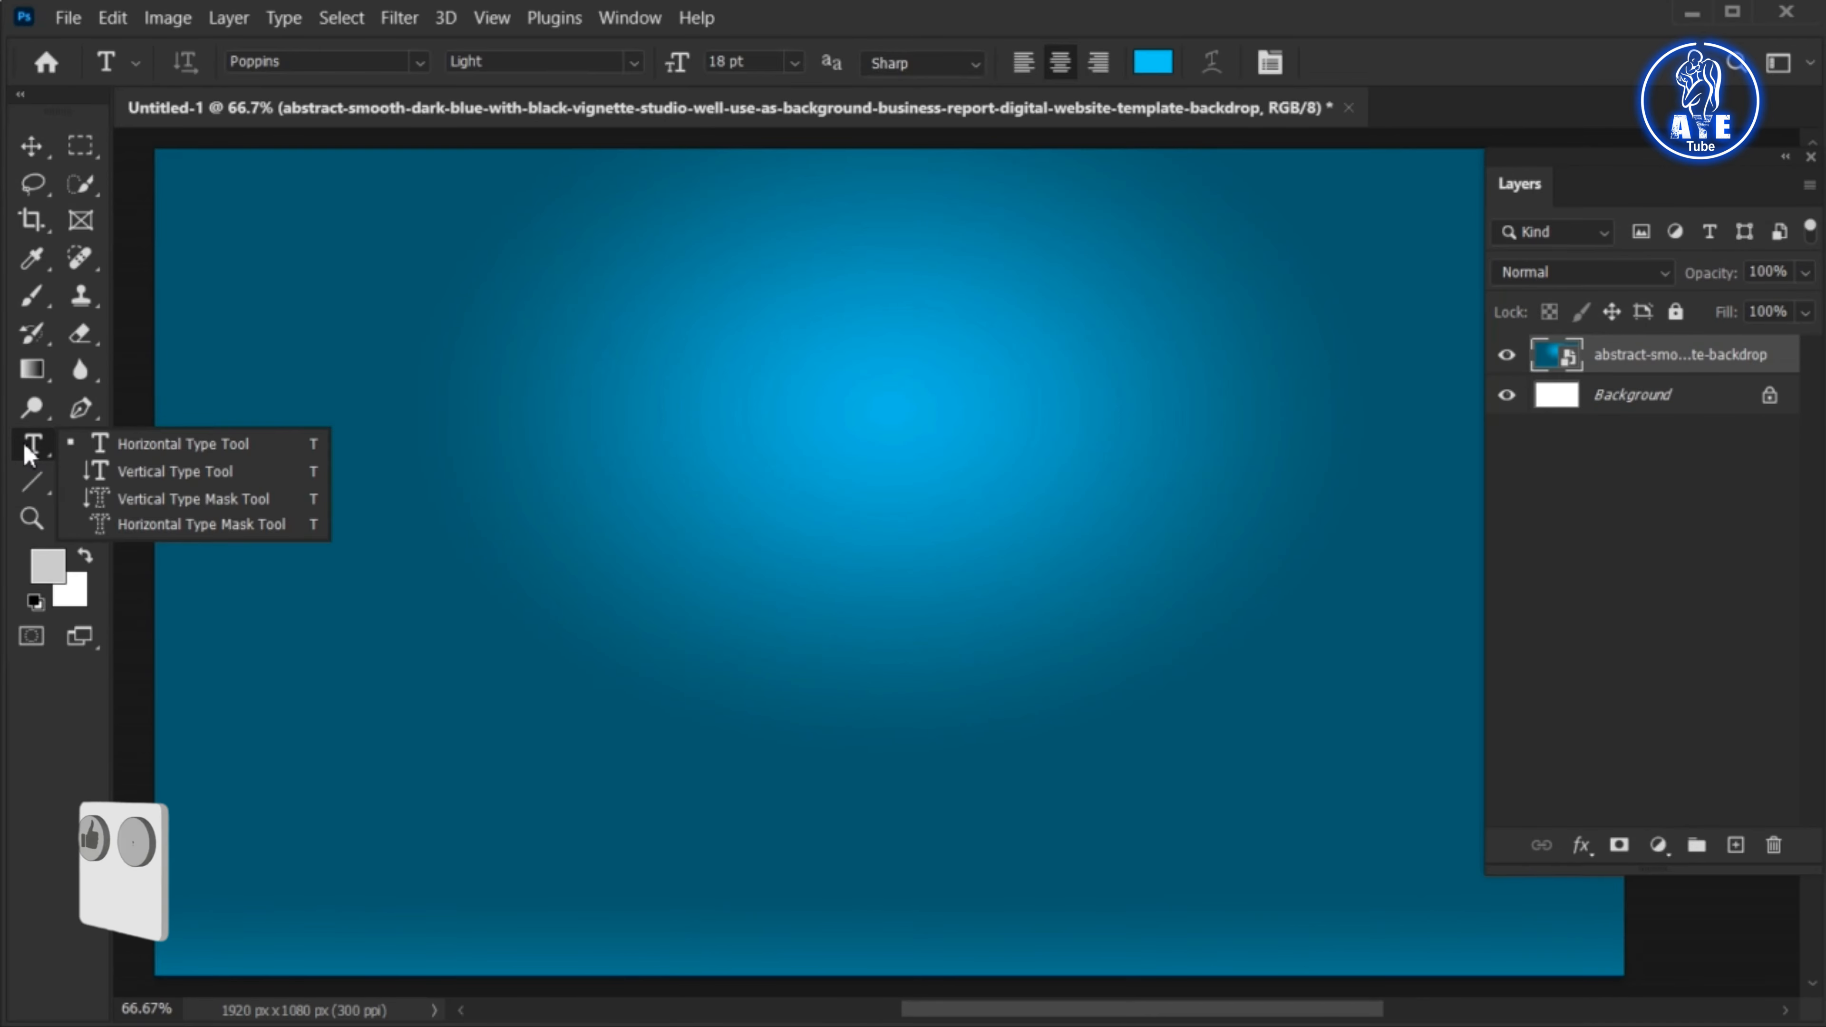
{"action": "left_click", "coordinate": [164, 449]}
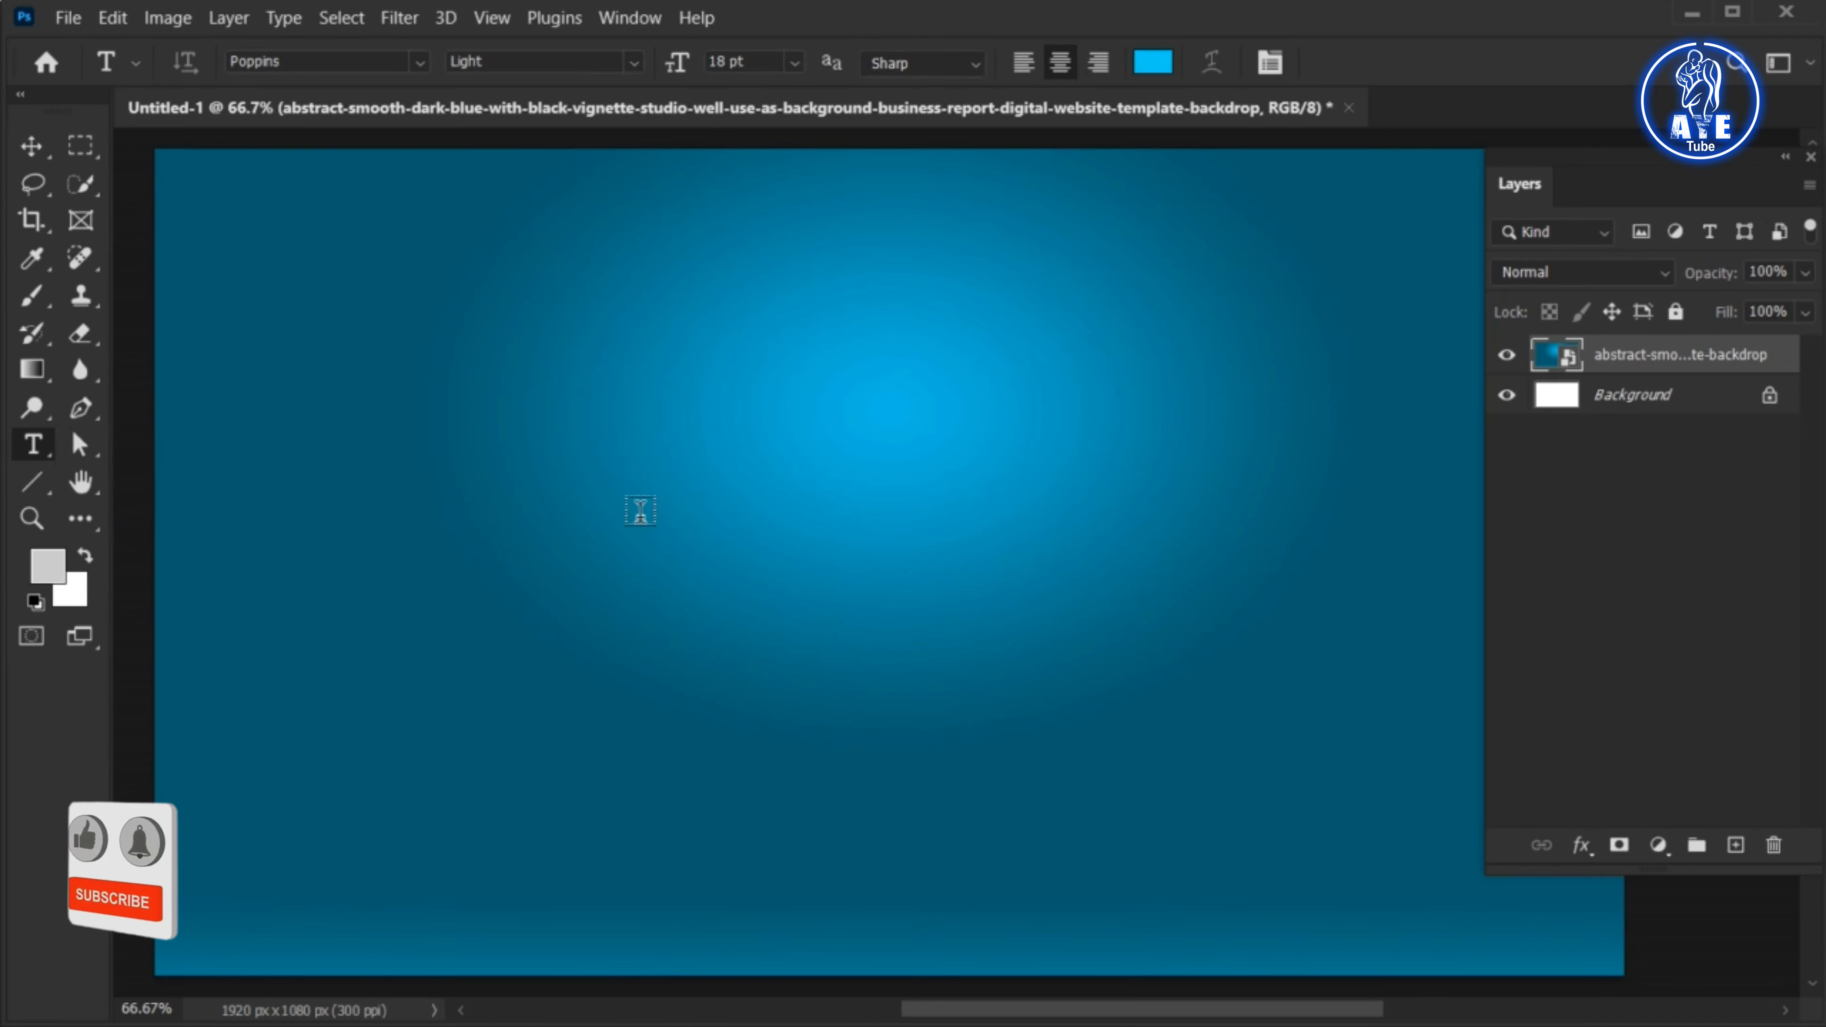
{"action": "left_click", "coordinate": [710, 525]}
{"action": "type", "text": "TYPOG"}
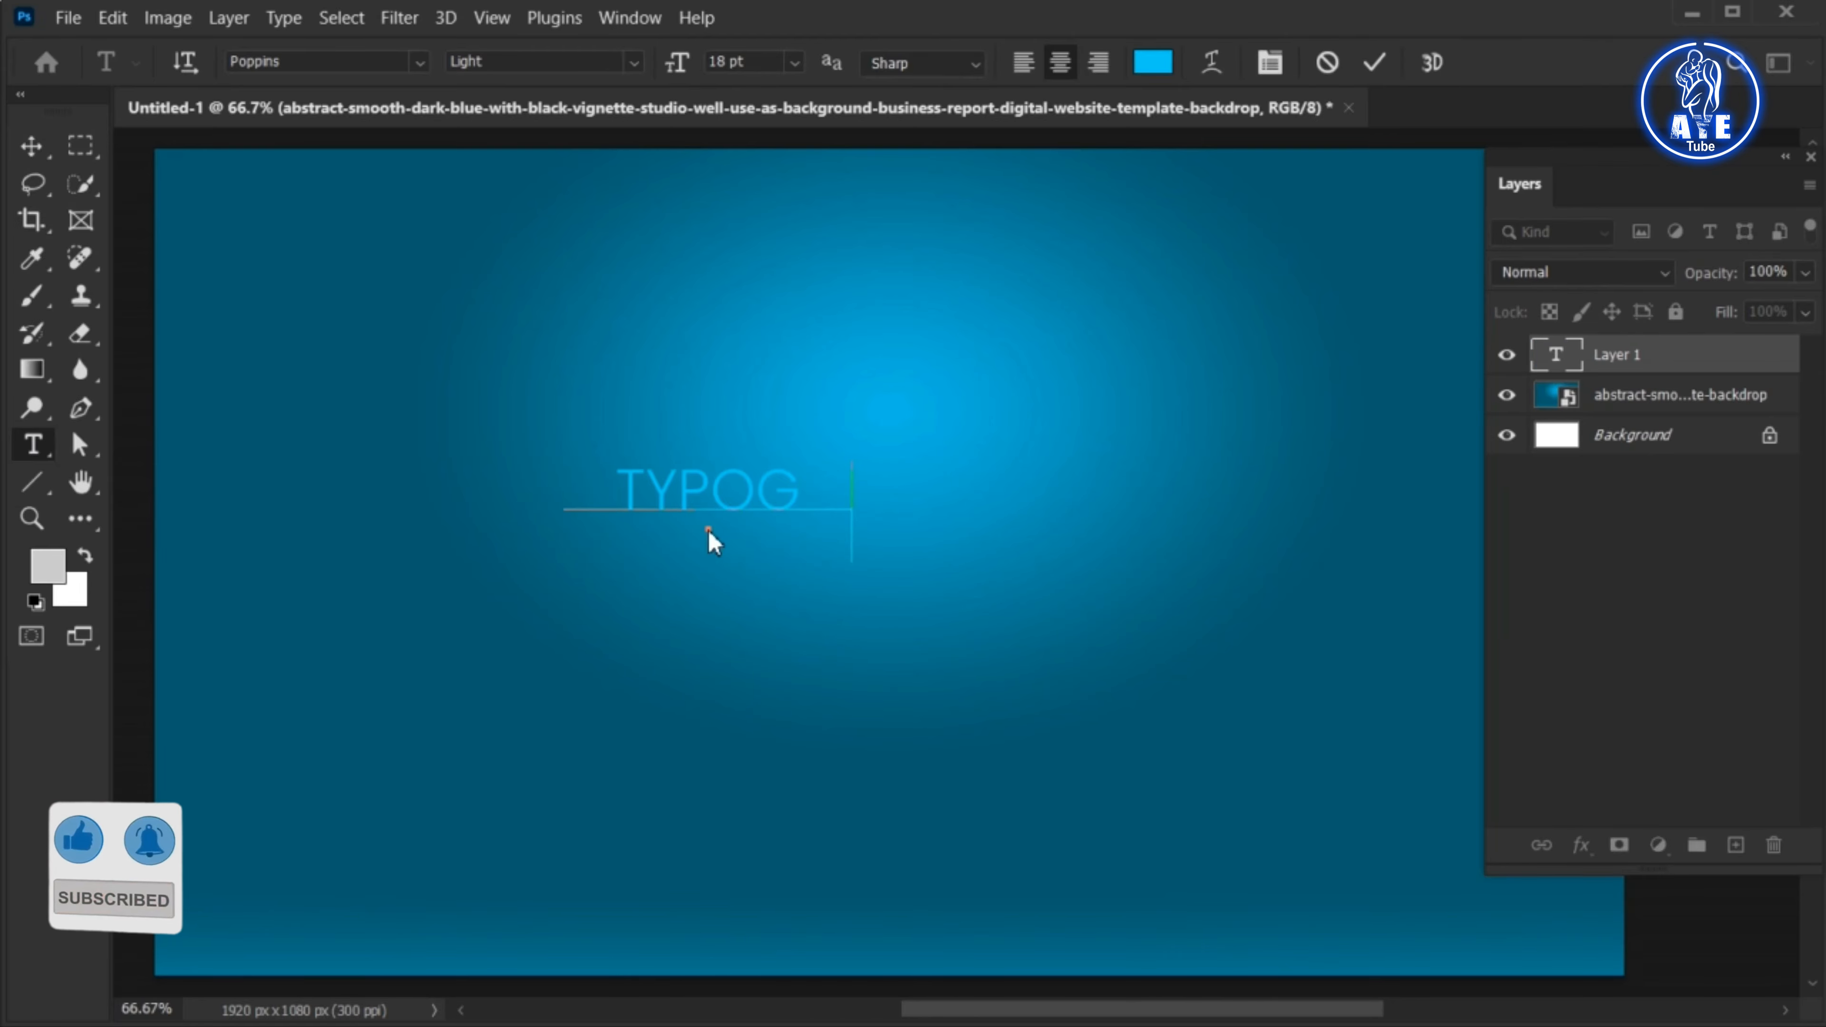
{"action": "type", "text": "RAPHY"}
Set the font of the whole TYPOGRAPHY text to Nagasaki Regular
{"action": "left_click", "coordinate": [665, 504]}
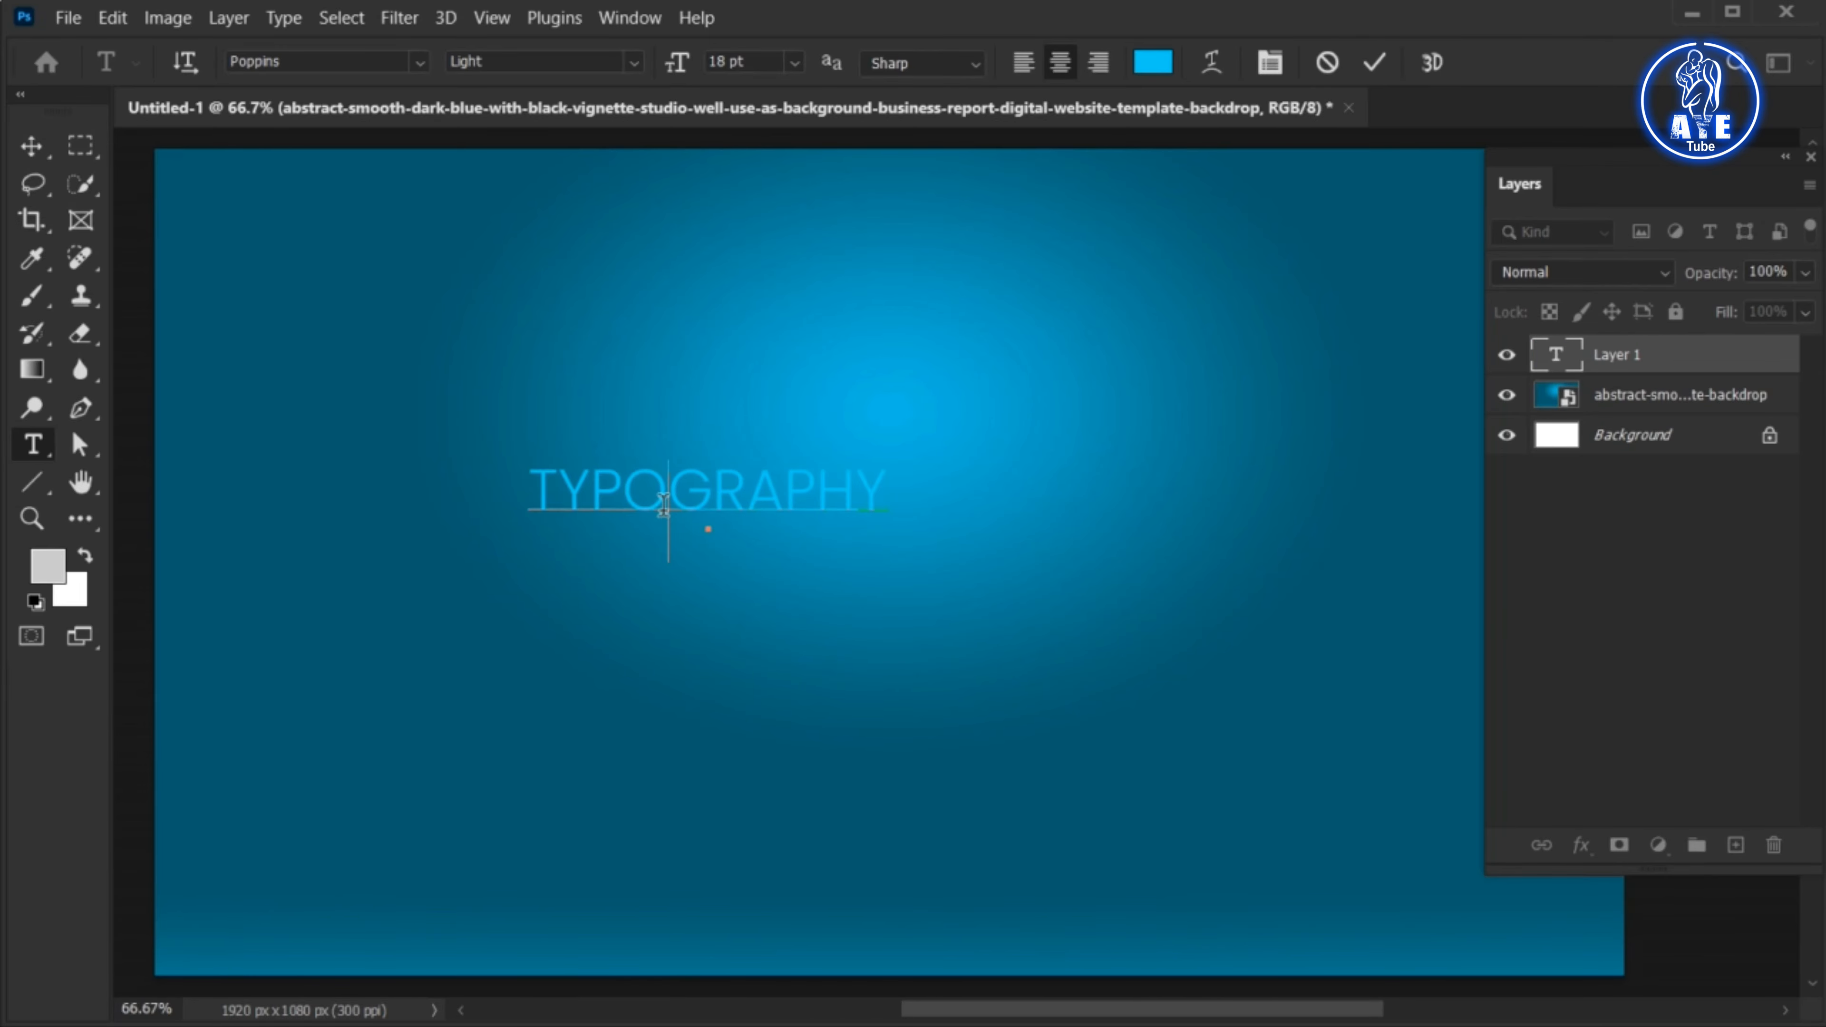
{"action": "key", "text": "ctrl+a"}
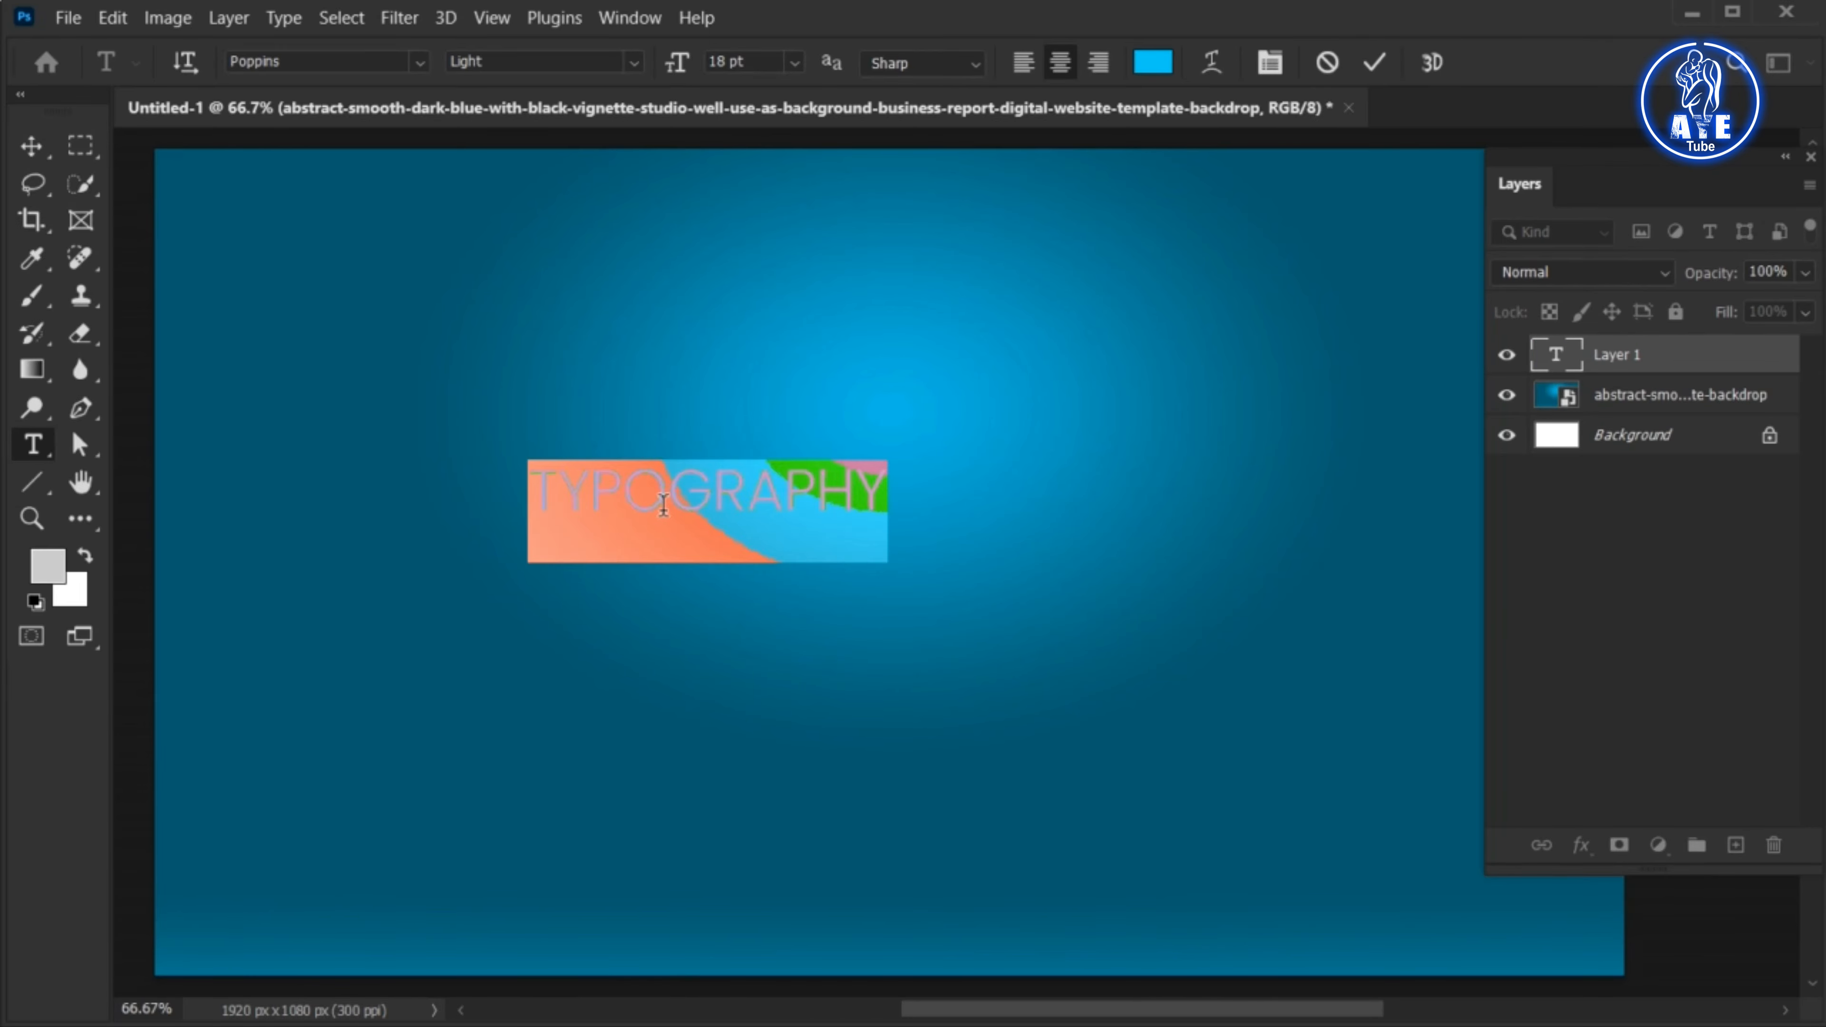
{"action": "left_click", "coordinate": [318, 63]}
{"action": "type", "text": "NAGASA"}
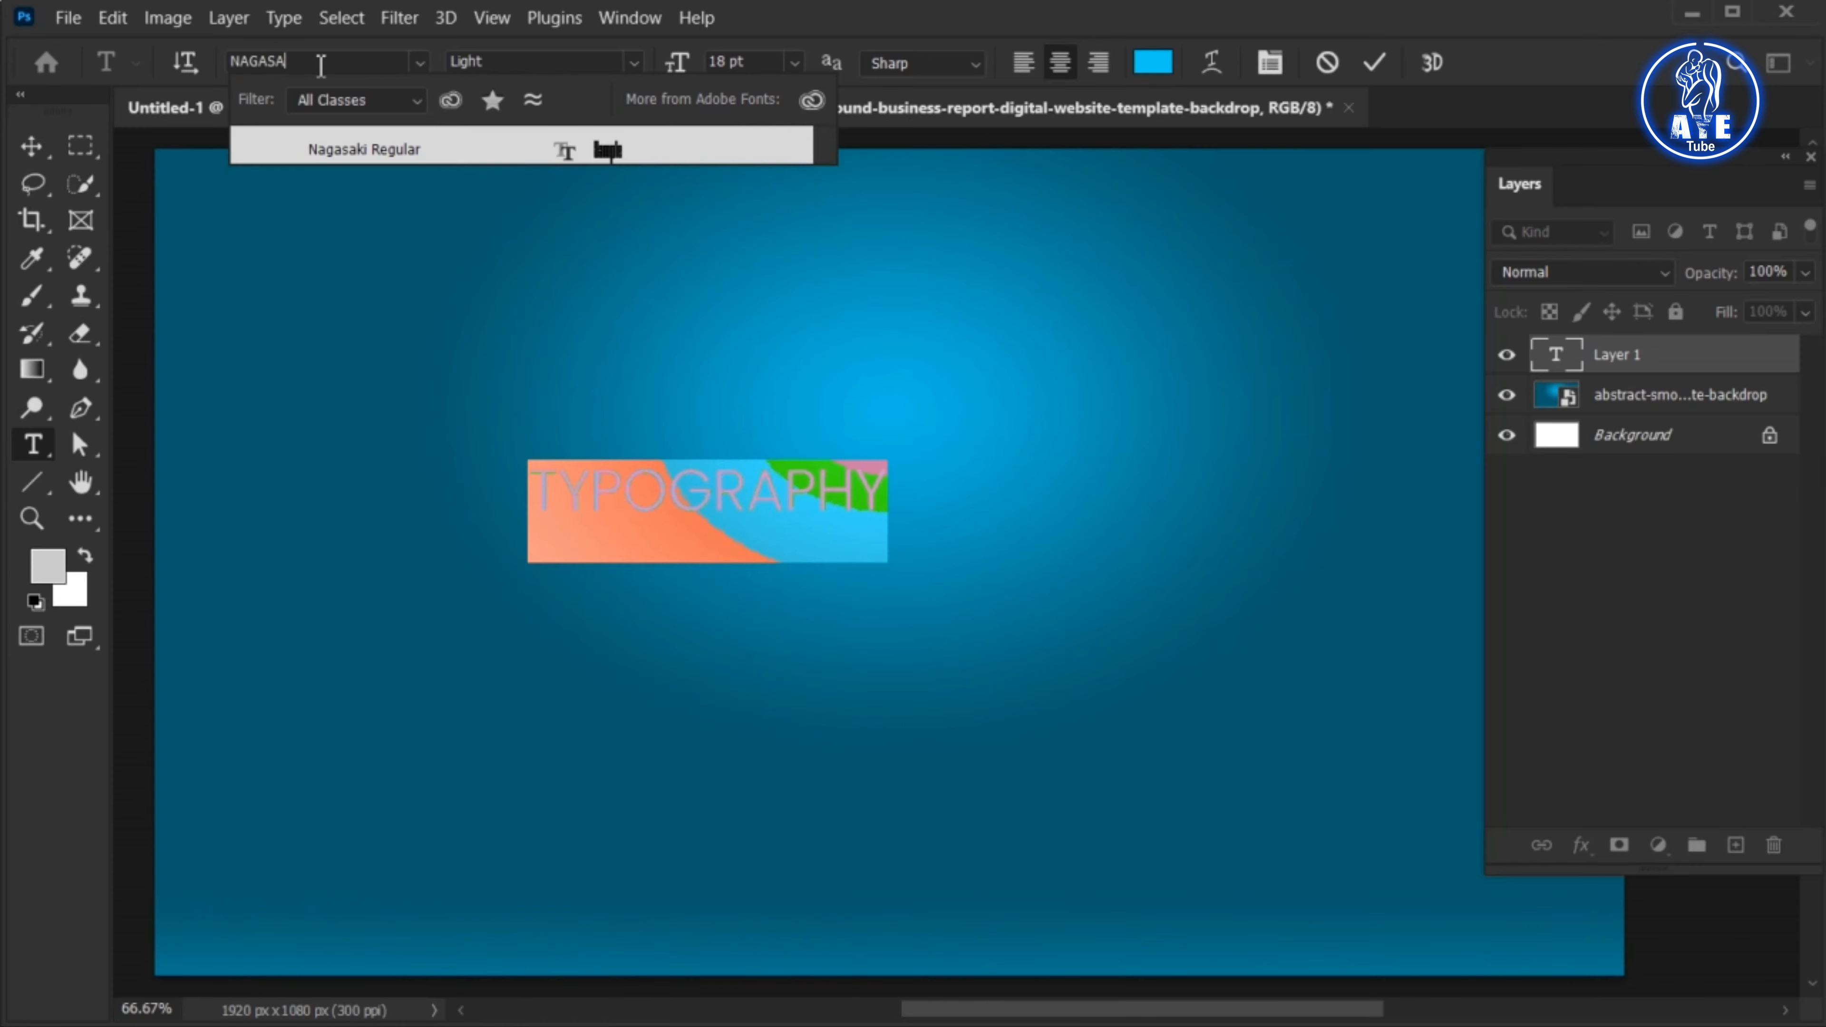
{"action": "left_click", "coordinate": [342, 150]}
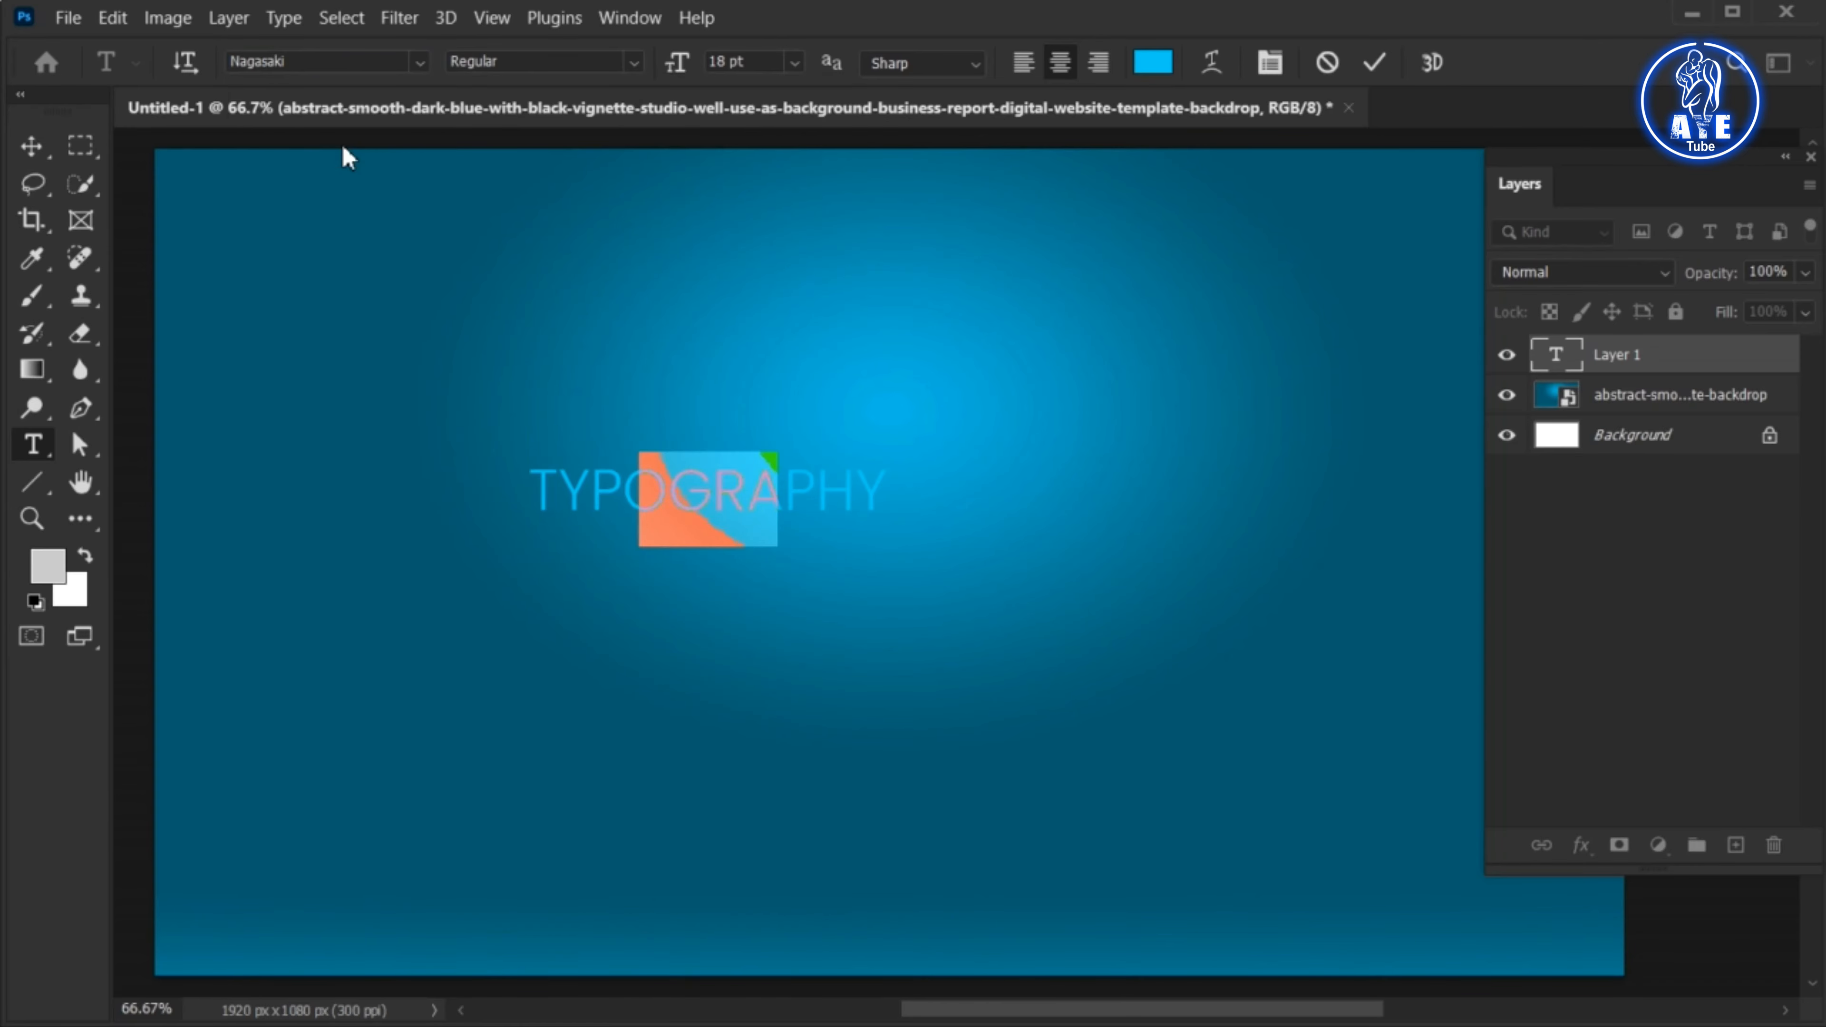
Change the text color to white (ffffff) and commit the text edit
{"action": "left_click", "coordinate": [1152, 63]}
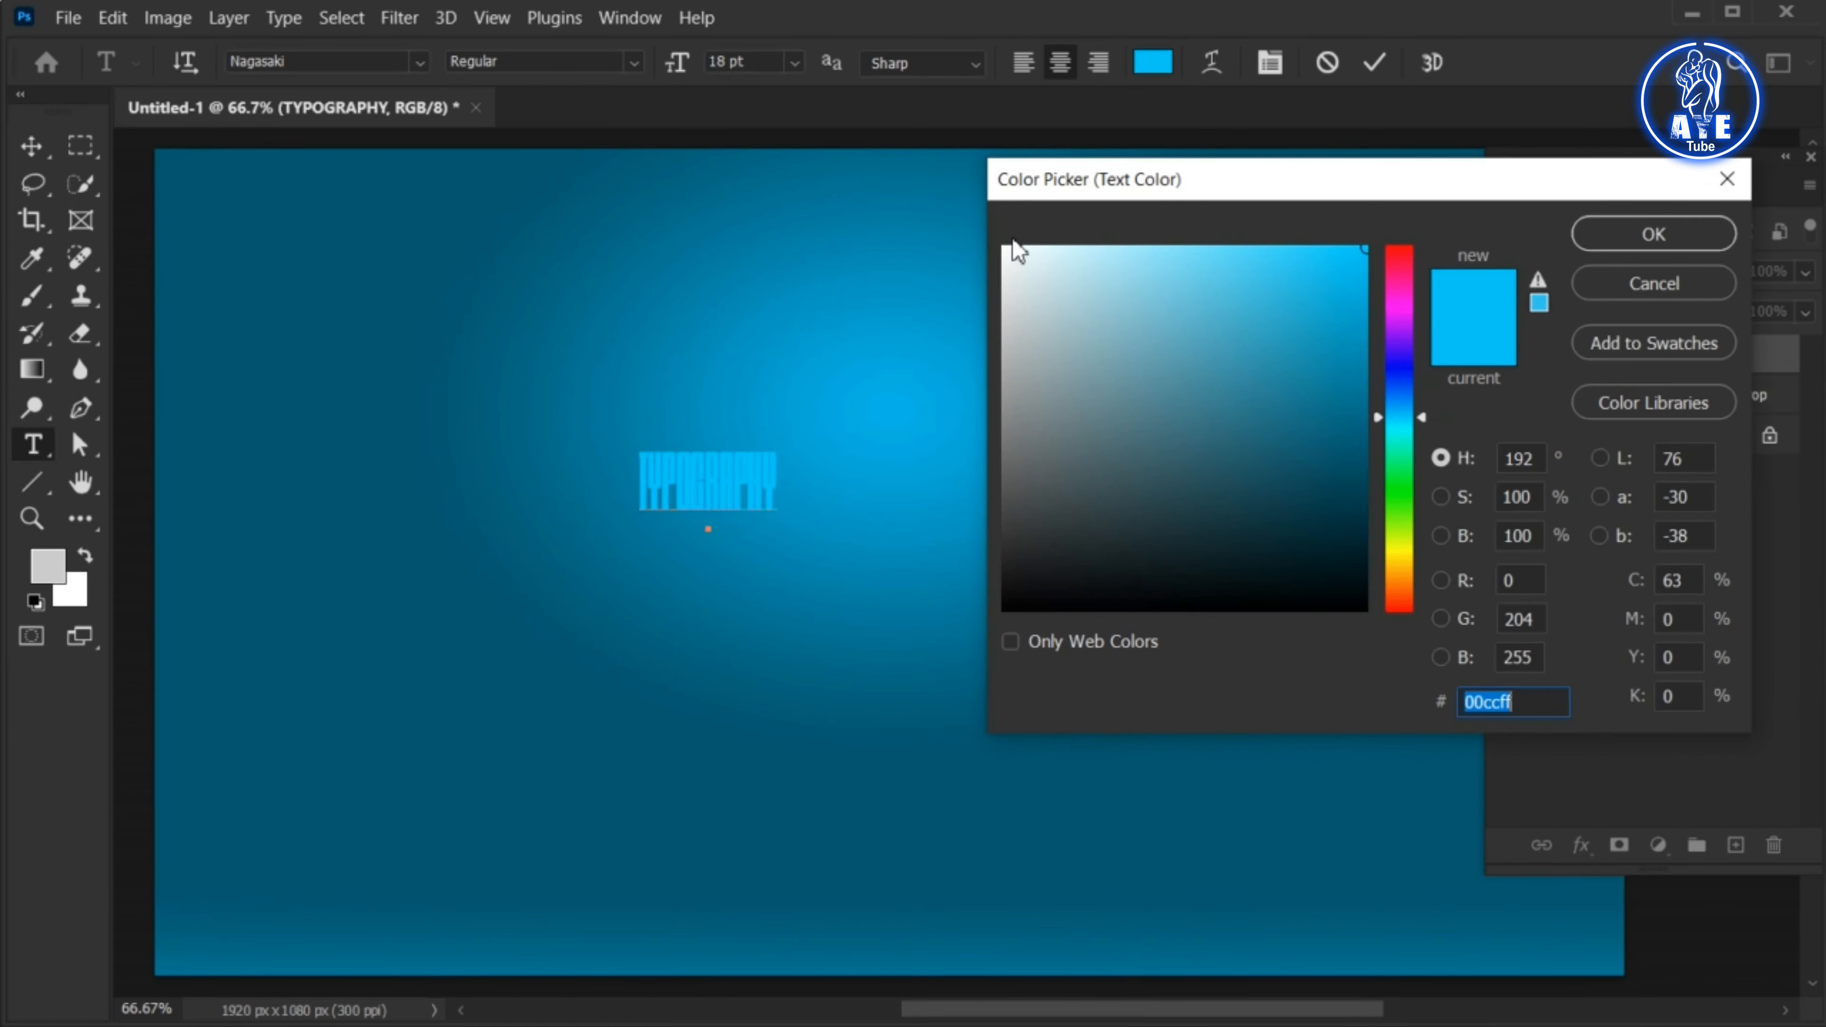
{"action": "left_click_drag", "start_coordinate": [989, 232], "coordinate": [975, 216]}
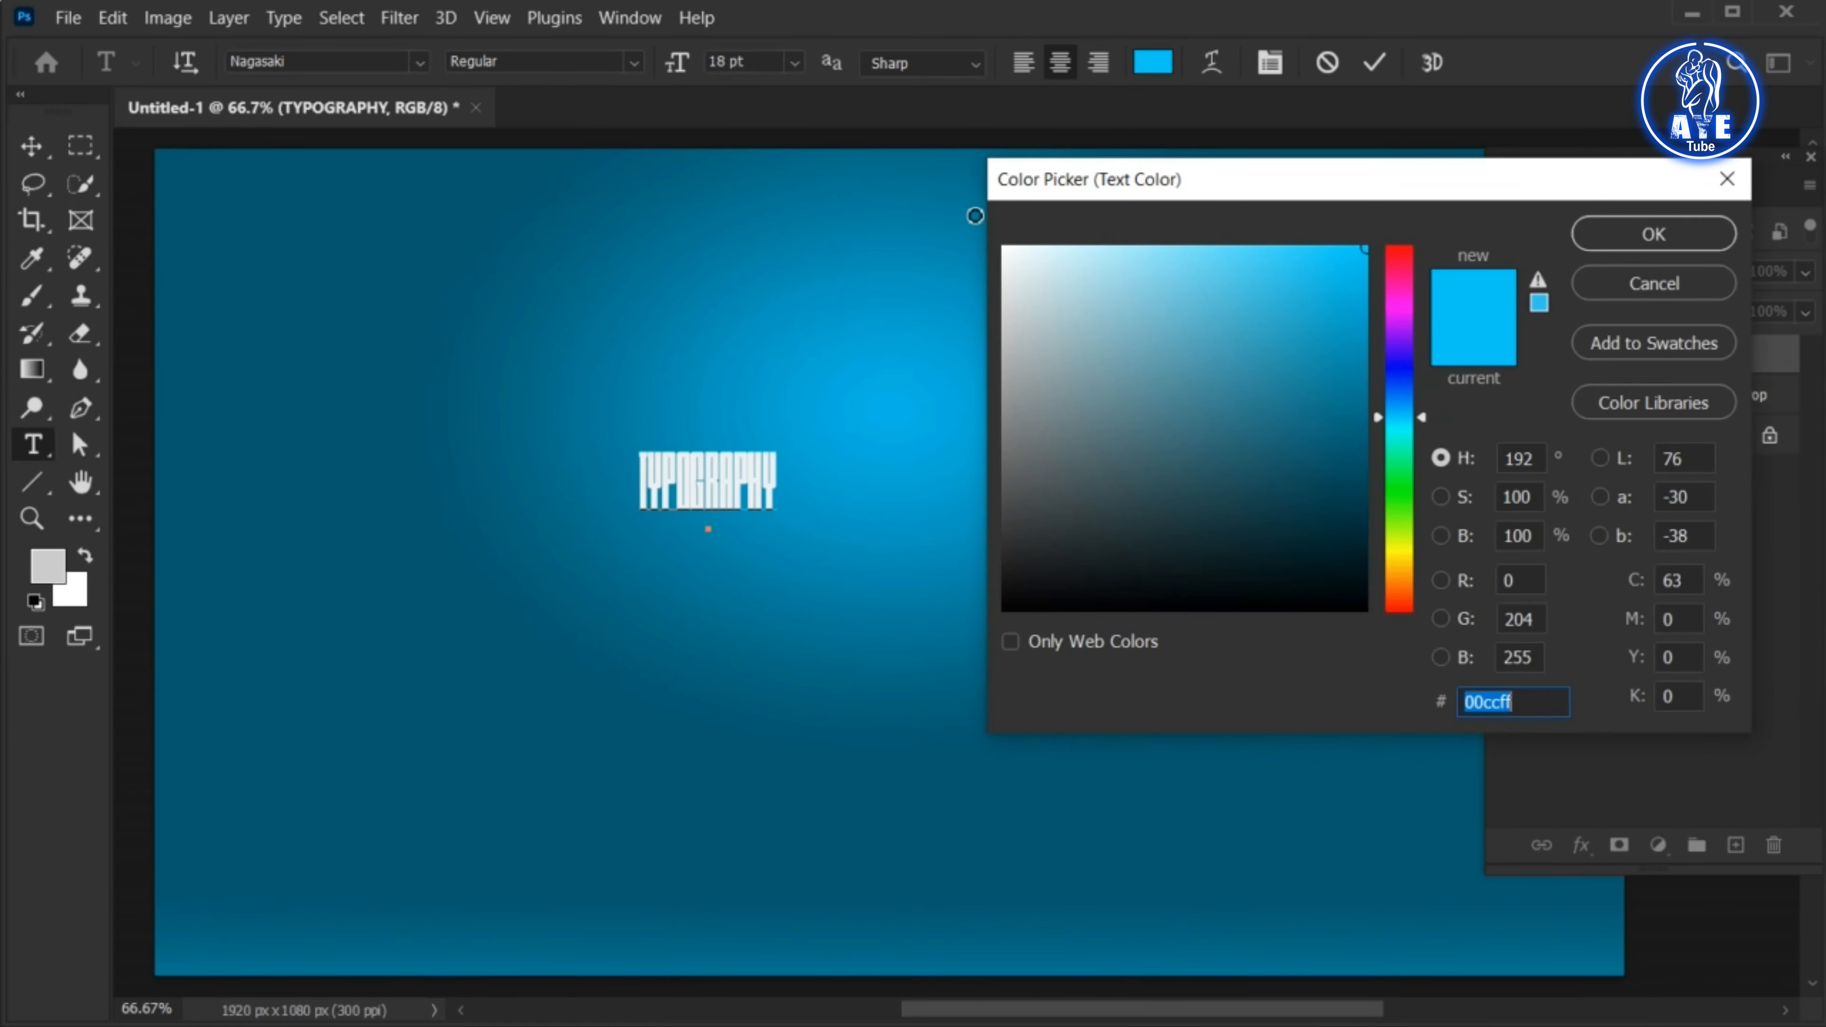
{"action": "left_click", "coordinate": [1665, 236]}
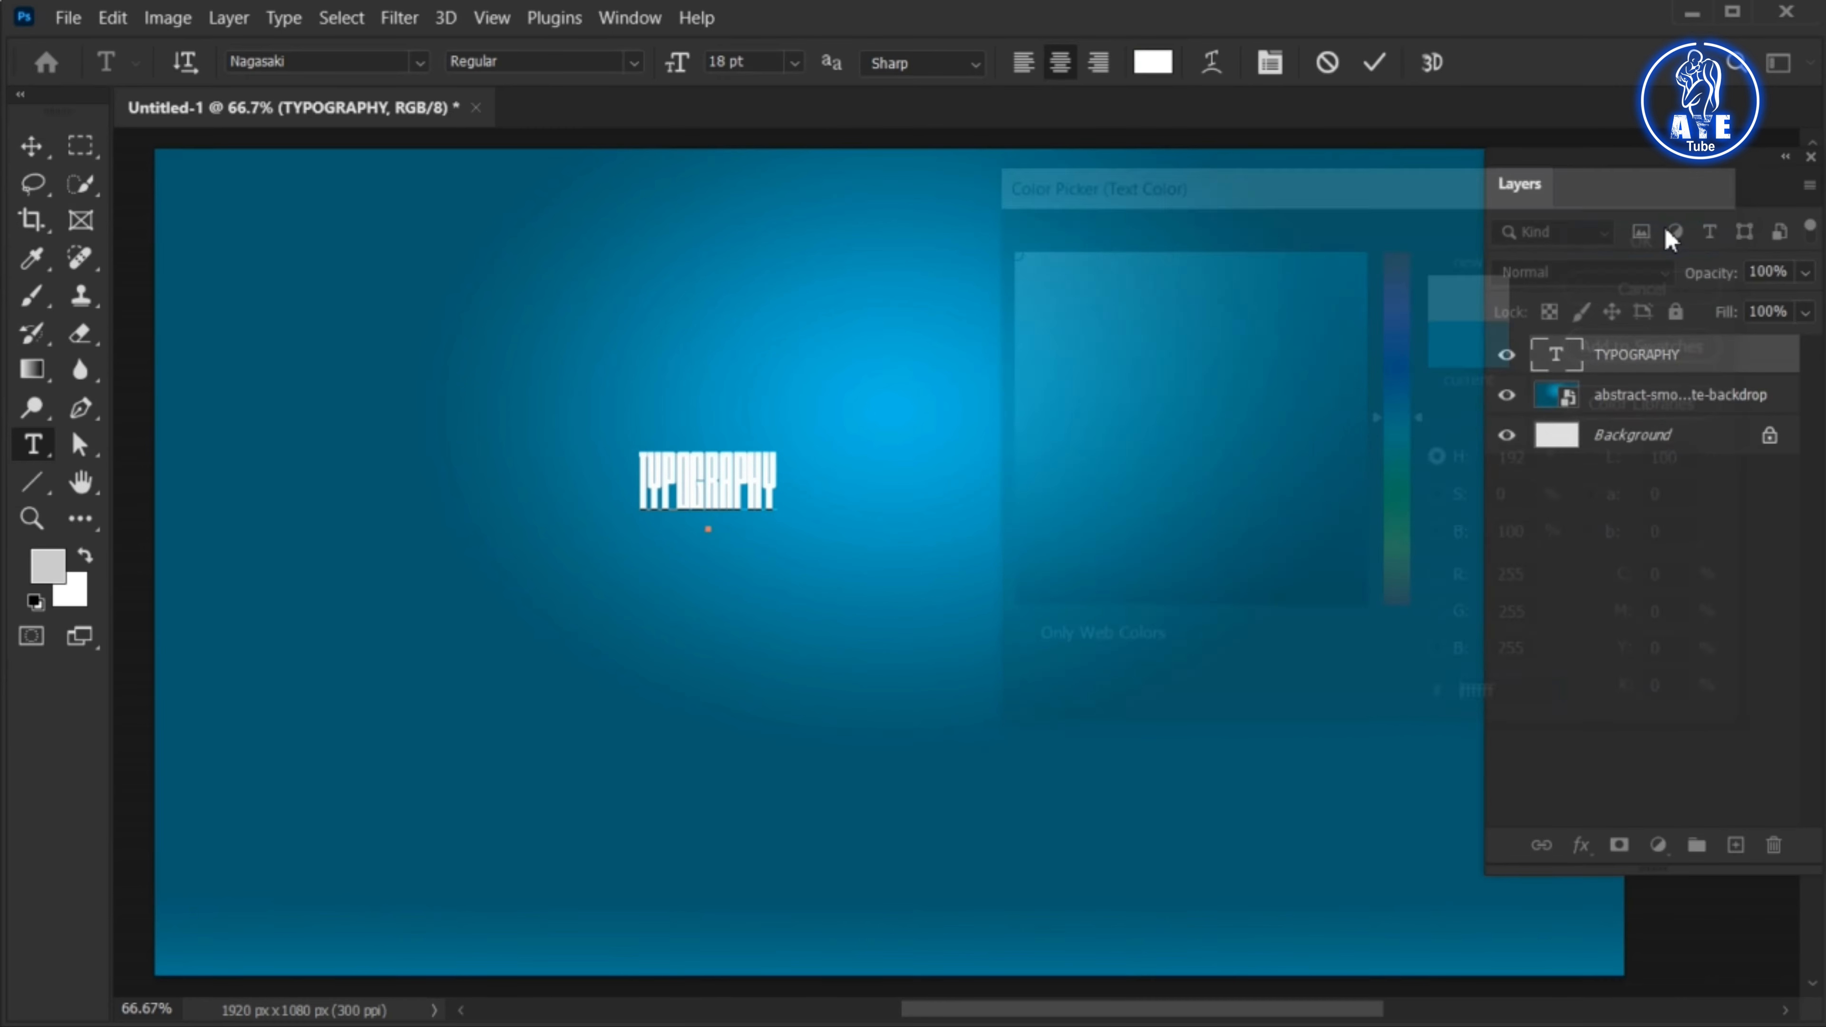
{"action": "left_click", "coordinate": [1374, 72]}
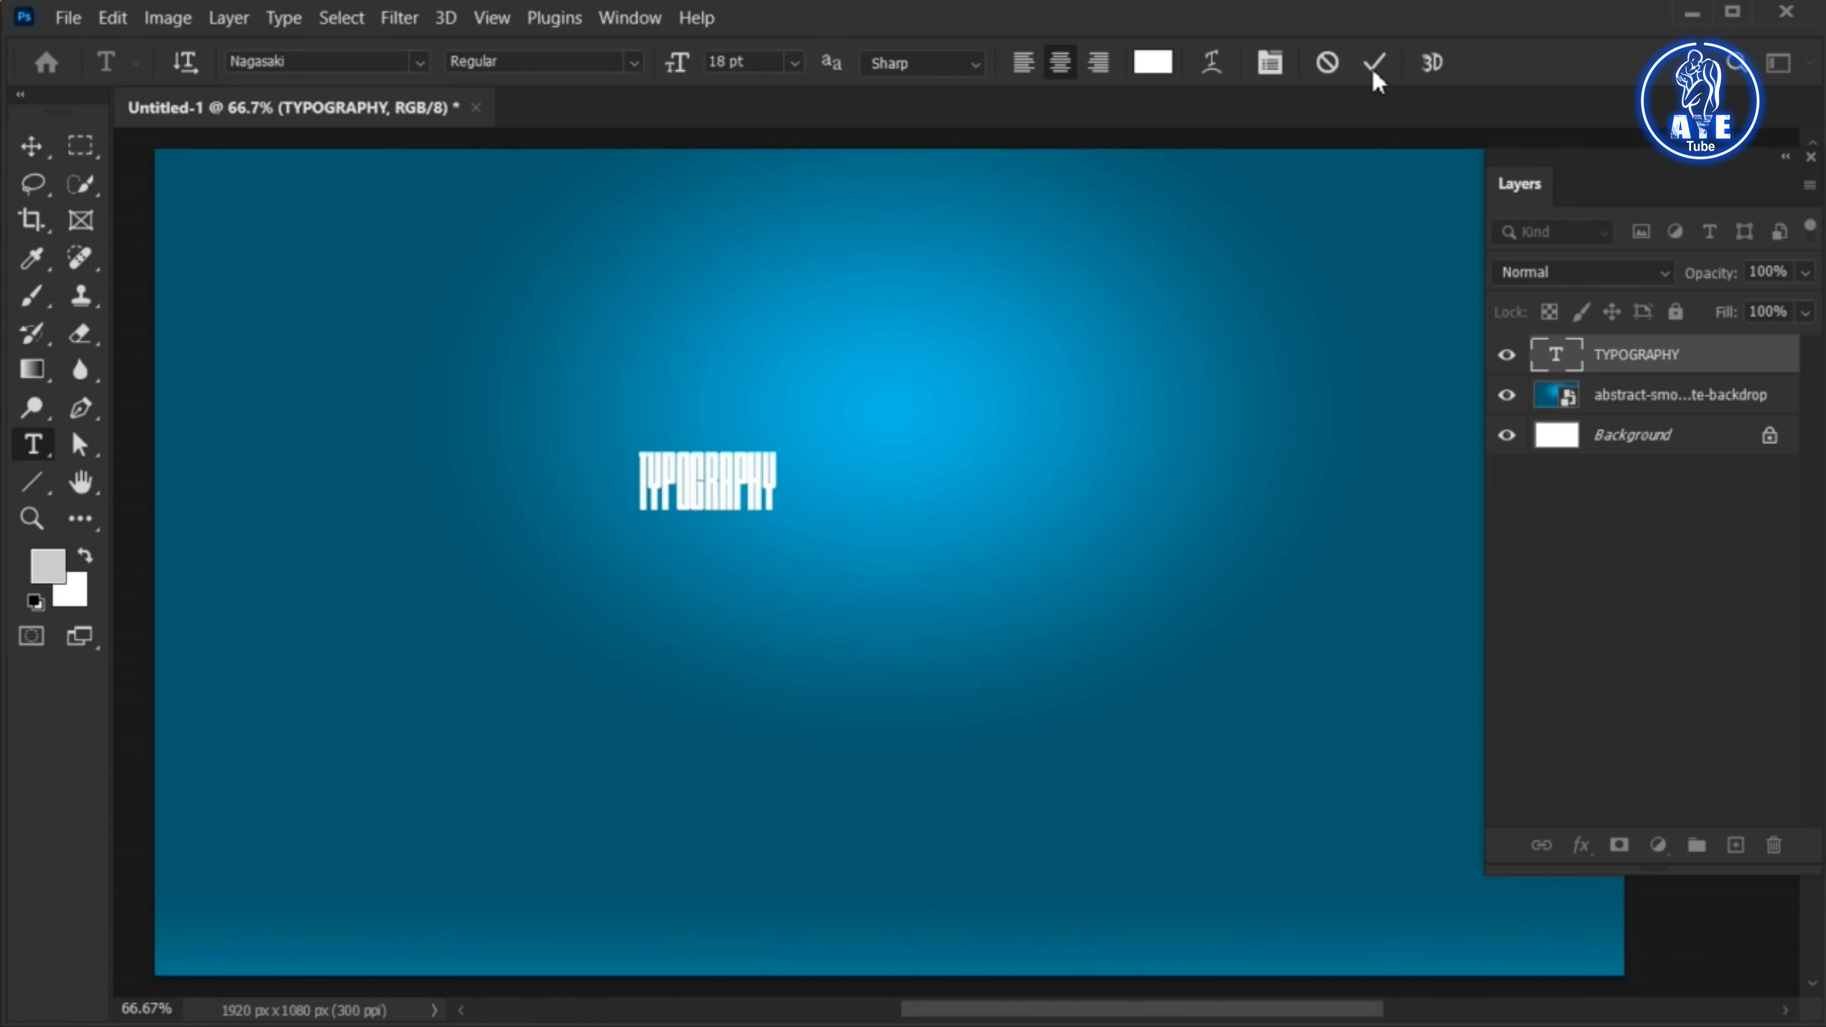
Scale the TYPOGRAPHY text up to about 433% and center it horizontally, slightly above the middle of the canvas
{"action": "left_click", "coordinate": [30, 152]}
{"action": "left_click_drag", "start_coordinate": [671, 483], "coordinate": [967, 600]}
{"action": "key", "text": "ctrl+t"}
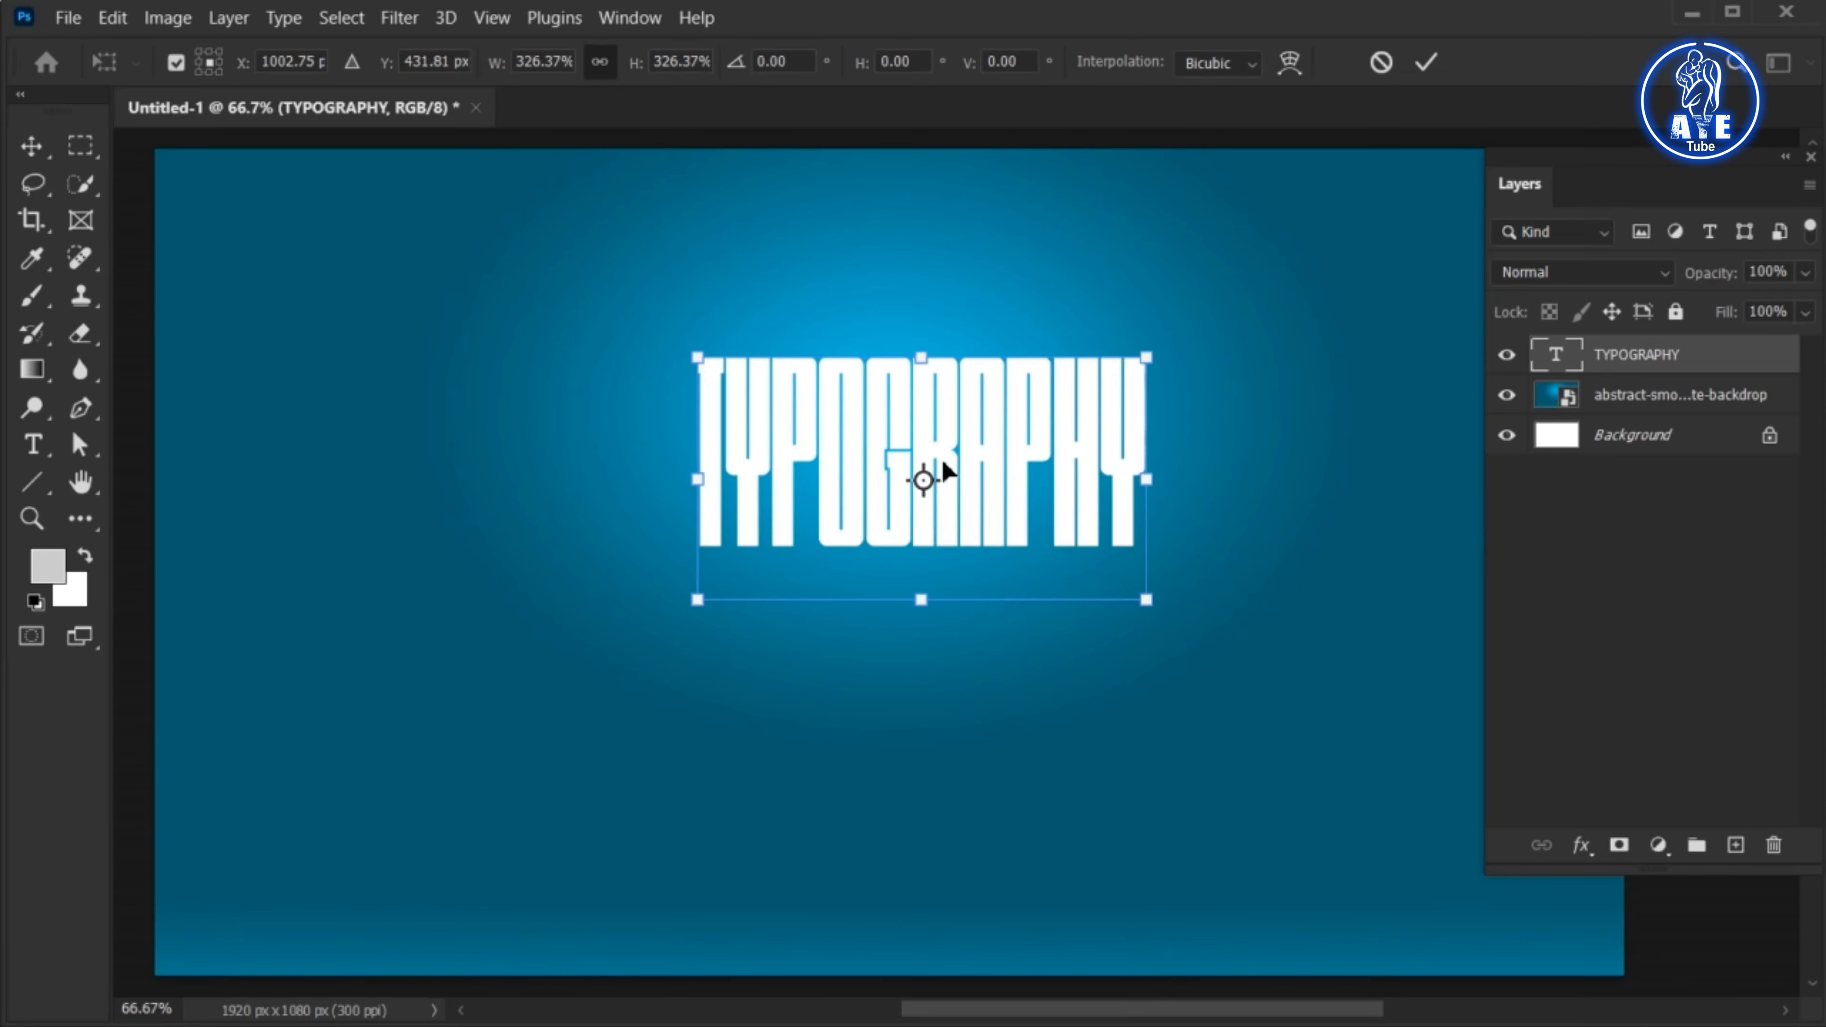
{"action": "mouse_move", "coordinate": [944, 464]}
{"action": "left_mouse_down"}
{"action": "mouse_move", "coordinate": [927, 478]}
{"action": "mouse_move", "coordinate": [931, 447]}
{"action": "left_mouse_up"}
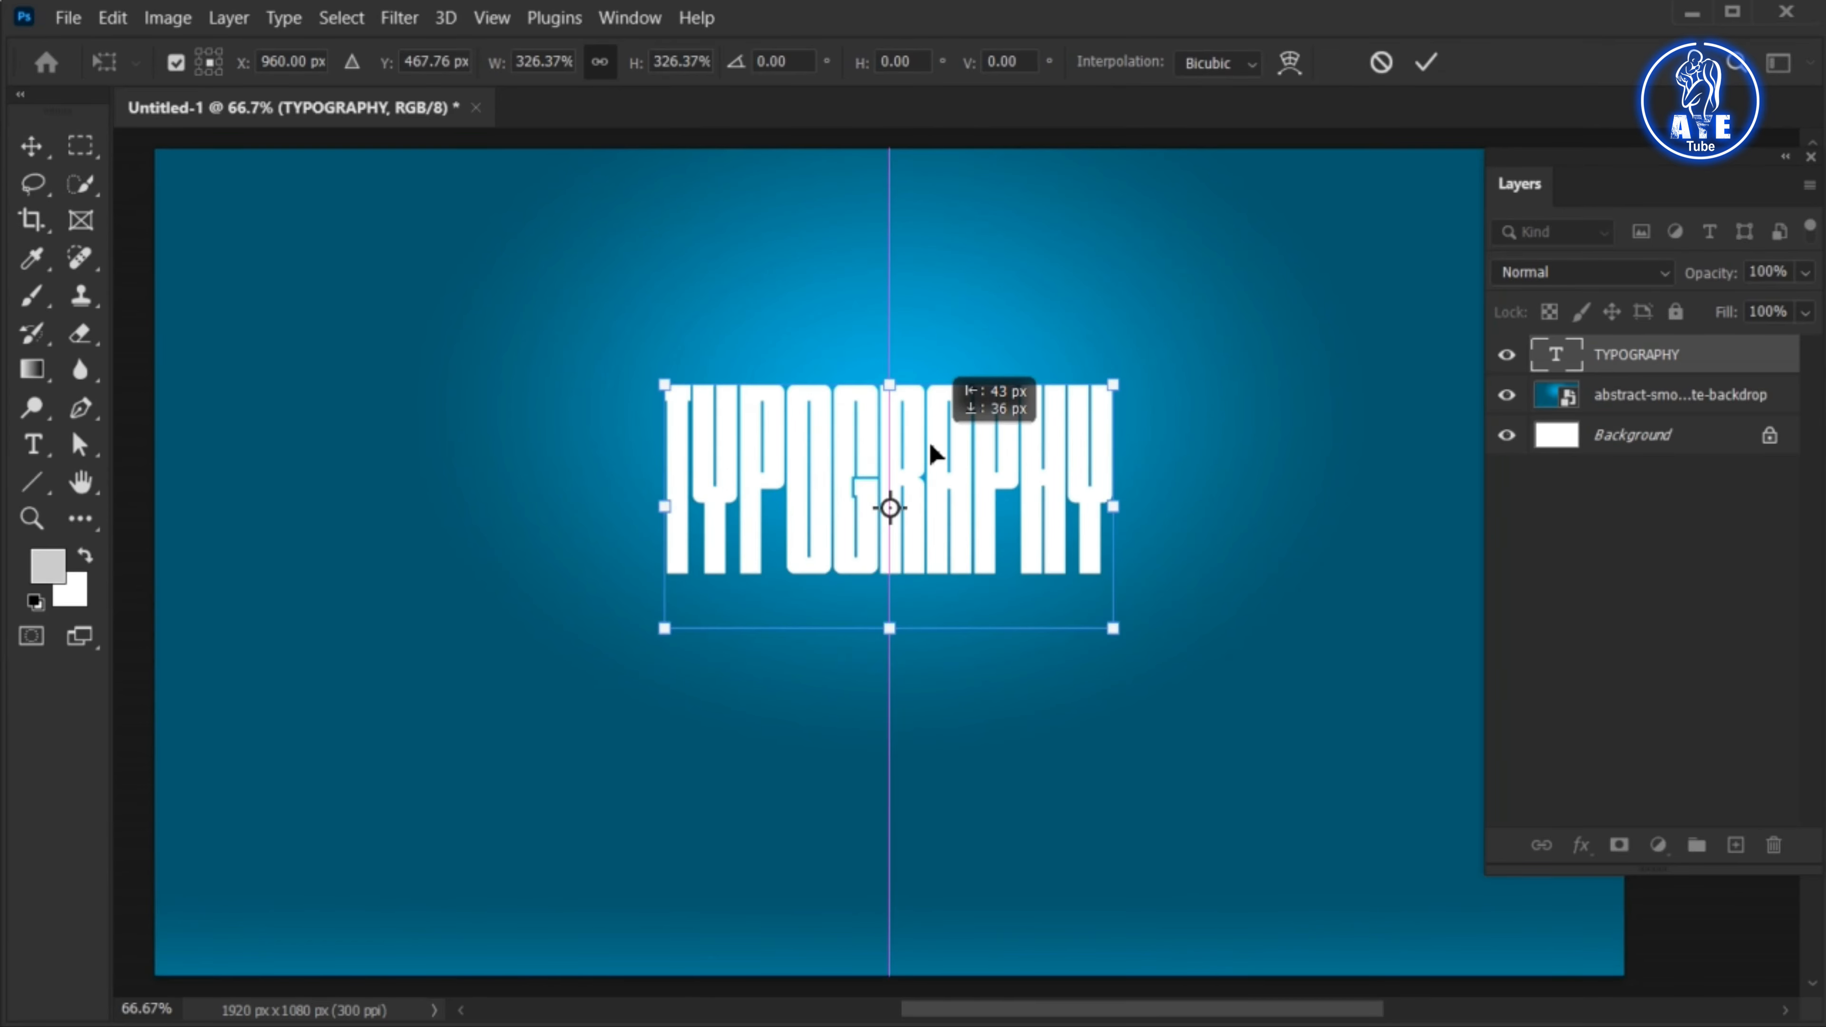
{"action": "left_click_drag", "start_coordinate": [889, 629], "coordinate": [907, 675]}
{"action": "left_click", "coordinate": [1426, 63]}
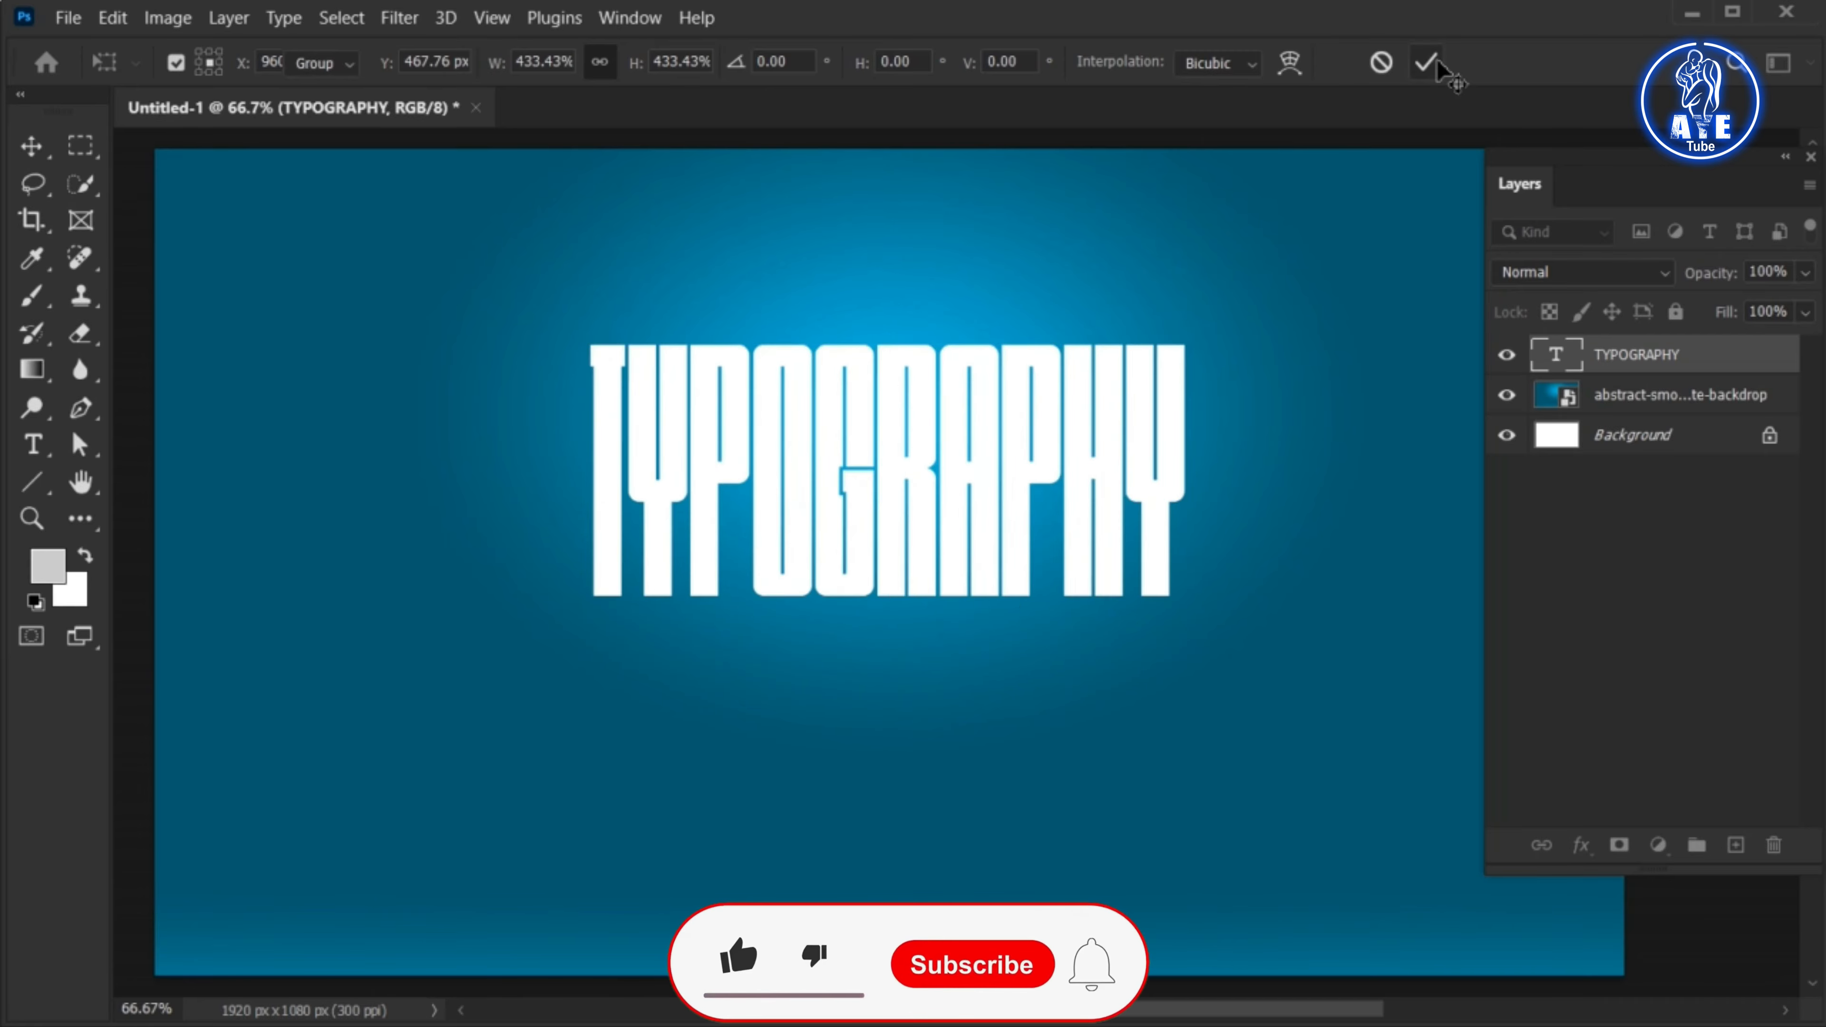
{"action": "left_click_drag", "start_coordinate": [951, 427], "coordinate": [951, 450]}
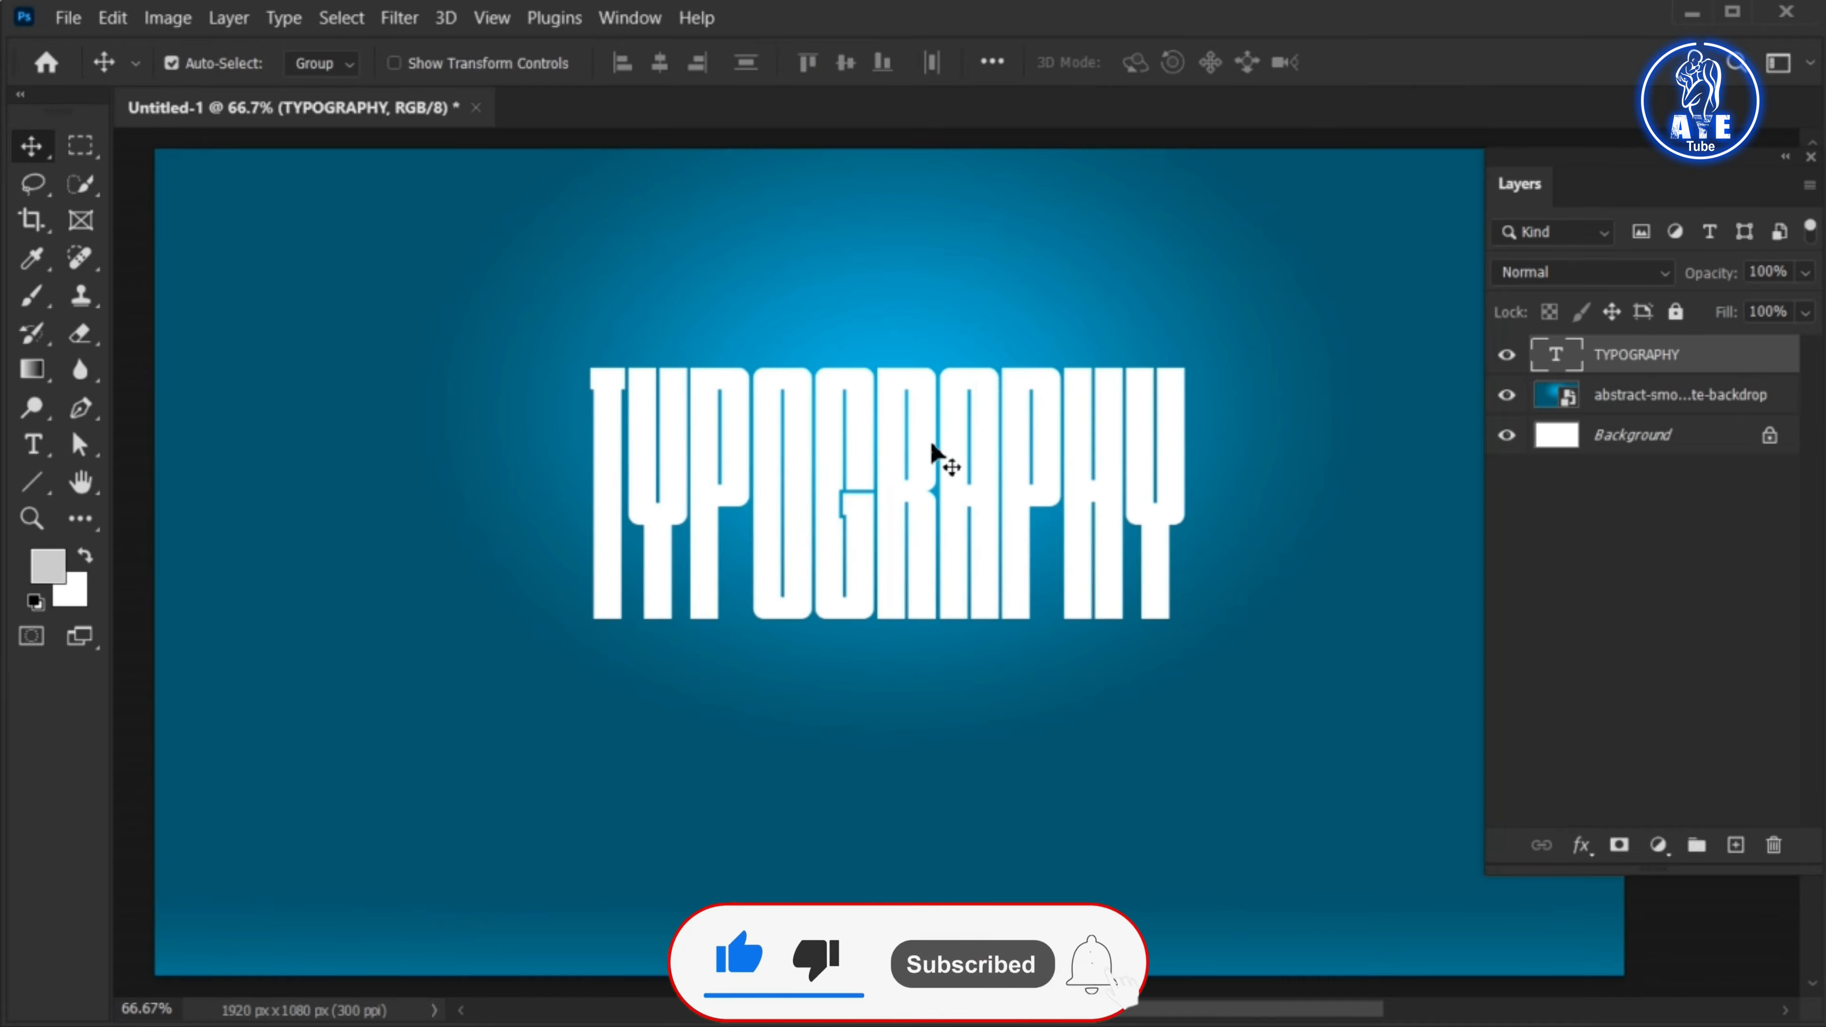
Duplicate the TYPOGRAPHY text layer and convert the copy to a smart object
{"action": "left_click", "coordinate": [227, 17]}
{"action": "mouse_move", "coordinate": [251, 49]}
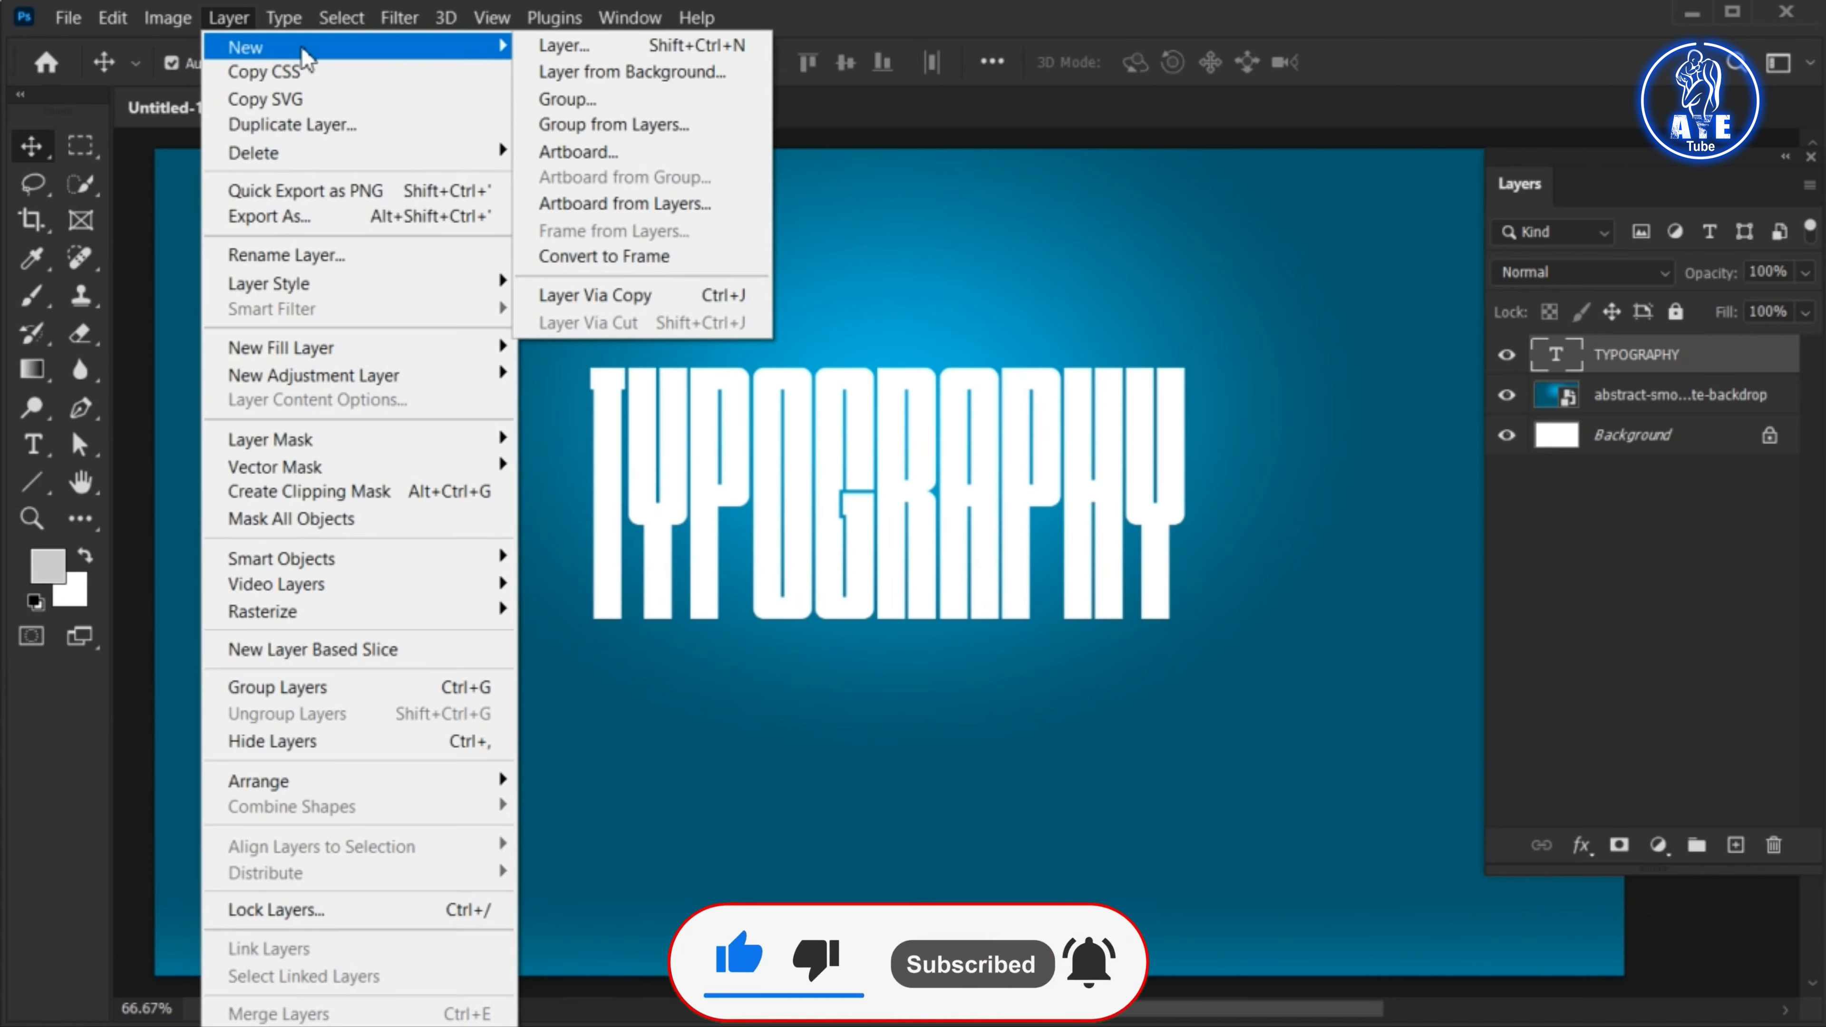
{"action": "left_click", "coordinate": [666, 296]}
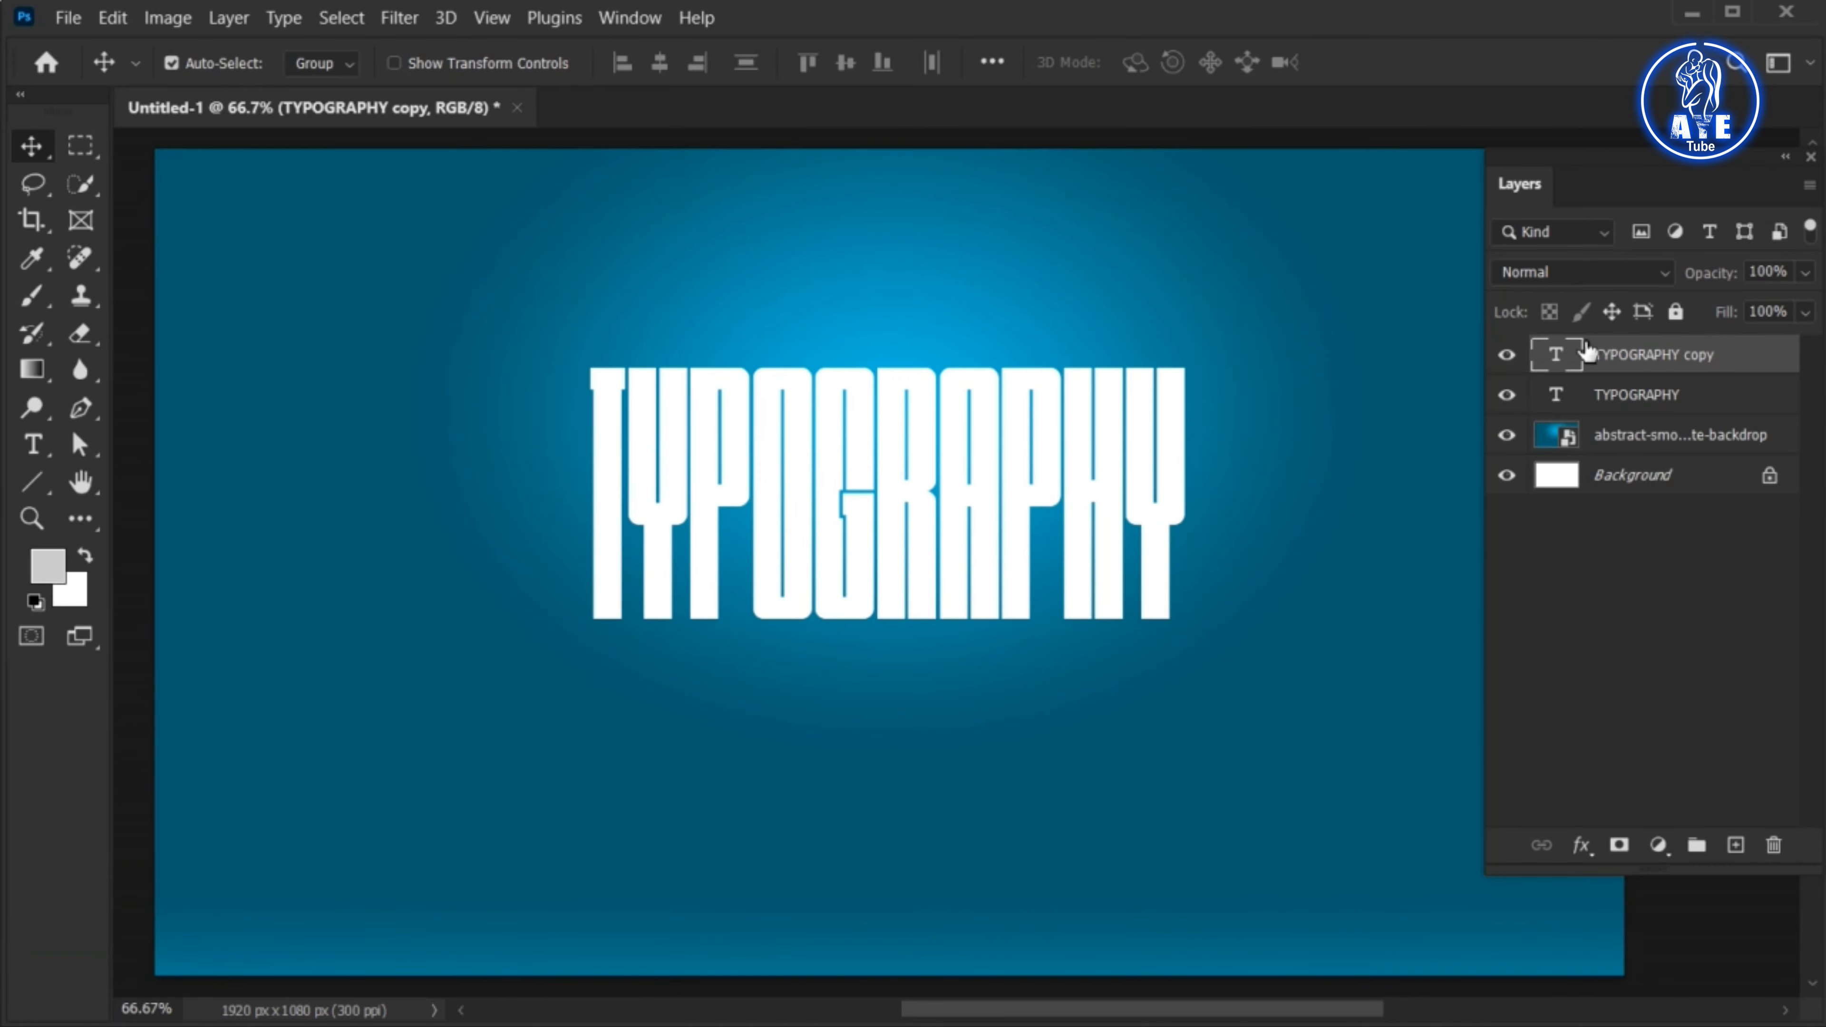
{"action": "right_click", "coordinate": [1600, 358]}
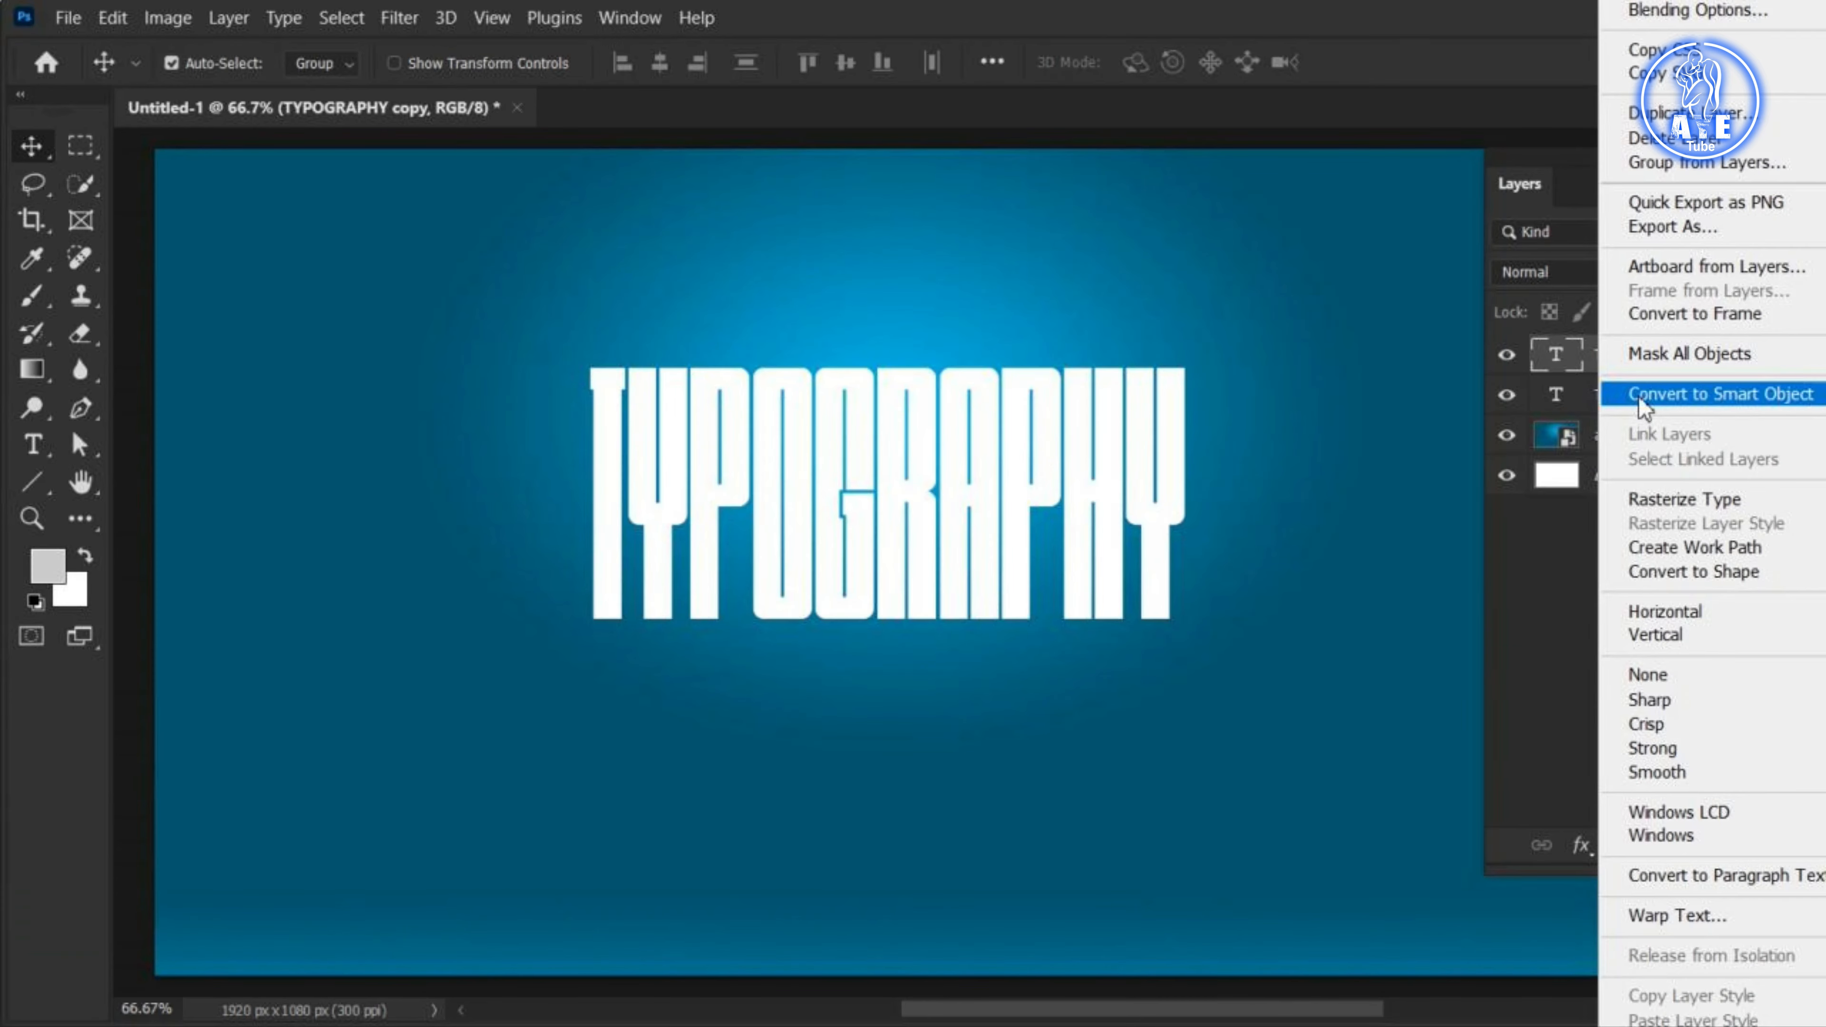
{"action": "left_click", "coordinate": [1670, 409]}
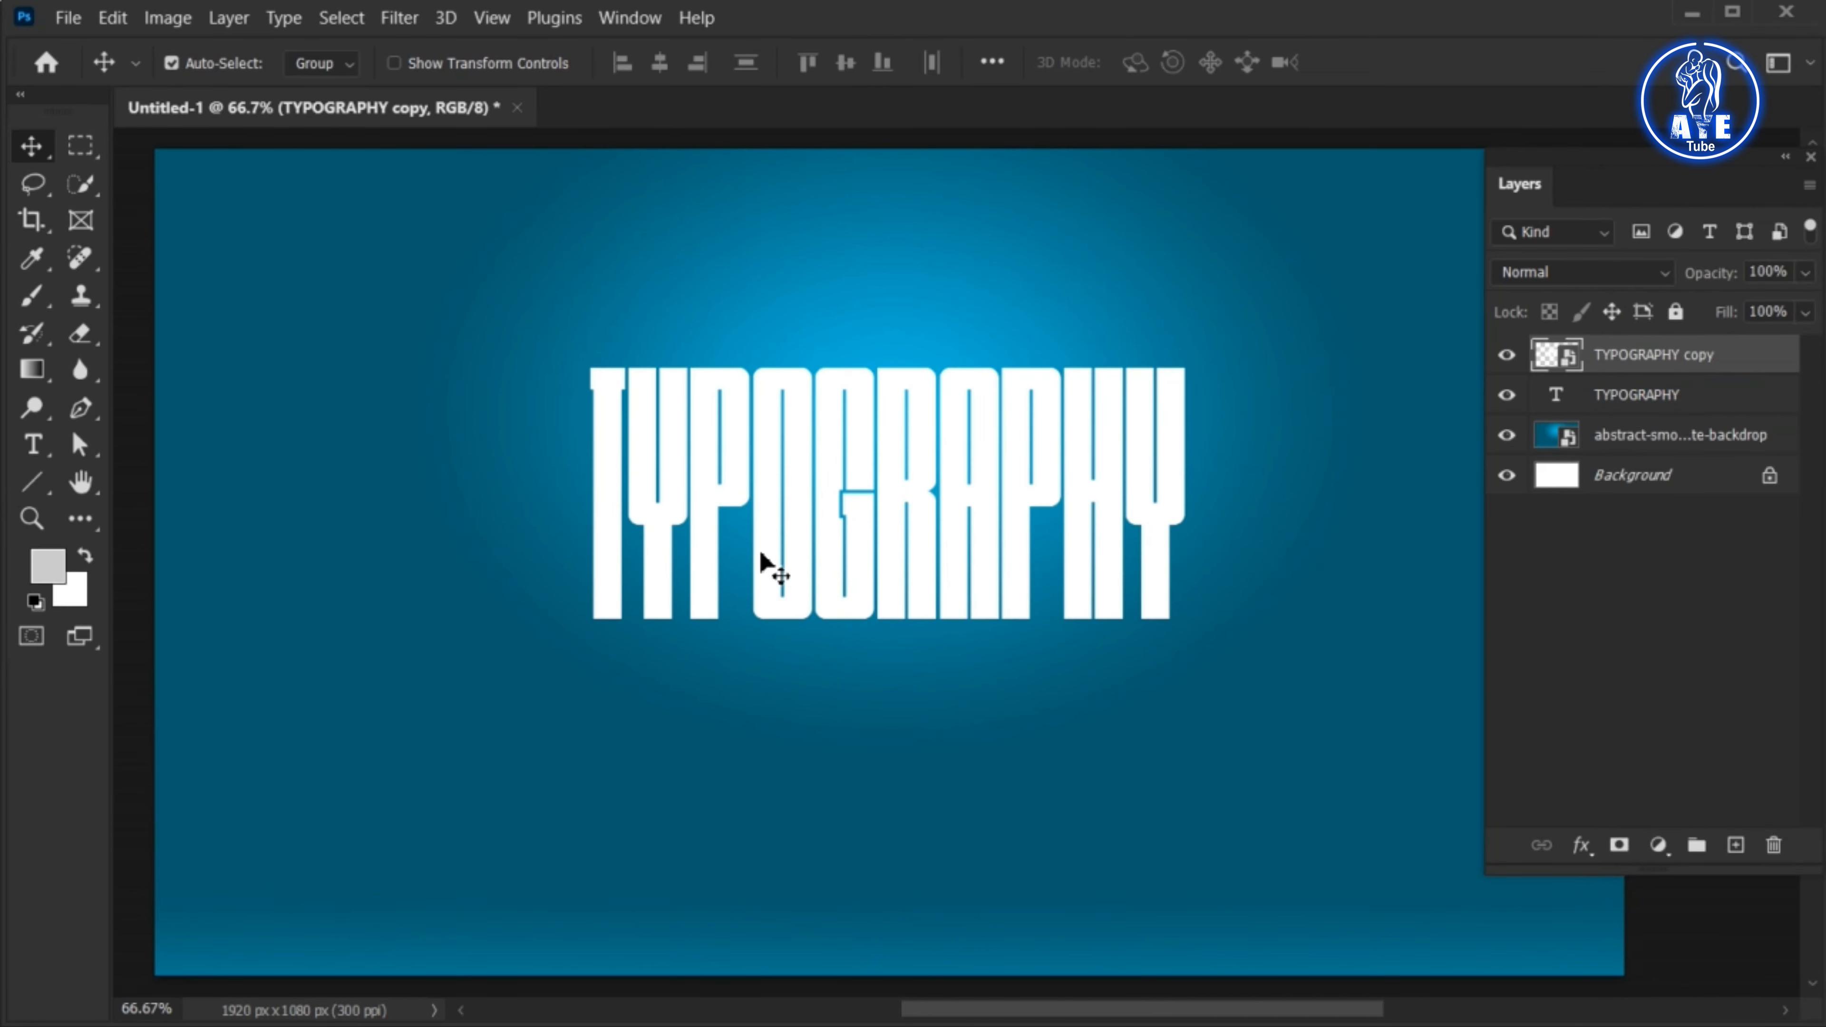
Flip the TYPOGRAPHY copy vertically and move it directly below the original text so their edges meet
{"action": "key", "text": "ctrl+t"}
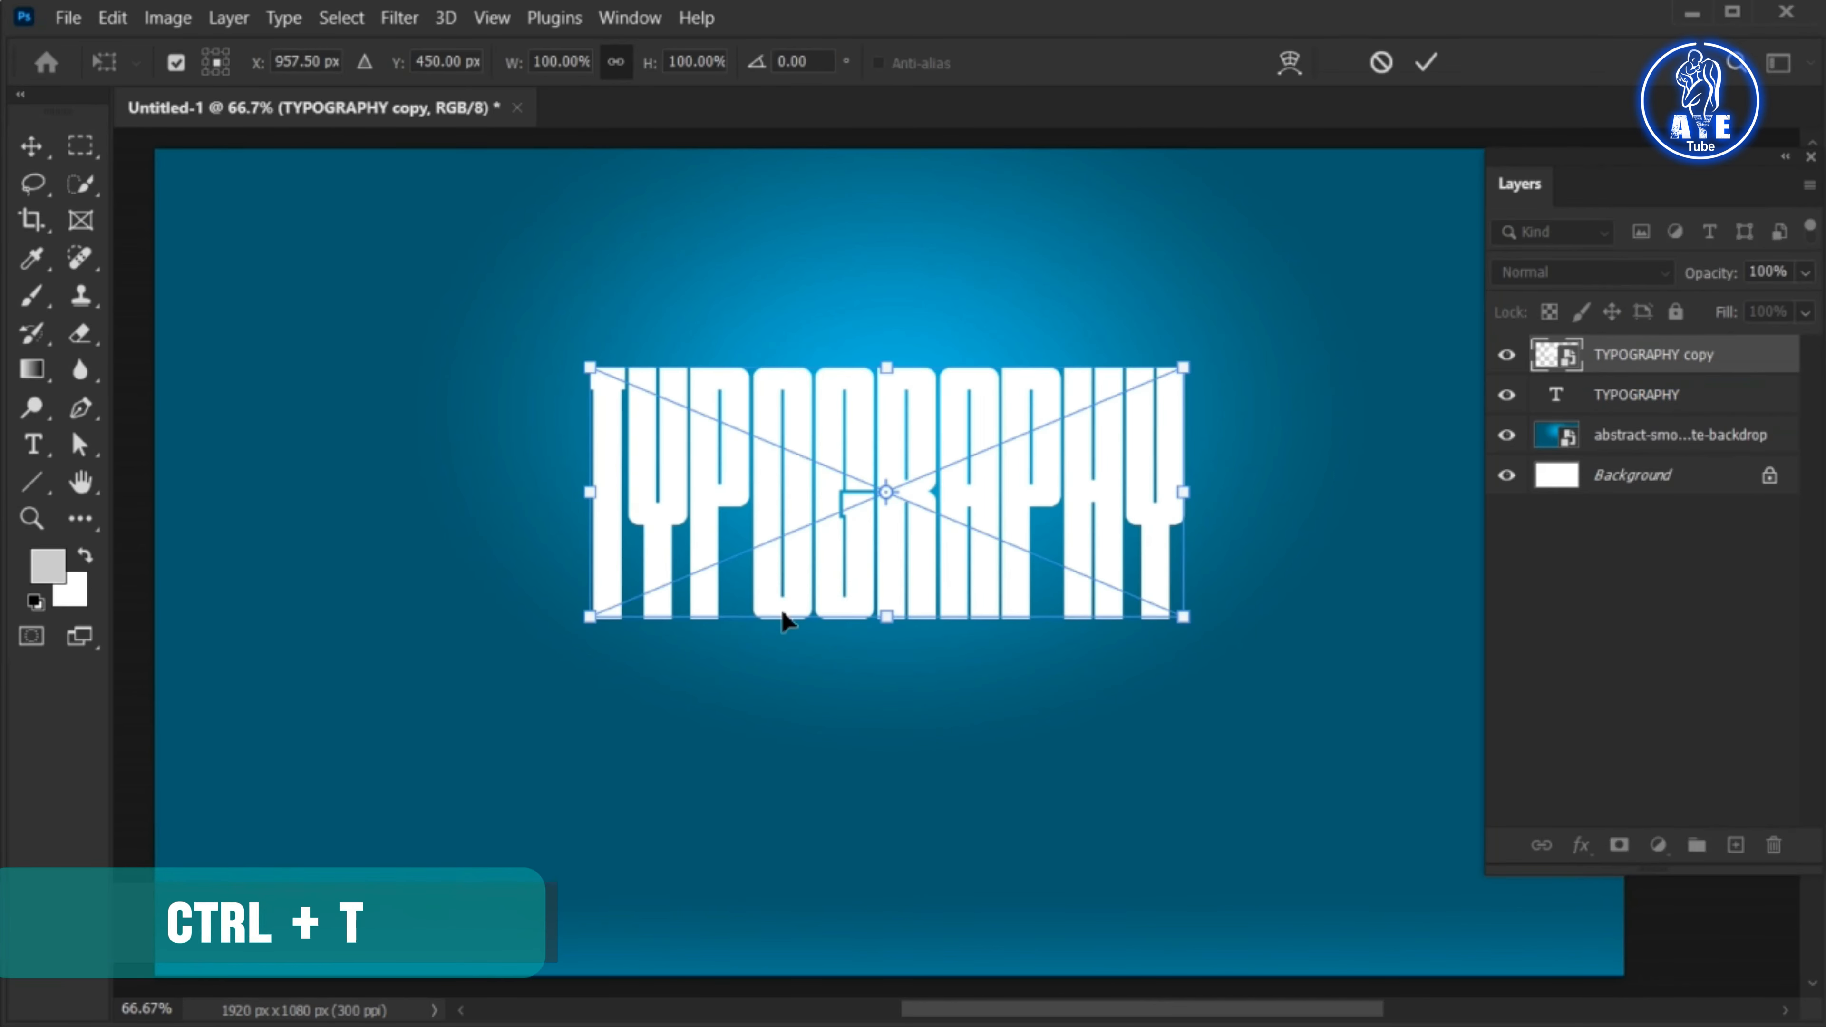
{"action": "right_click", "coordinate": [785, 617]}
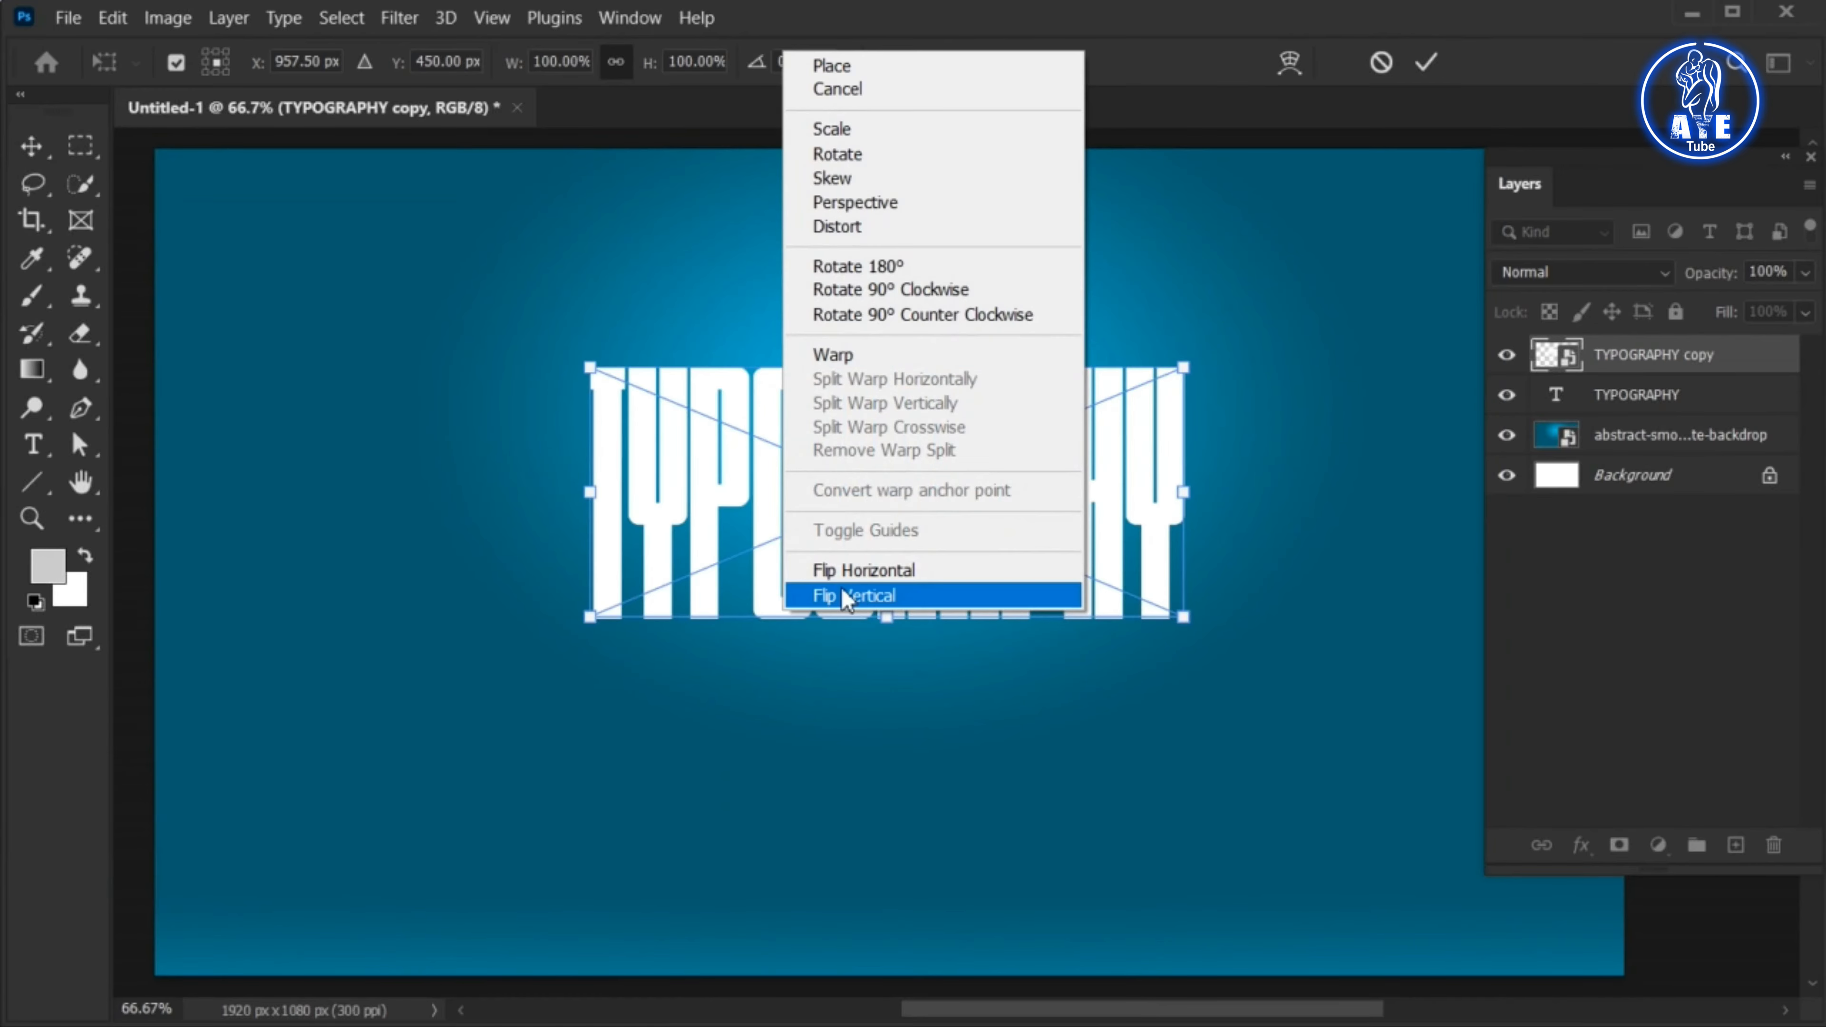
{"action": "left_click", "coordinate": [933, 590]}
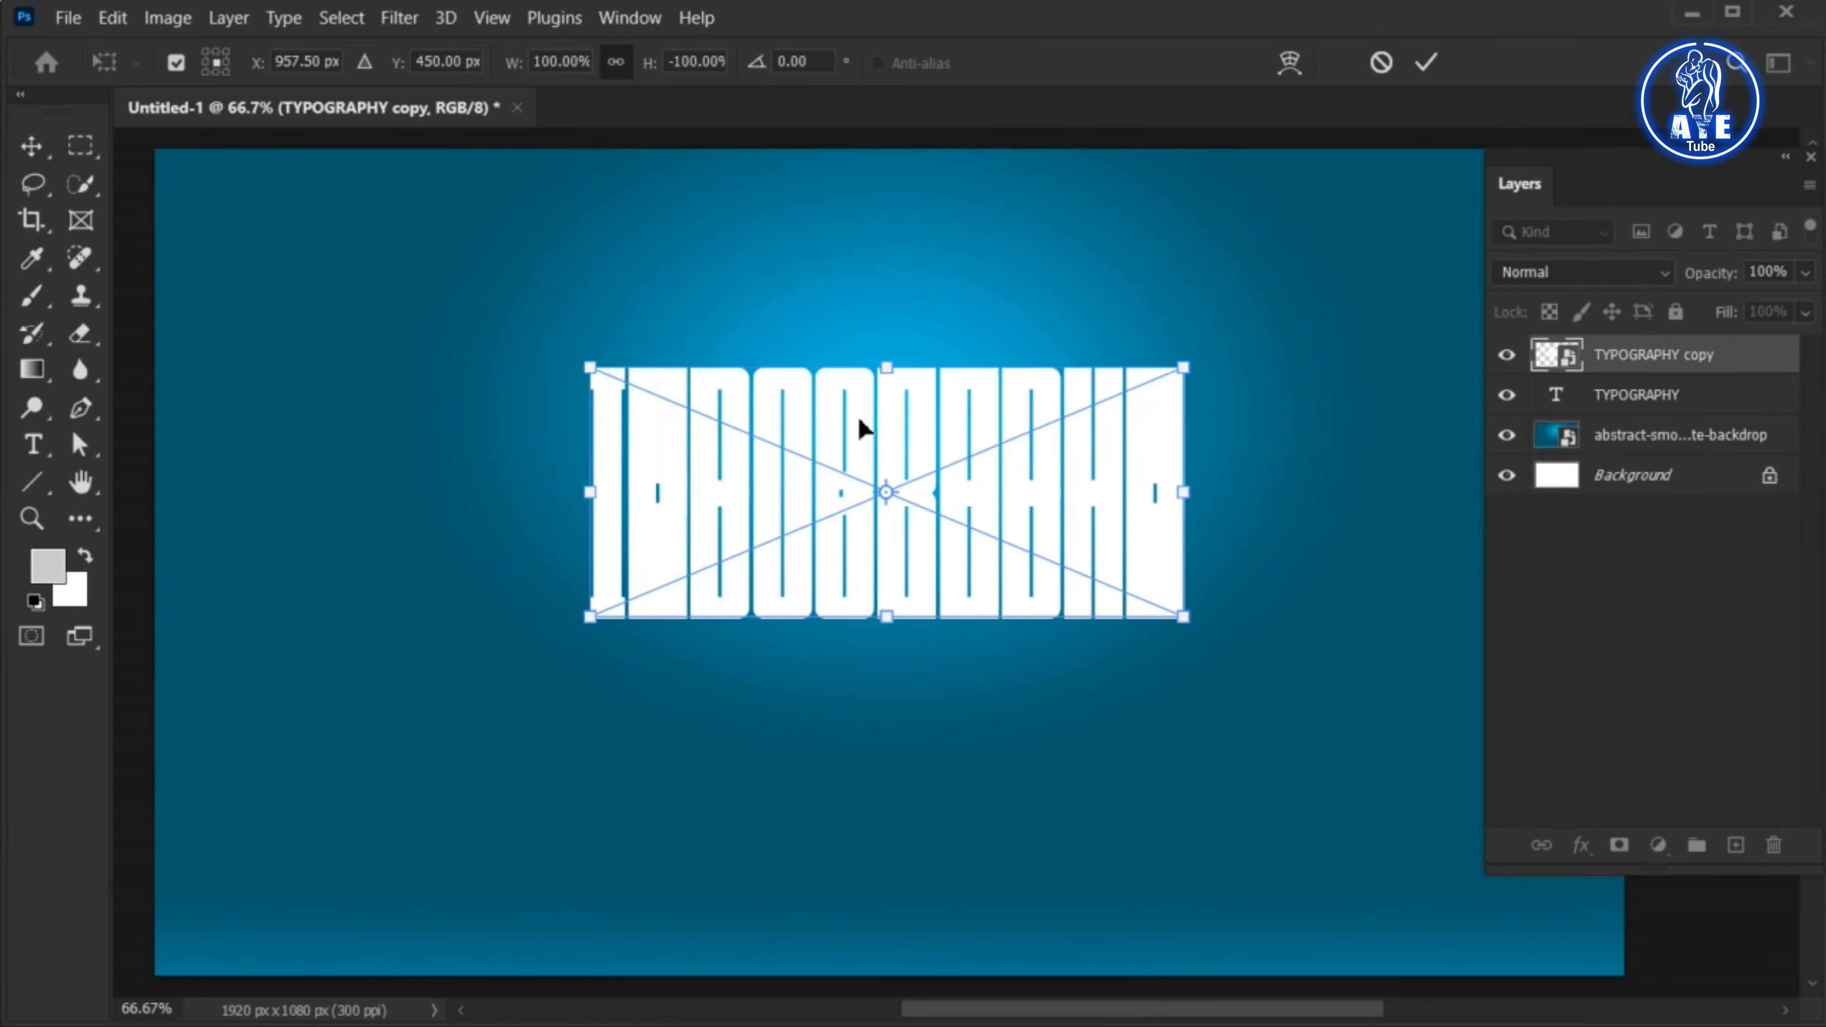
{"action": "left_click_drag", "start_coordinate": [863, 424], "coordinate": [834, 728]}
Apply a Perspective transform to the flipped copy, spreading its bottom edge symmetrically past both canvas sides to a width of about 335%
{"action": "right_click", "coordinate": [831, 806]}
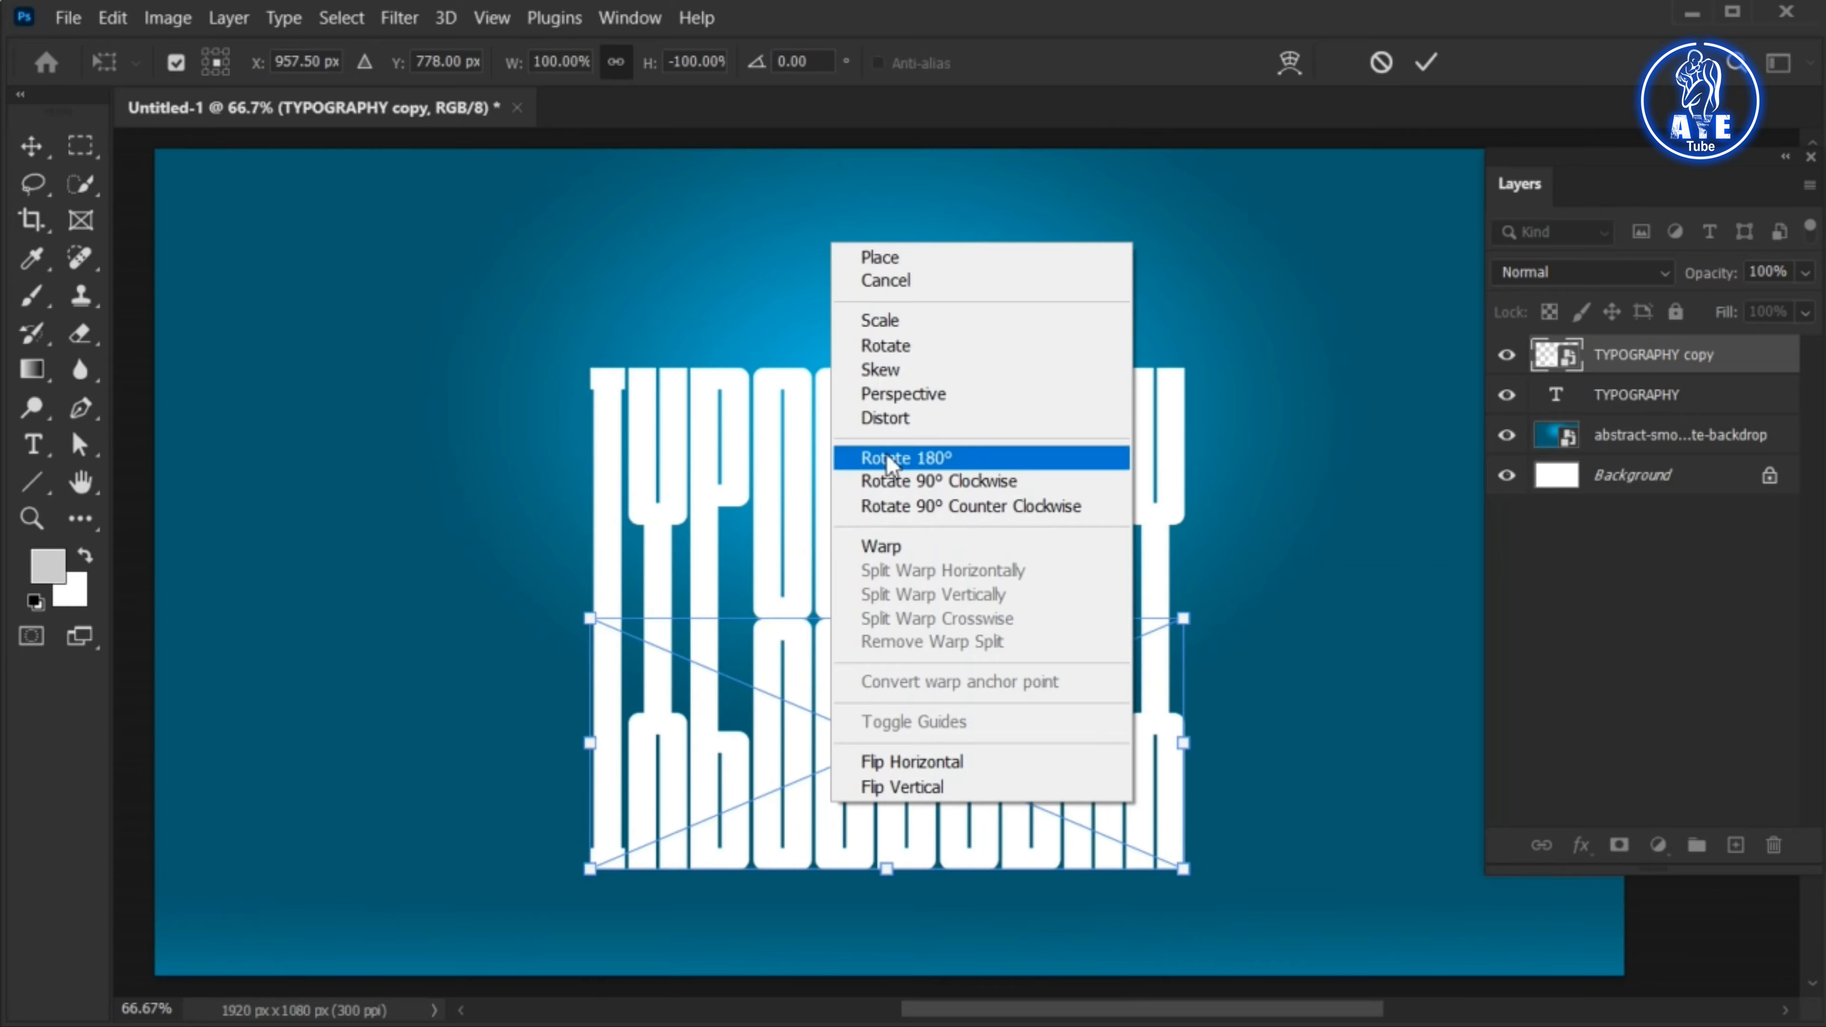
{"action": "left_click", "coordinate": [966, 398]}
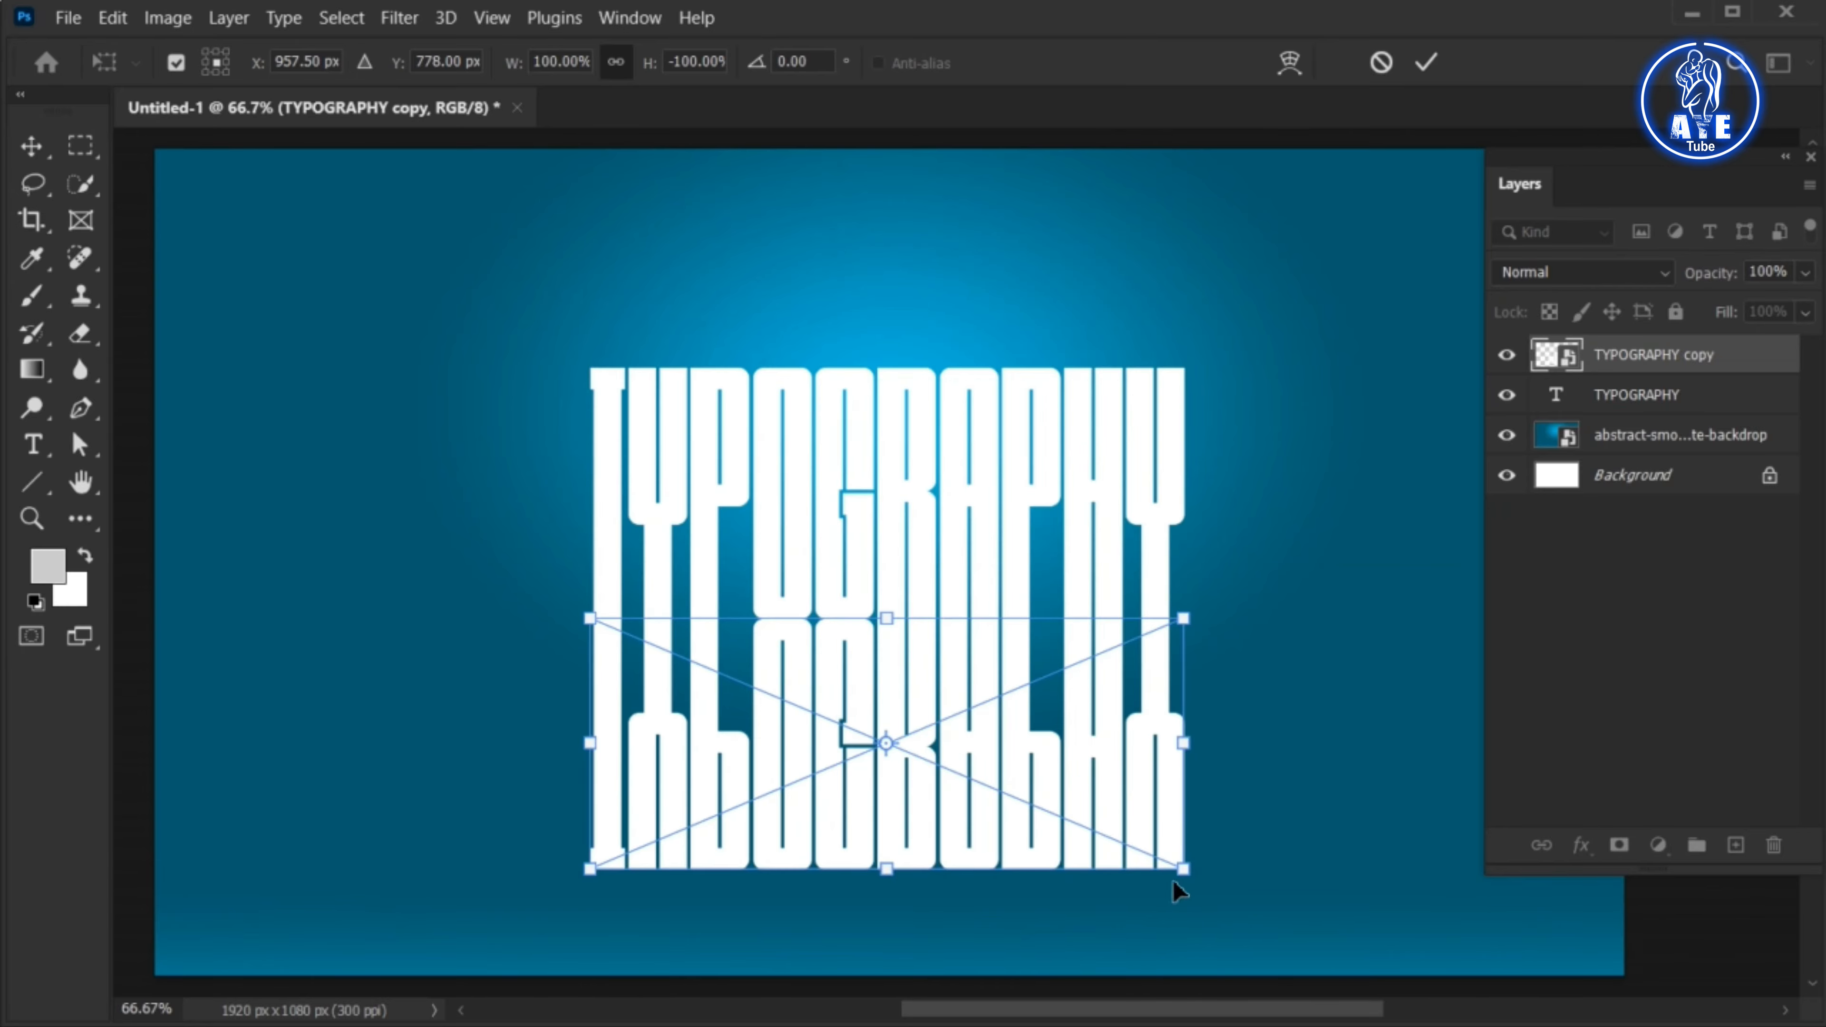
{"action": "key", "text": "ctrl+minus"}
{"action": "left_click_drag", "start_coordinate": [1143, 797], "coordinate": [1654, 807]}
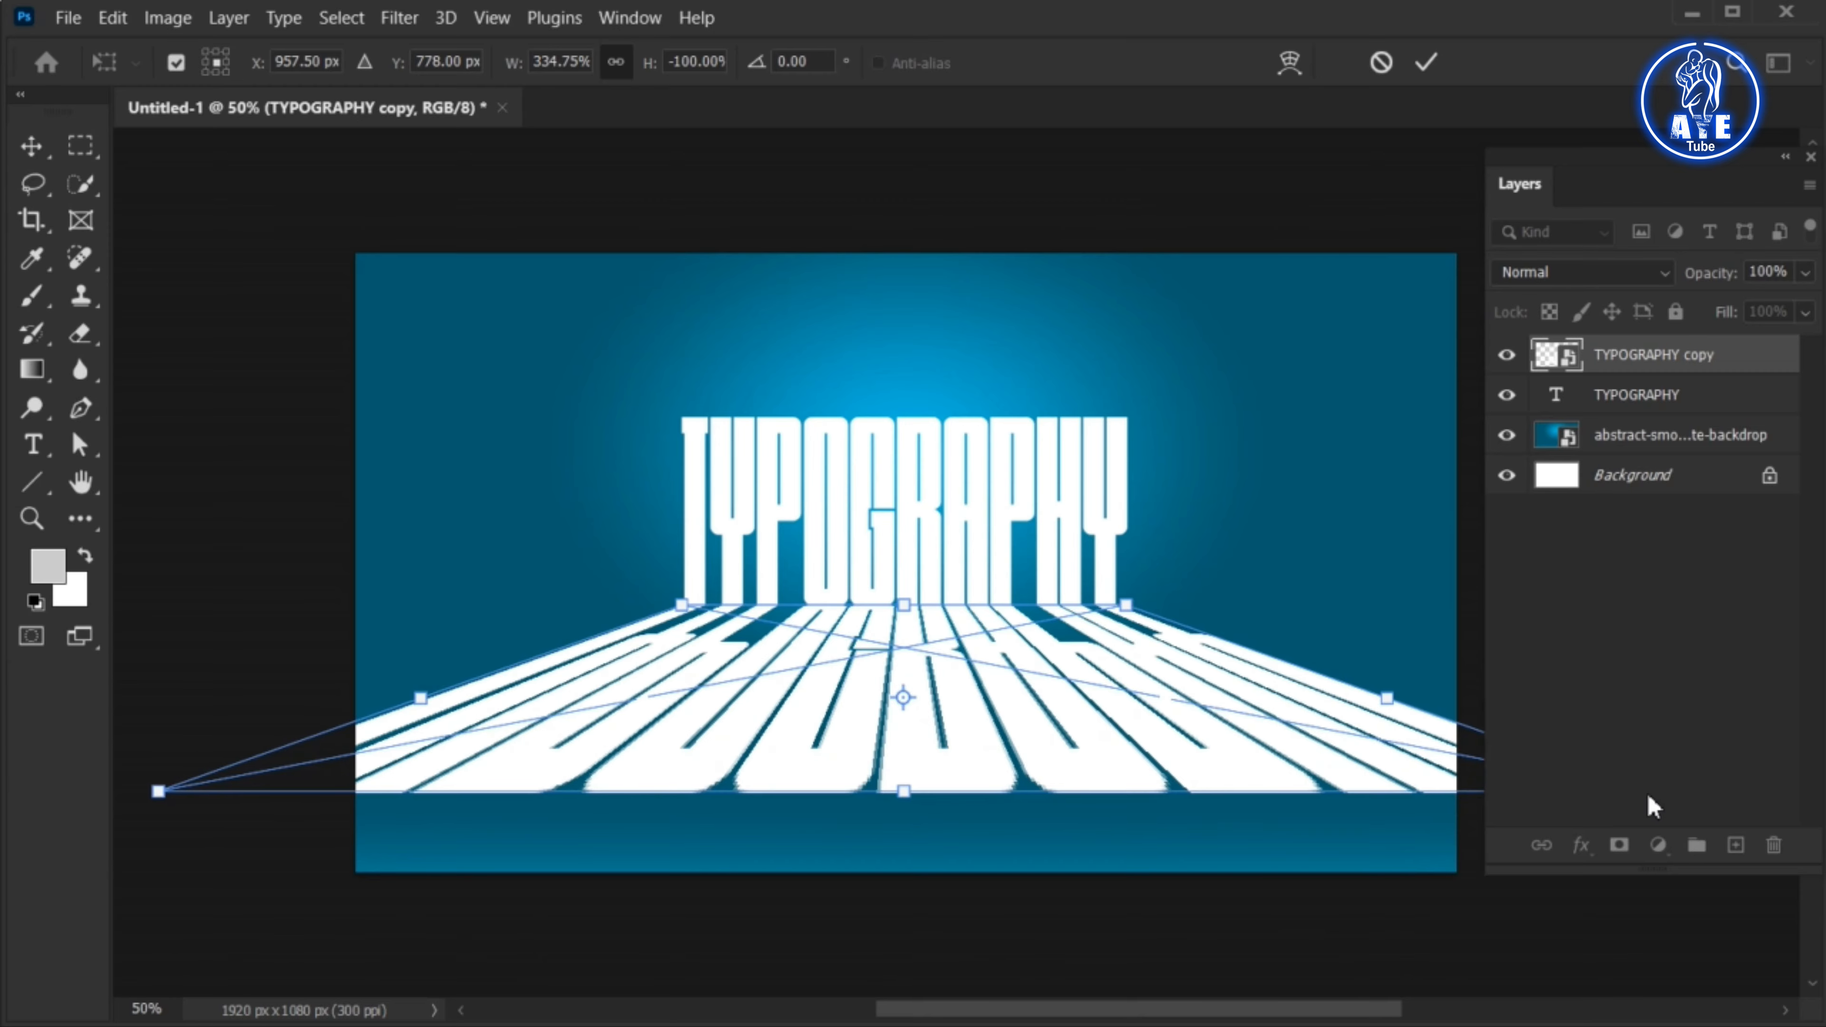
{"action": "left_click", "coordinate": [1427, 64]}
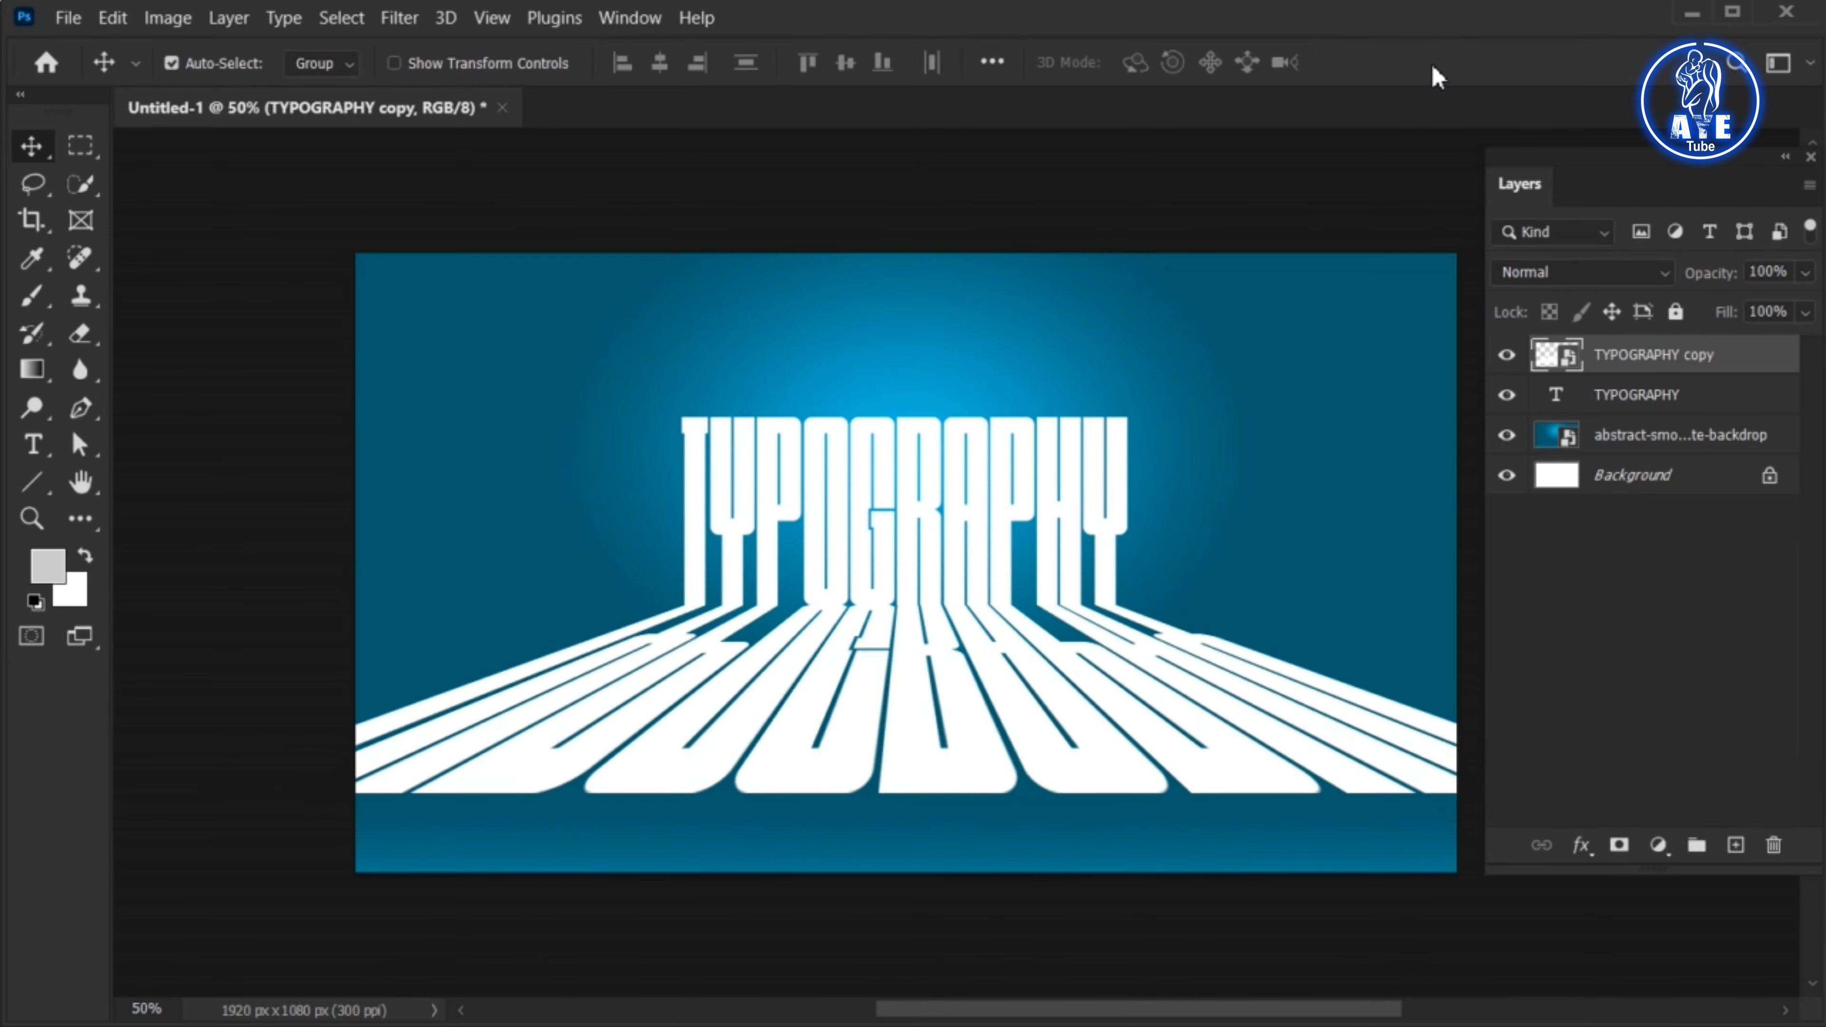
Add a layer mask to the TYPOGRAPHY copy and fade out its lower part with an upward black-to-white linear gradient
{"action": "key", "text": "ctrl"}
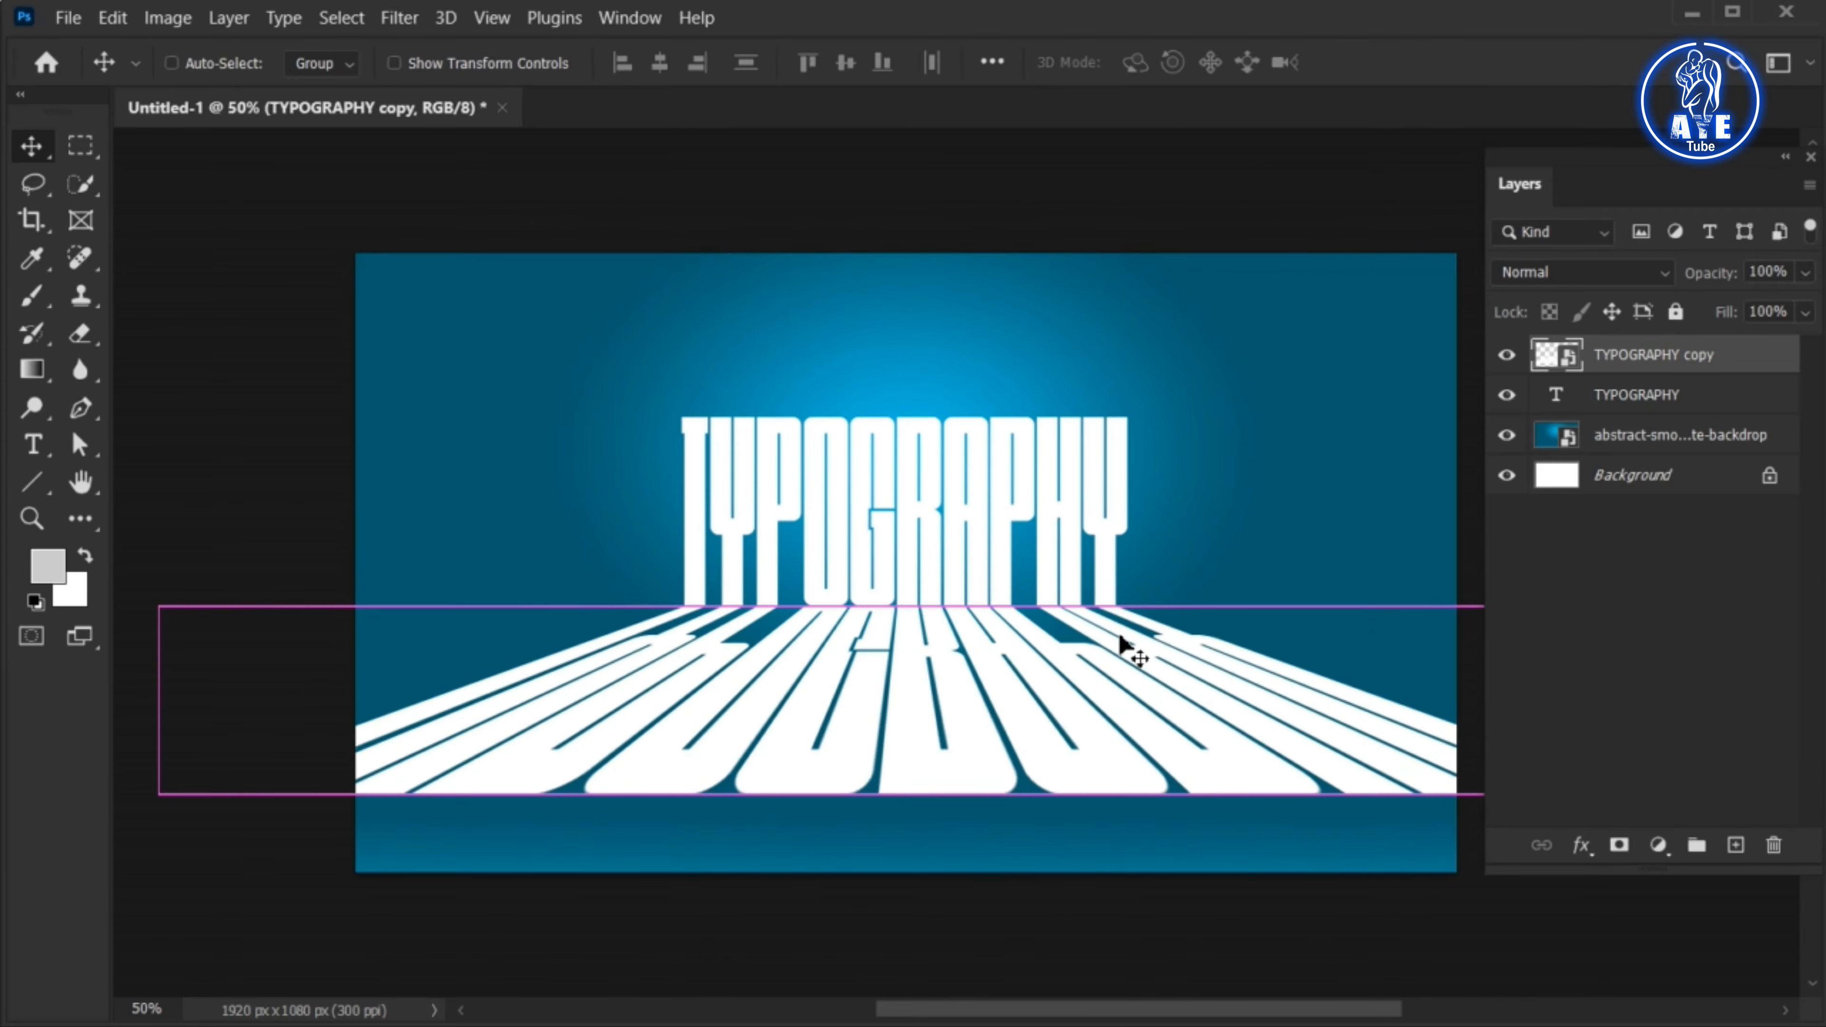
{"action": "key", "text": "ctrl+plus"}
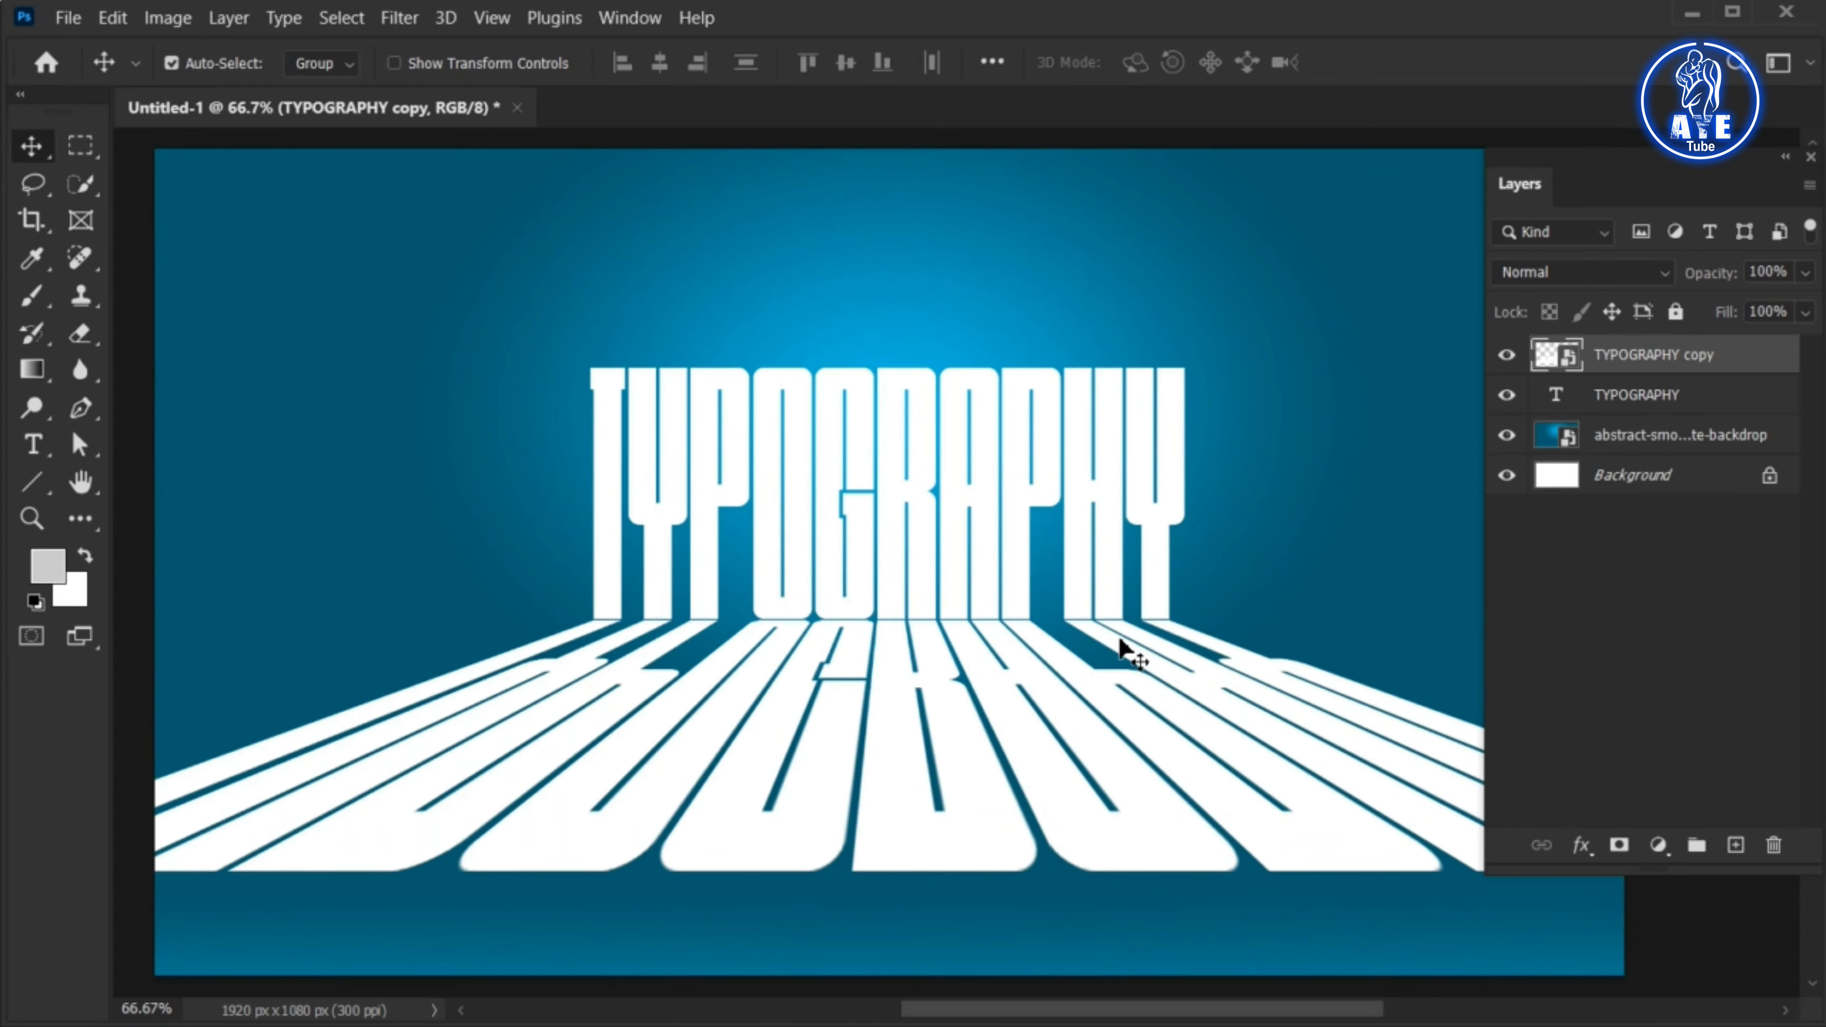
{"action": "left_click", "coordinate": [1619, 848]}
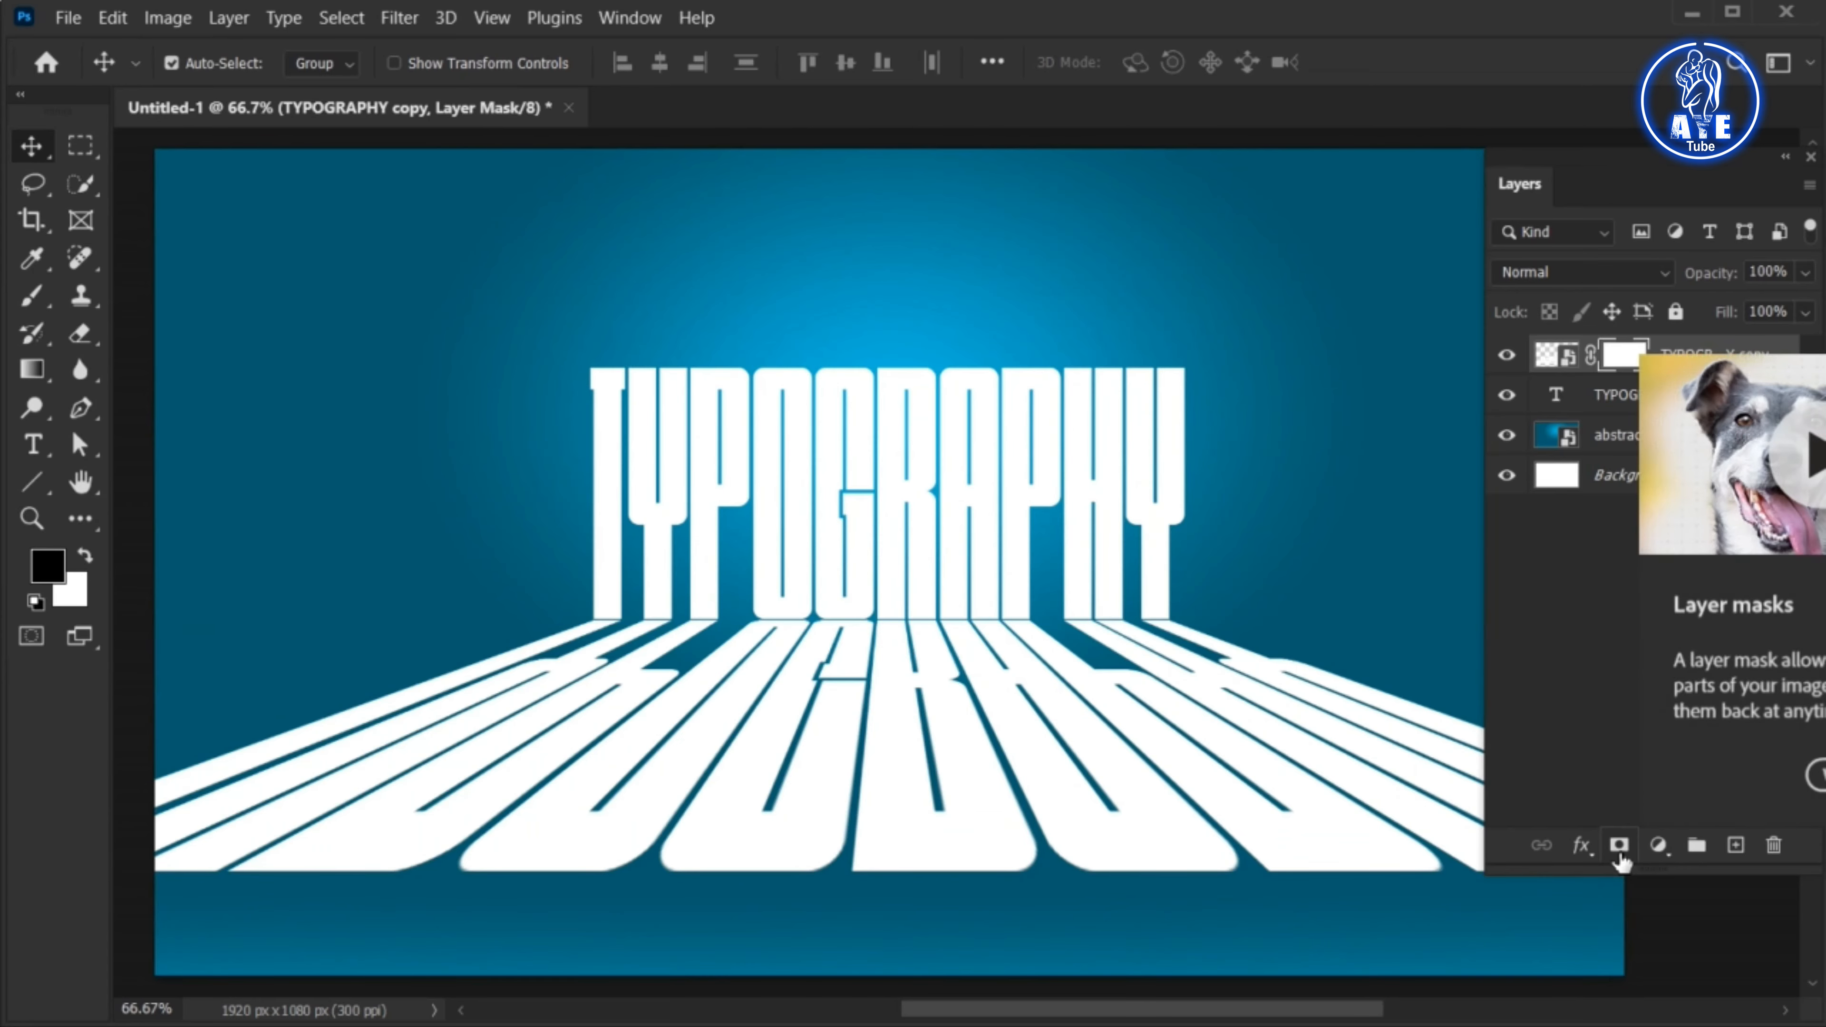
{"action": "left_click", "coordinate": [31, 369]}
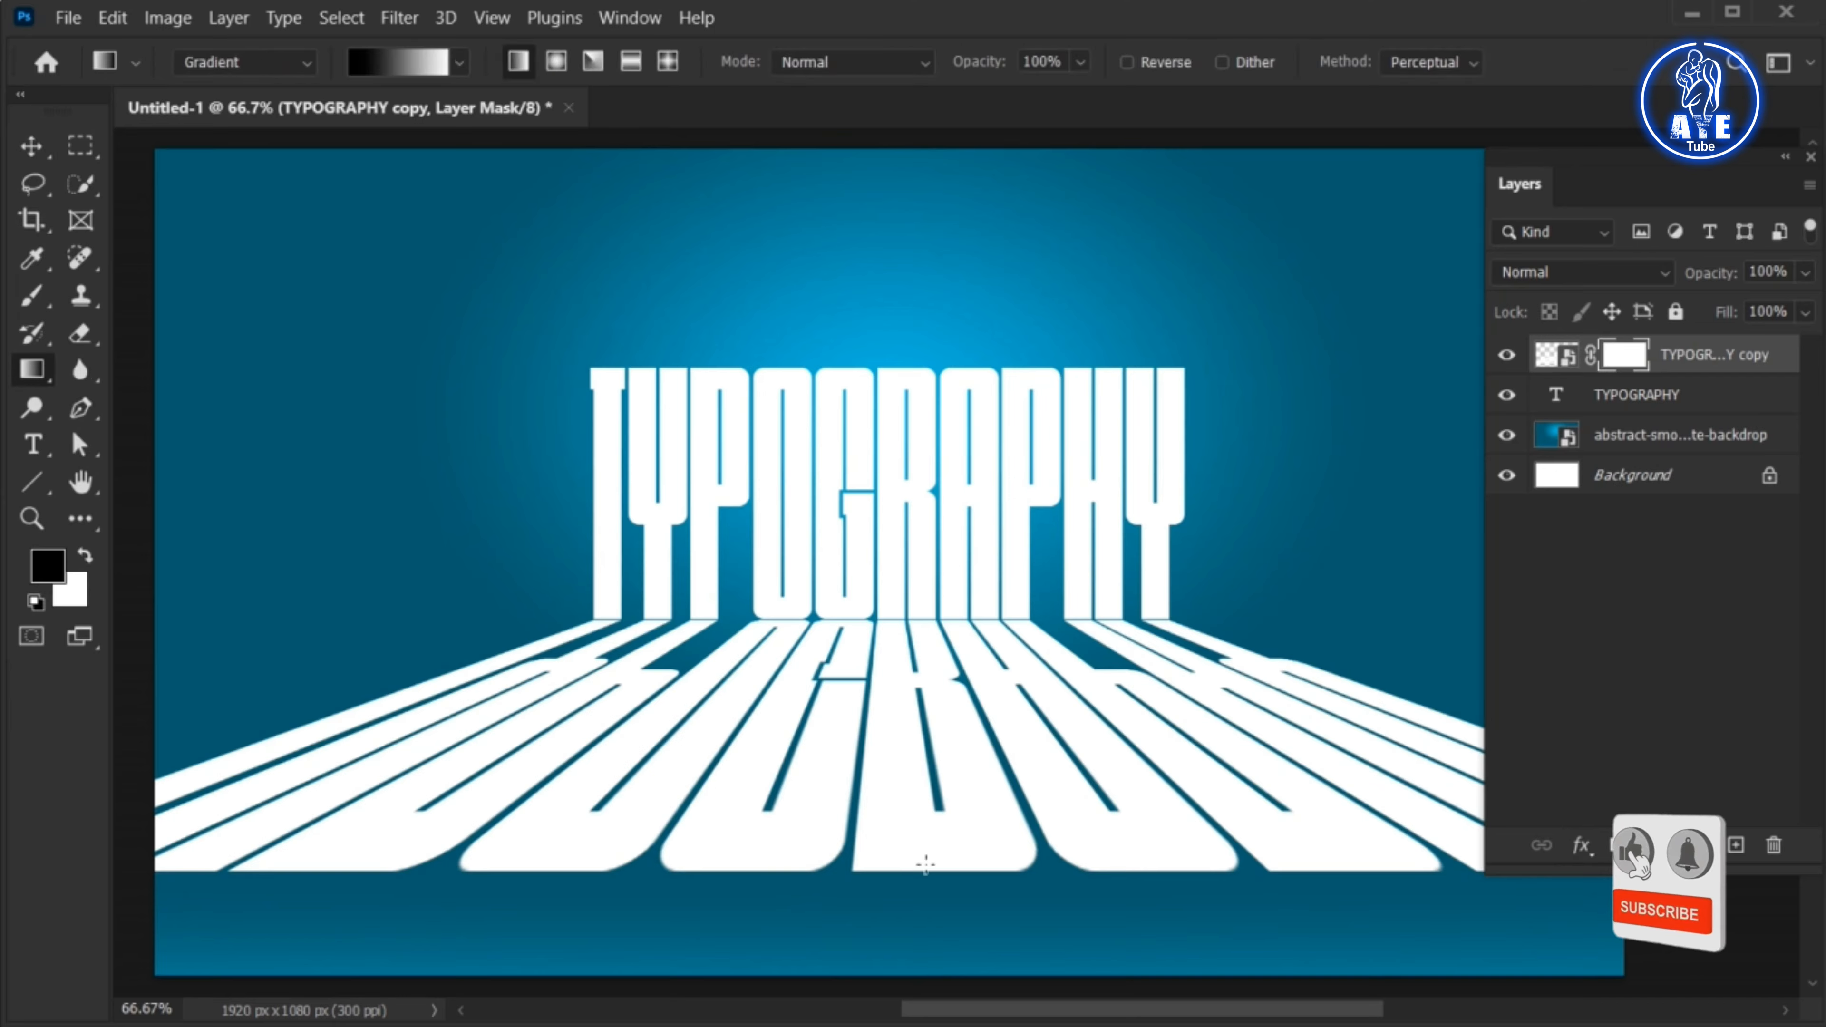
{"action": "left_click_drag", "start_coordinate": [923, 875], "coordinate": [923, 679]}
{"action": "key", "text": "v"}
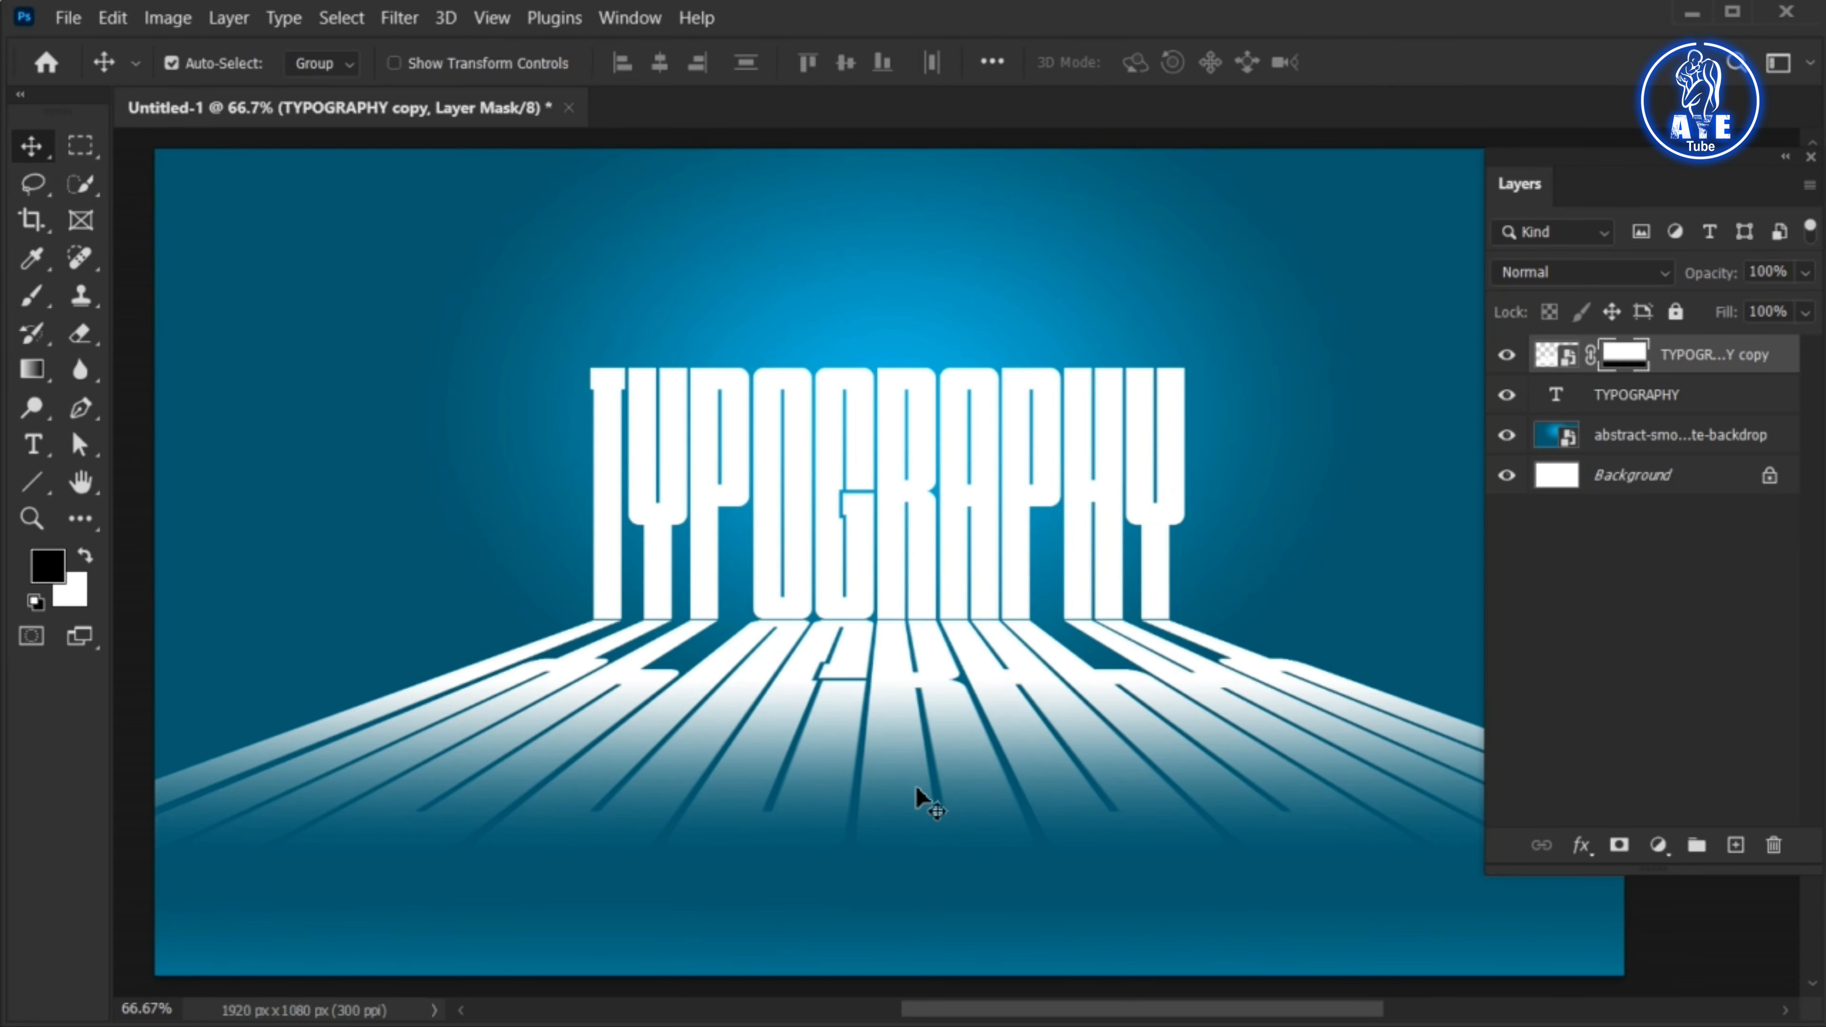
Place the joyful-woman-jumping-isolated-blue image as an embedded smart object above the TYPOGRAPHY copy at its default size
{"action": "left_click", "coordinate": [68, 18]}
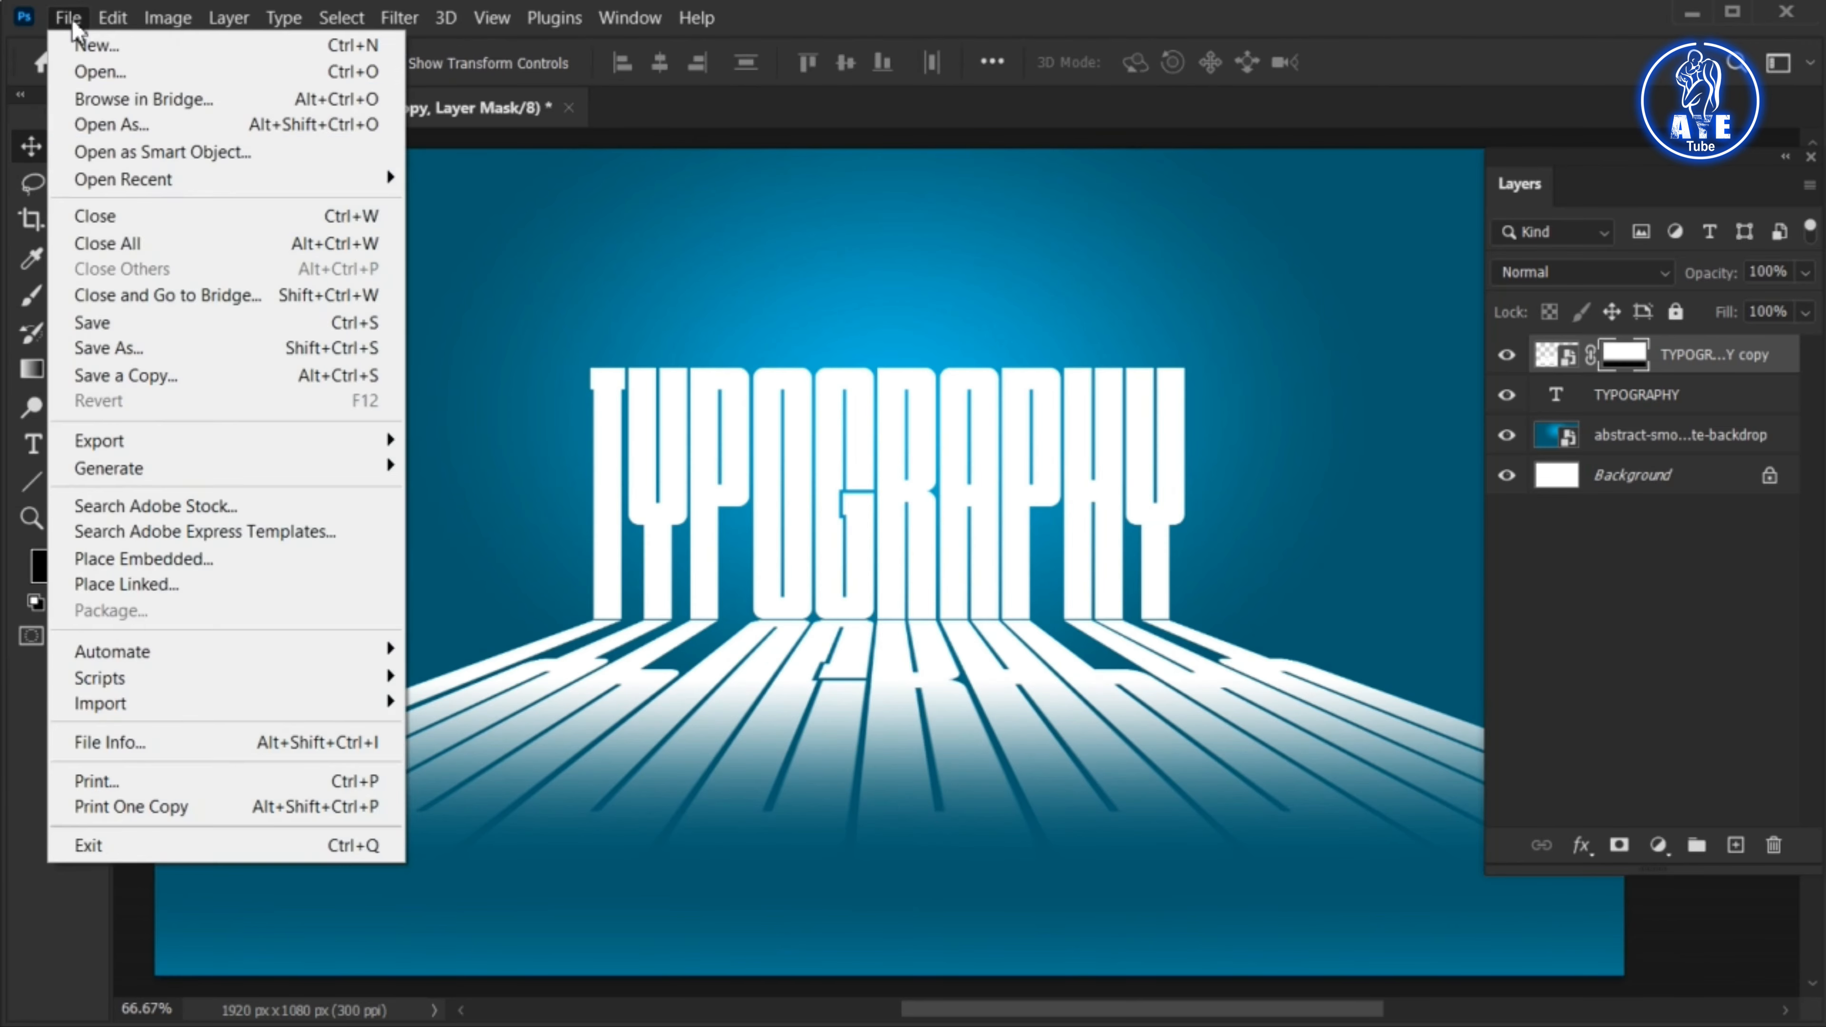
{"action": "left_click", "coordinate": [147, 559]}
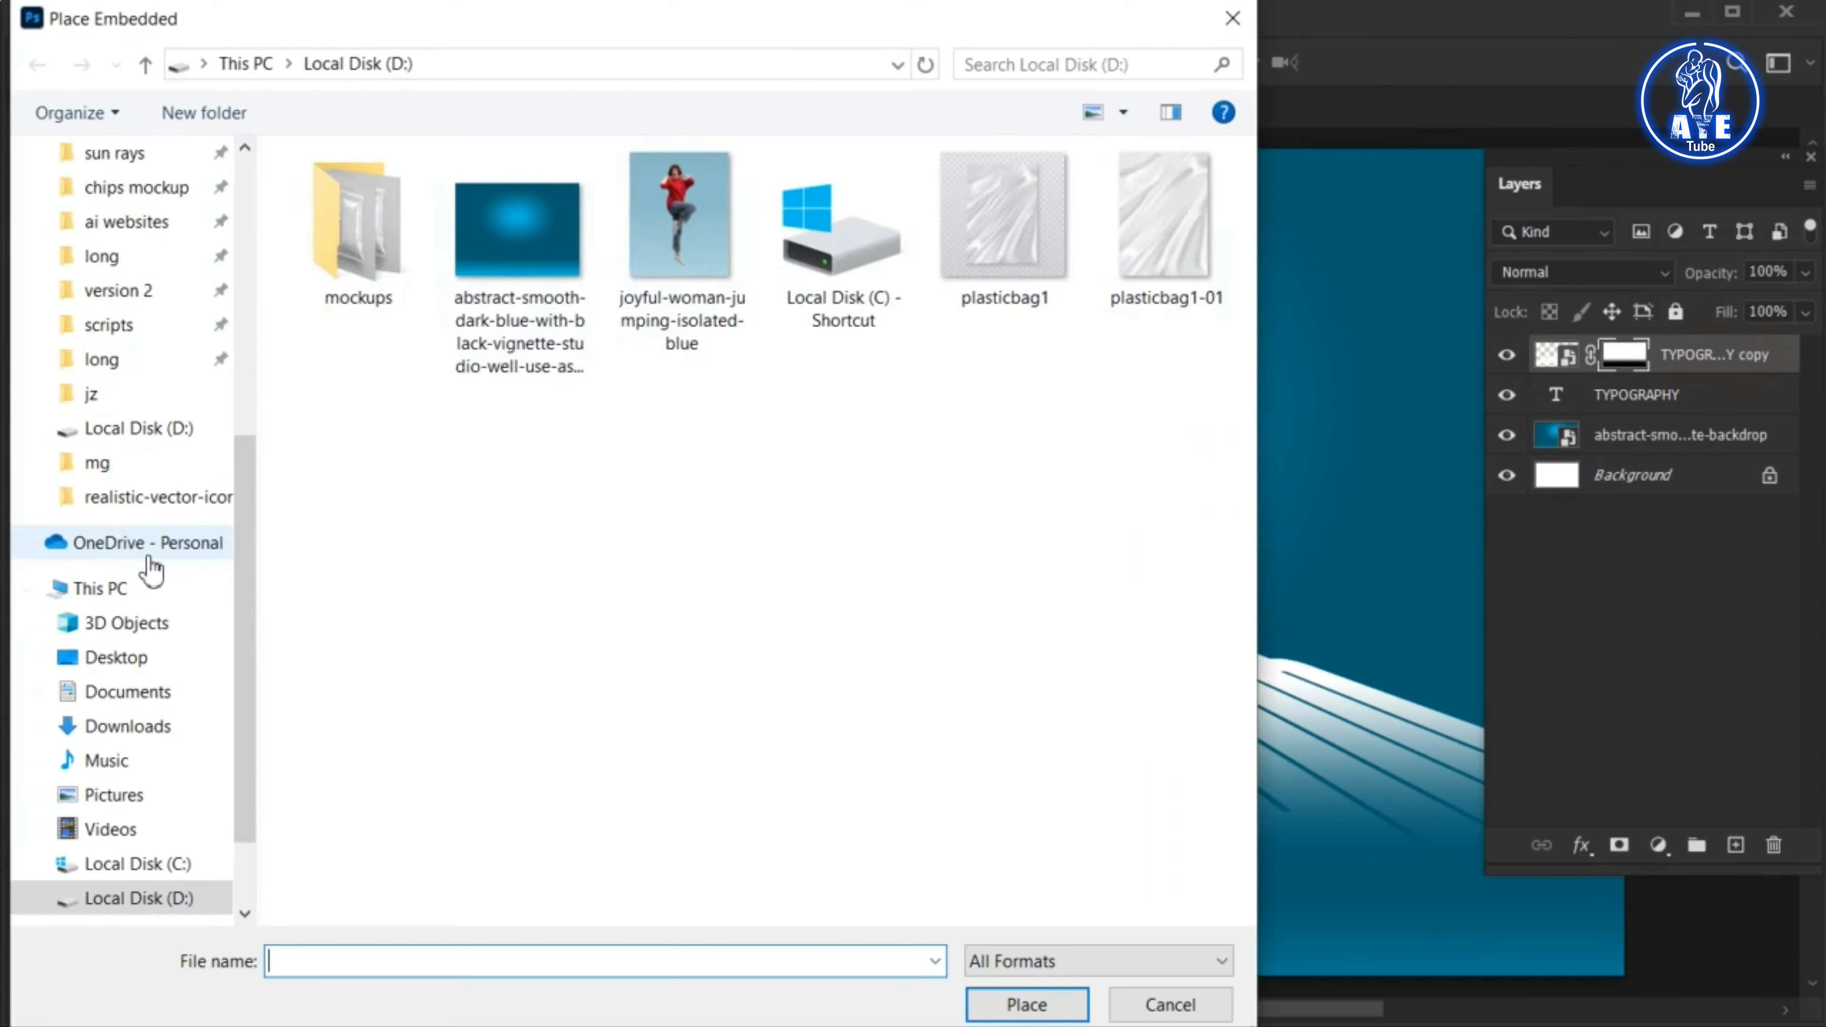
{"action": "left_click", "coordinate": [700, 284]}
{"action": "left_click", "coordinate": [1030, 1003]}
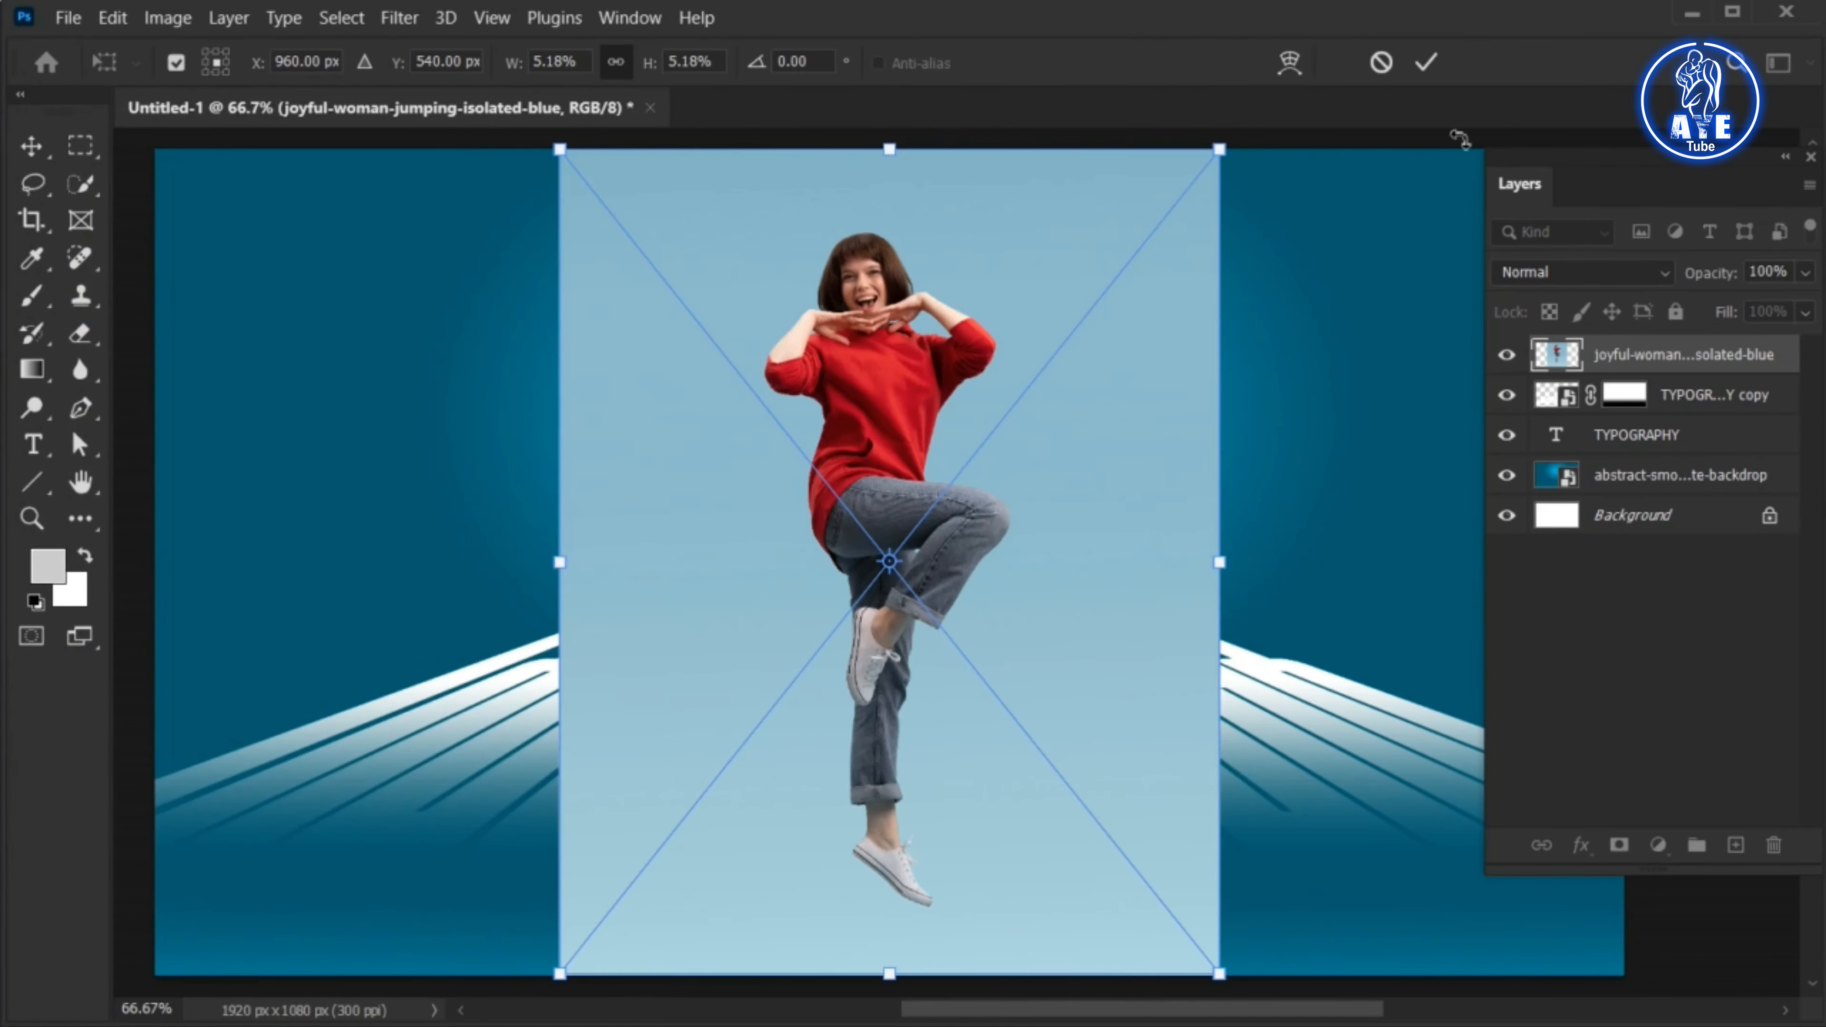
{"action": "left_click", "coordinate": [1427, 64]}
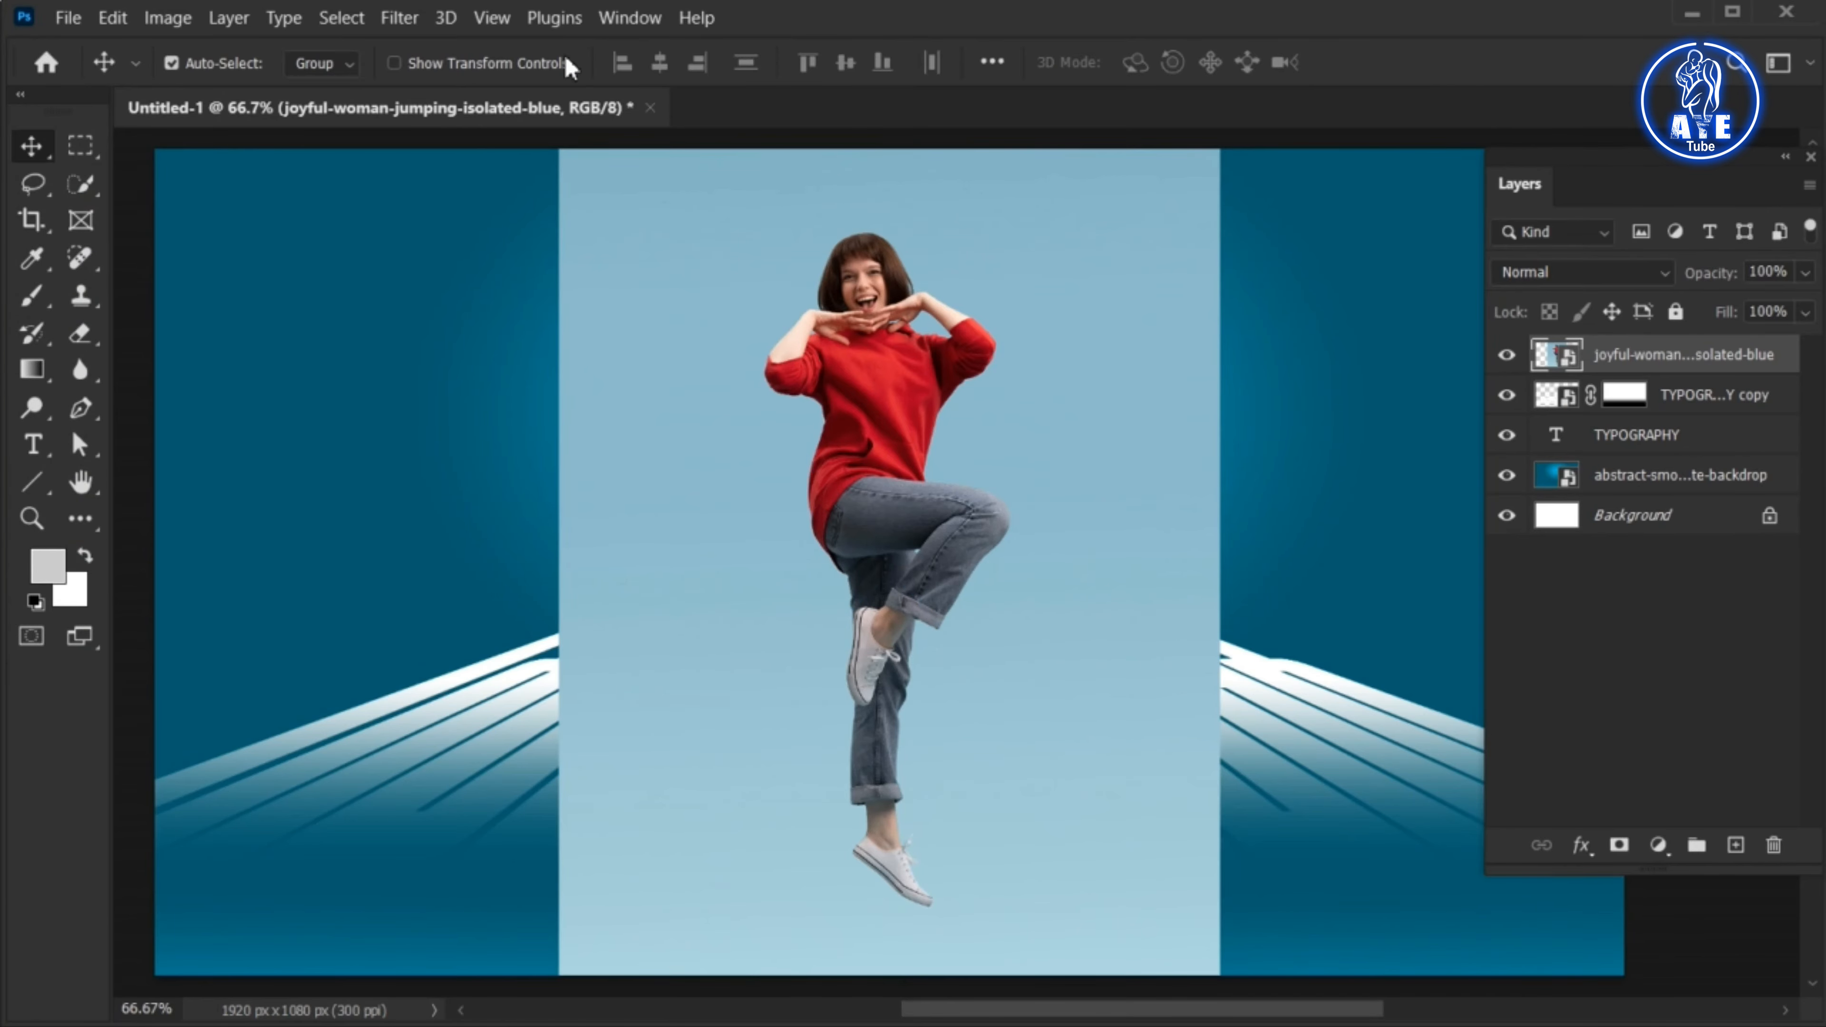
Select the jumping woman as the subject, copy her to a new layer and hide the original photo layer
{"action": "left_click", "coordinate": [356, 19]}
{"action": "left_click", "coordinate": [408, 336]}
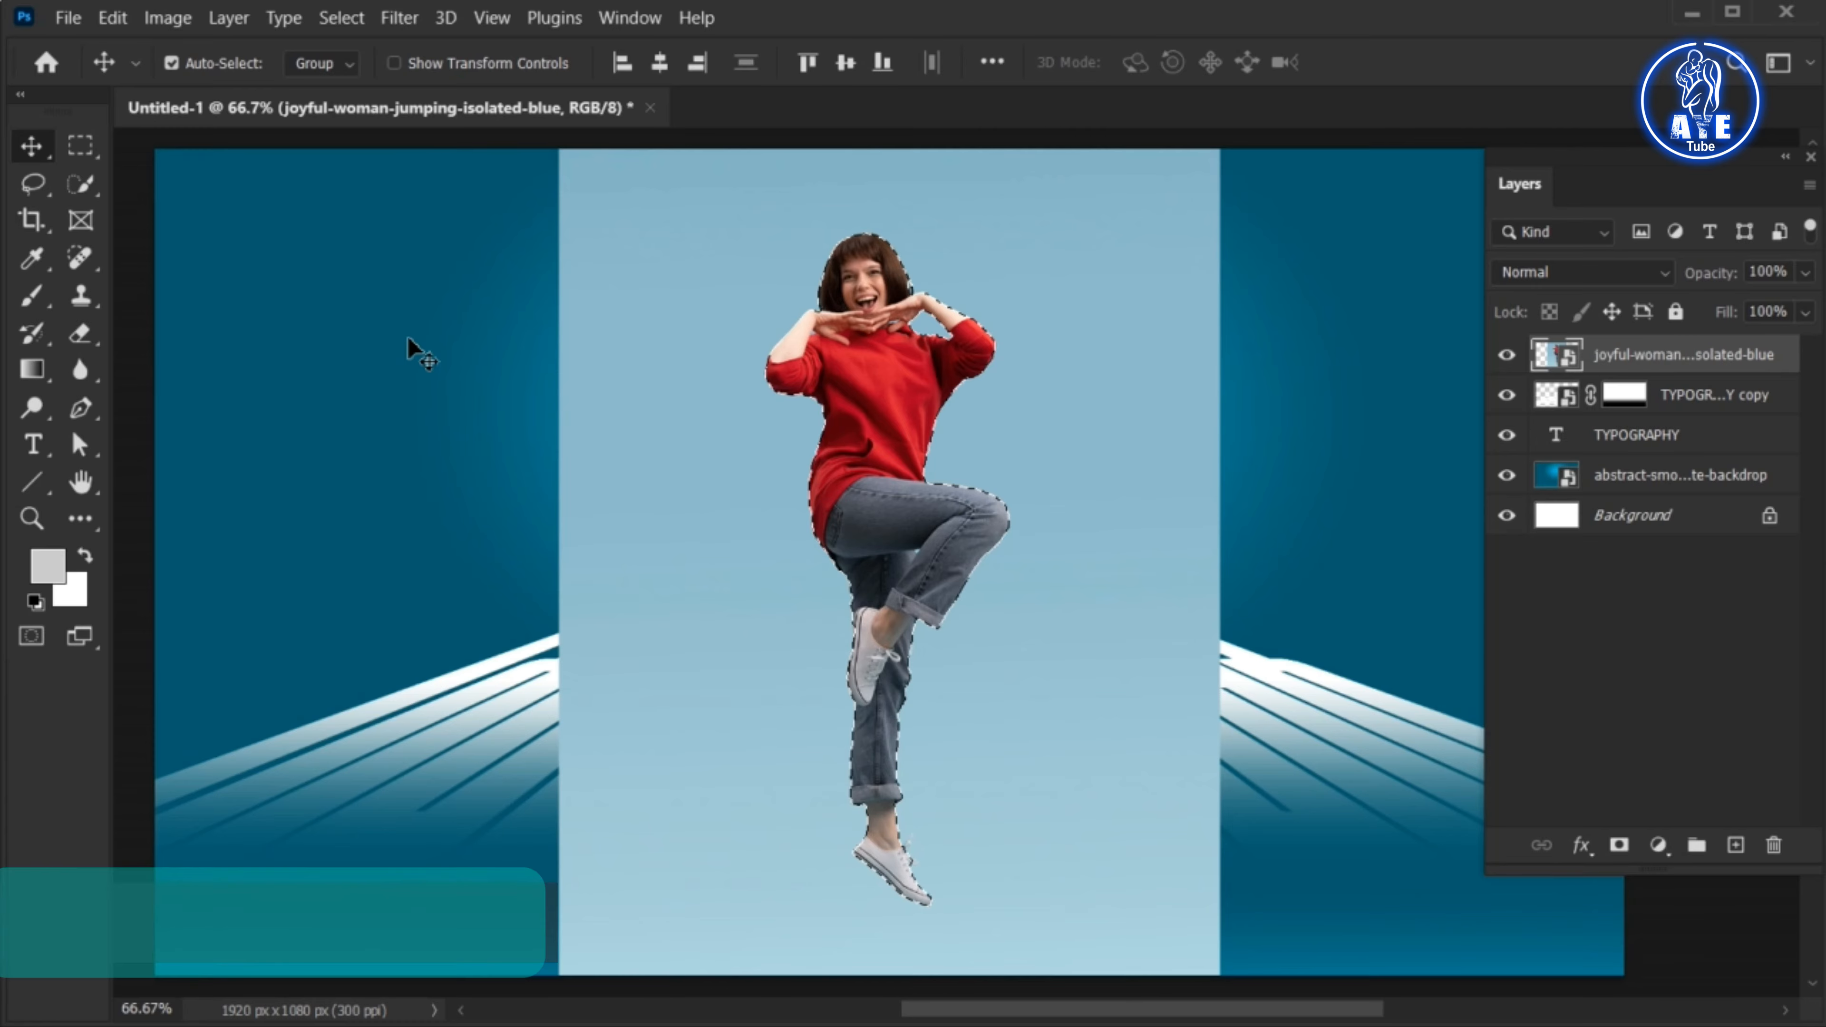
{"action": "key", "text": "ctrl+j"}
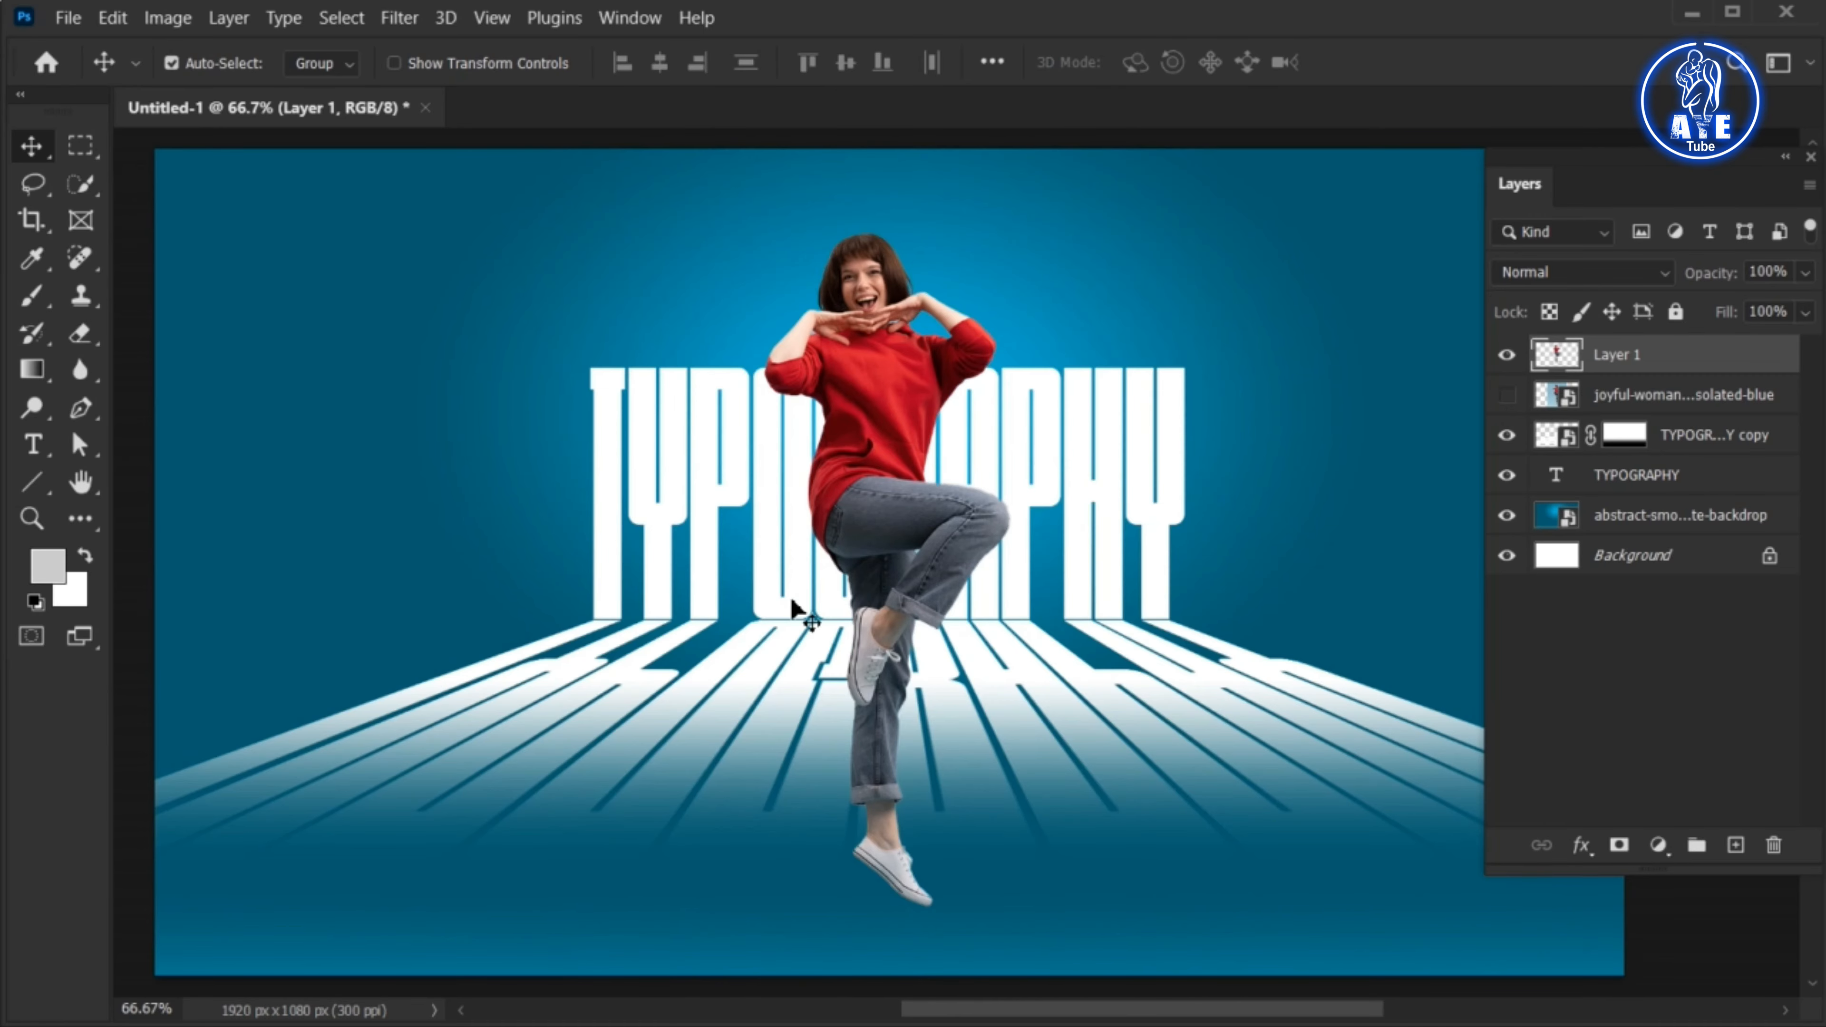
Scale the woman cutout down to about 63% and position her in front of the lettering, feet on the reflection
{"action": "key", "text": "ctrl+t"}
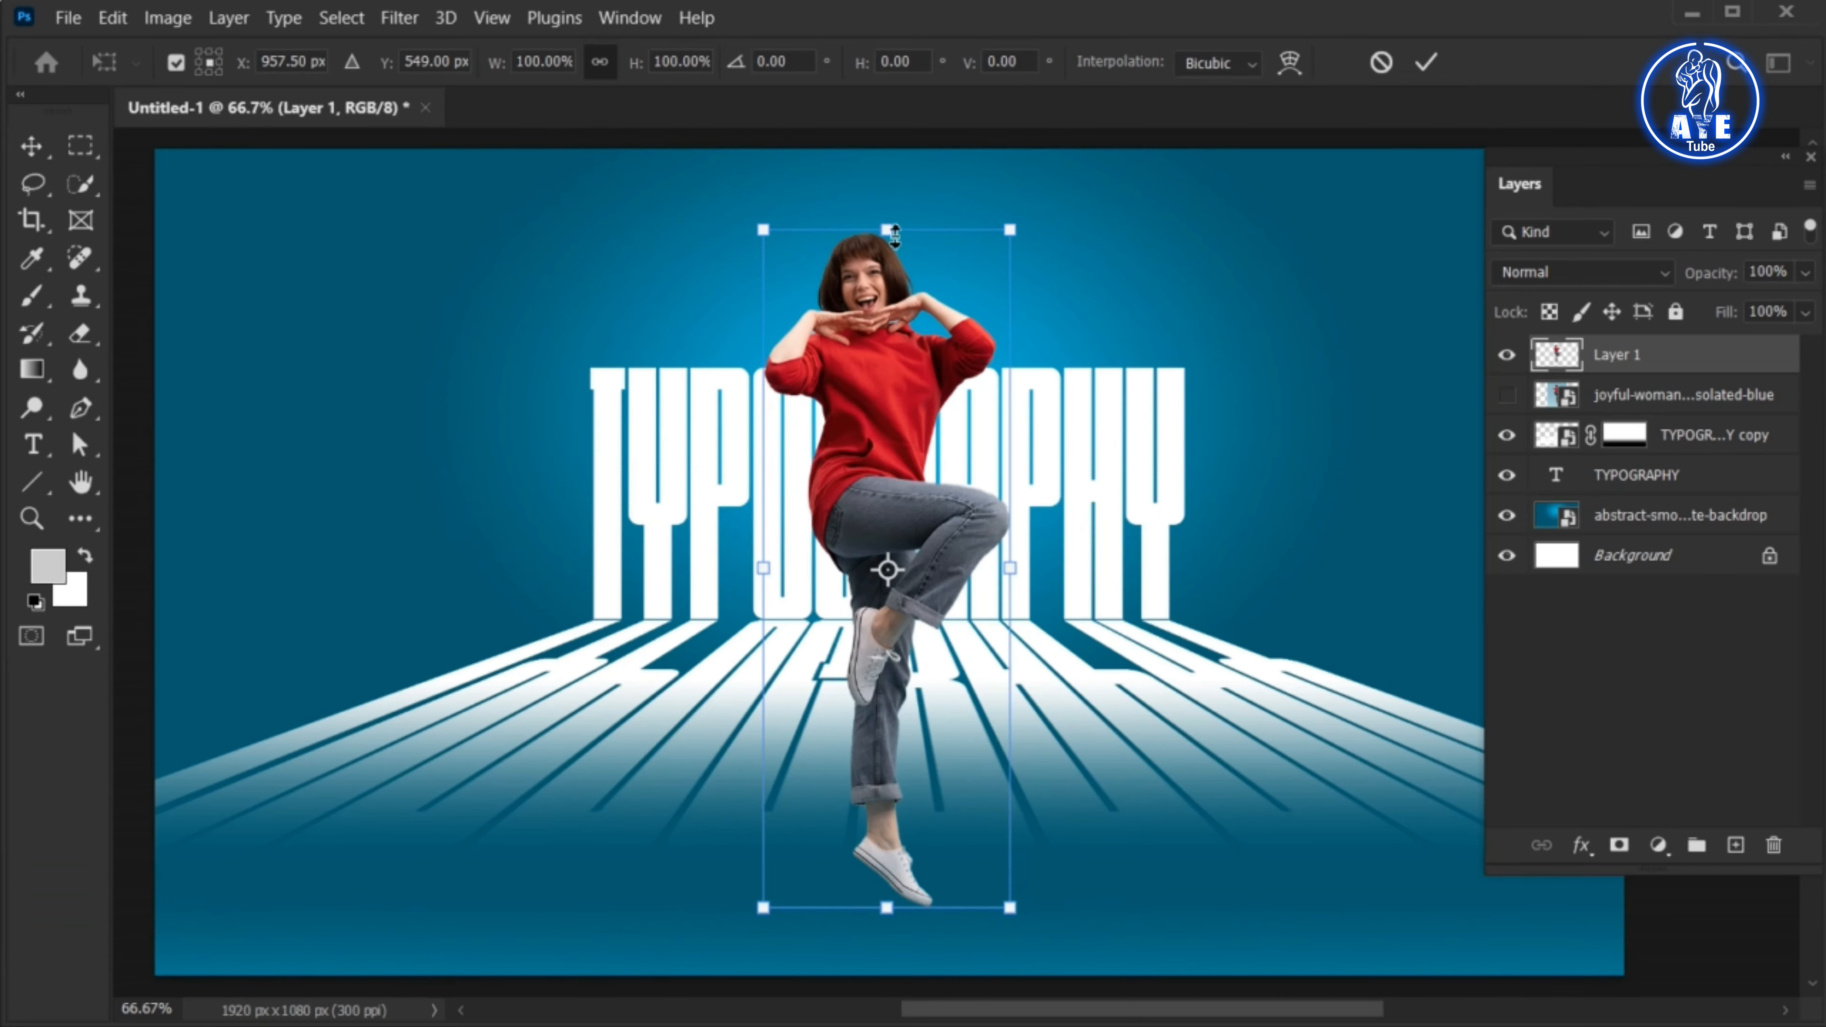
{"action": "left_click_drag", "start_coordinate": [894, 236], "coordinate": [891, 396]}
{"action": "left_click_drag", "start_coordinate": [886, 506], "coordinate": [900, 558]}
{"action": "left_click_drag", "start_coordinate": [901, 789], "coordinate": [912, 836]}
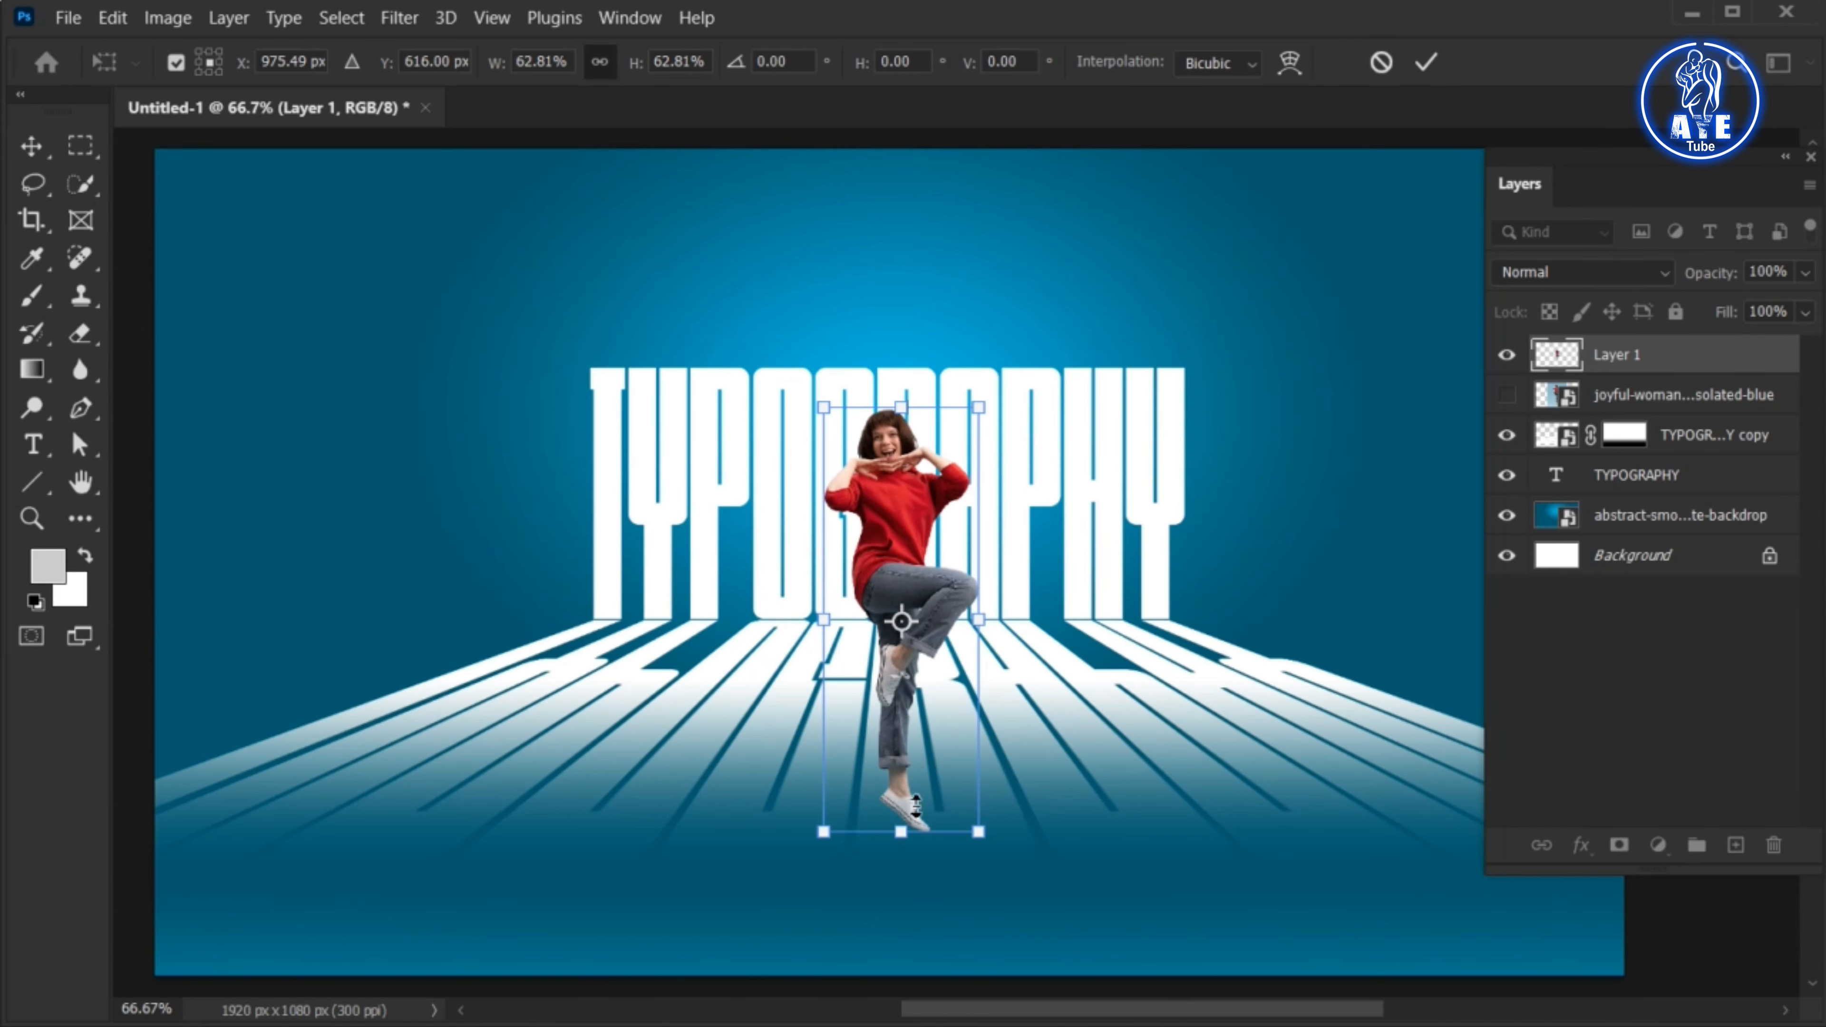
{"action": "left_click", "coordinate": [1426, 65]}
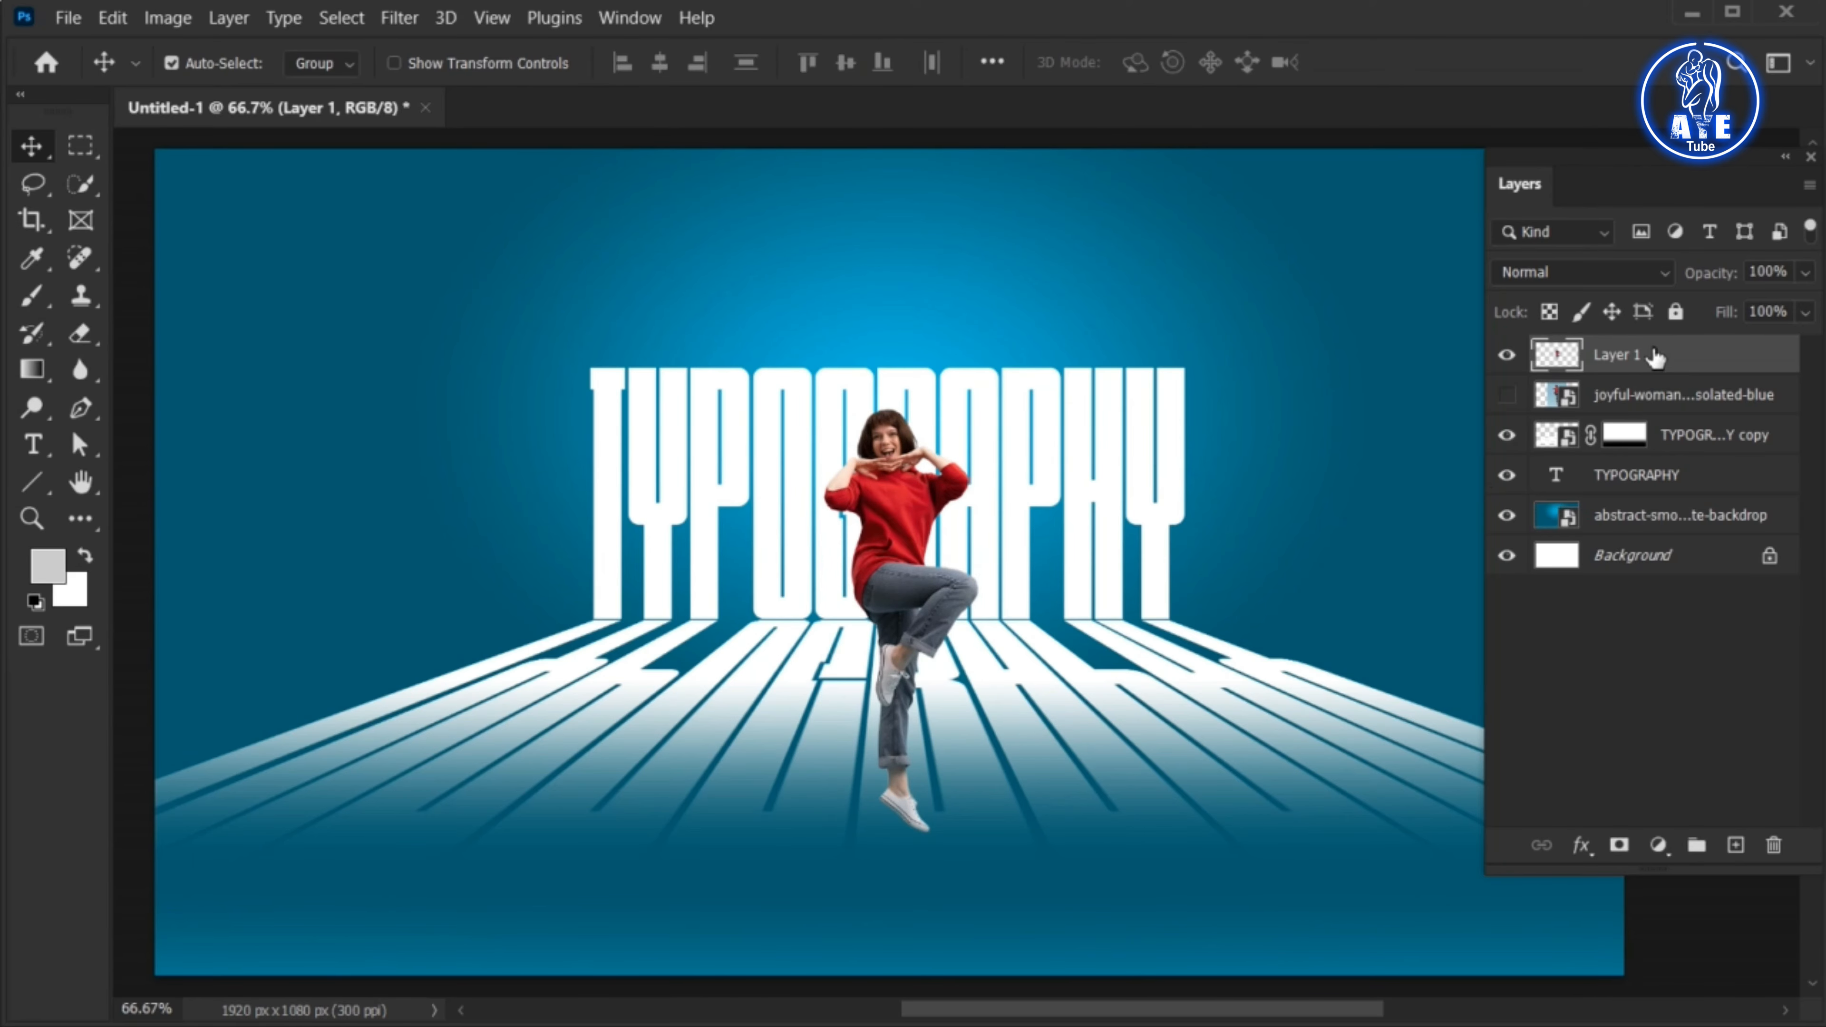
Duplicate the woman cutout layer and apply a black (000000) Color Overlay at 100% opacity to the copy
{"action": "left_click_drag", "start_coordinate": [1654, 358], "coordinate": [1737, 850]}
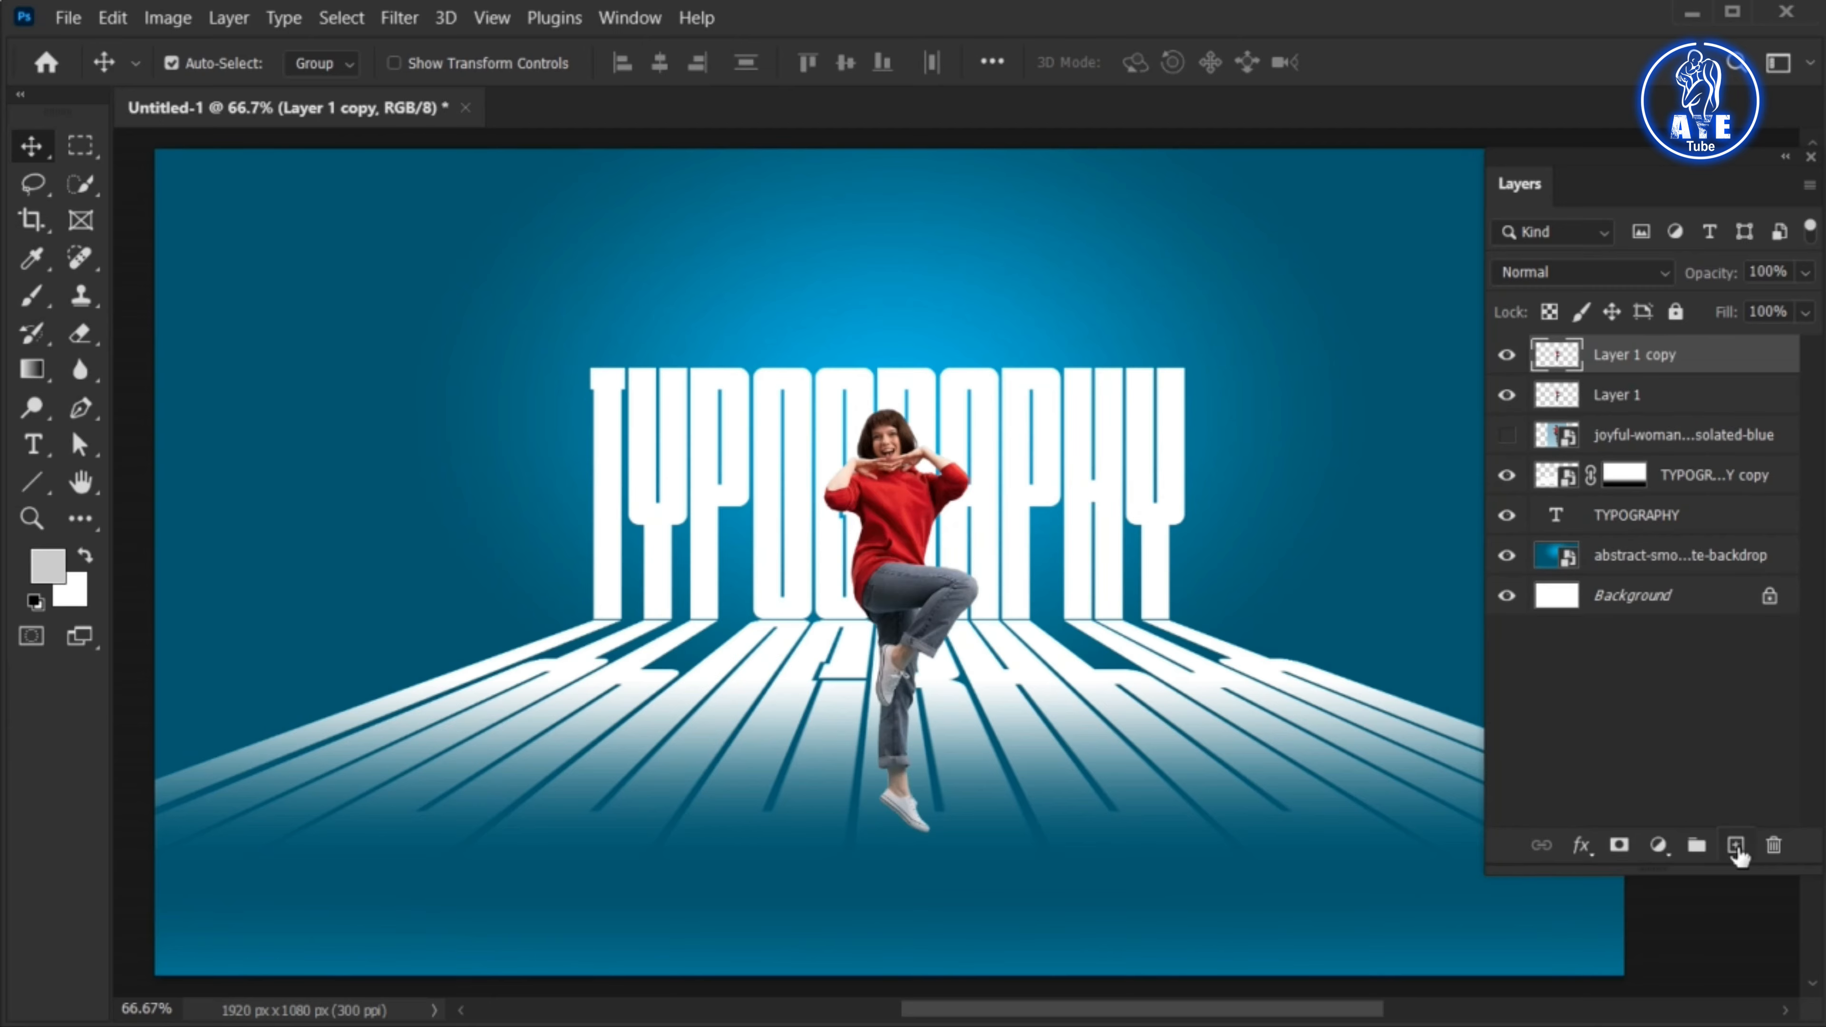
{"action": "right_click", "coordinate": [1609, 352]}
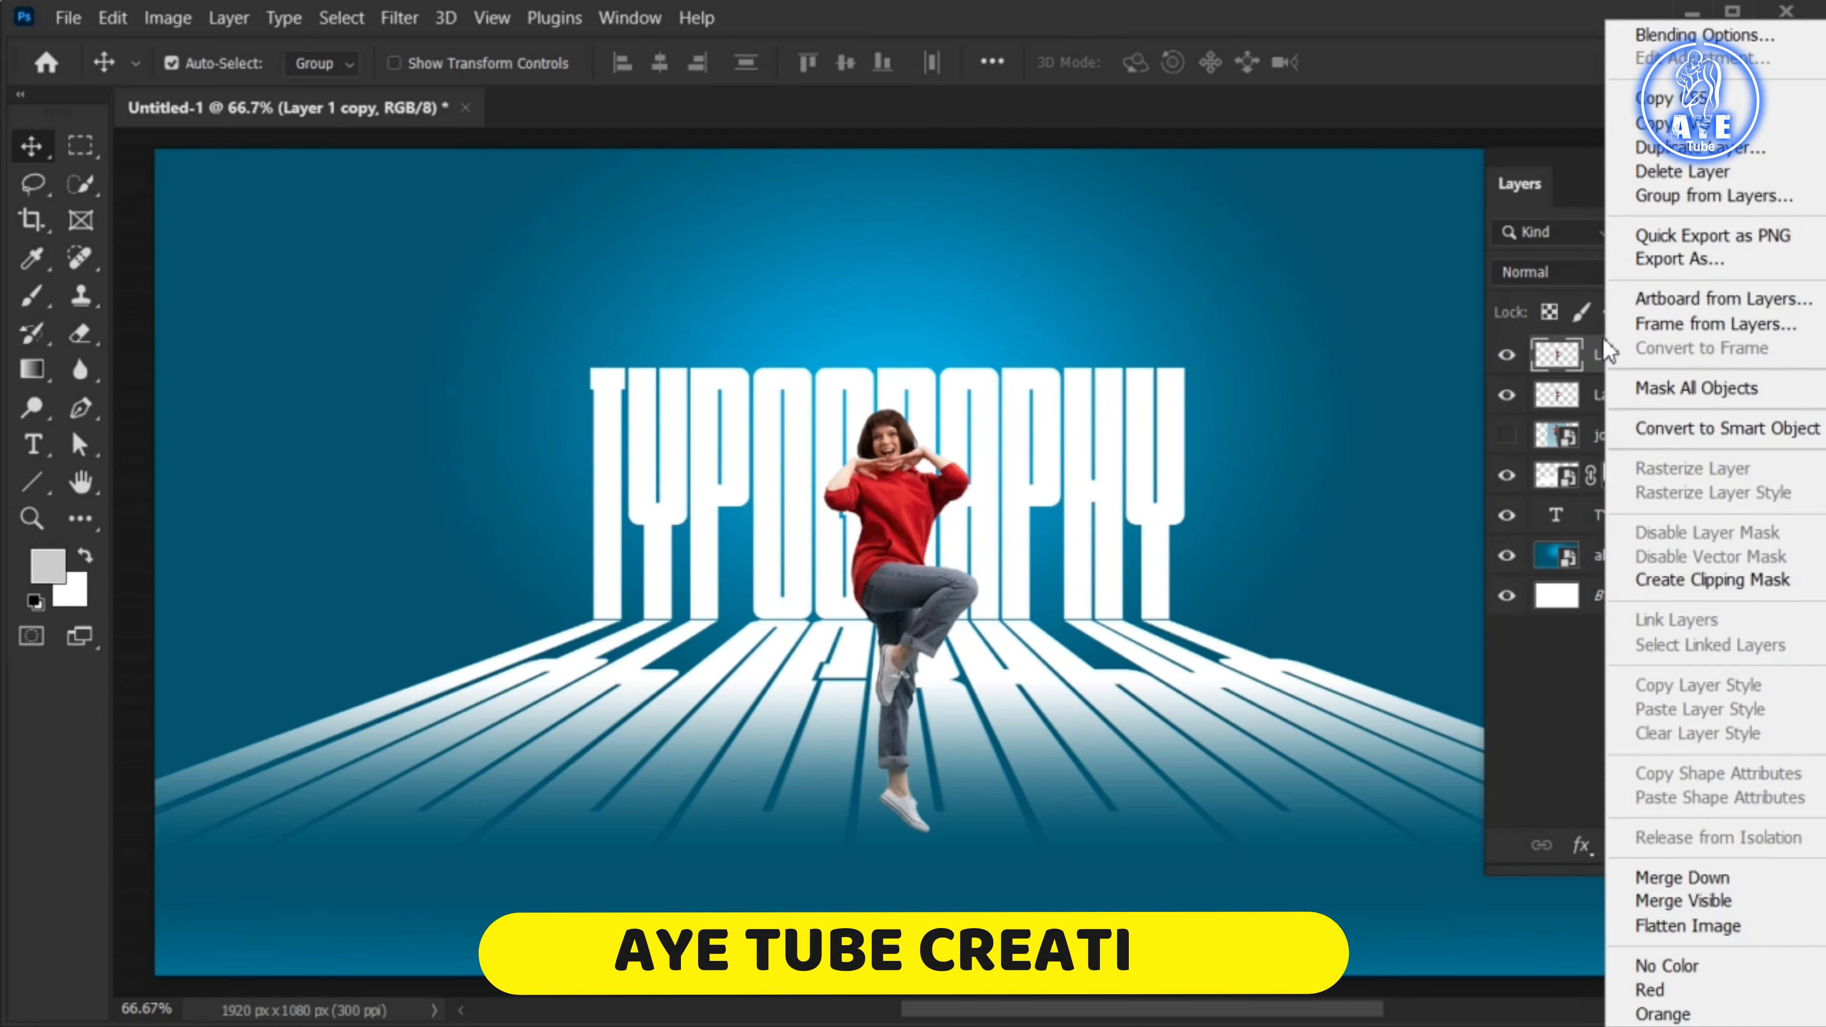
{"action": "left_click", "coordinate": [1653, 34]}
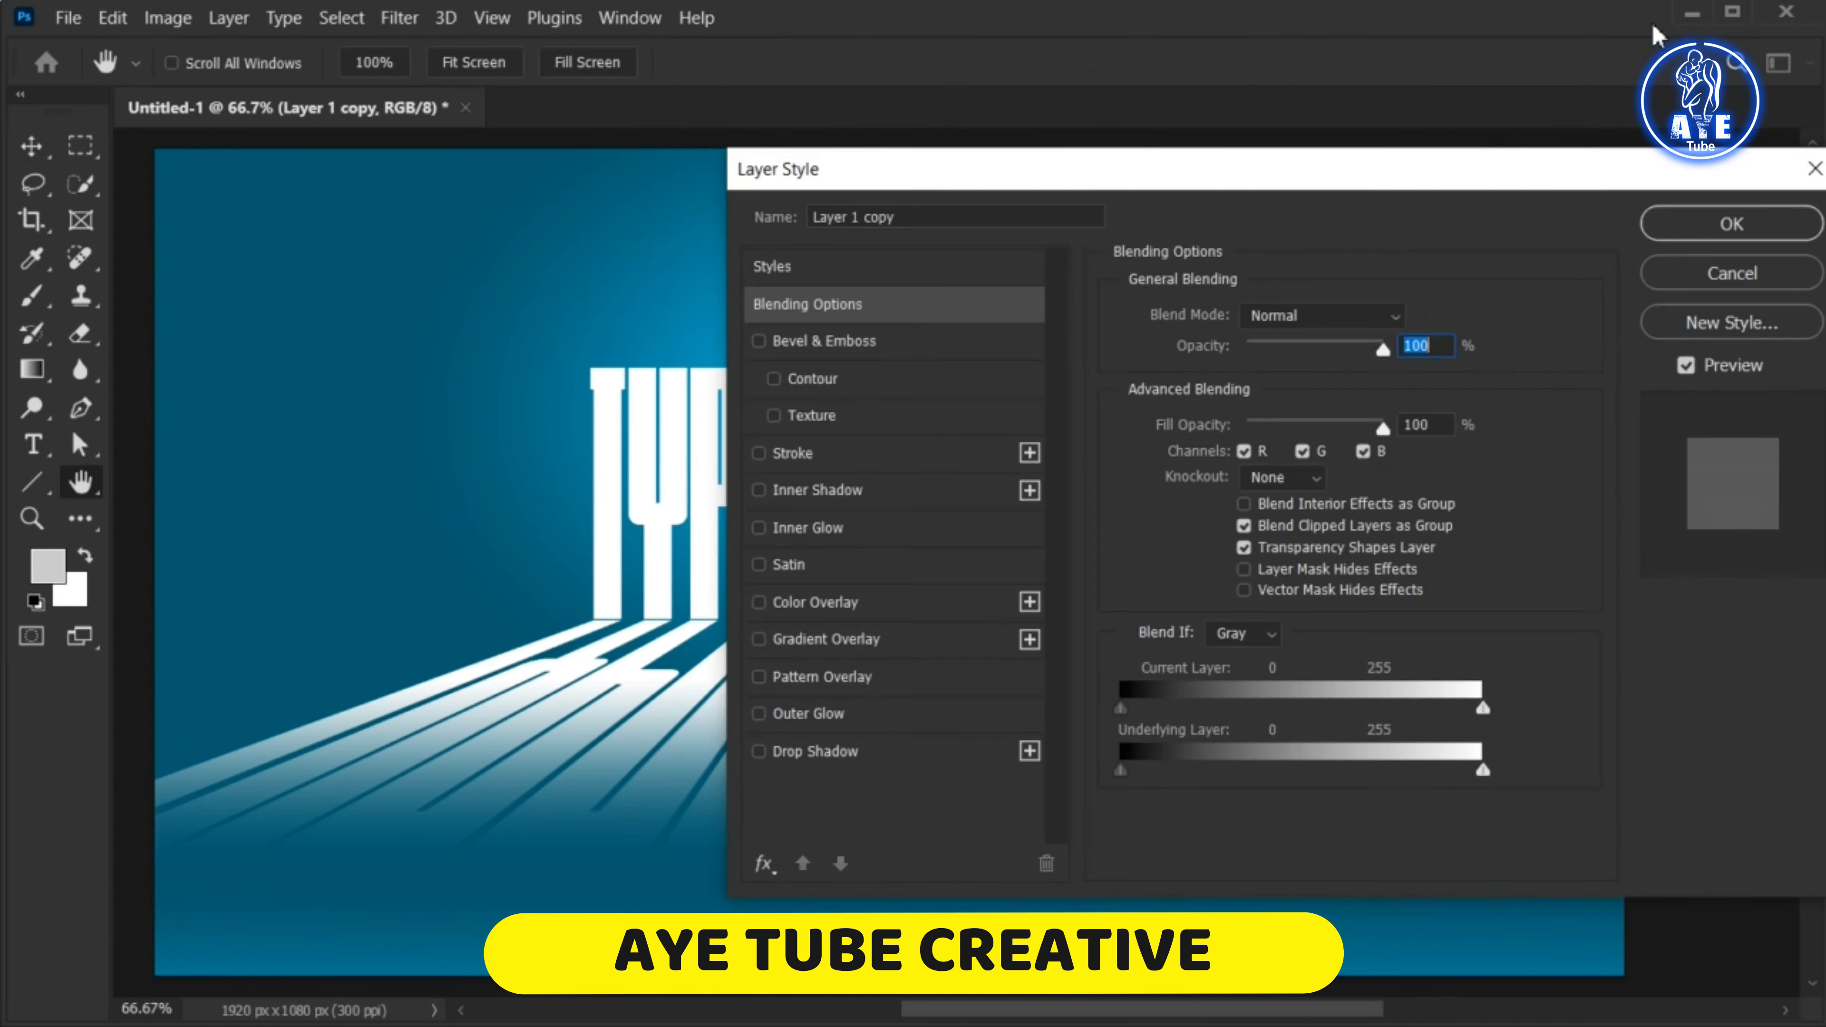
{"action": "left_click", "coordinate": [863, 608]}
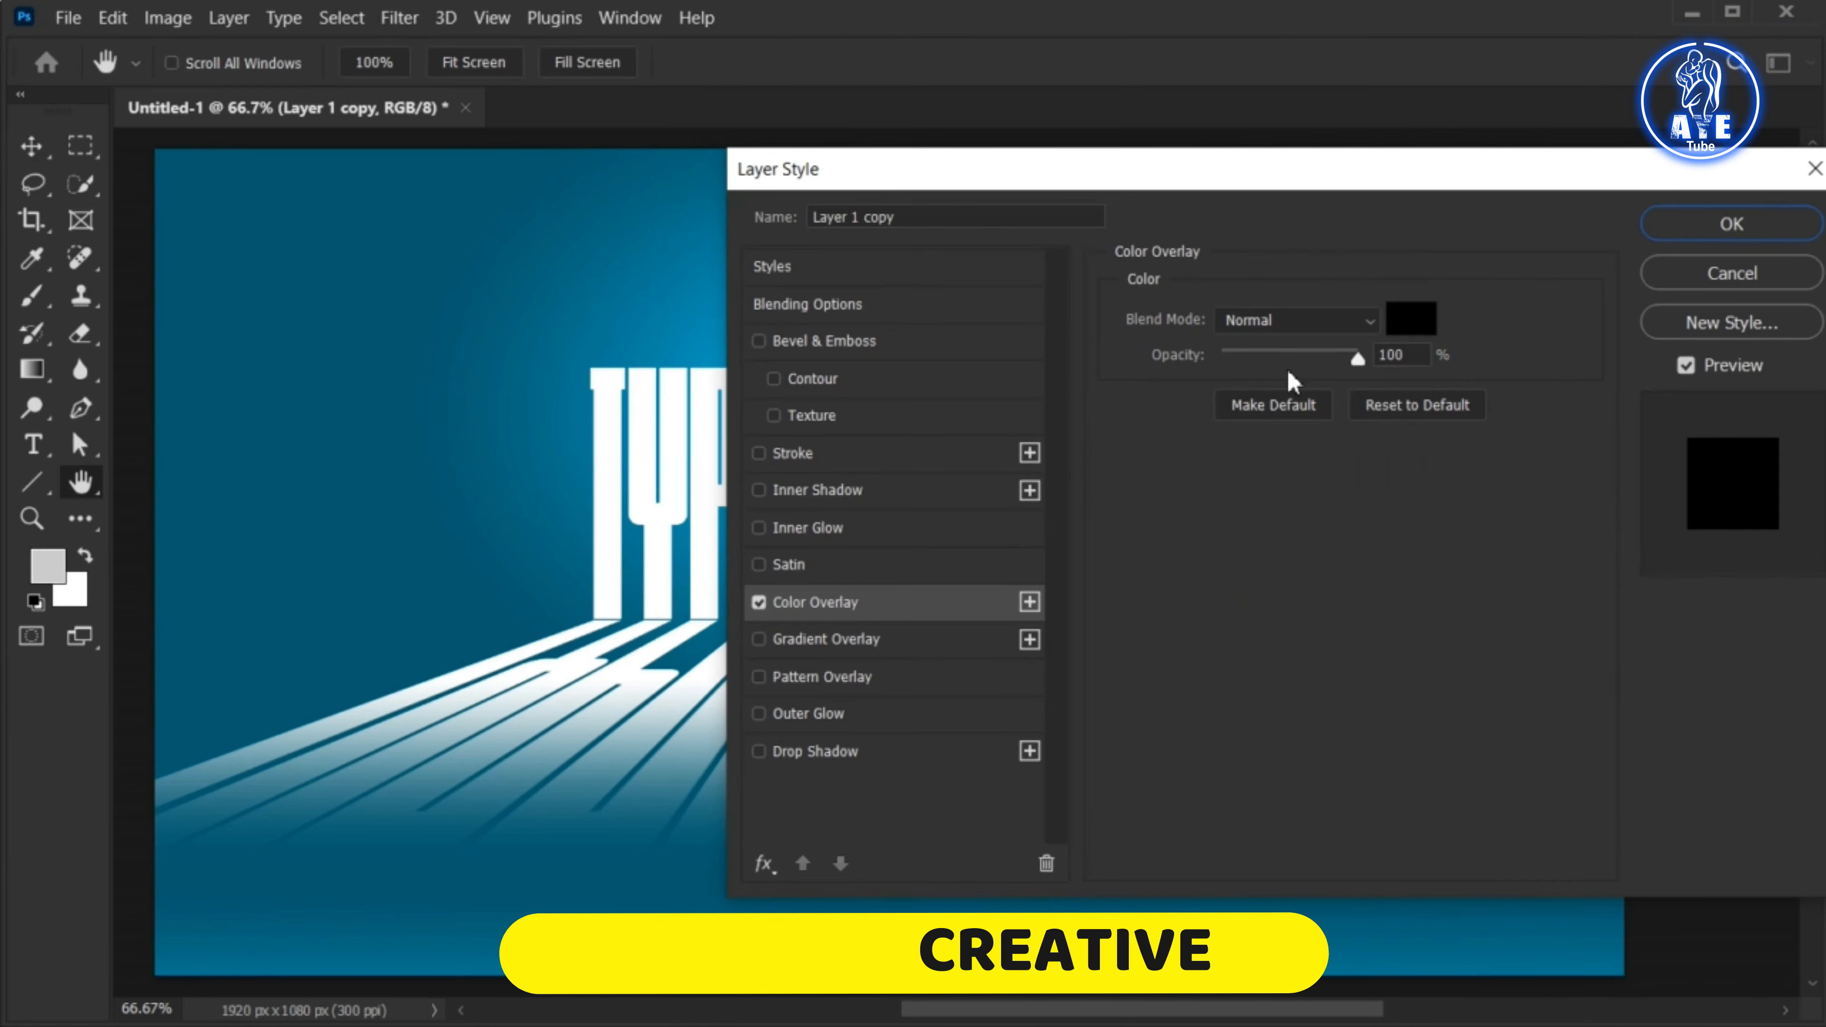
{"action": "left_click", "coordinate": [1411, 313]}
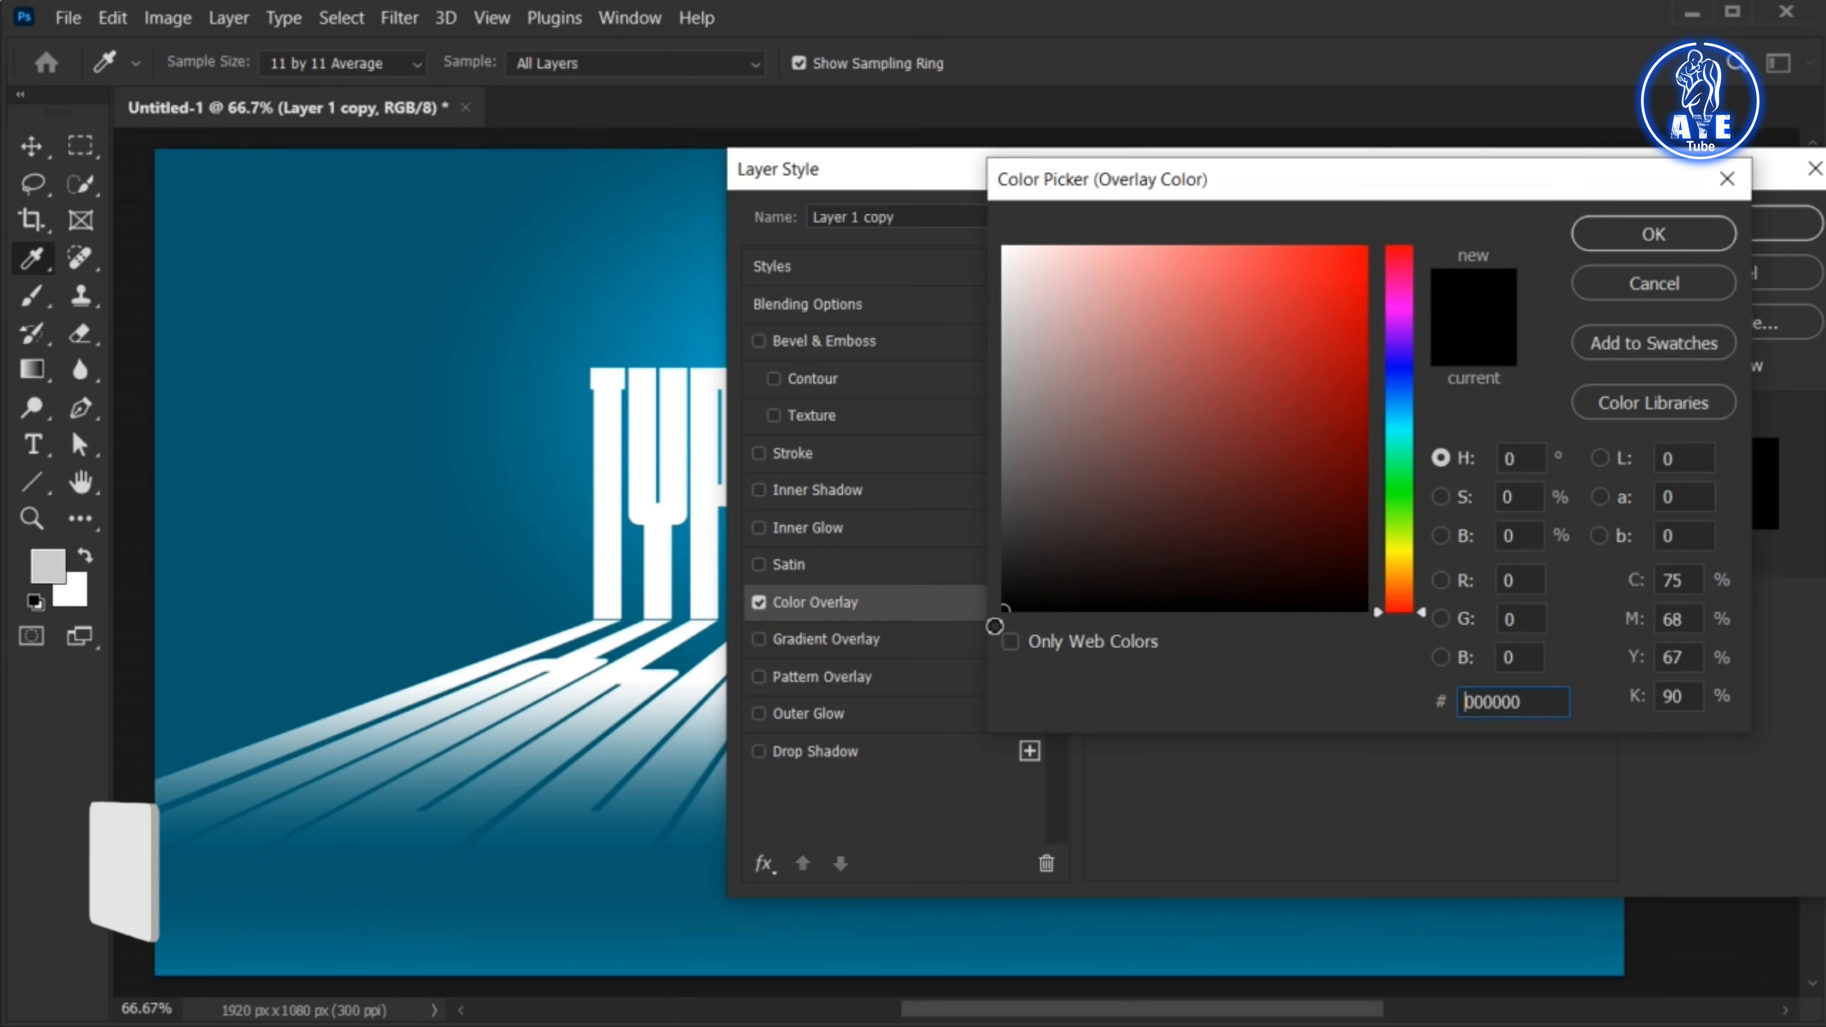
{"action": "left_click", "coordinate": [1627, 243]}
{"action": "left_click", "coordinate": [1677, 223]}
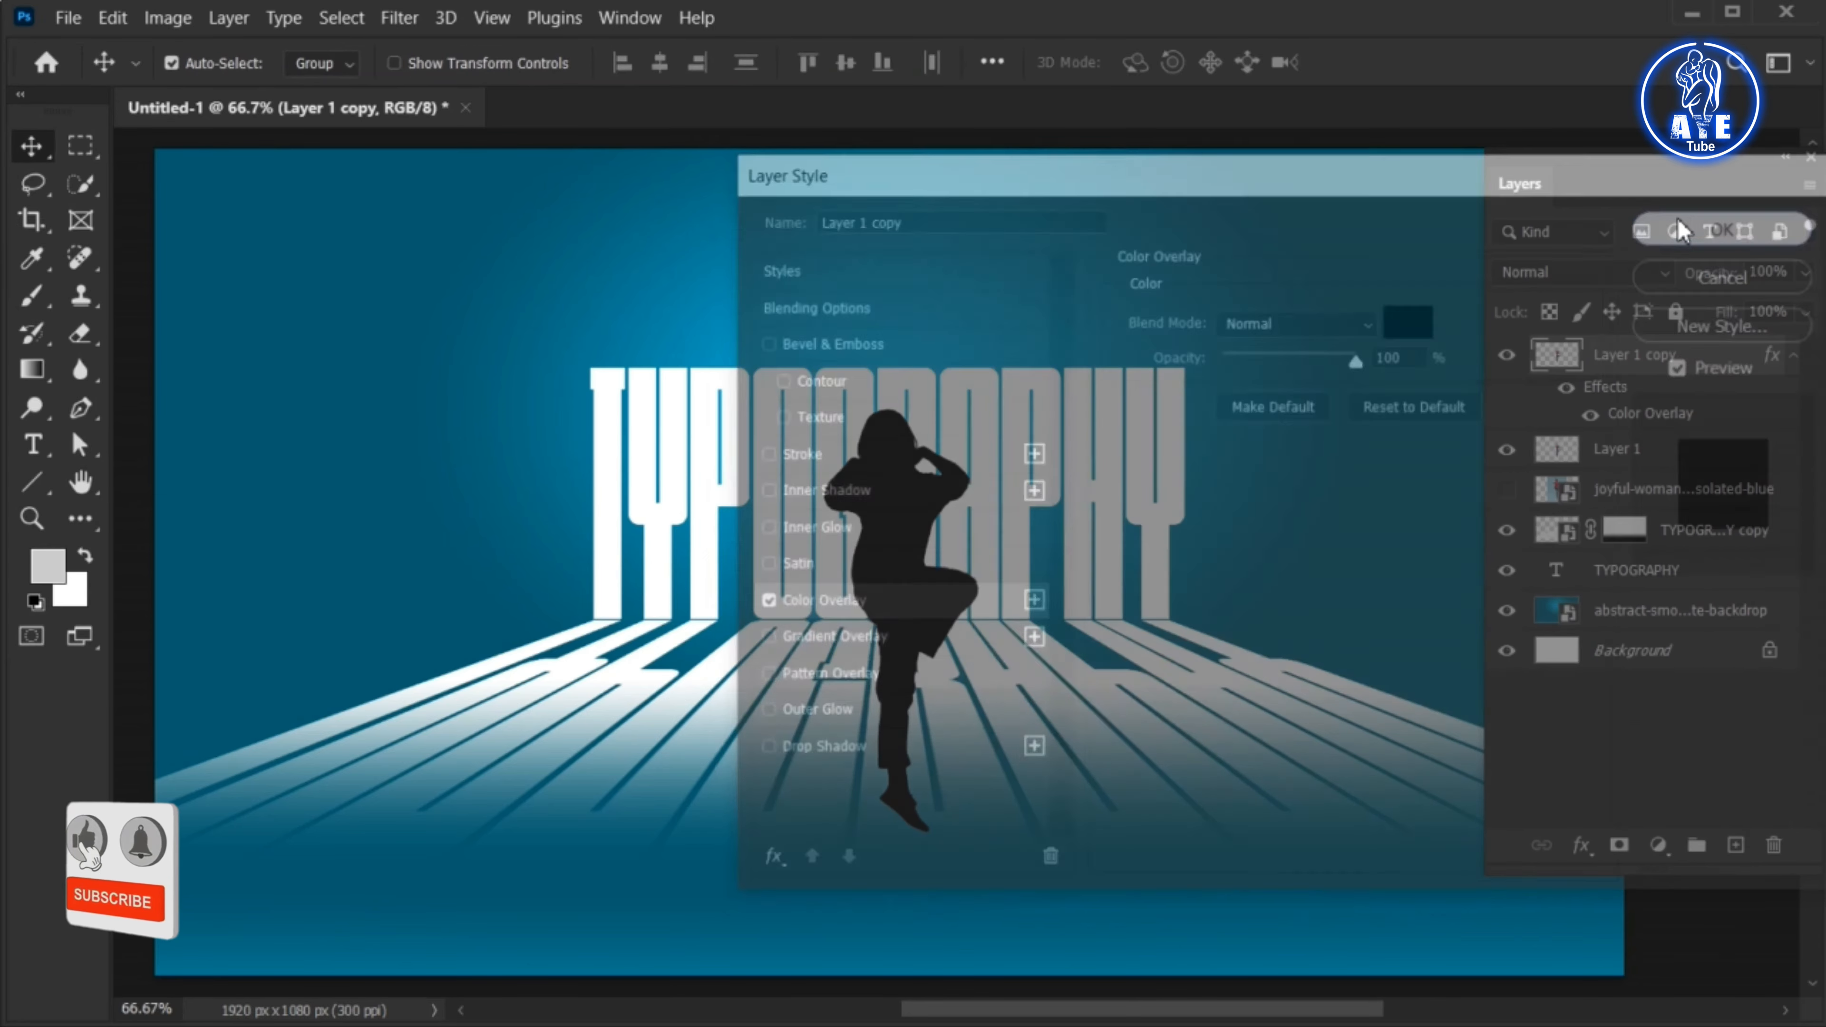
Move the black silhouette layer beneath the woman and distort it into a shadow leaning left from her foot, about 71% height
{"action": "left_click_drag", "start_coordinate": [1663, 356], "coordinate": [1668, 466]}
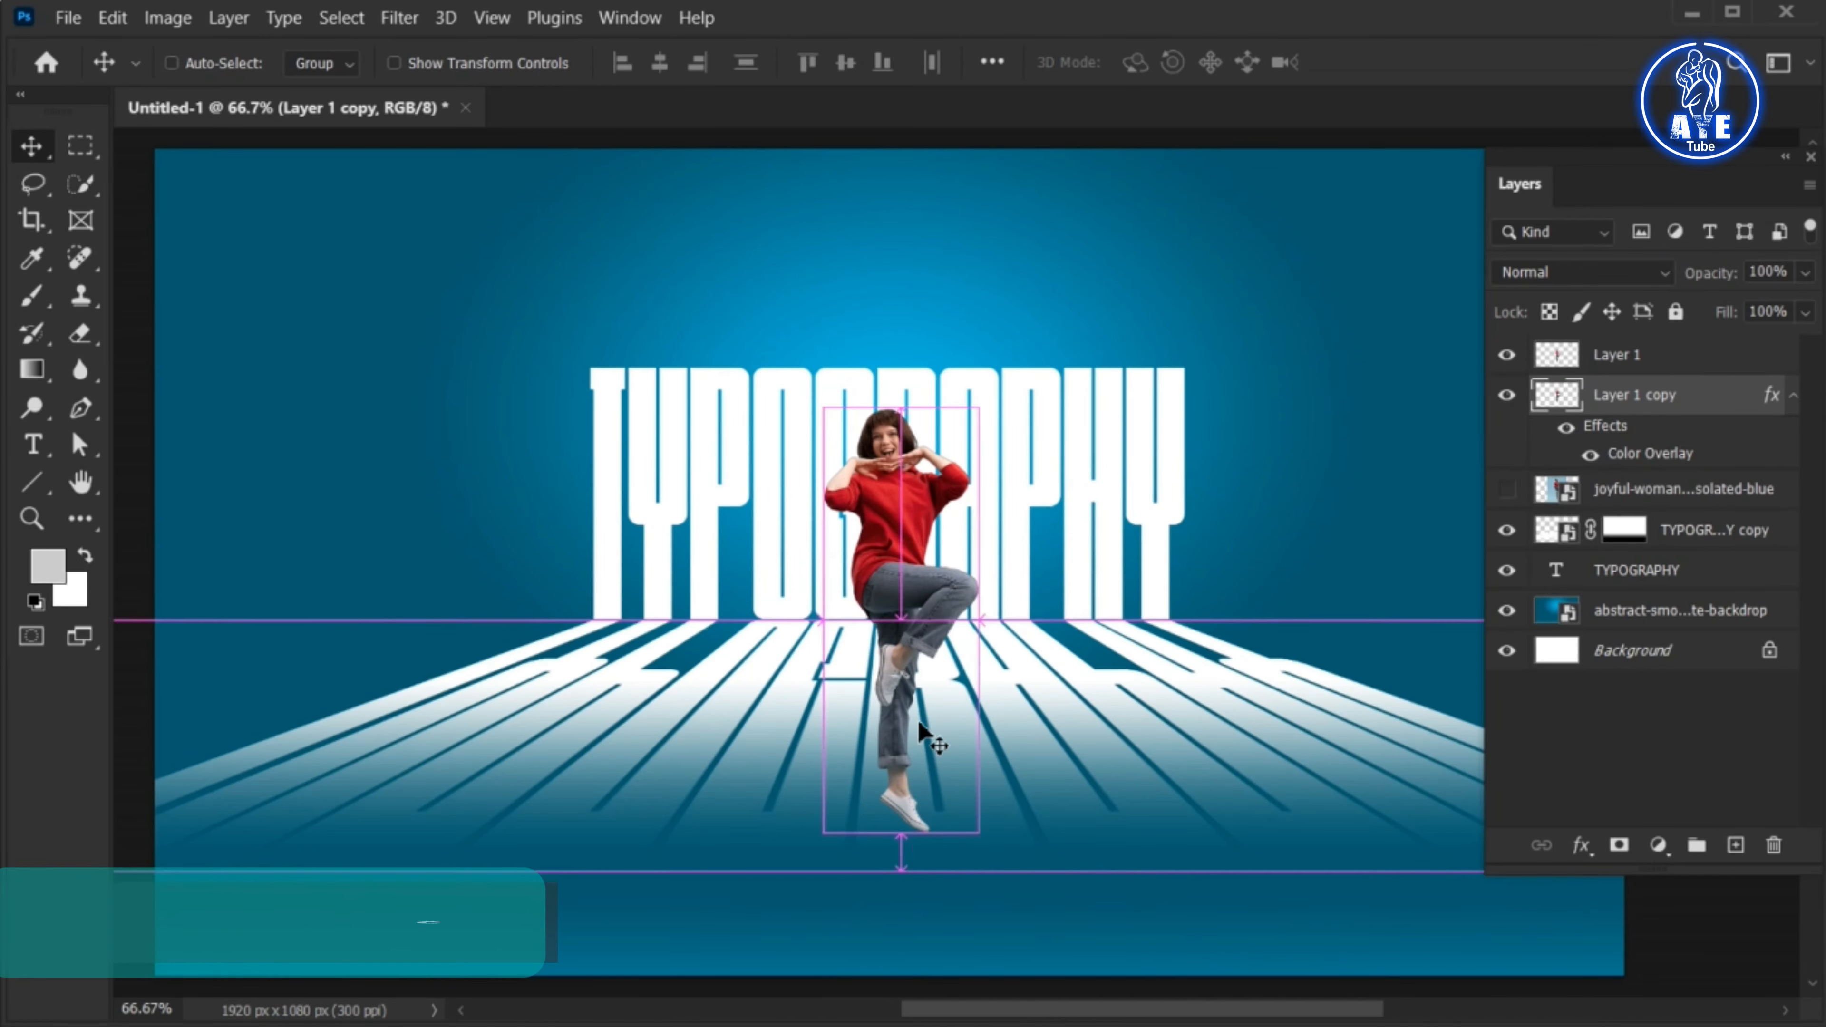
{"action": "key", "text": "ctrl+t"}
{"action": "right_click", "coordinate": [891, 797]}
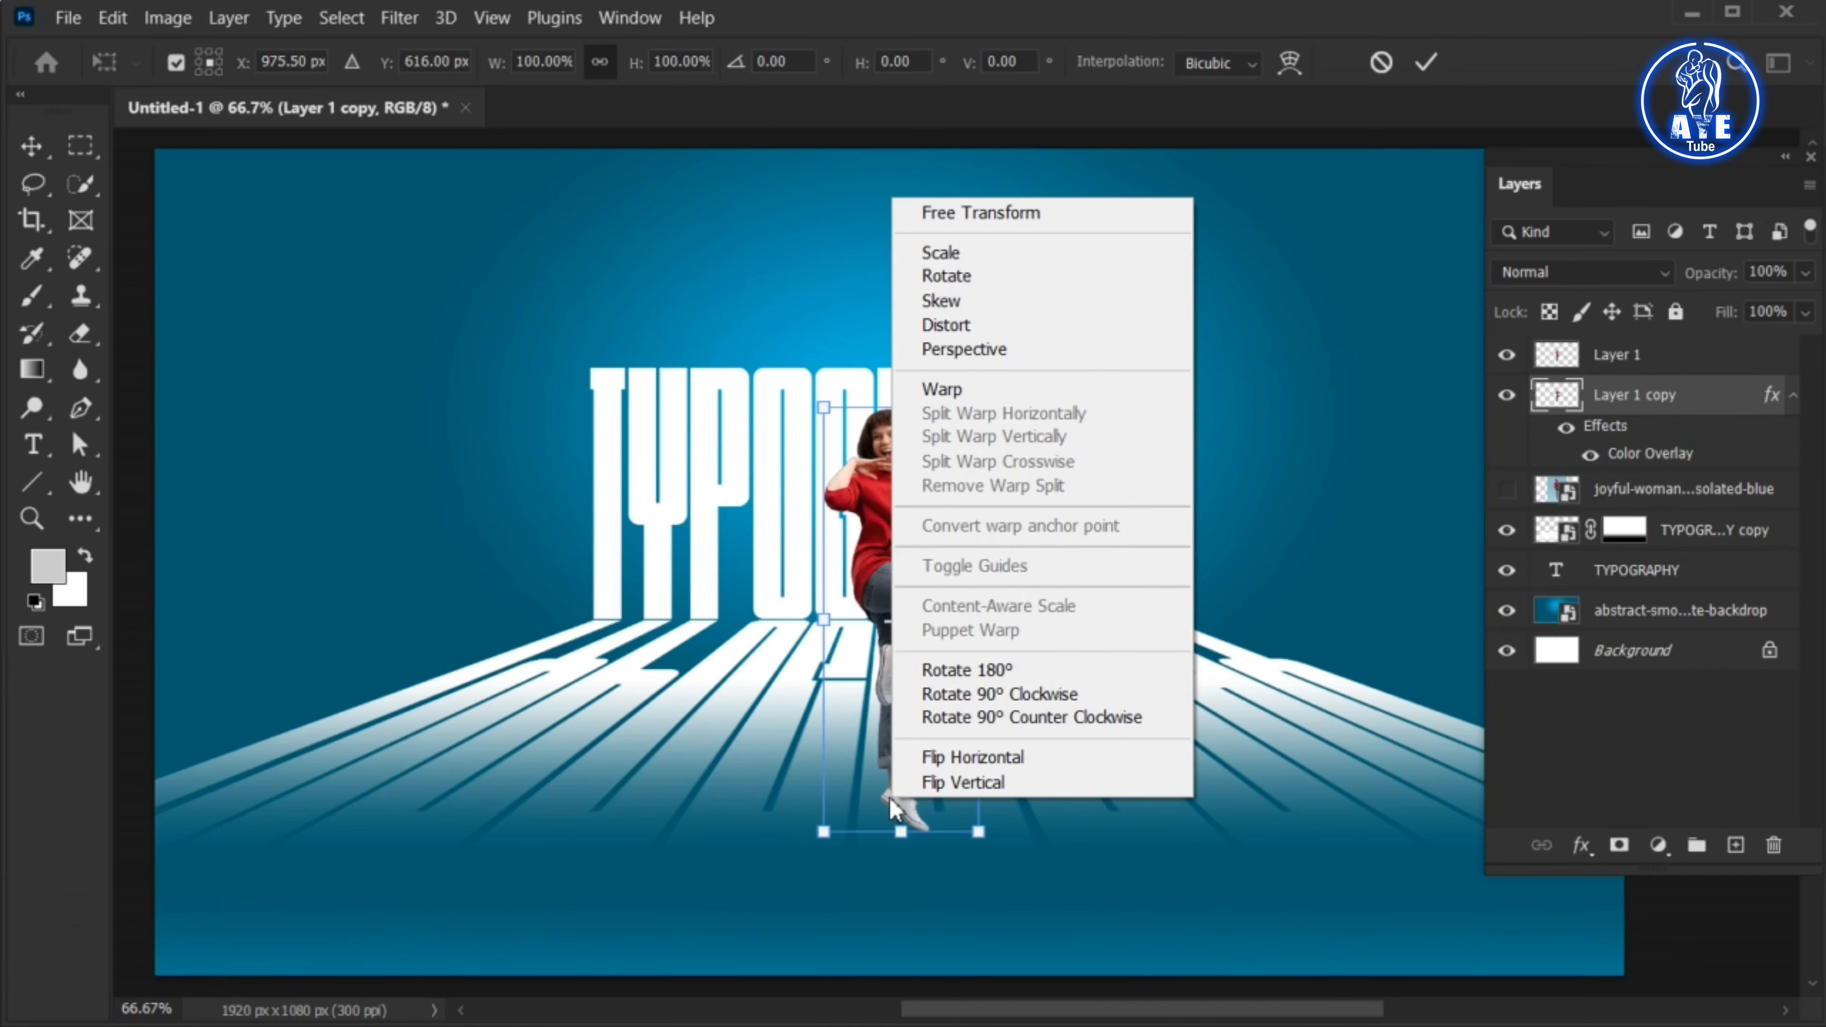
{"action": "left_click", "coordinate": [1017, 328]}
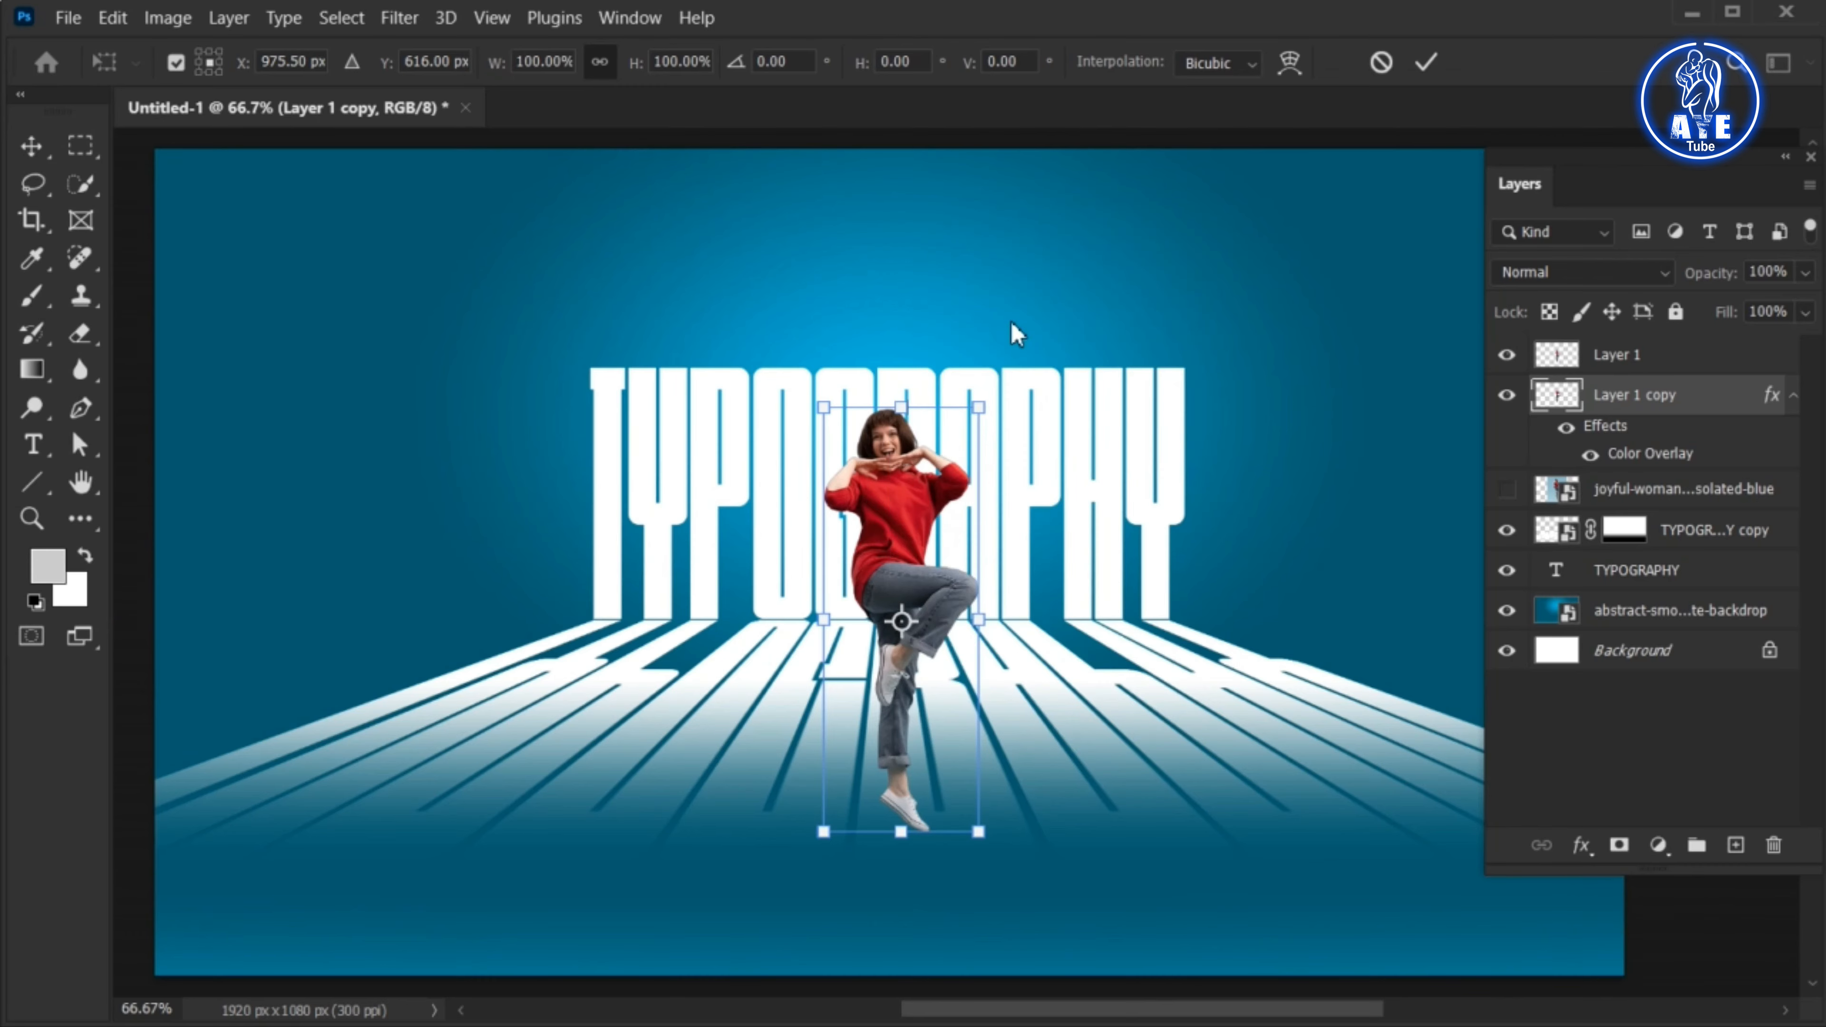
{"action": "left_click_drag", "start_coordinate": [902, 409], "coordinate": [740, 540]}
{"action": "left_click", "coordinate": [1429, 65]}
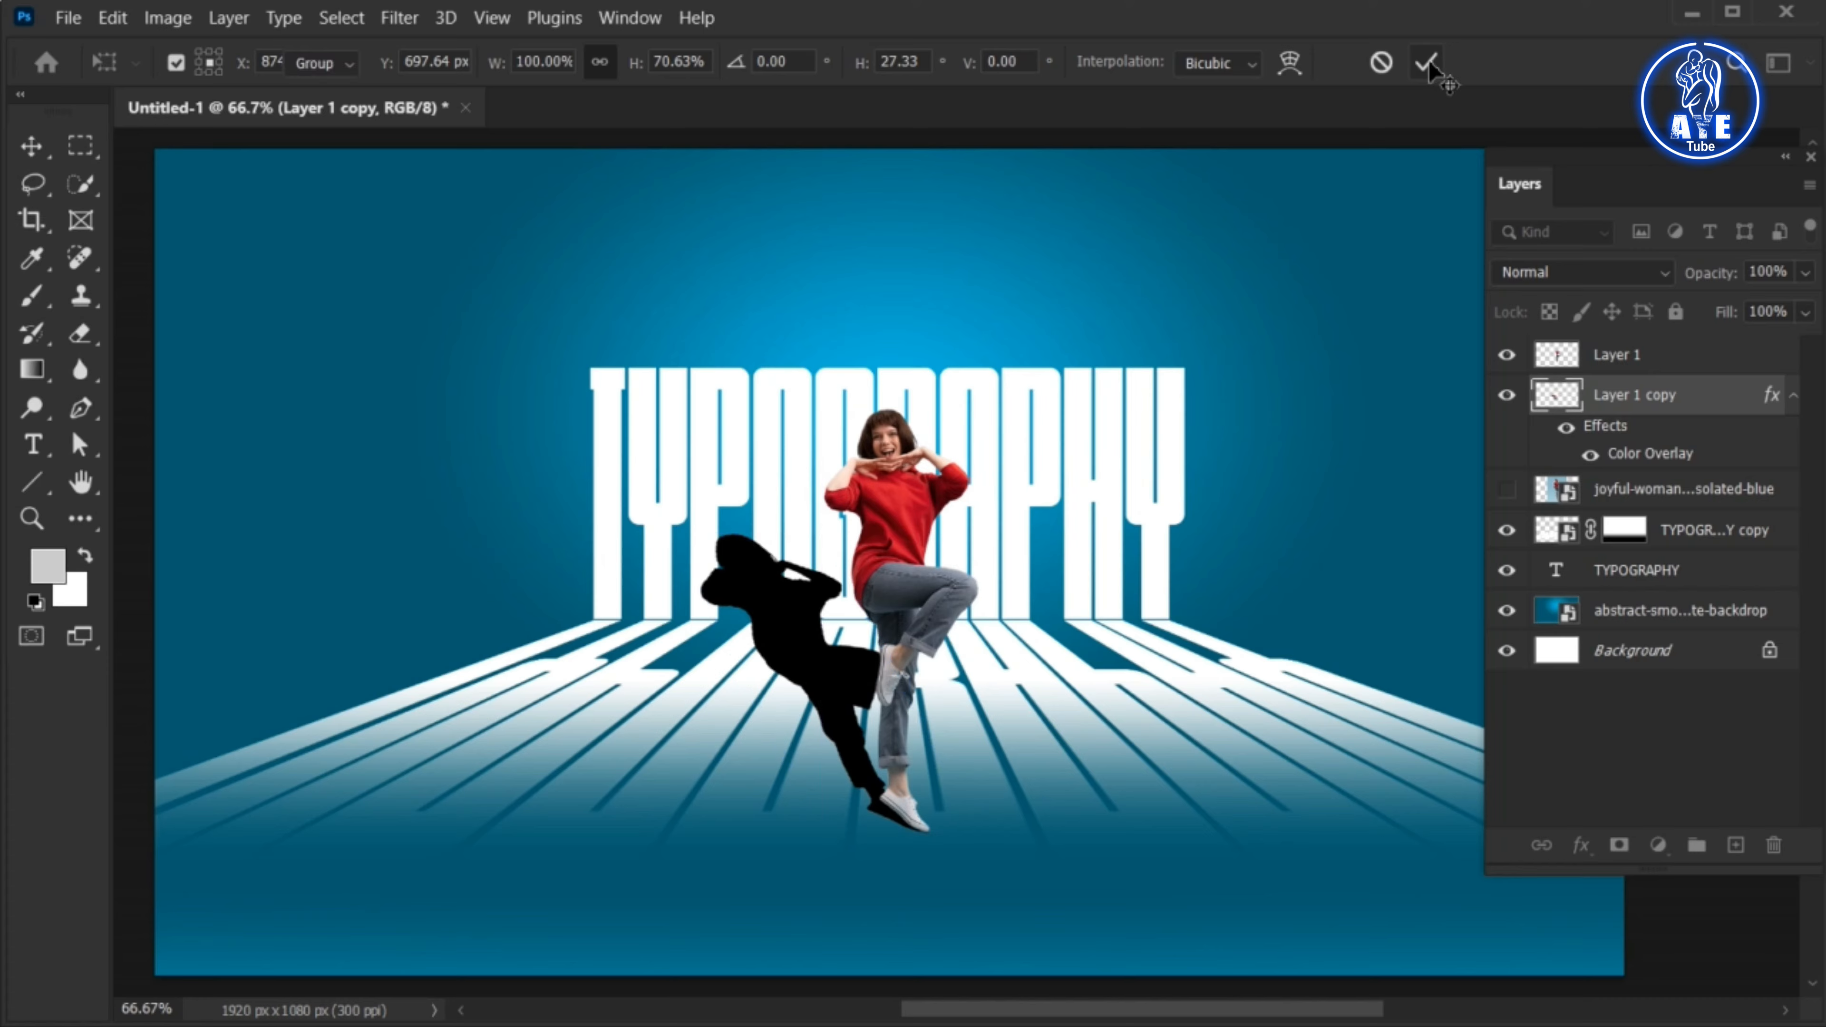
Lower the opacity of the silhouette shadow layer to 48%
{"action": "left_click_drag", "start_coordinate": [1733, 175], "coordinate": [1669, 155]}
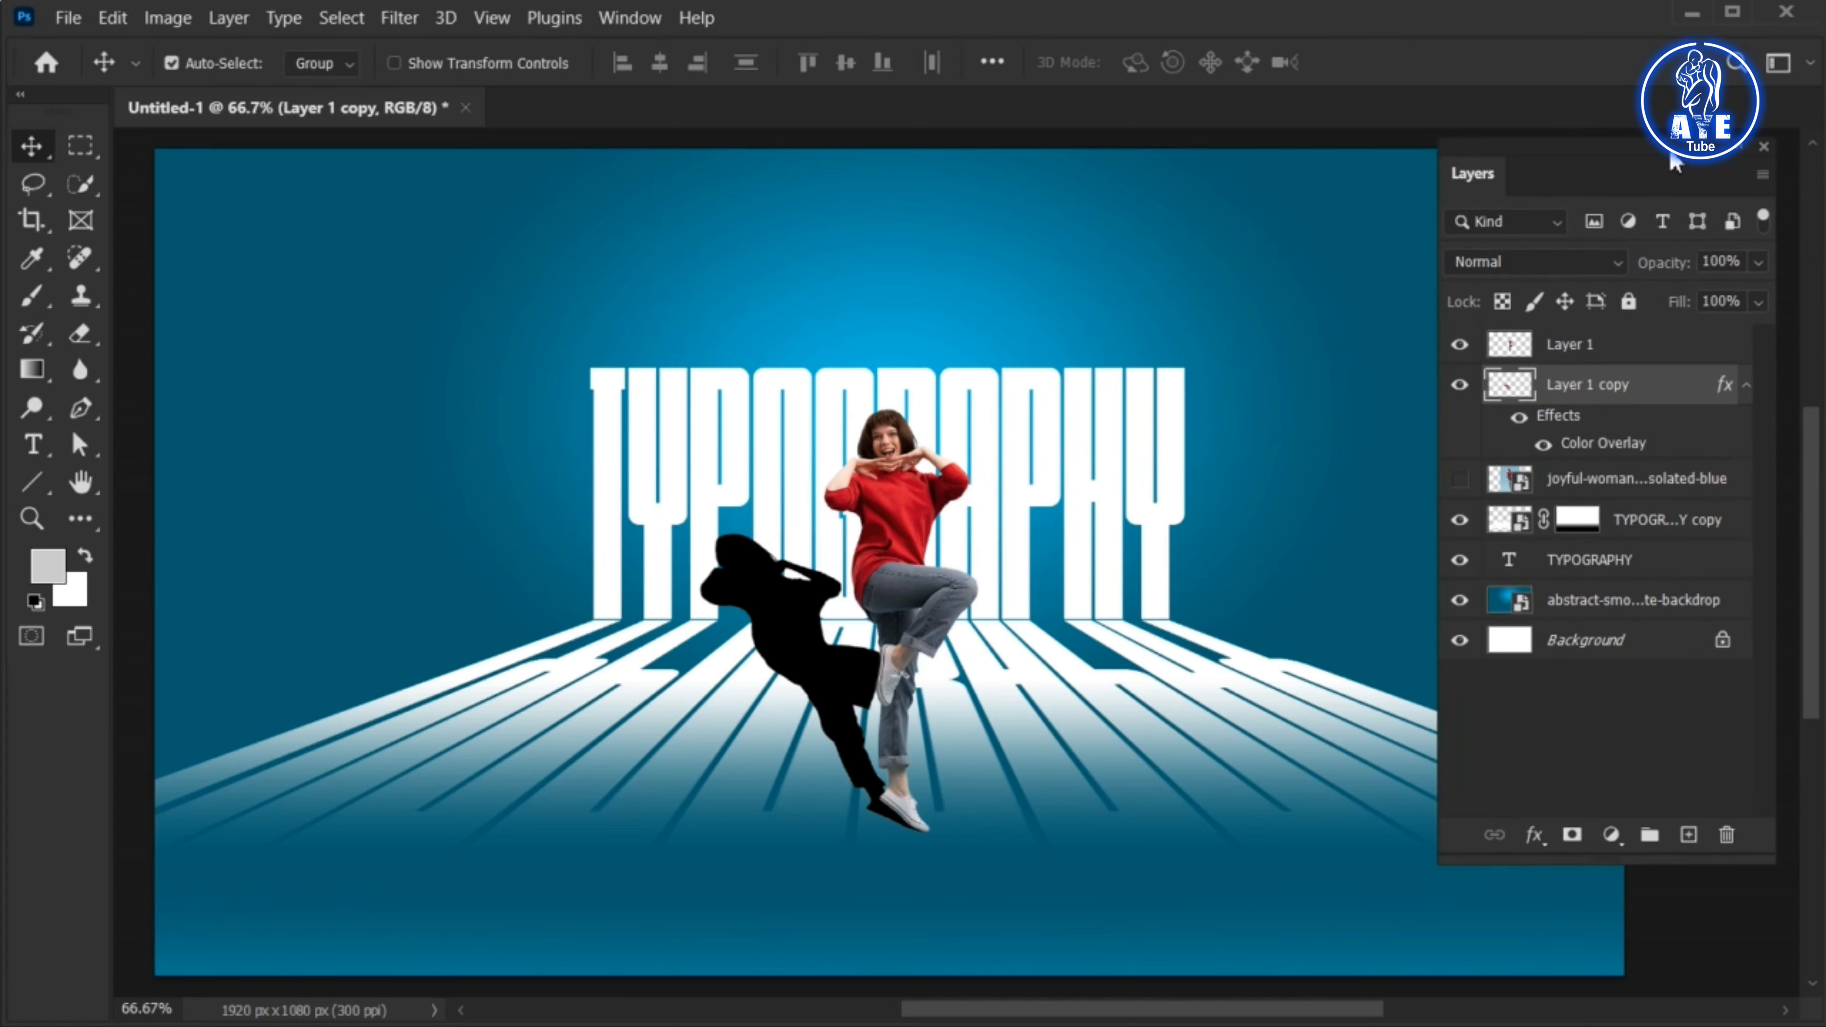
{"action": "left_click", "coordinate": [1759, 263]}
{"action": "left_click_drag", "start_coordinate": [1749, 293], "coordinate": [1698, 299]}
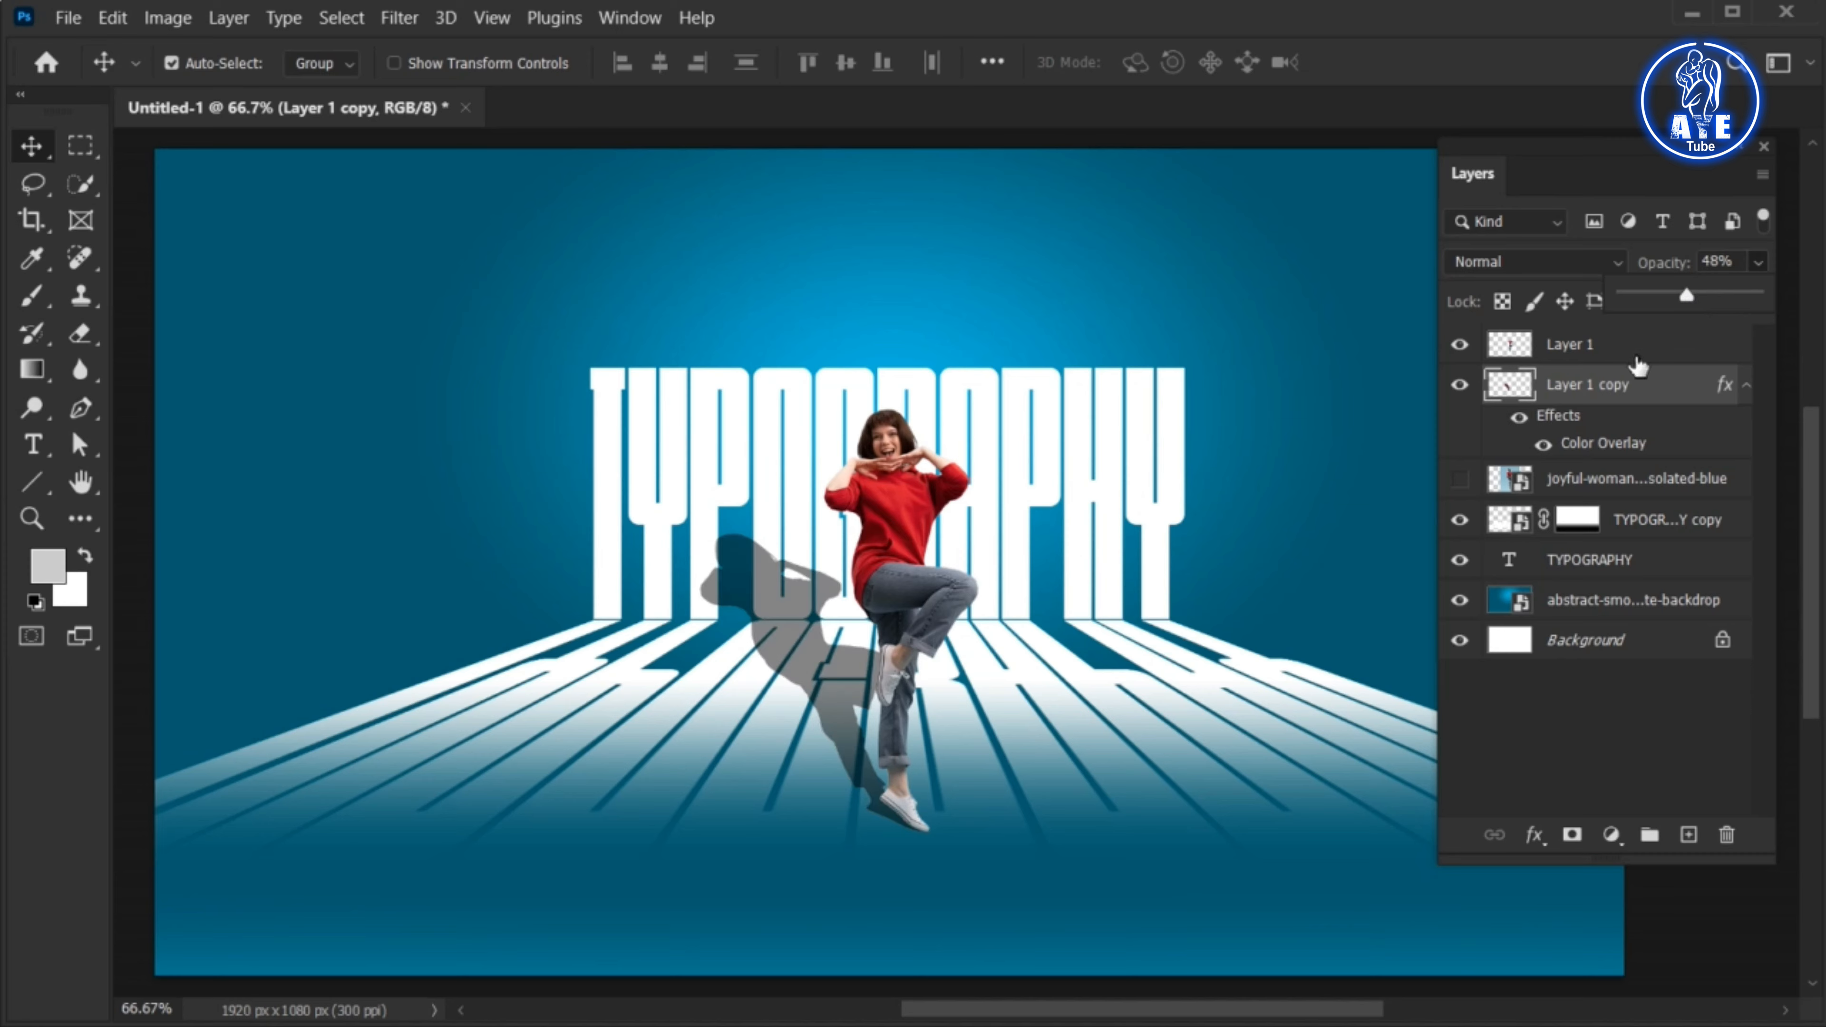
Add a layer mask to the shadow and soften its head area with a black brush at 65% opacity
{"action": "left_click", "coordinate": [1617, 387]}
{"action": "left_click", "coordinate": [1572, 835]}
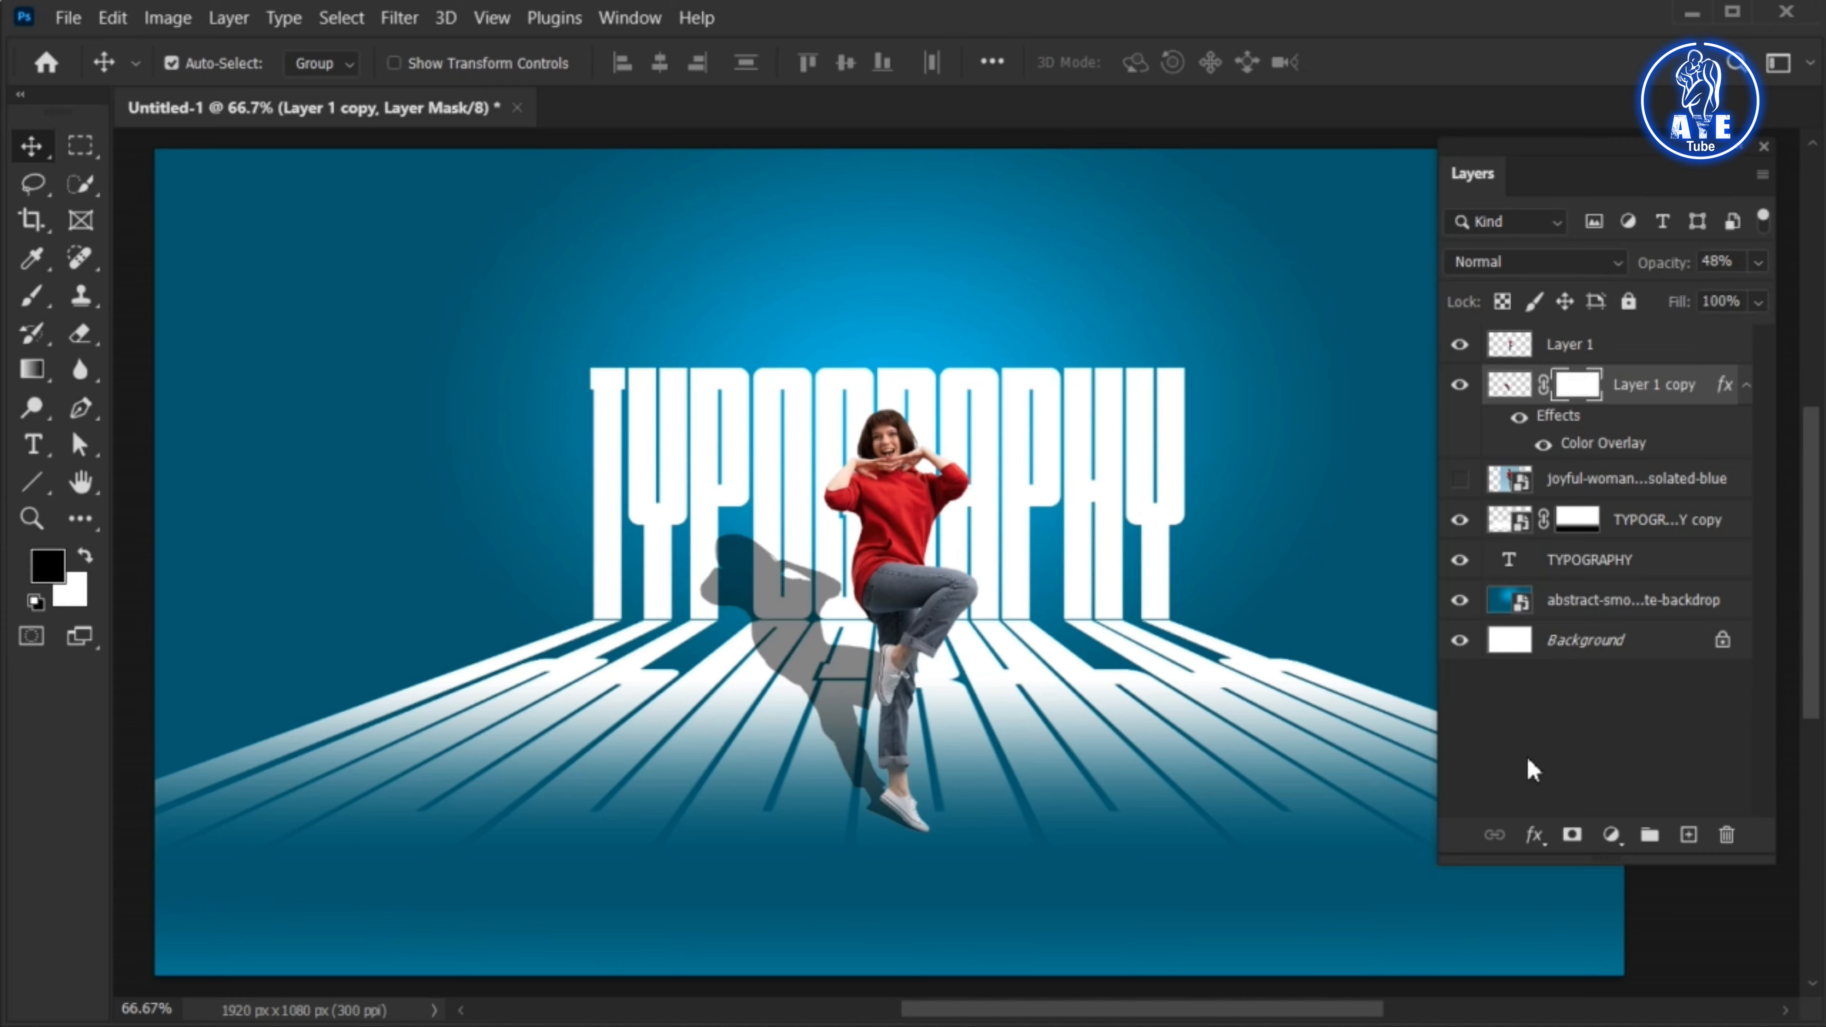
{"action": "left_click", "coordinate": [45, 306]}
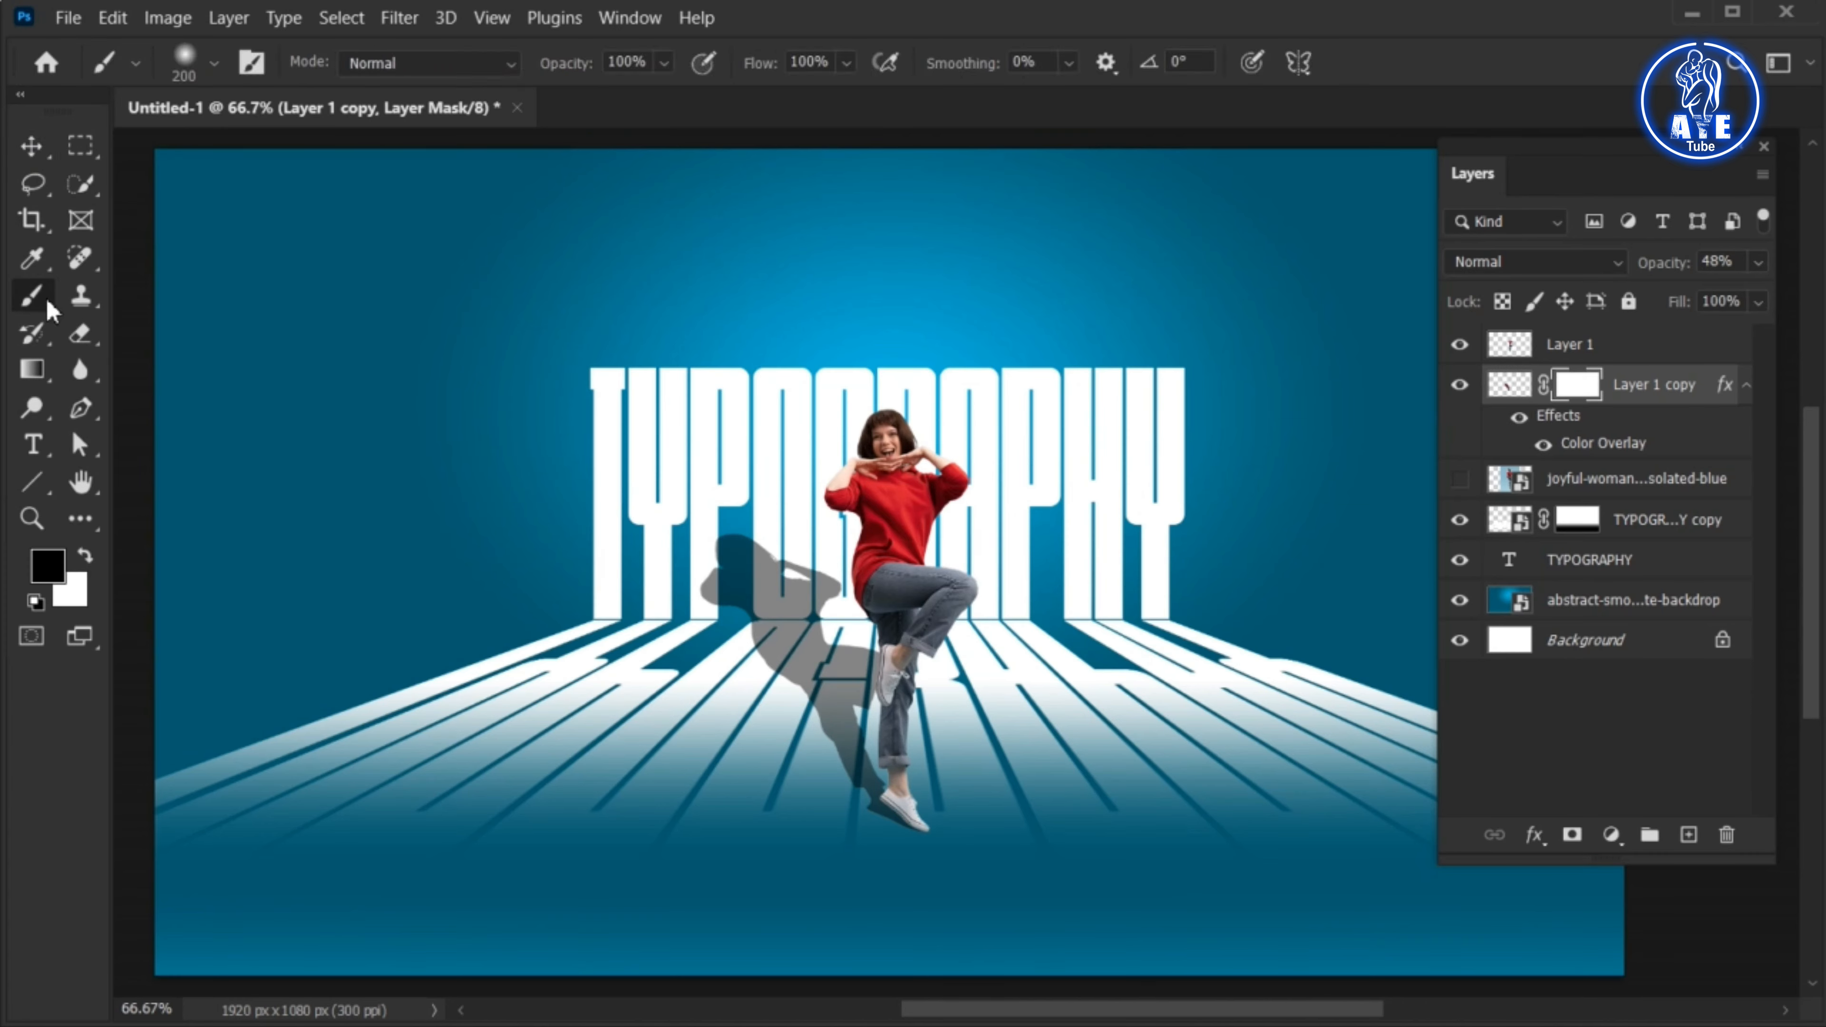
{"action": "left_click", "coordinate": [665, 63]}
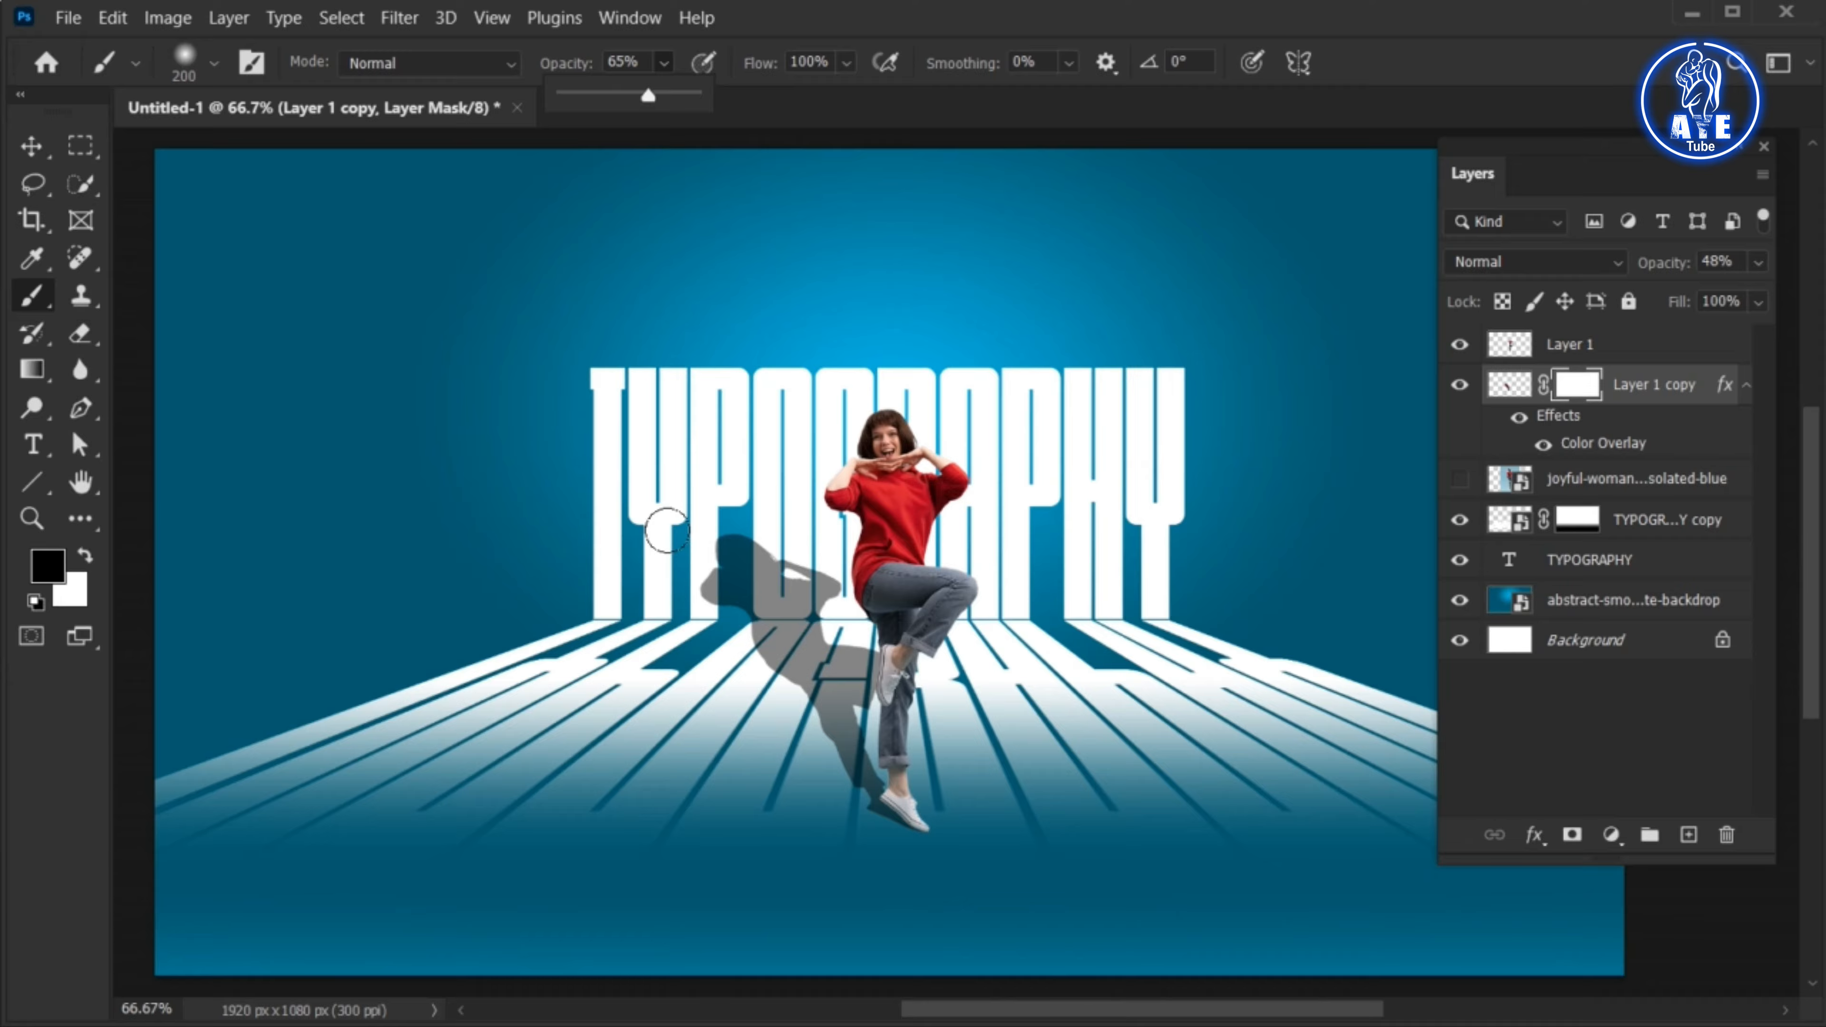
{"action": "left_click", "coordinate": [691, 569]}
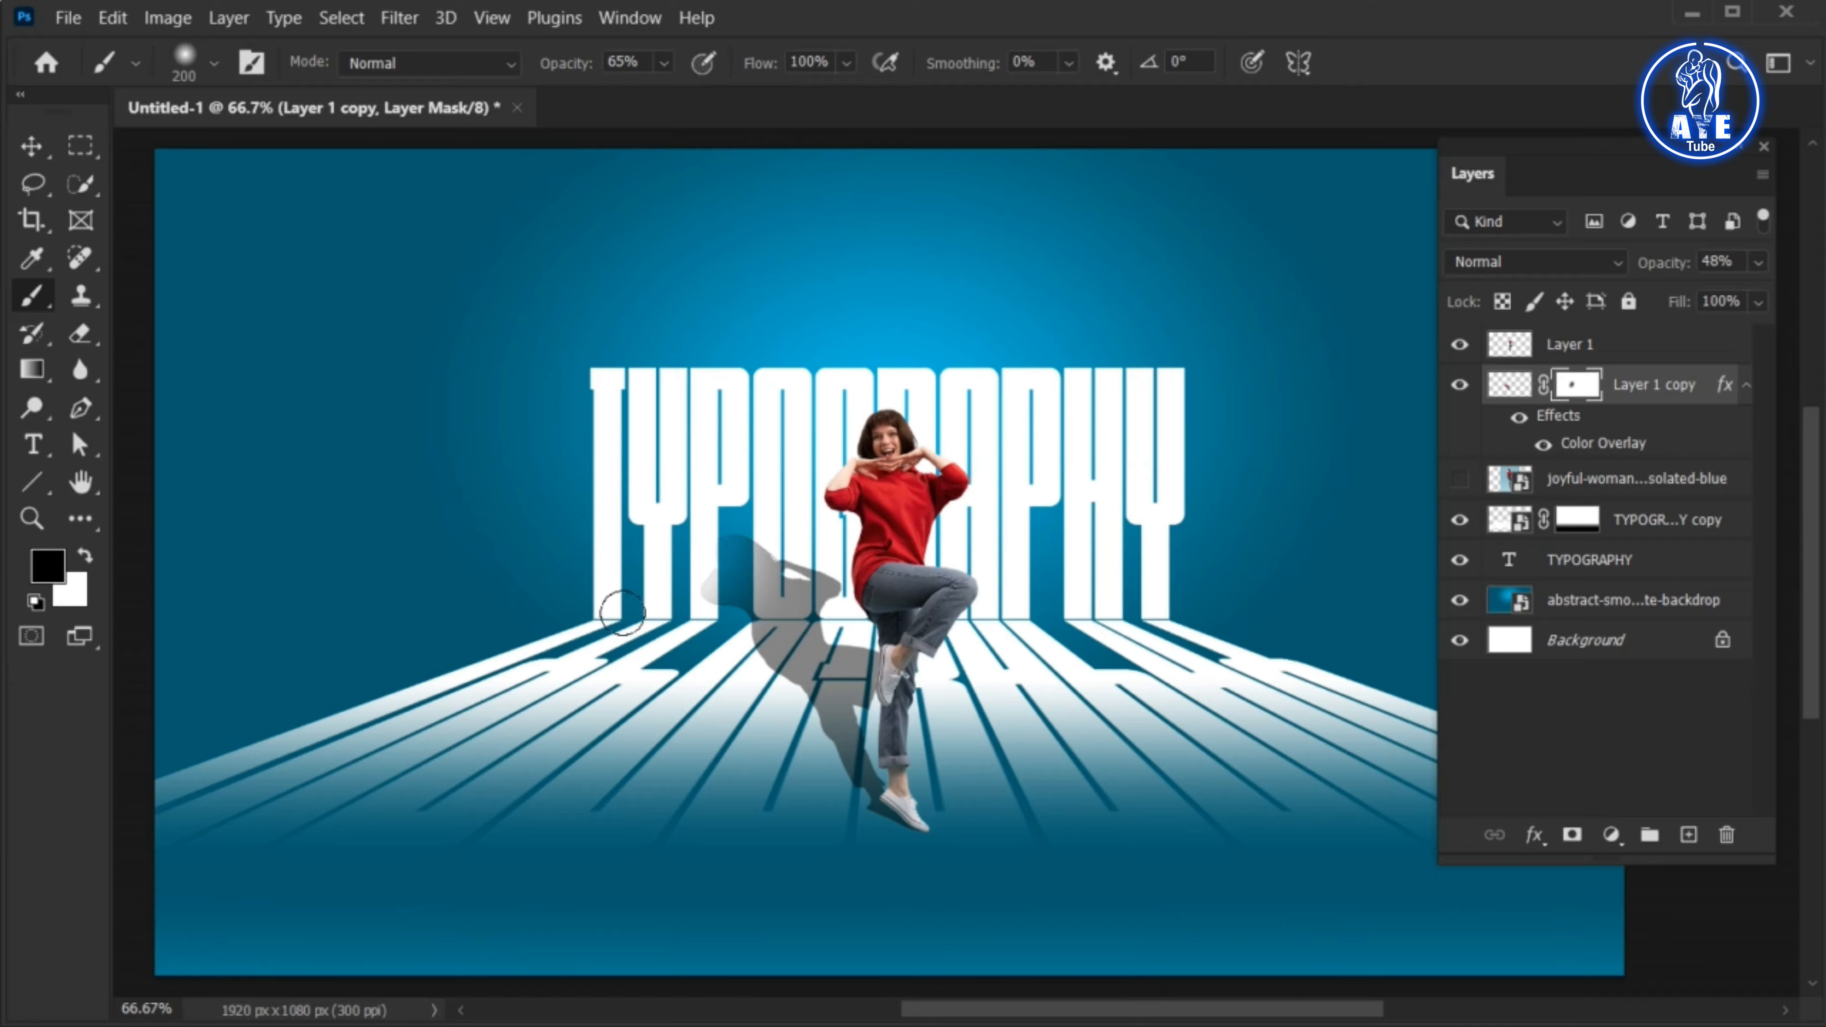
{"action": "left_click", "coordinate": [31, 146]}
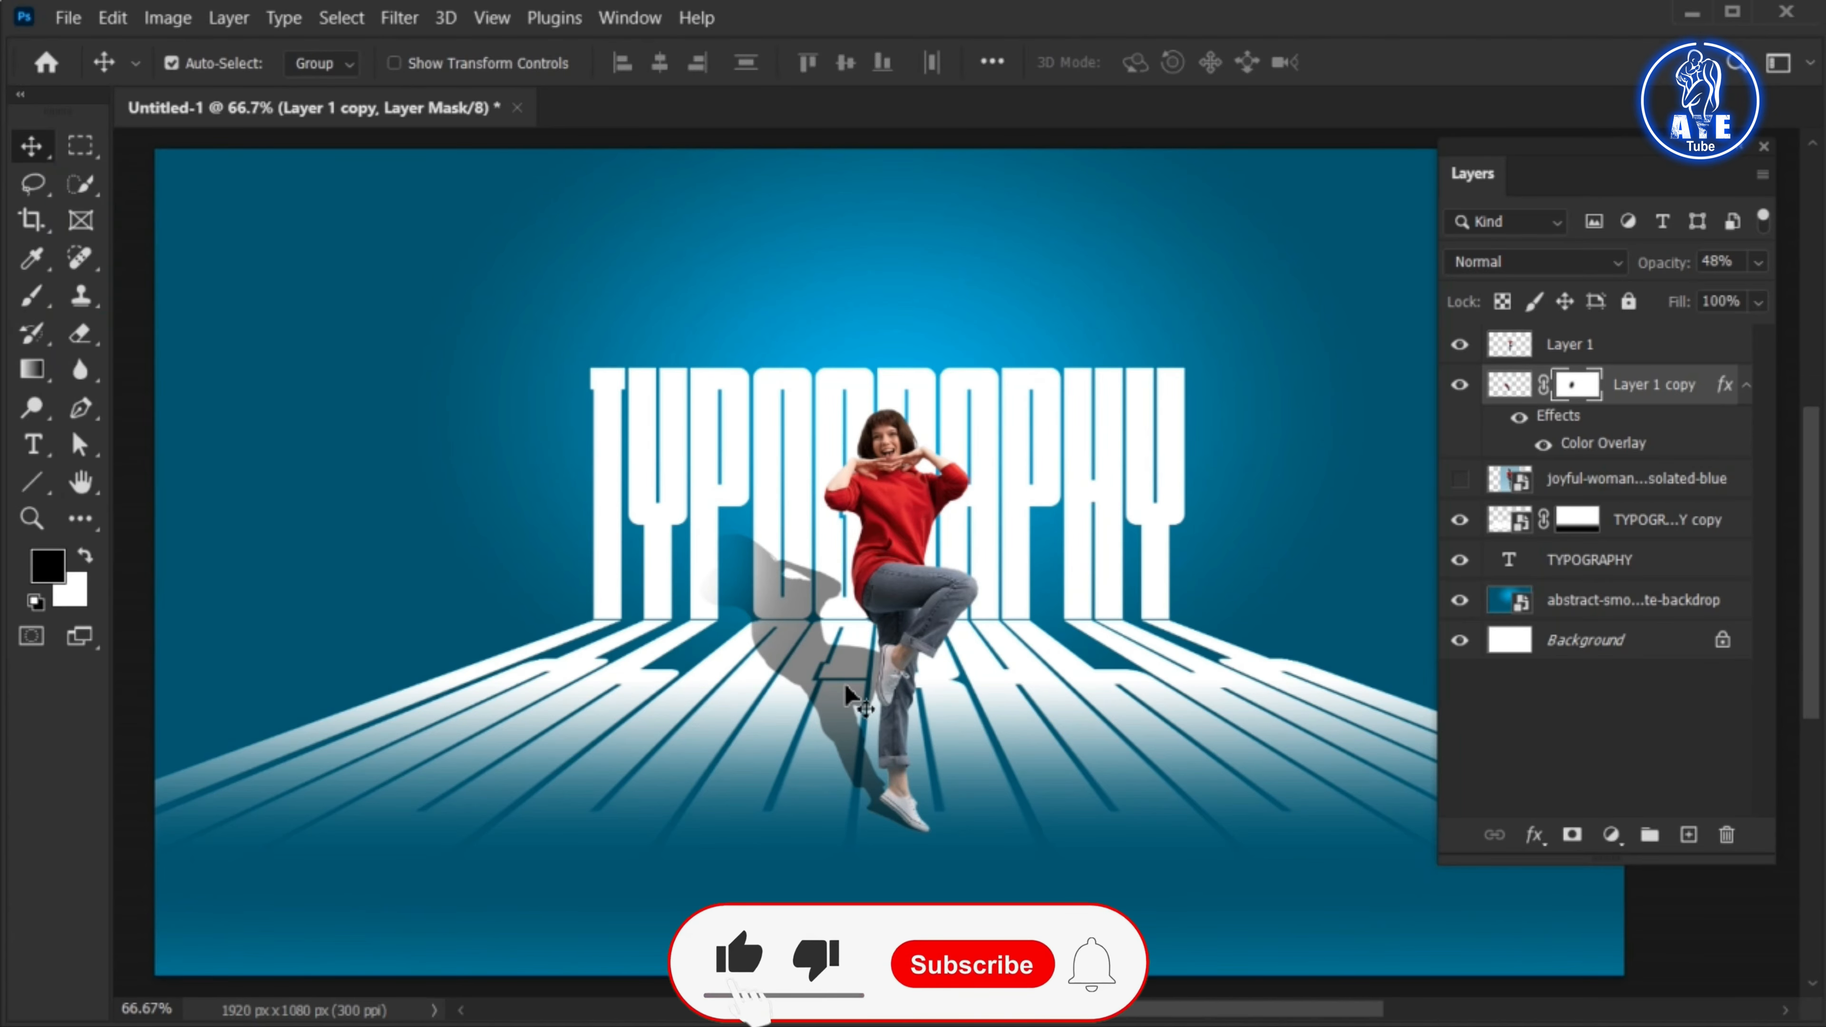
Add the text POSTER above the TYPOGRAPHY lettering on a new top layer and set its font to Poppins SemiBold
{"action": "left_click", "coordinate": [1614, 346]}
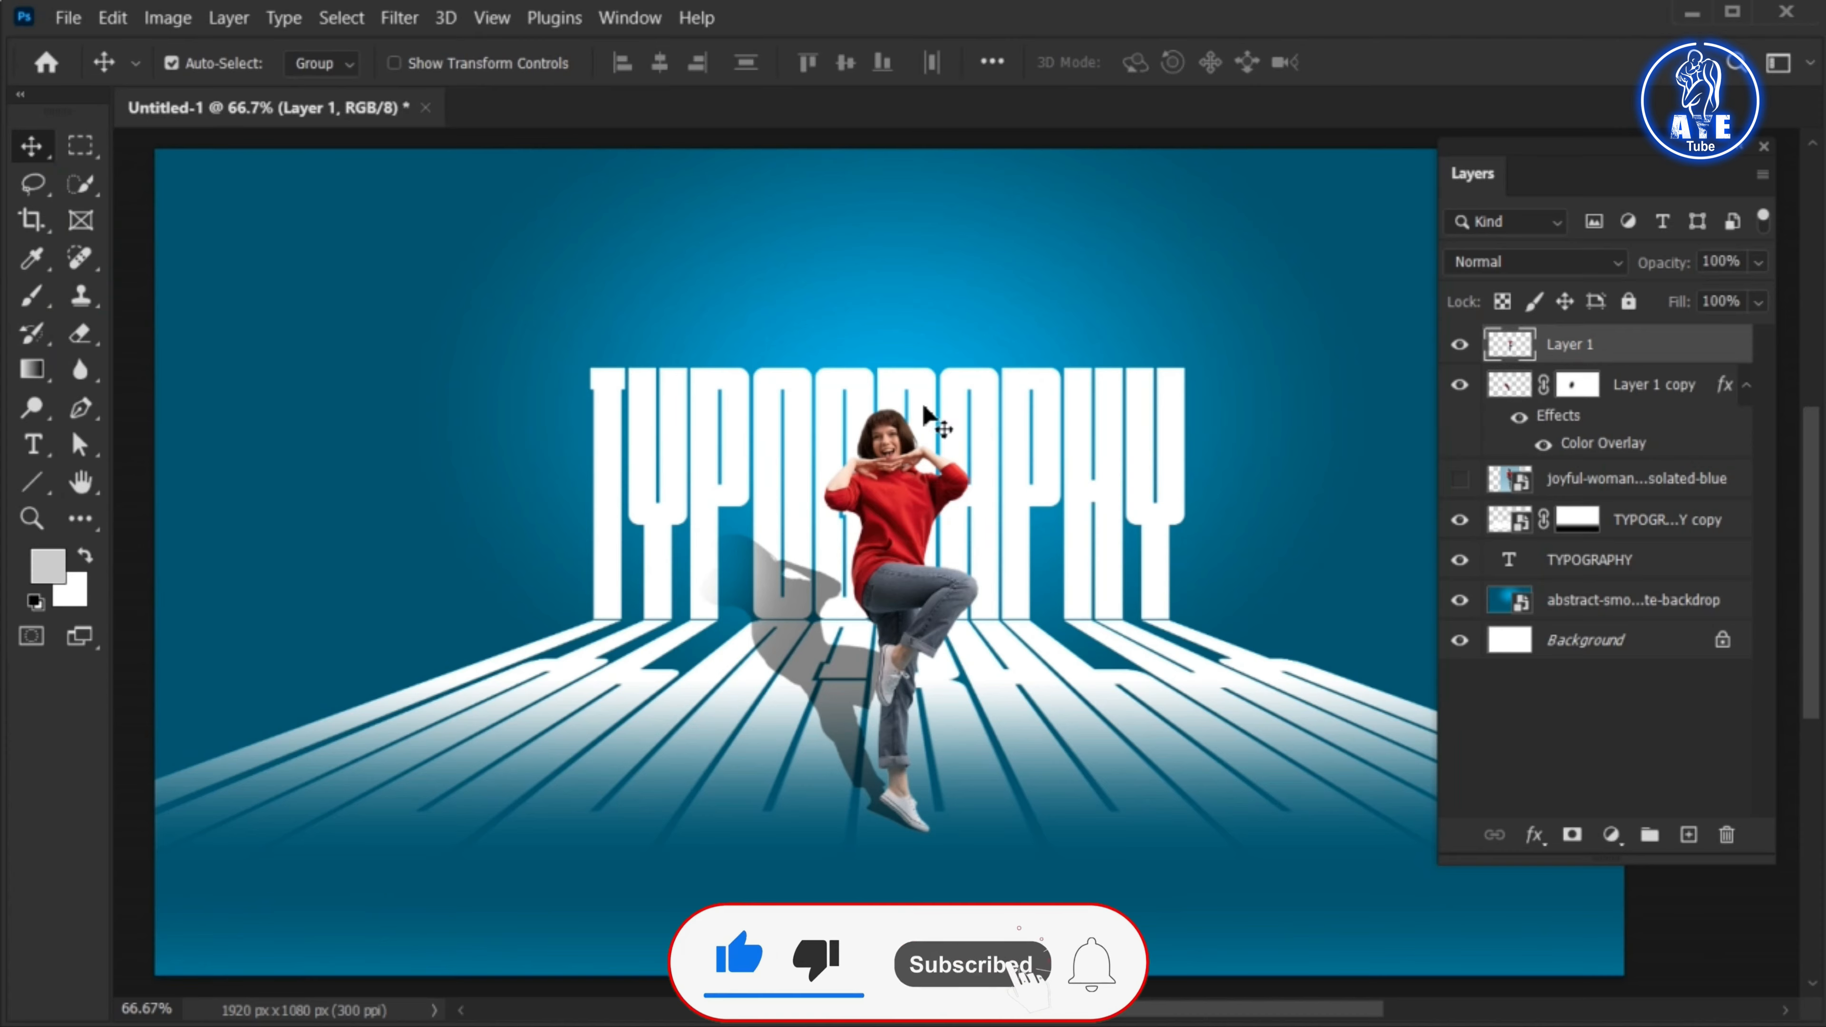
{"action": "left_click", "coordinate": [36, 447]}
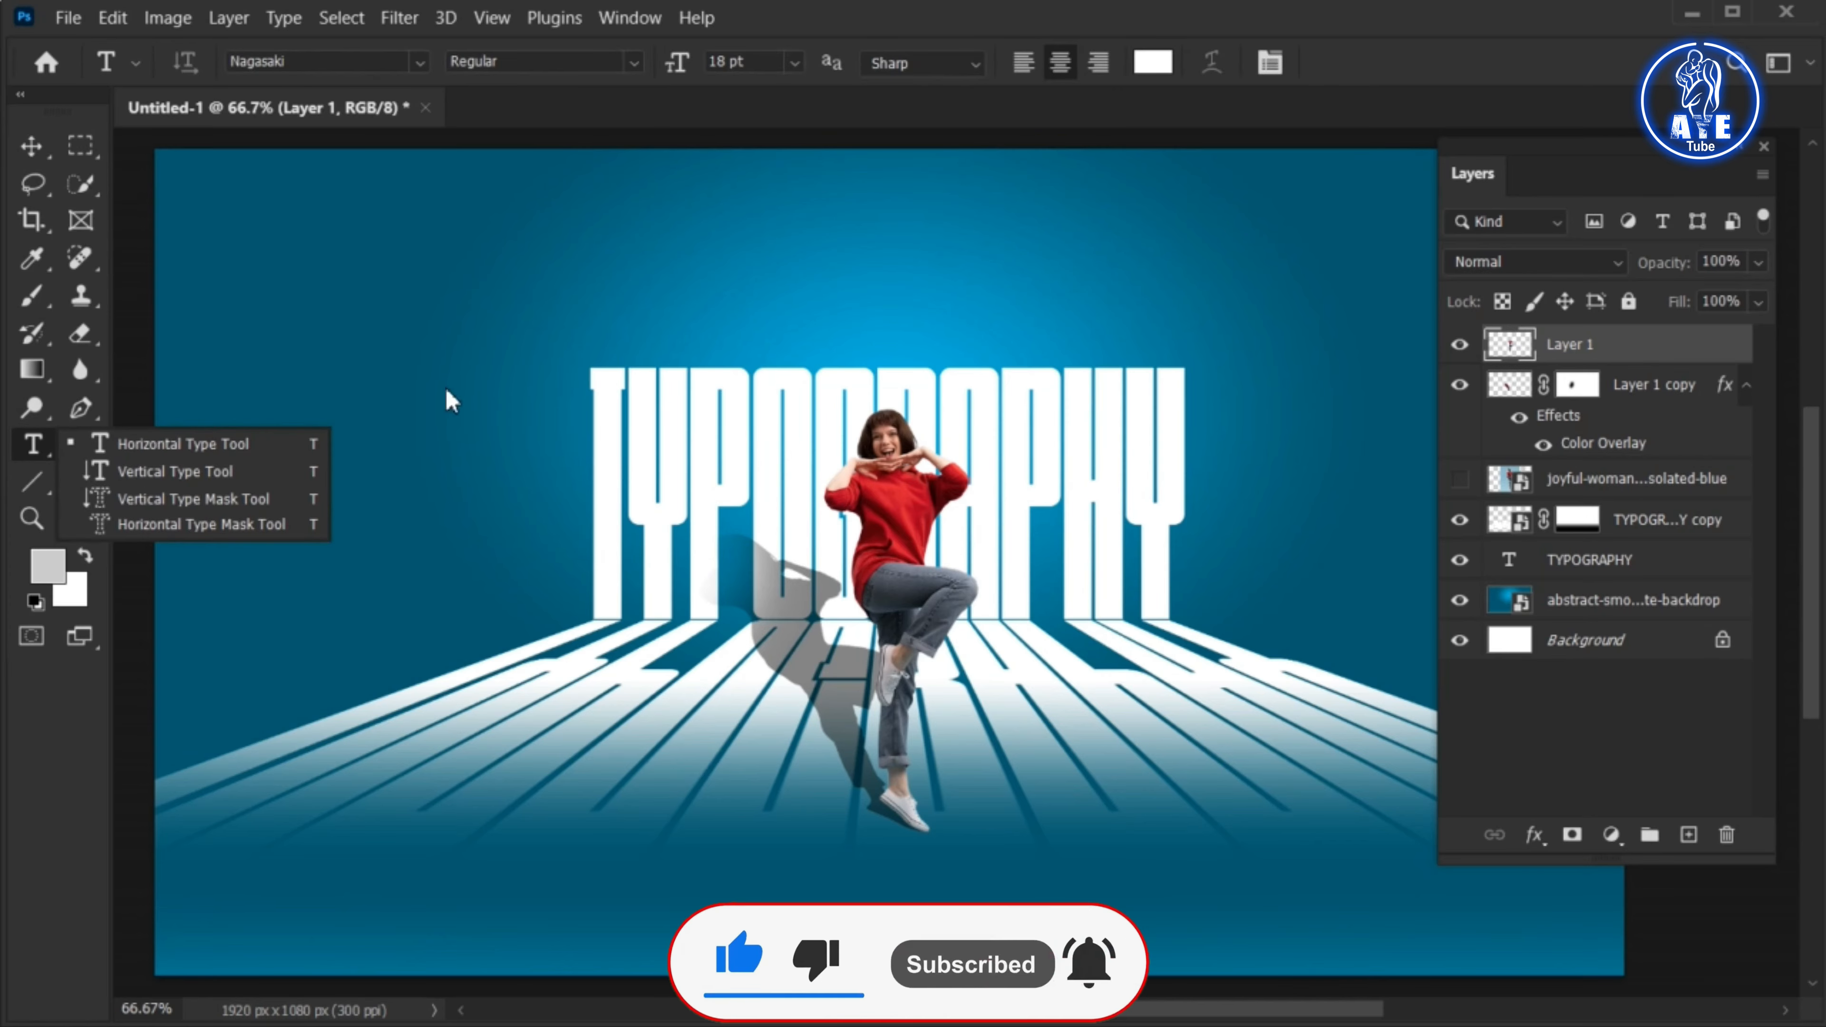
{"action": "left_click", "coordinate": [774, 305]}
{"action": "key", "text": "BackSpace"}
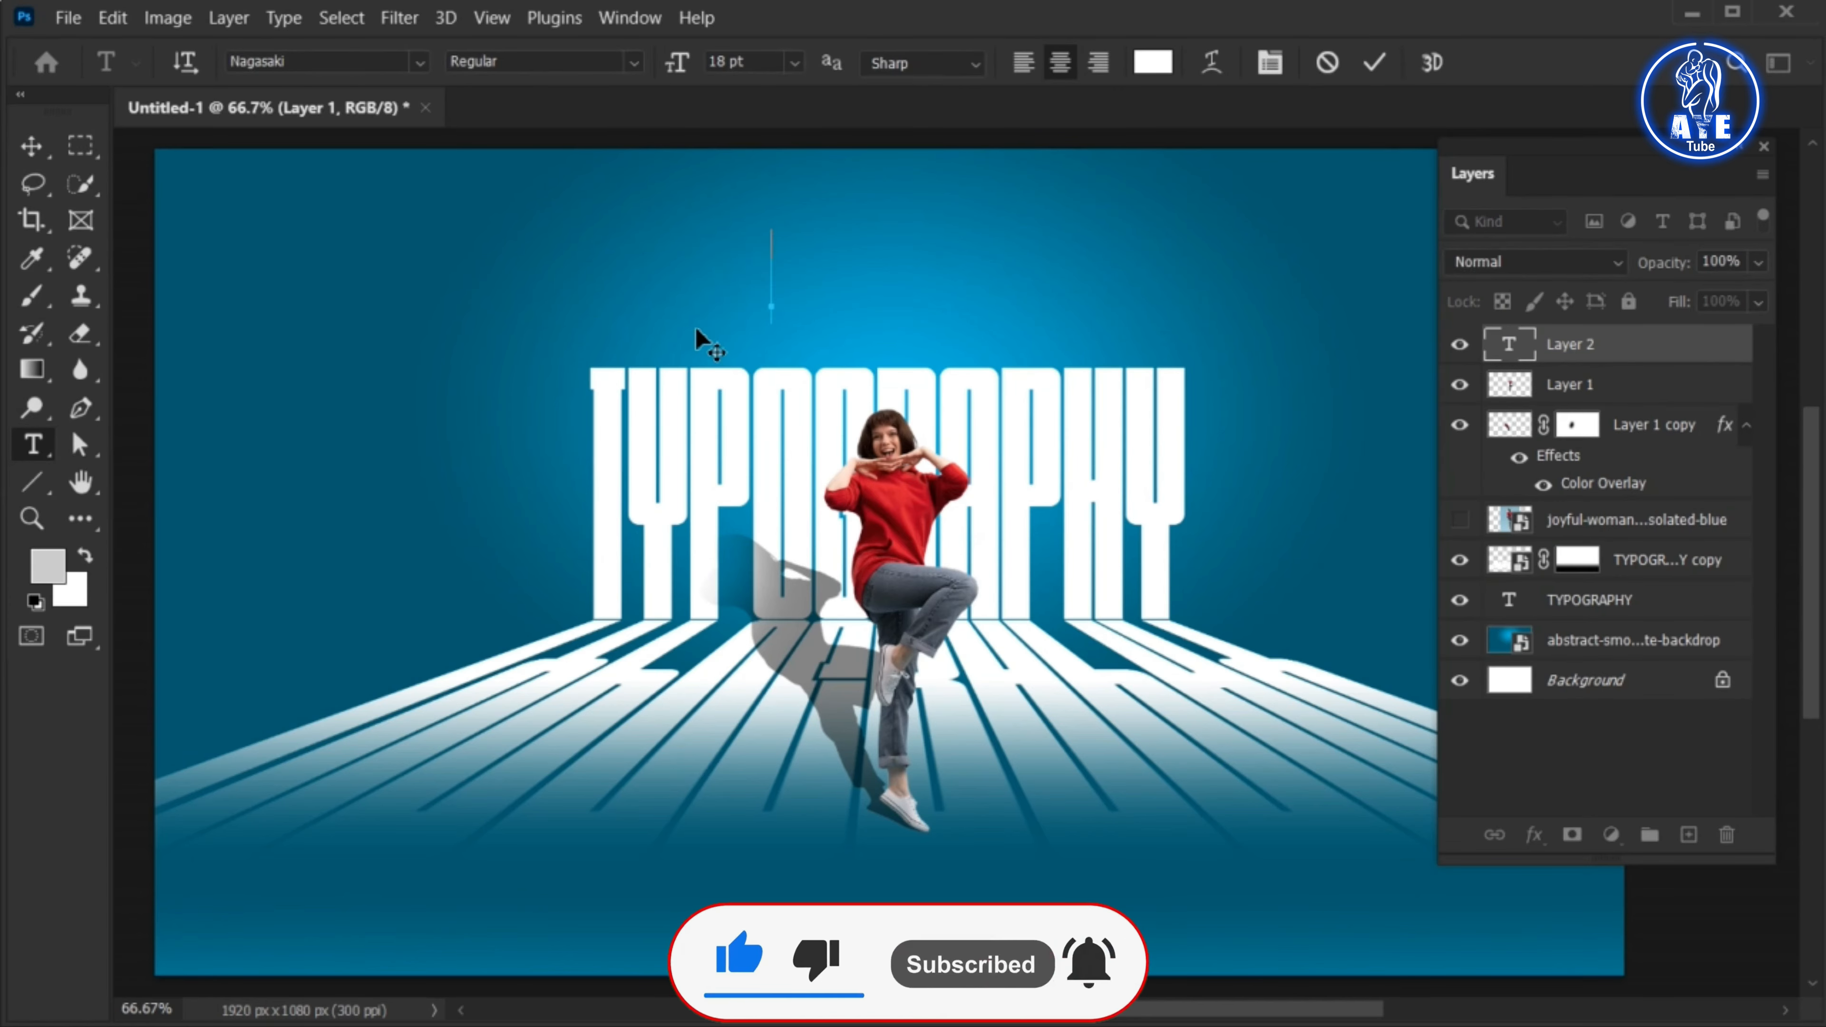
{"action": "type", "text": "POSTER"}
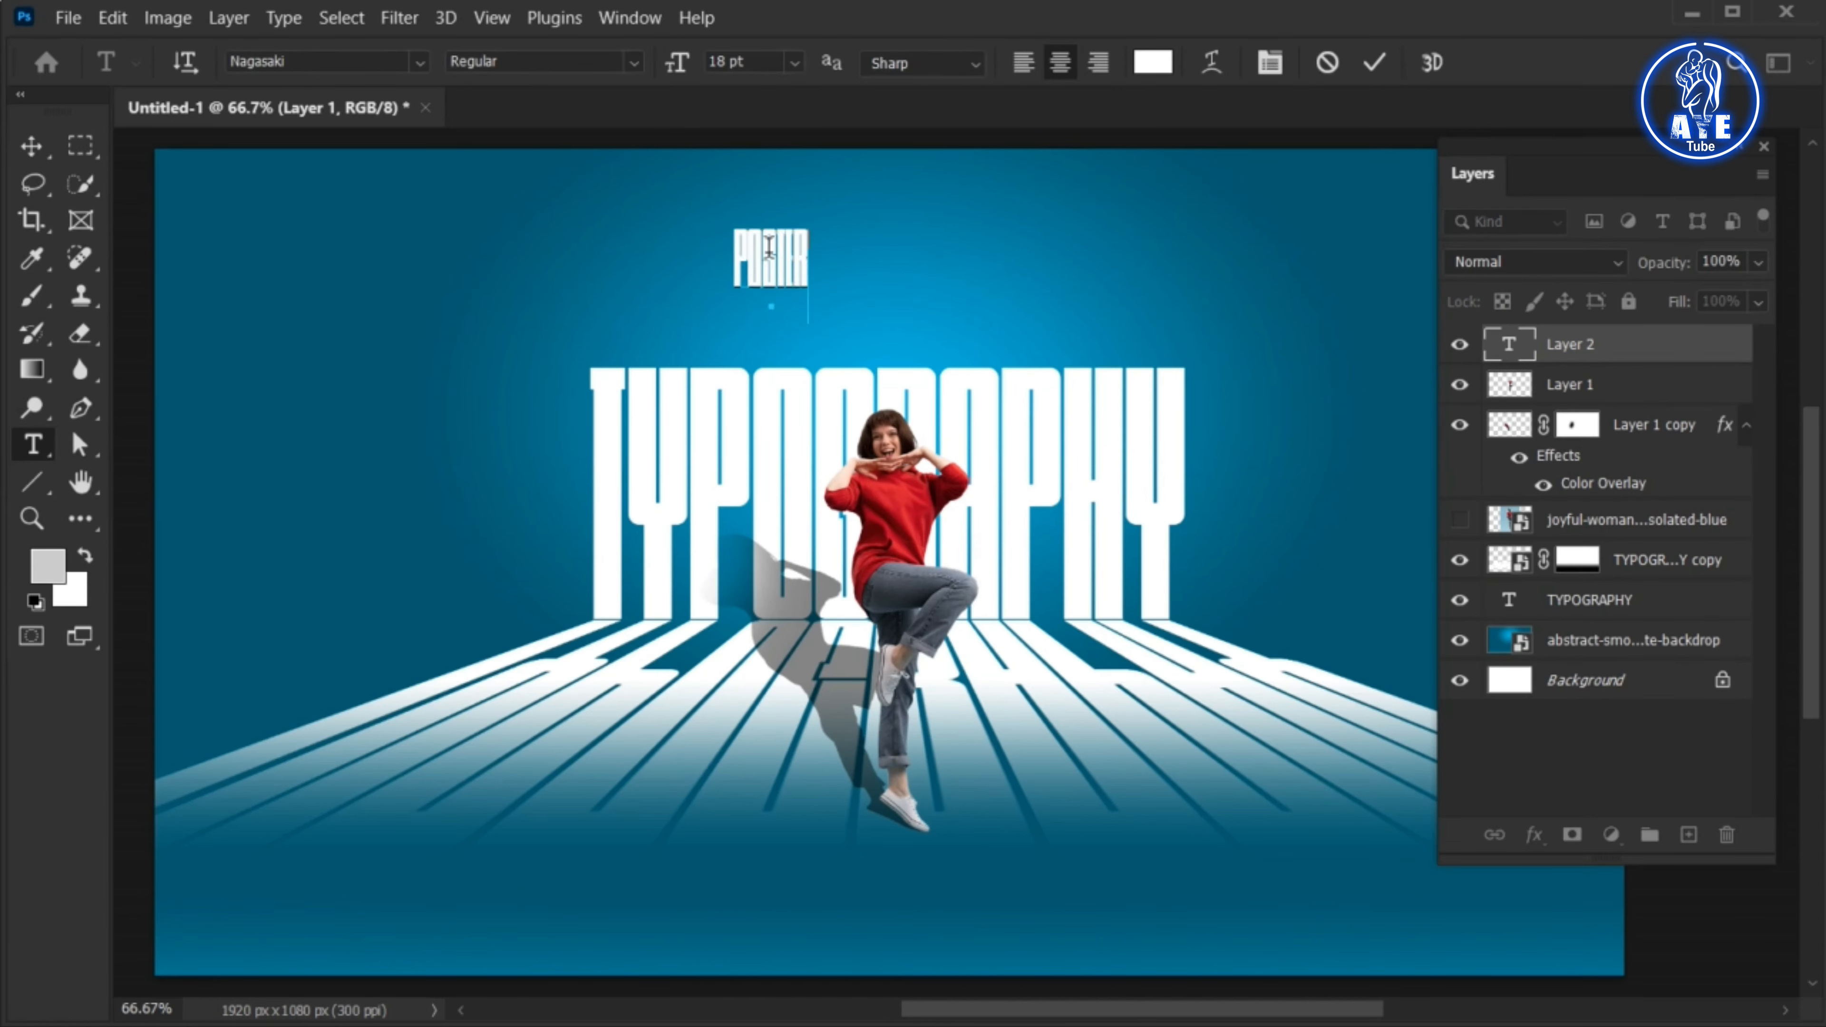
{"action": "key", "text": "ctrl+a"}
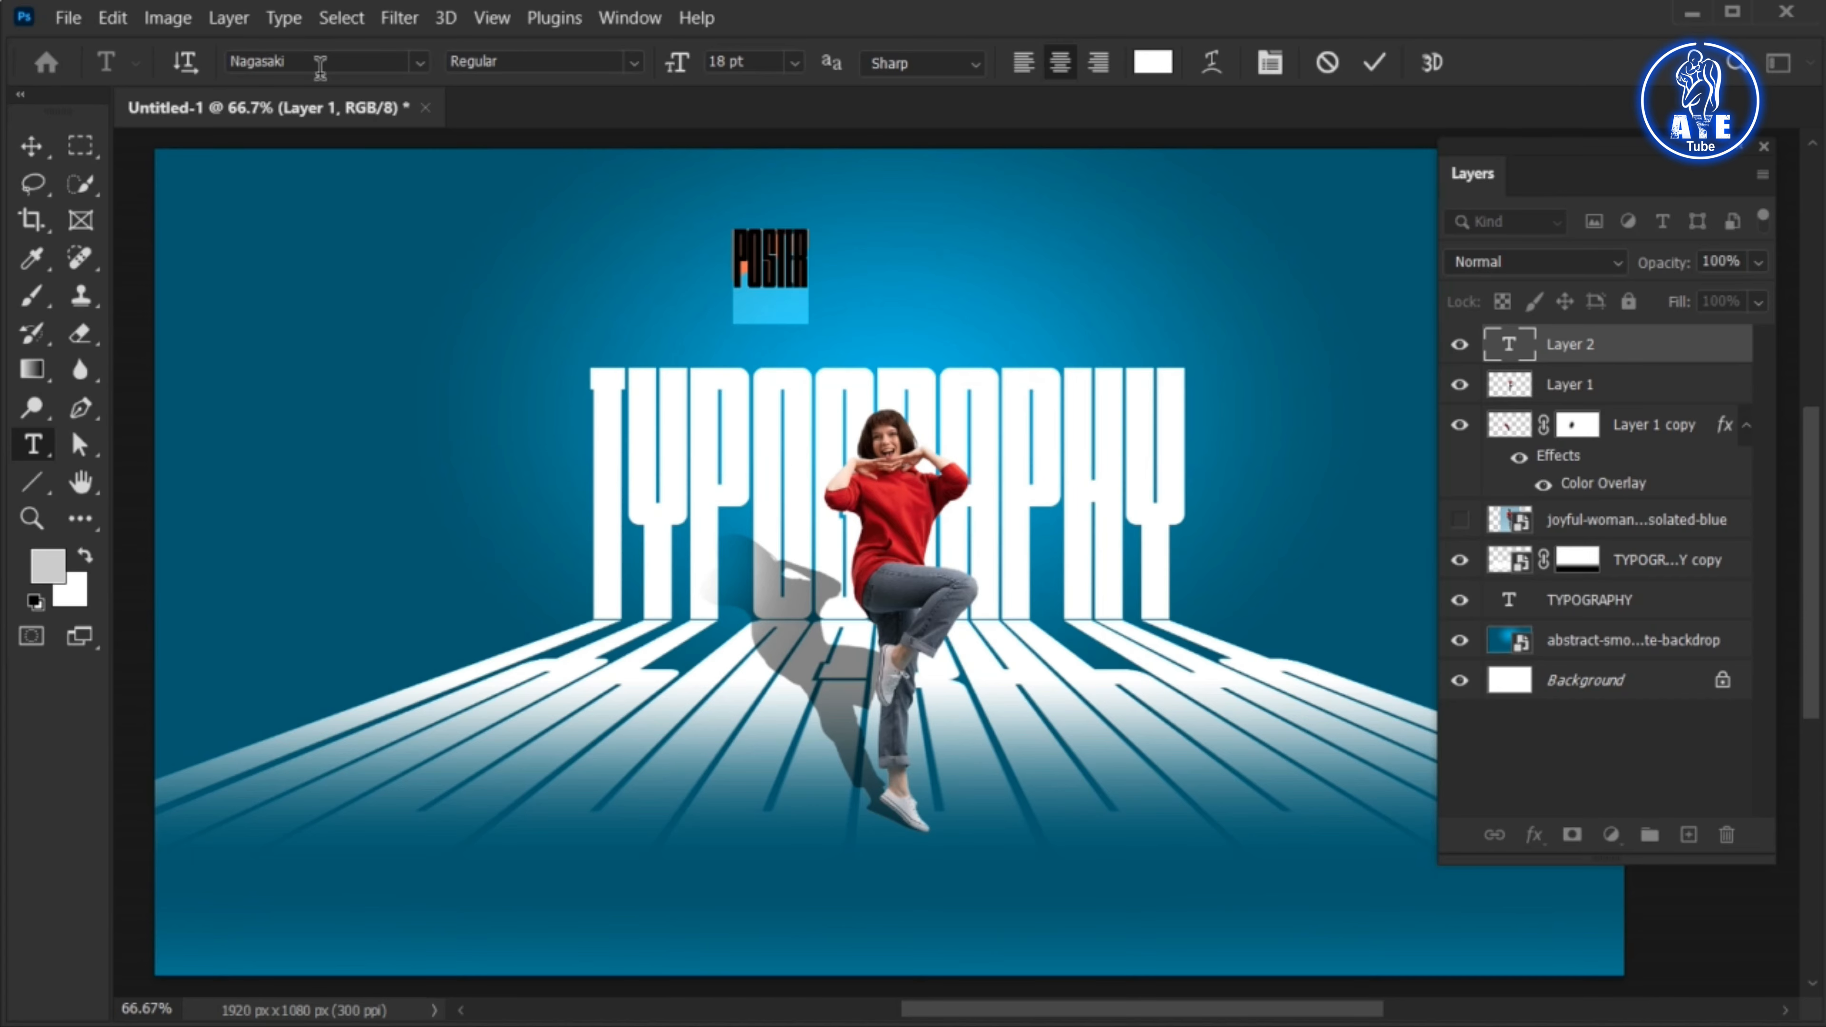
{"action": "type", "text": "POPPINS"}
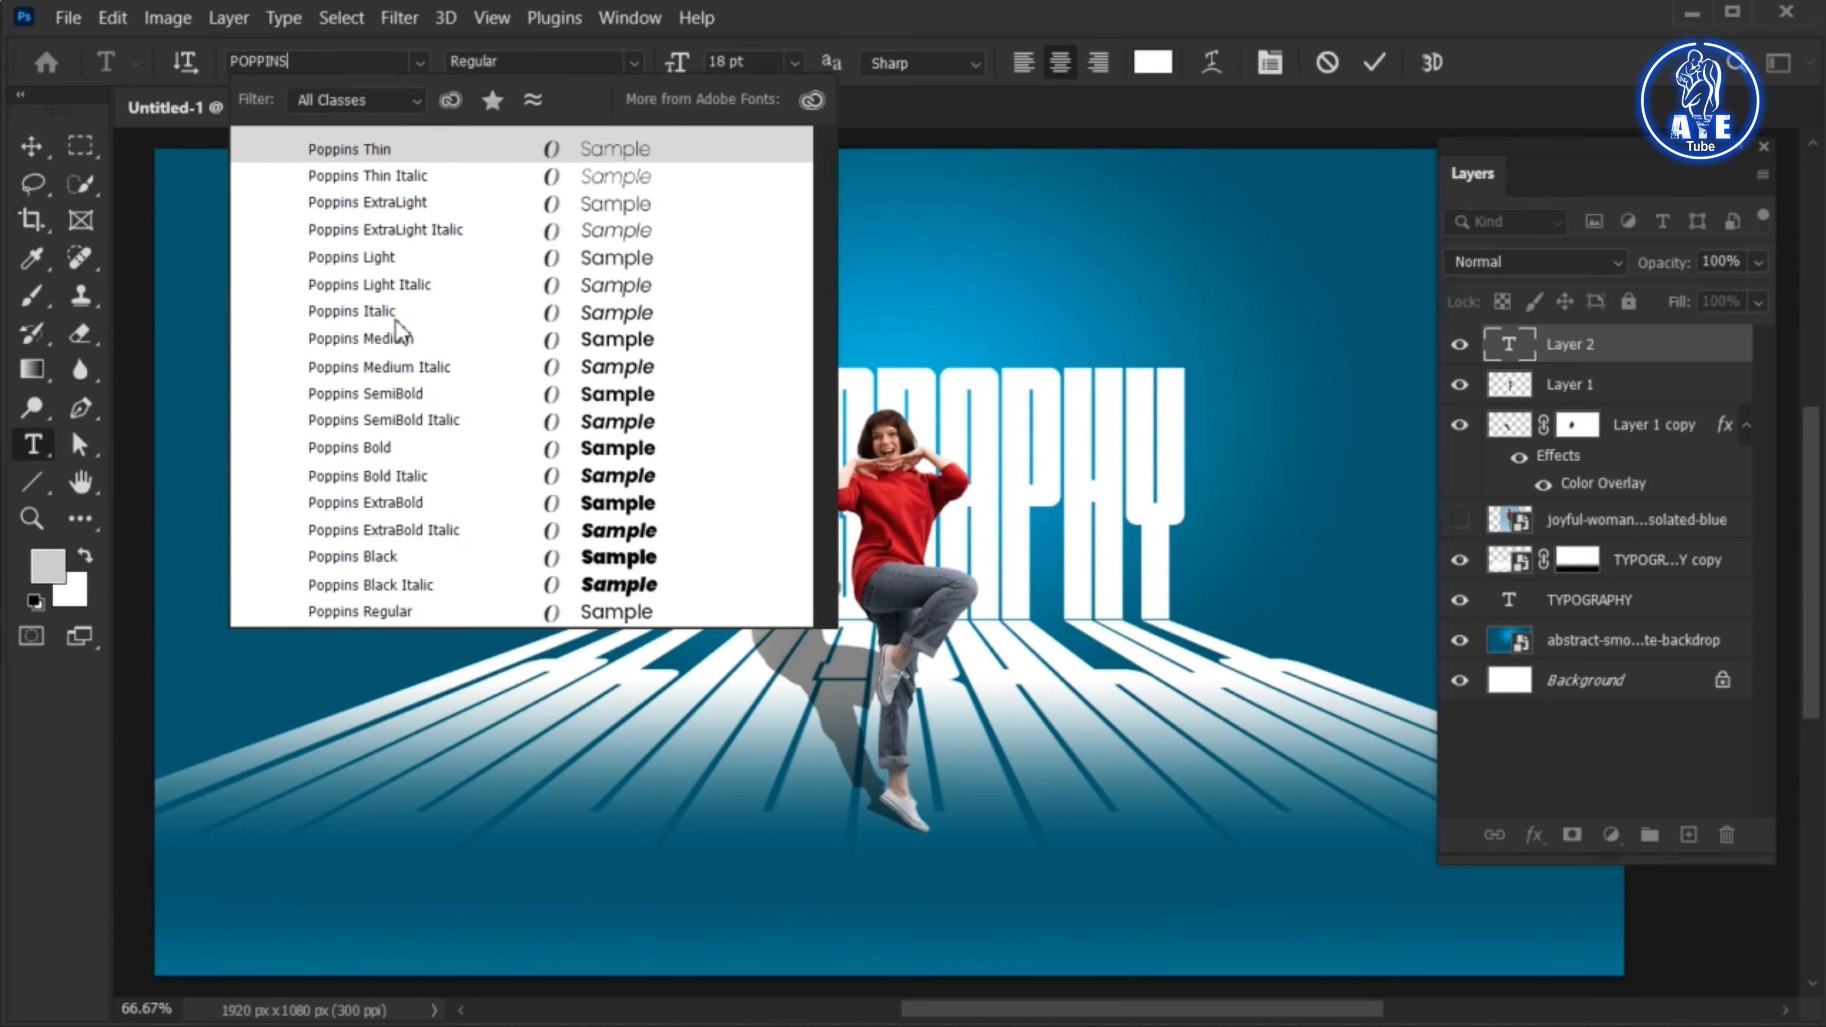
{"action": "left_click", "coordinate": [413, 394]}
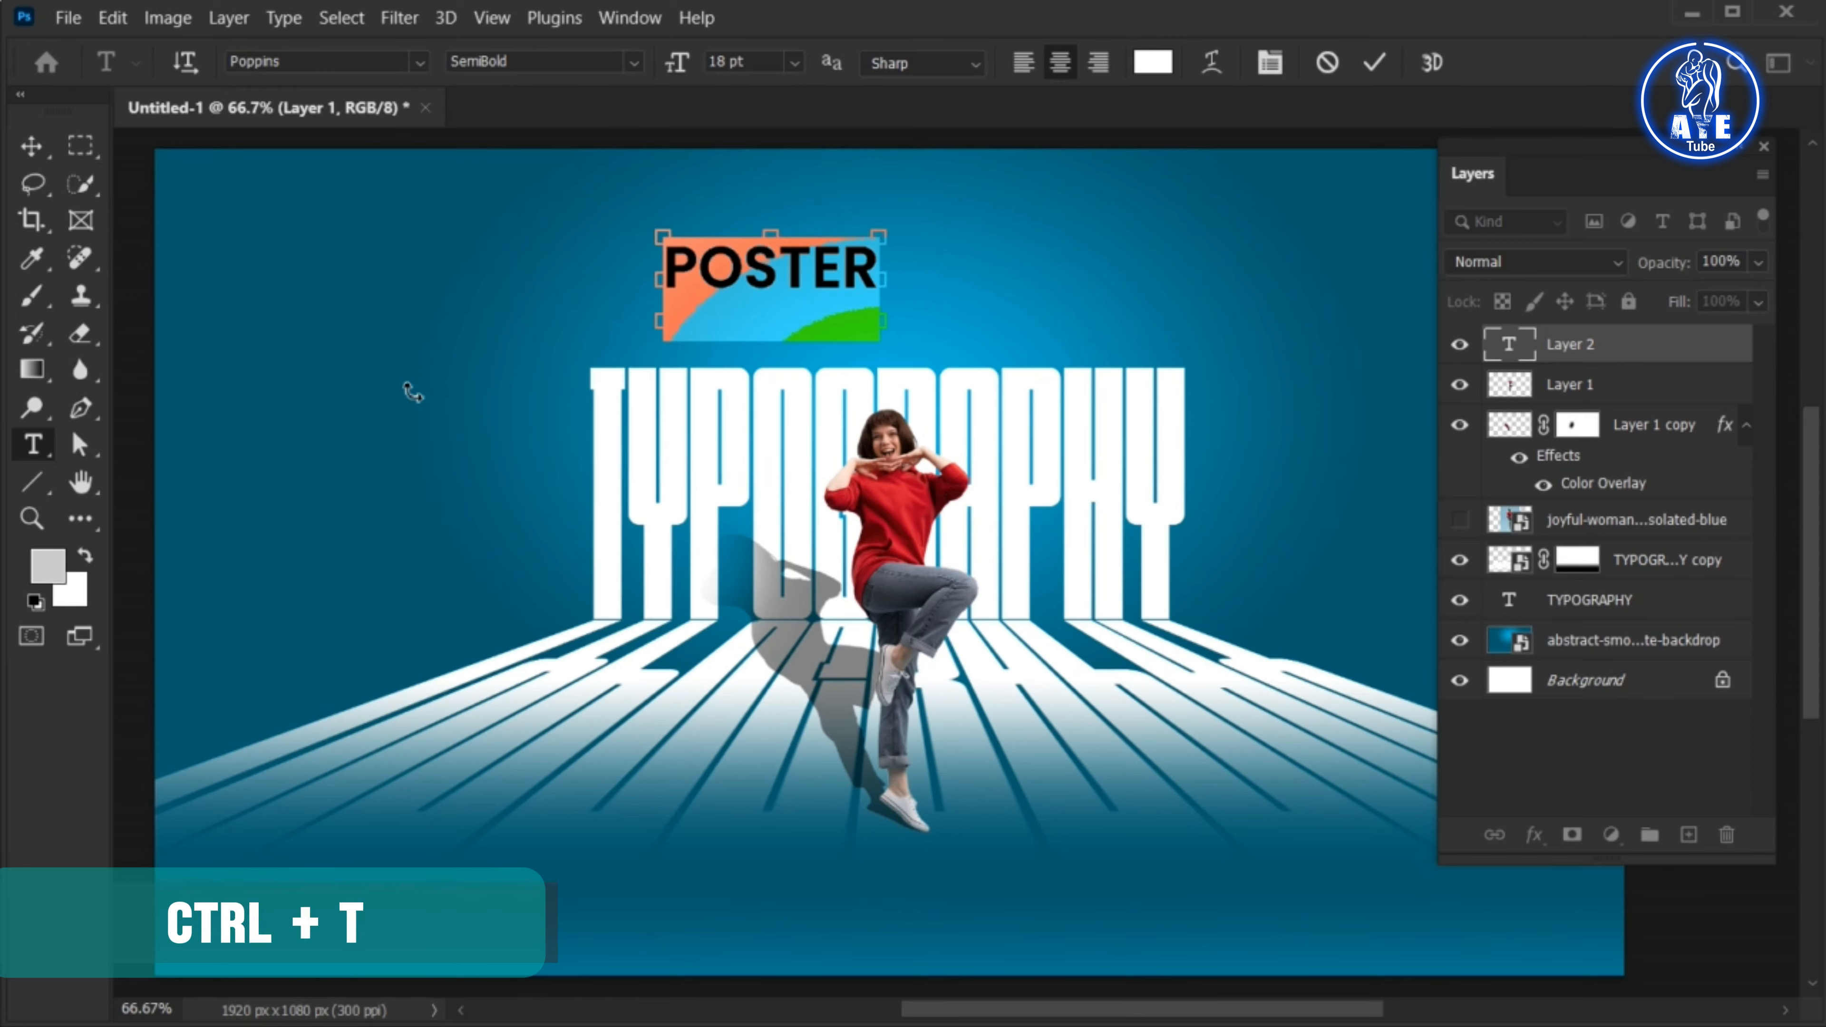
Set the tracking of the POSTER title to 960 and commit the text
{"action": "key", "text": "ctrl+t"}
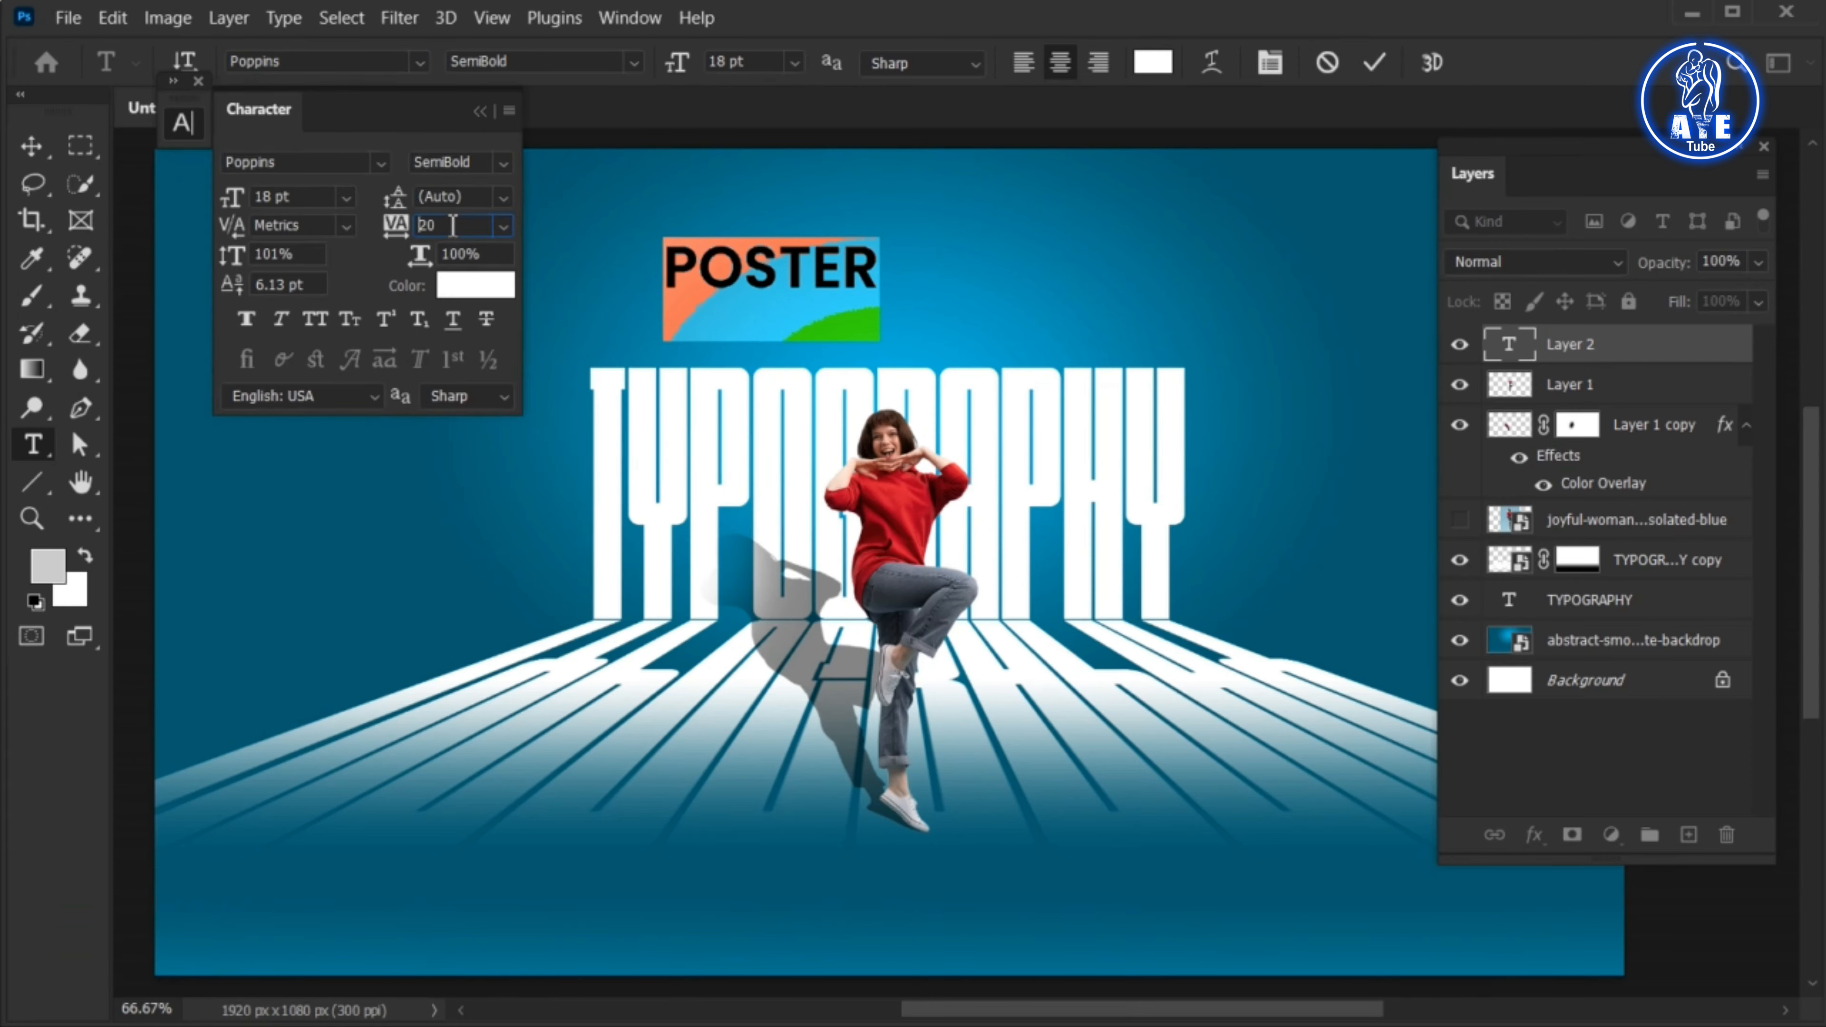
{"action": "key", "text": "Up"}
{"action": "key", "text": "Up"}
{"action": "key", "text": "Up"}
{"action": "key", "text": "Up"}
{"action": "key", "text": "Up"}
{"action": "key", "text": "Up"}
{"action": "key", "text": "Up"}
{"action": "key", "text": "Up"}
{"action": "key", "text": "Up"}
{"action": "key", "text": "Up"}
{"action": "key", "text": "Up"}
{"action": "key", "text": "Up"}
{"action": "key", "text": "Up"}
{"action": "key", "text": "Up"}
{"action": "key", "text": "Up"}
{"action": "key", "text": "Up"}
{"action": "key", "text": "Up"}
{"action": "key", "text": "Up"}
{"action": "key", "text": "Up"}
{"action": "key", "text": "Up"}
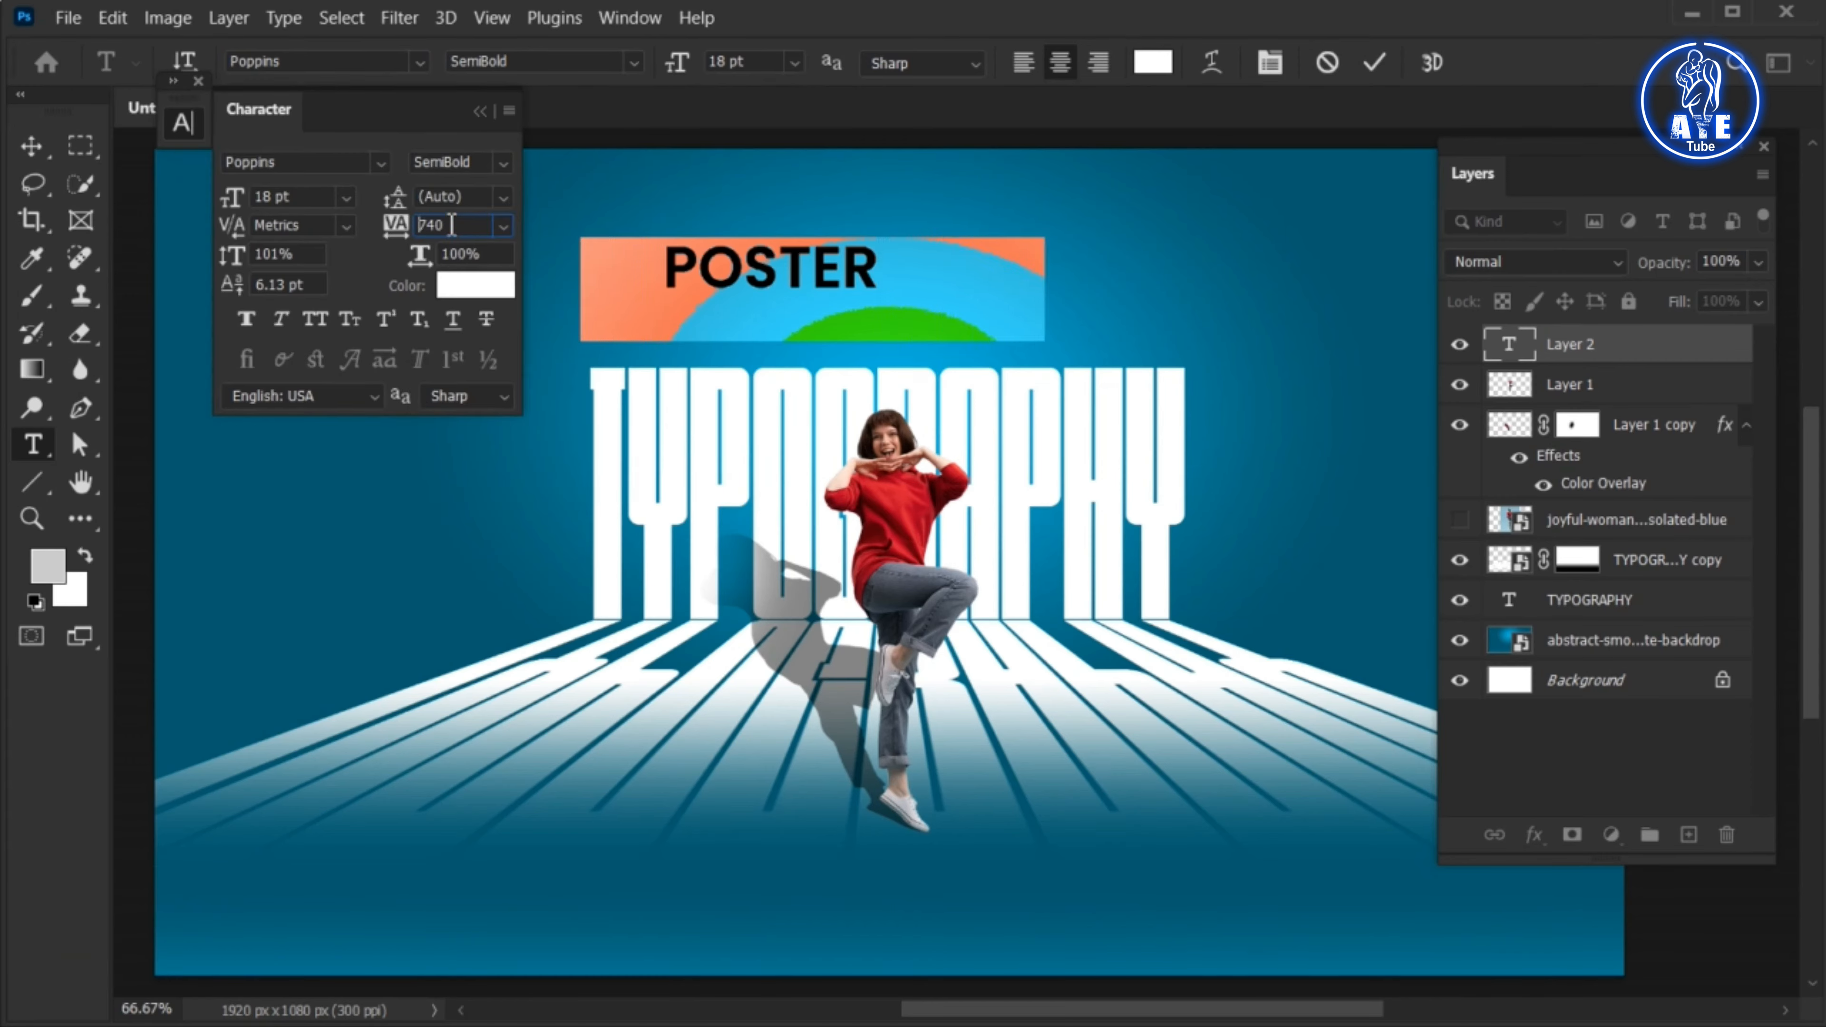
{"action": "key", "text": "Up"}
{"action": "key", "text": "Up"}
{"action": "key", "text": "Up"}
{"action": "key", "text": "Up"}
{"action": "key", "text": "Up"}
{"action": "key", "text": "Up"}
{"action": "key", "text": "Up"}
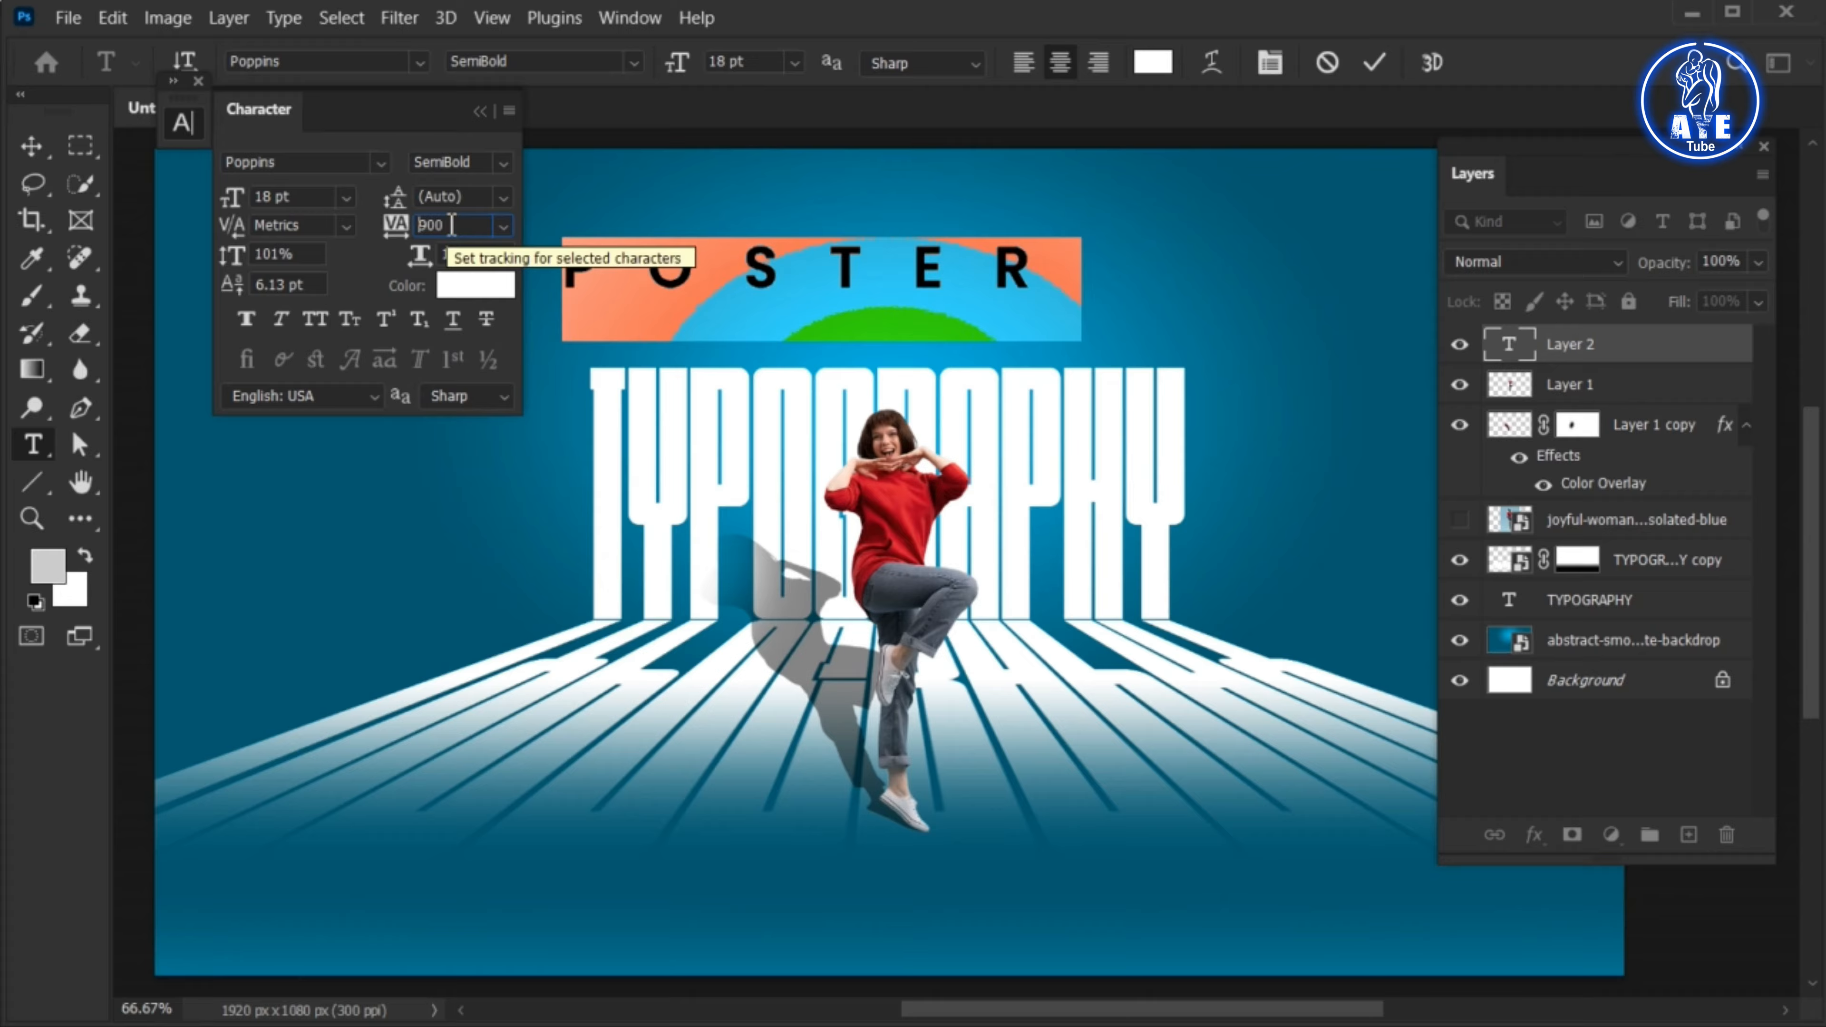
{"action": "key", "text": "Return"}
{"action": "left_click", "coordinate": [1374, 66]}
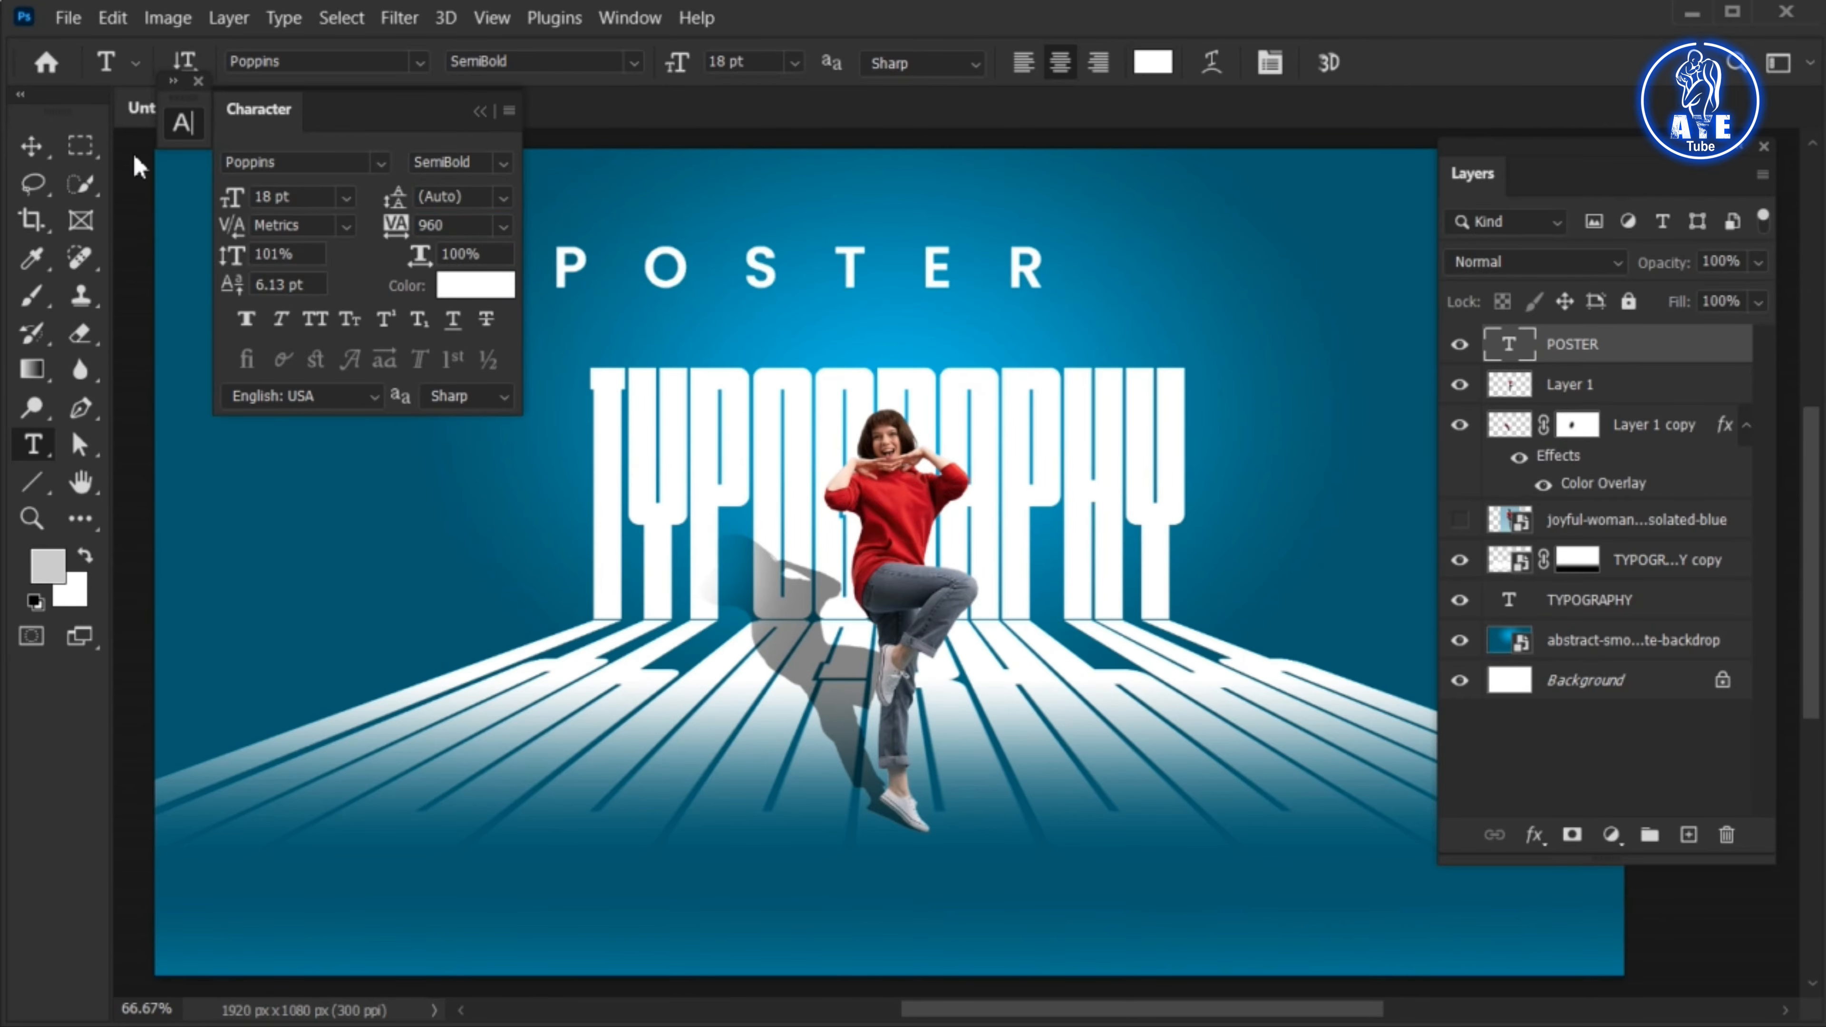
Shift the POSTER title closer to the TYPOGRAPHY lettering and recolor its text light grey (dcdada)
{"action": "left_click", "coordinate": [32, 147]}
{"action": "left_click_drag", "start_coordinate": [663, 270], "coordinate": [752, 317]}
{"action": "double_click", "coordinate": [752, 316]}
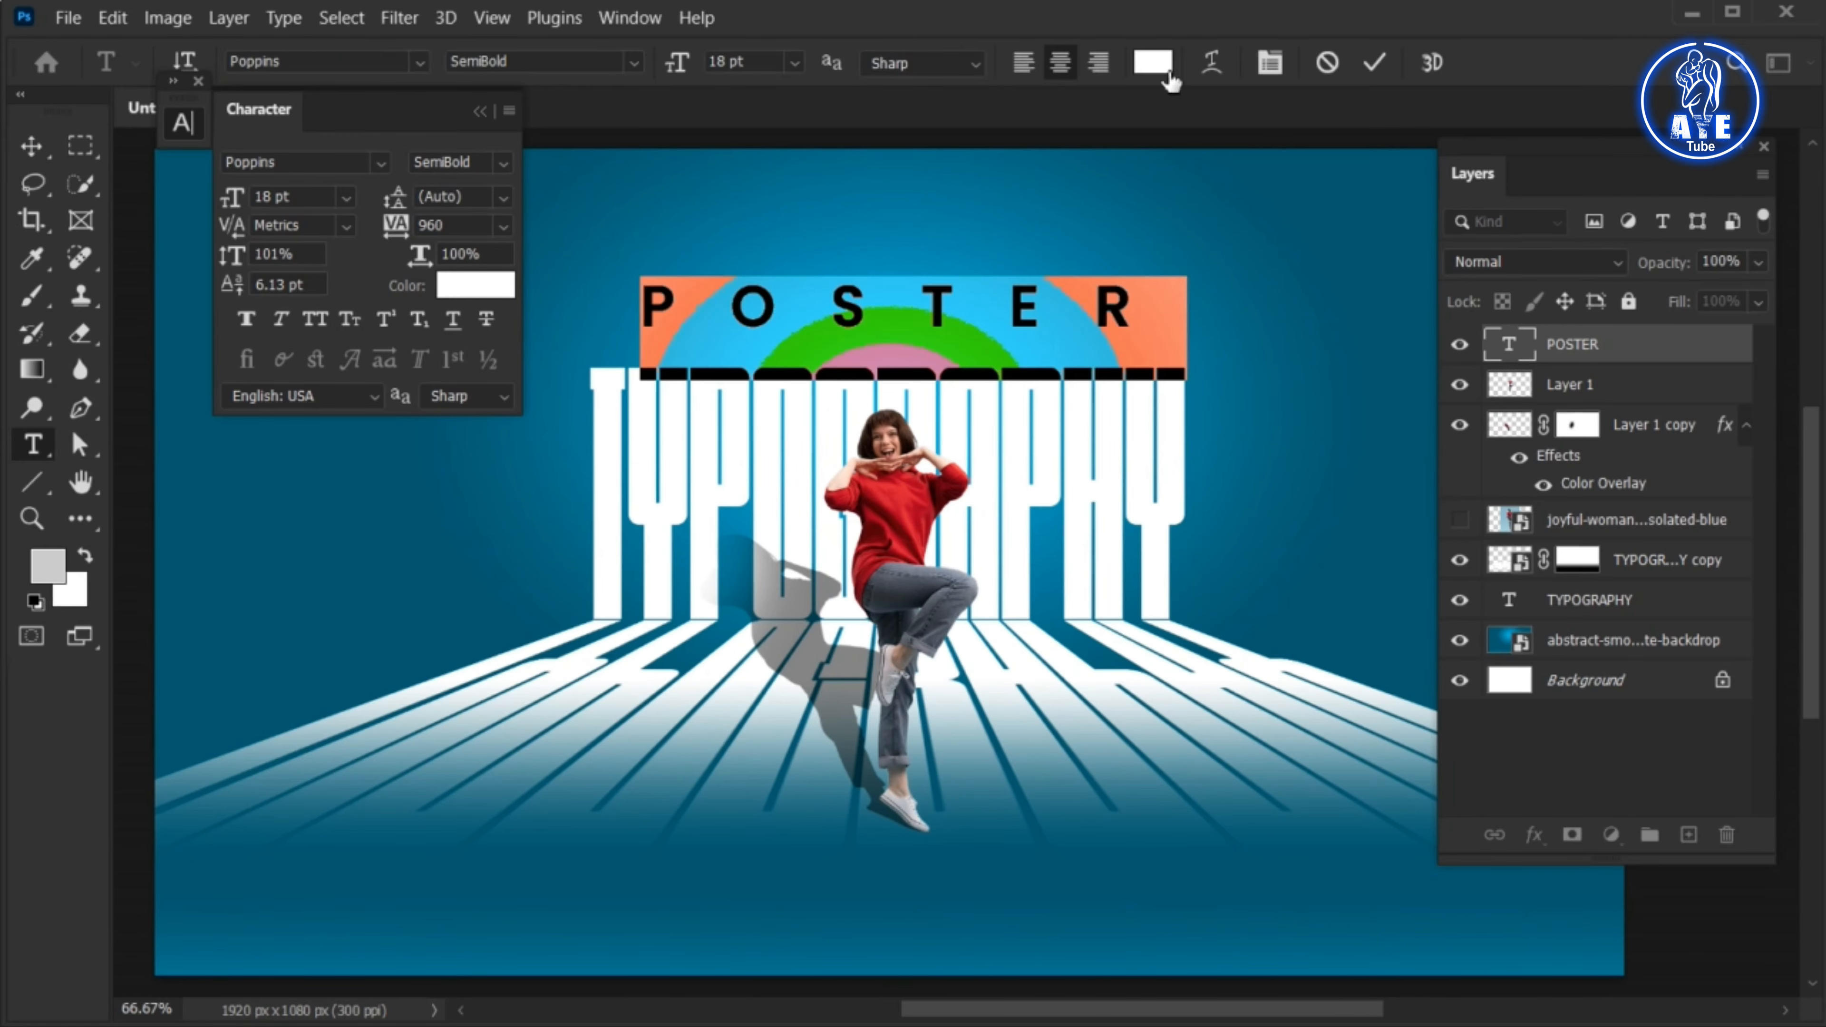
{"action": "left_click", "coordinate": [1164, 72]}
{"action": "left_click_drag", "start_coordinate": [1010, 293], "coordinate": [1007, 297]}
{"action": "left_click", "coordinate": [1653, 236]}
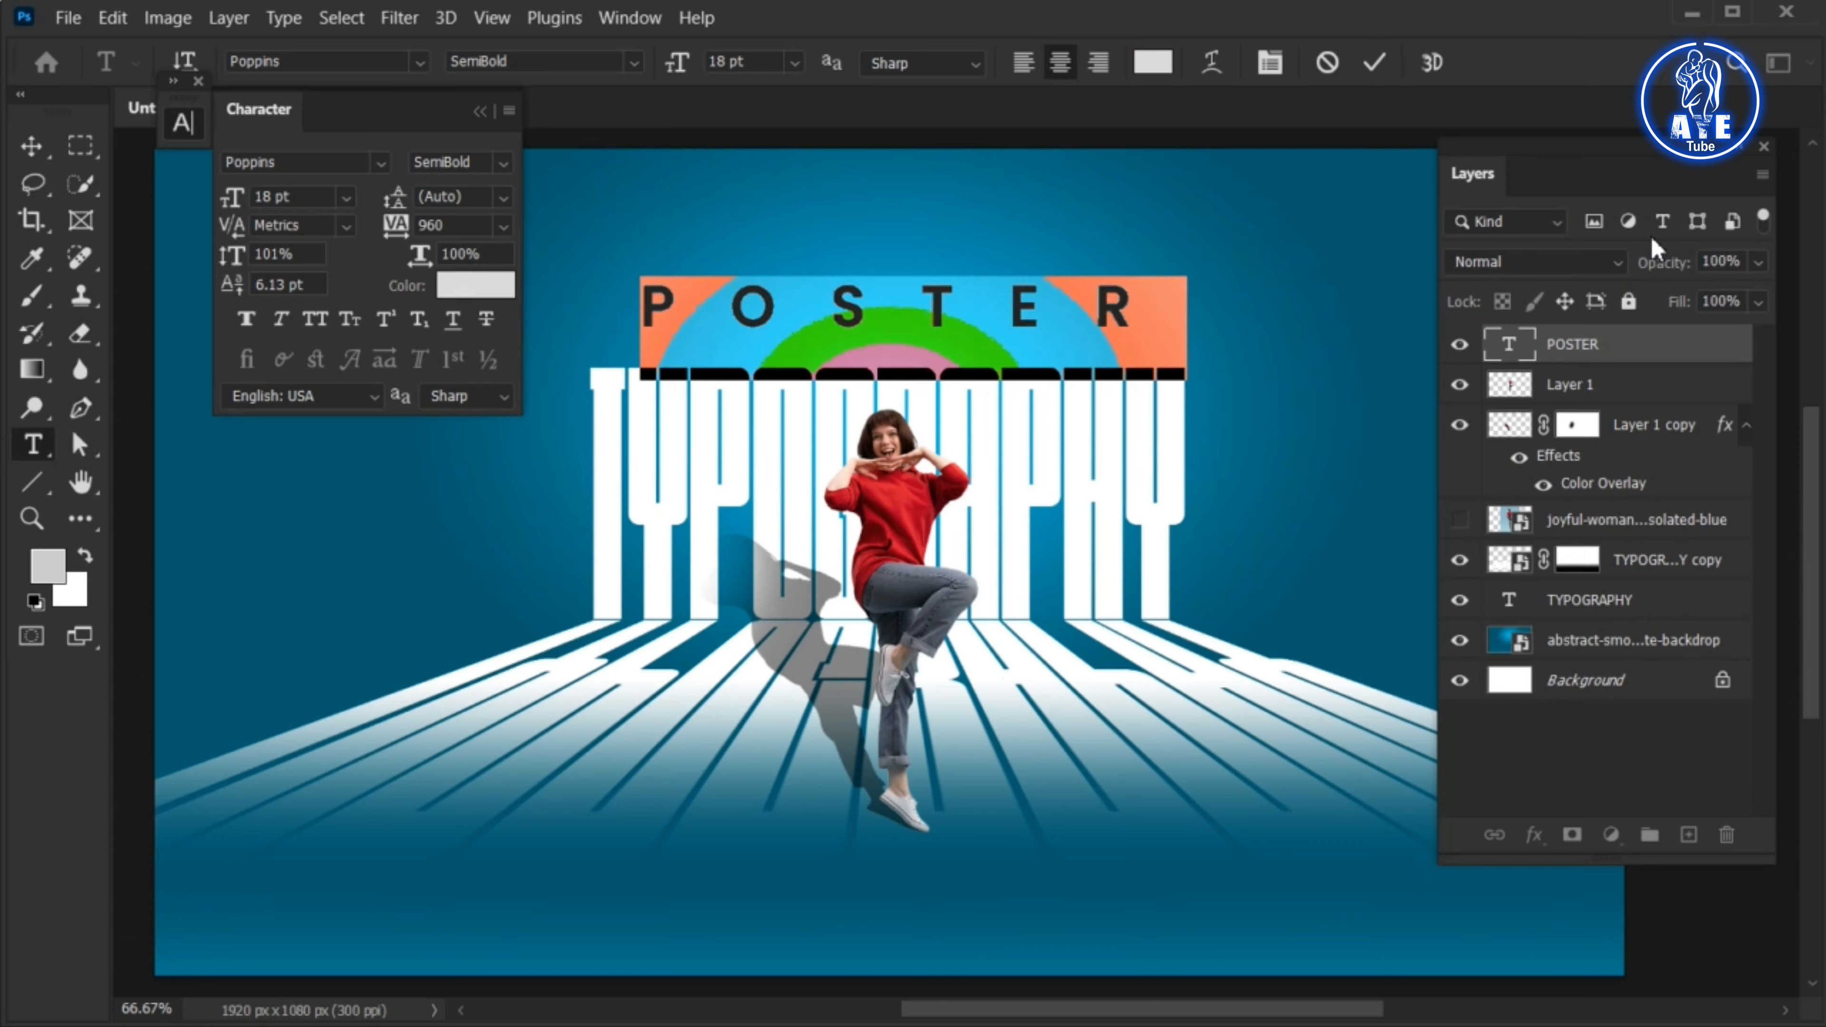
{"action": "left_click", "coordinate": [1372, 66]}
Scale the POSTER title down to 10.11 pt and place it centrally above the TYPOGRAPHY lettering
{"action": "key", "text": "ctrl+t"}
{"action": "left_click_drag", "start_coordinate": [913, 262], "coordinate": [862, 271]}
{"action": "left_click", "coordinate": [1426, 63]}
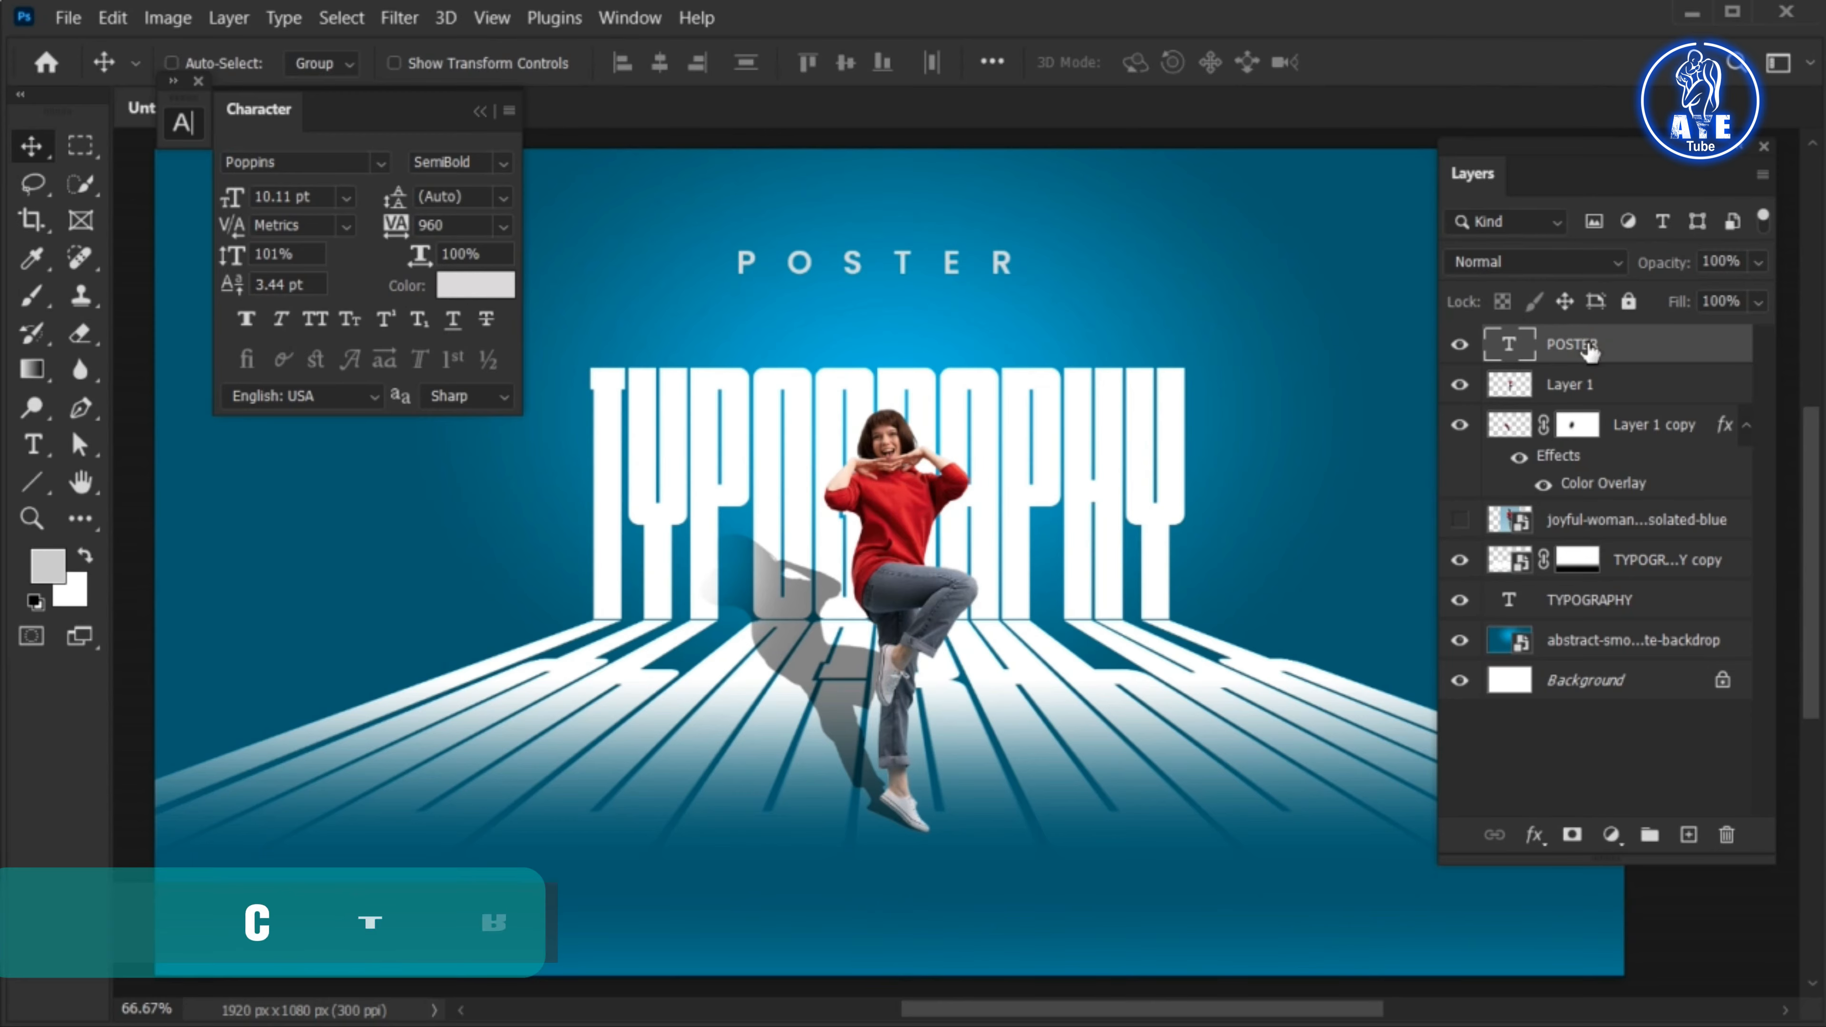
Duplicate the POSTER title, move the copy directly beneath it and change its text to Design
{"action": "key", "text": "ctrl+j"}
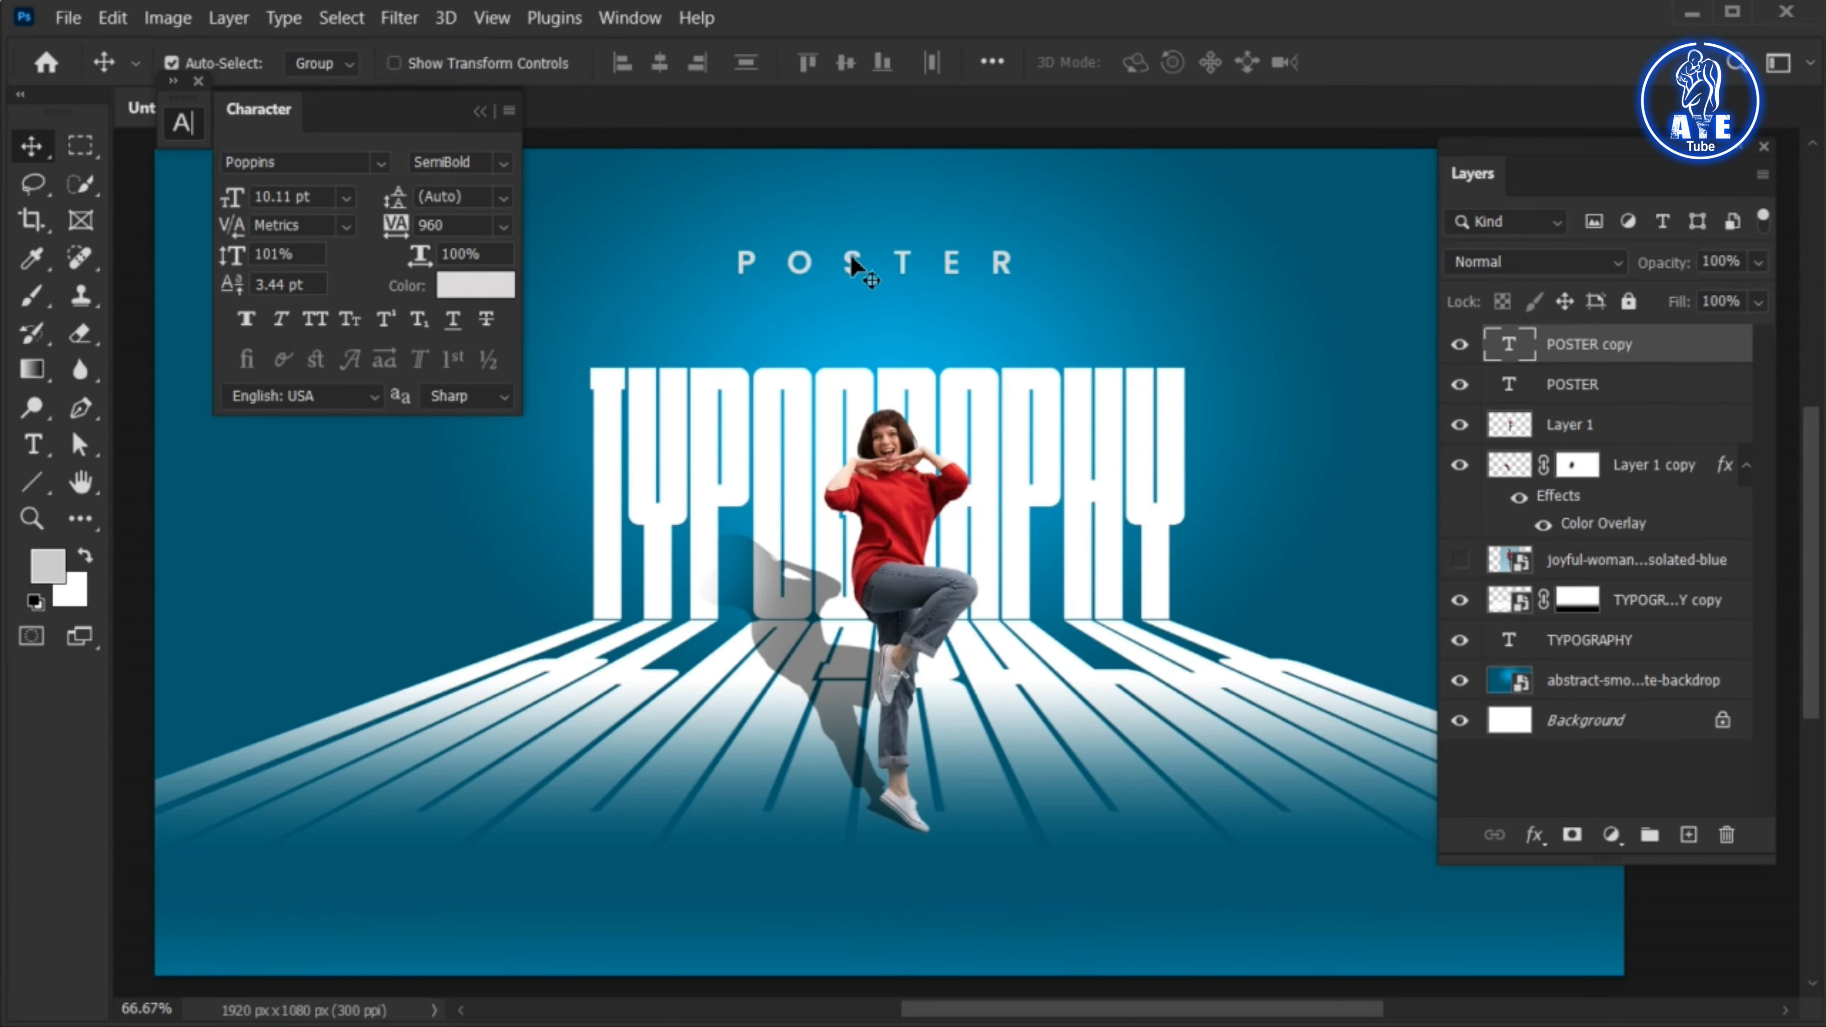
{"action": "left_click_drag", "start_coordinate": [850, 258], "coordinate": [851, 299]}
{"action": "double_click", "coordinate": [850, 306]}
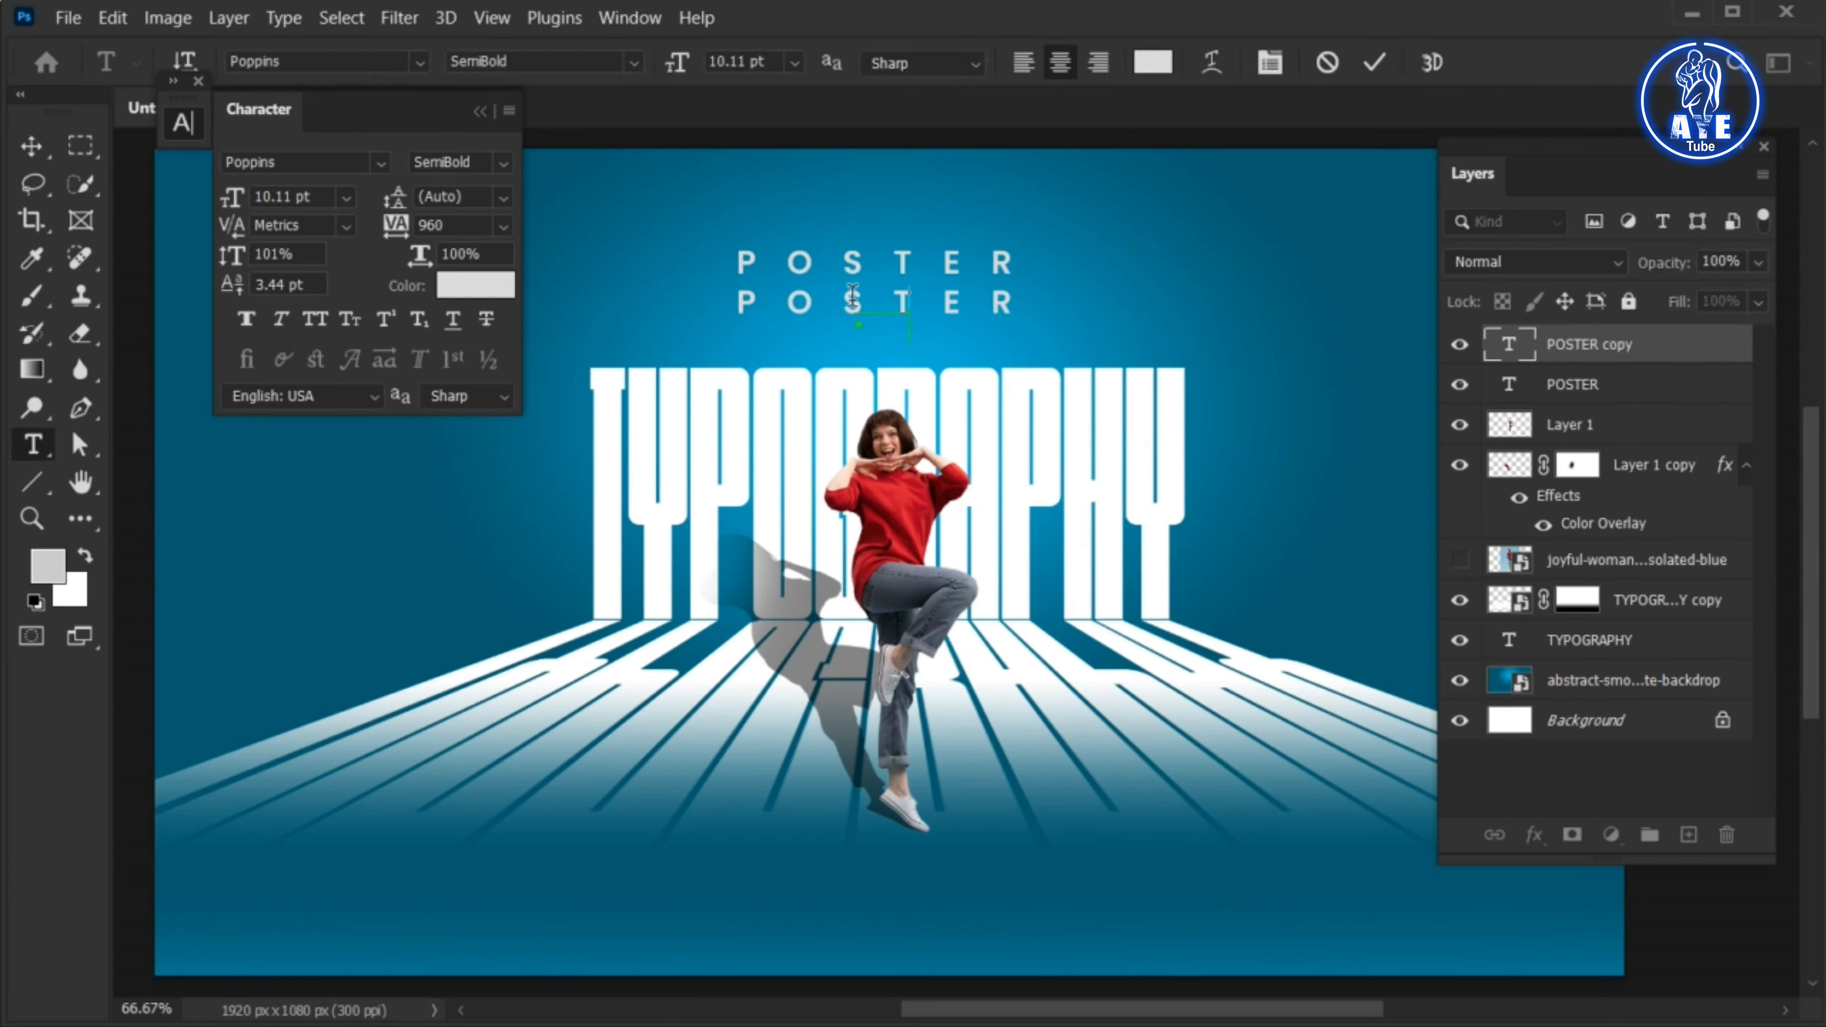
{"action": "type", "text": "Design"}
{"action": "key", "text": "ctrl+a"}
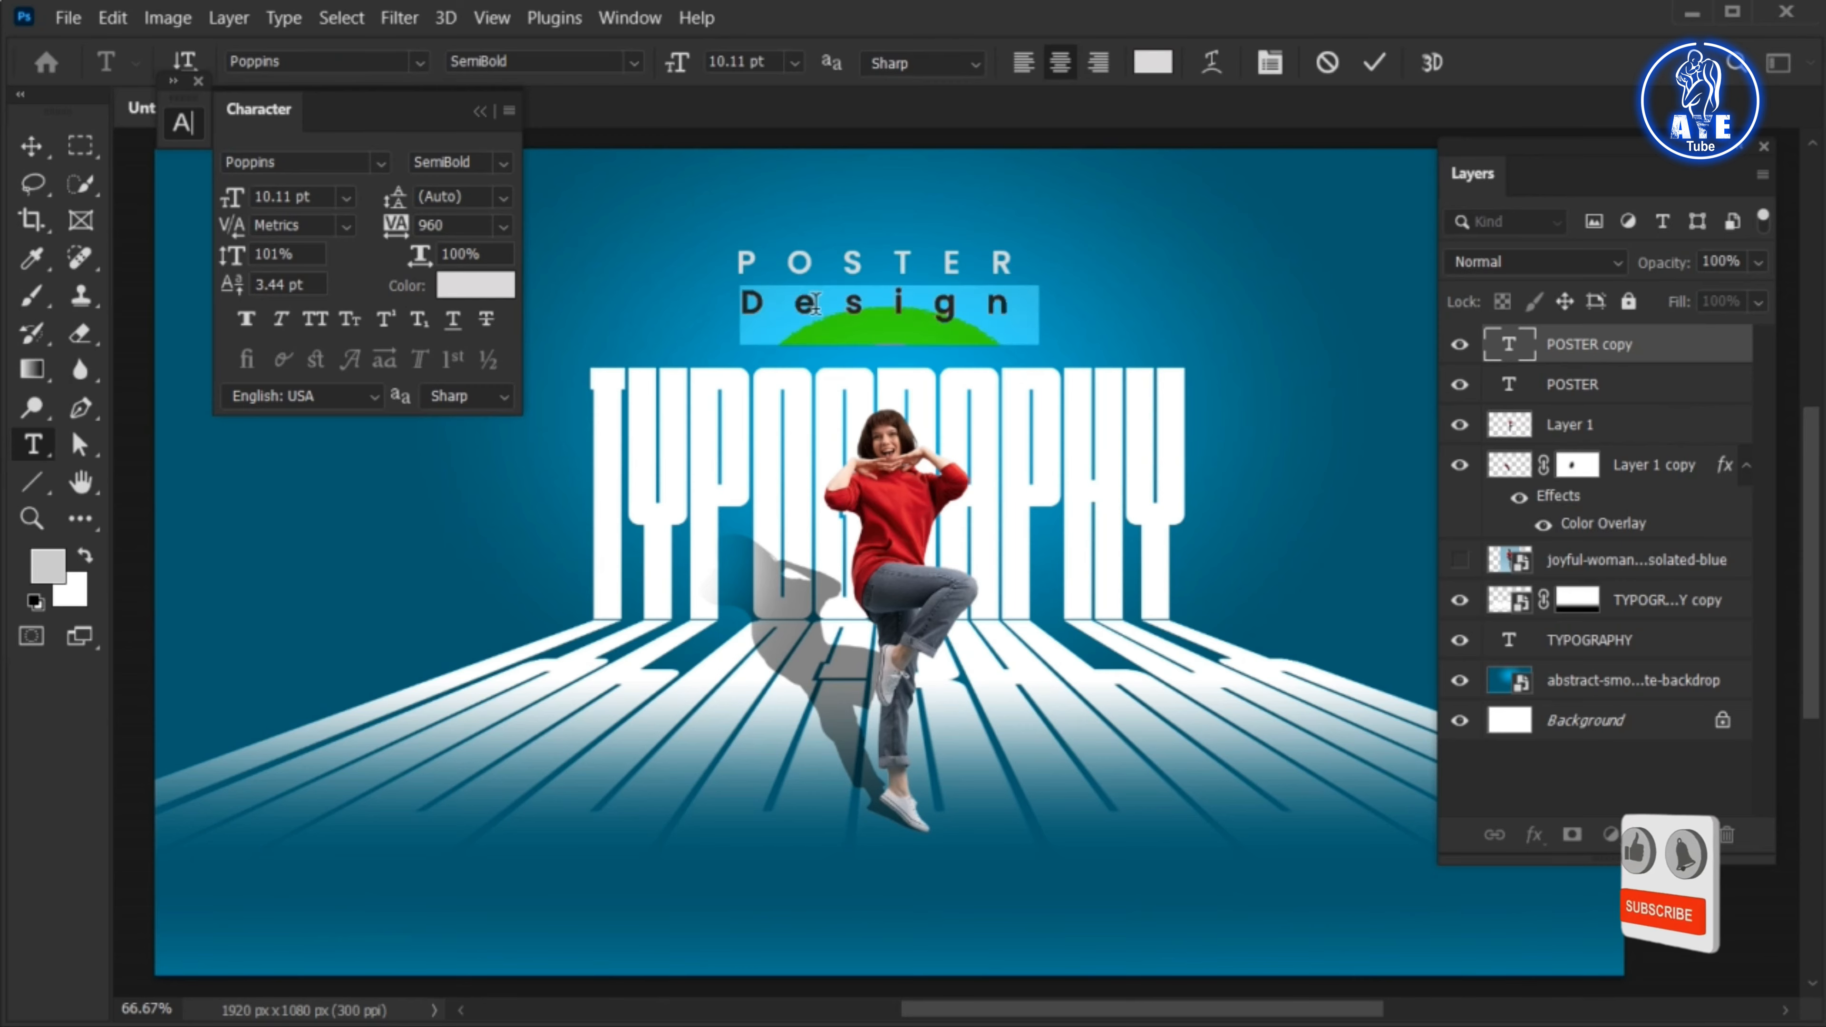
Set the Design text's font to Bayshore Regular and its tracking to 0
{"action": "left_click", "coordinate": [301, 66]}
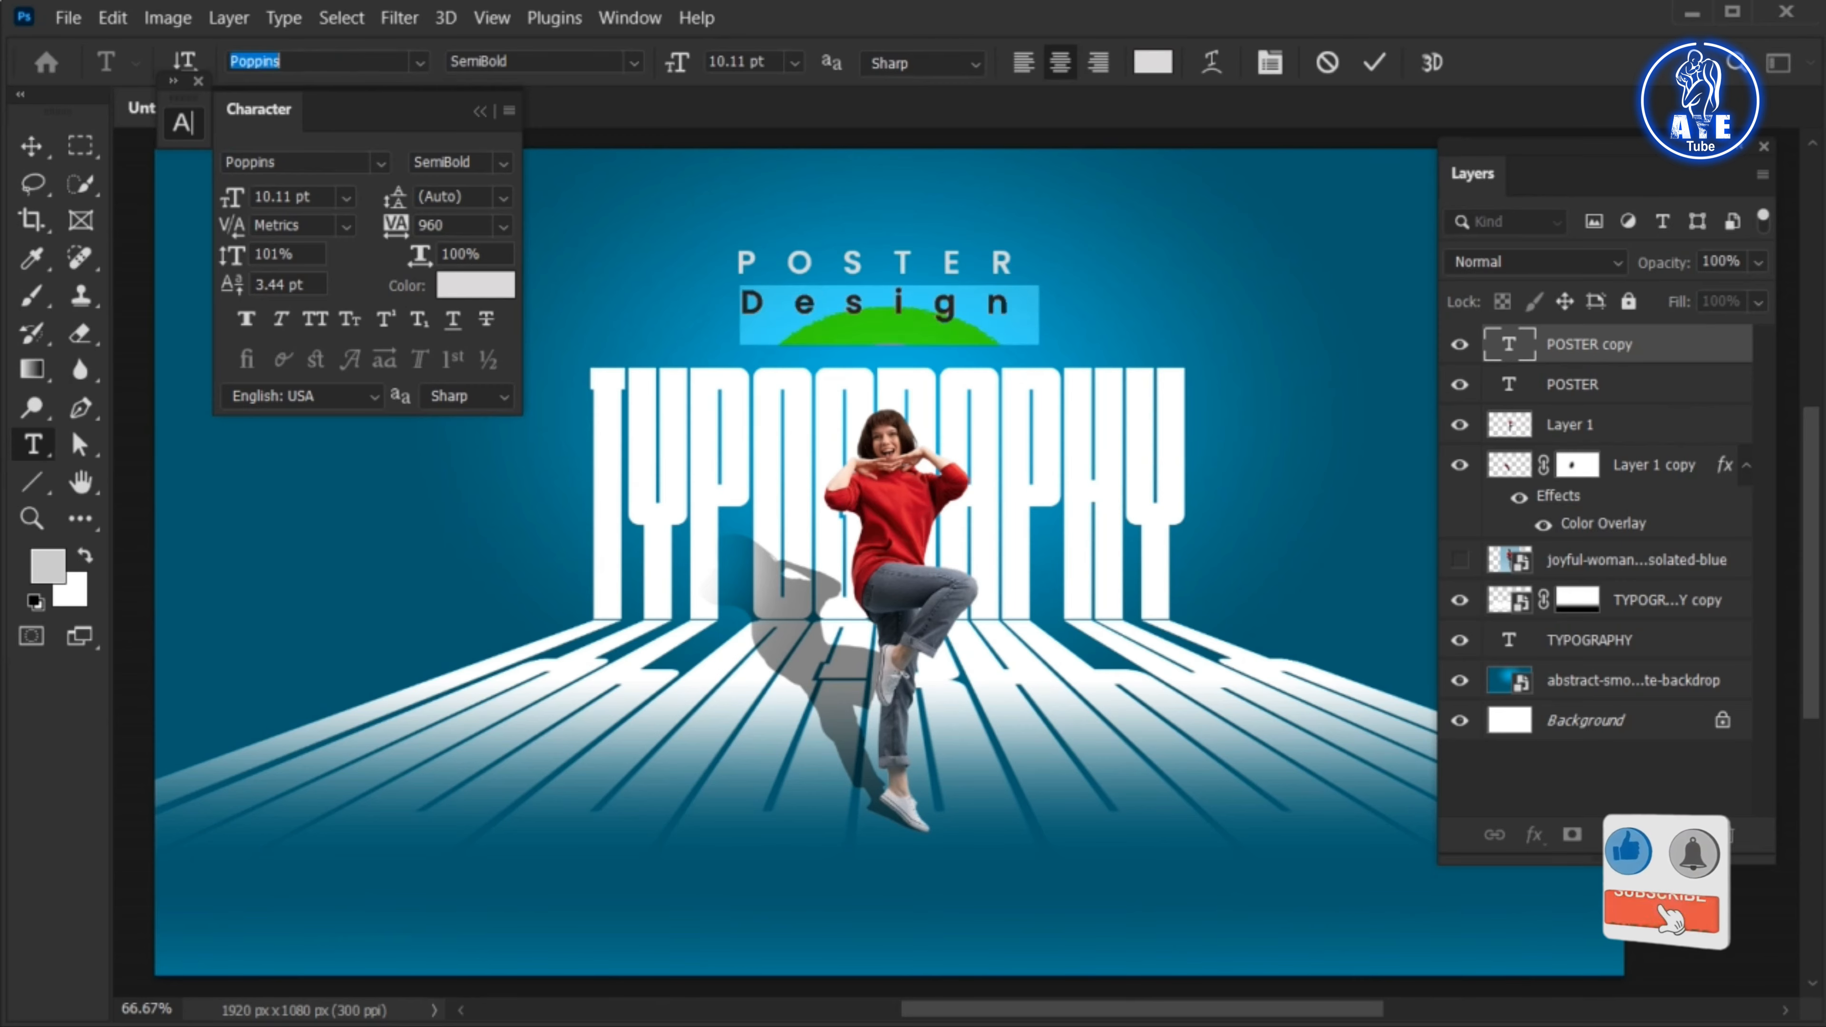
{"action": "type", "text": "bayshore"}
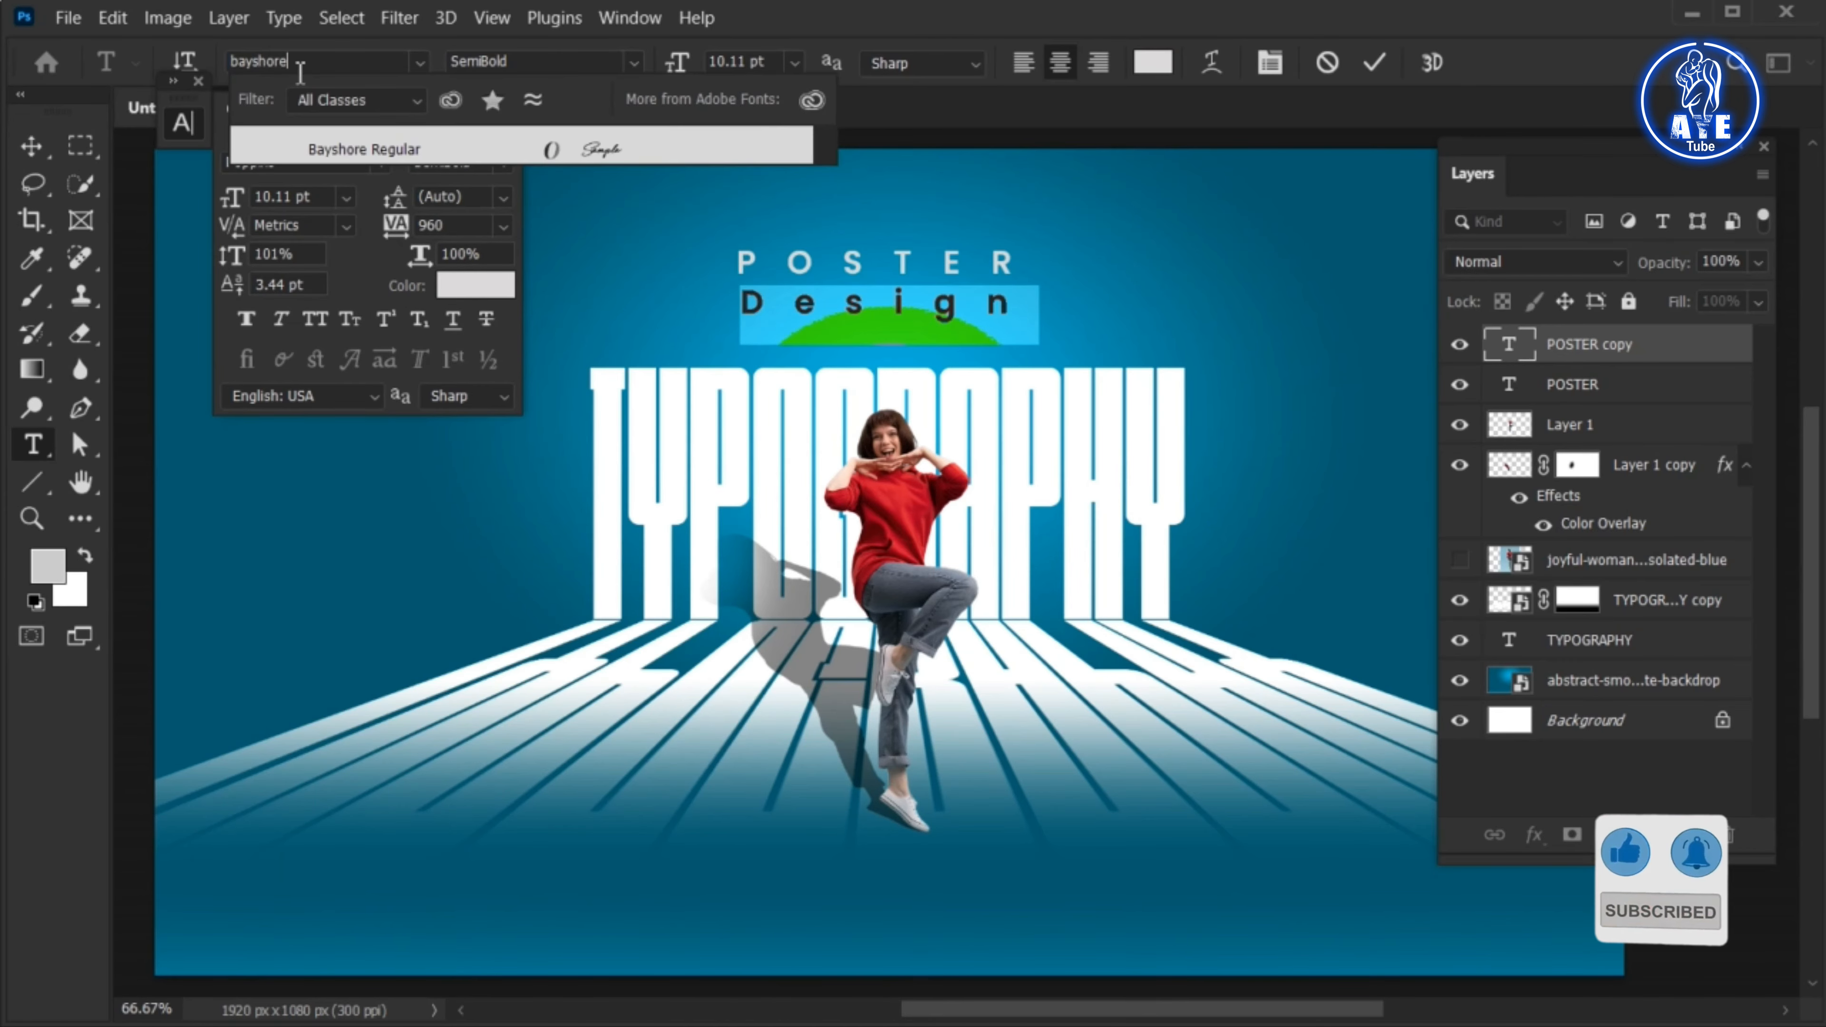
{"action": "left_click", "coordinate": [376, 148]}
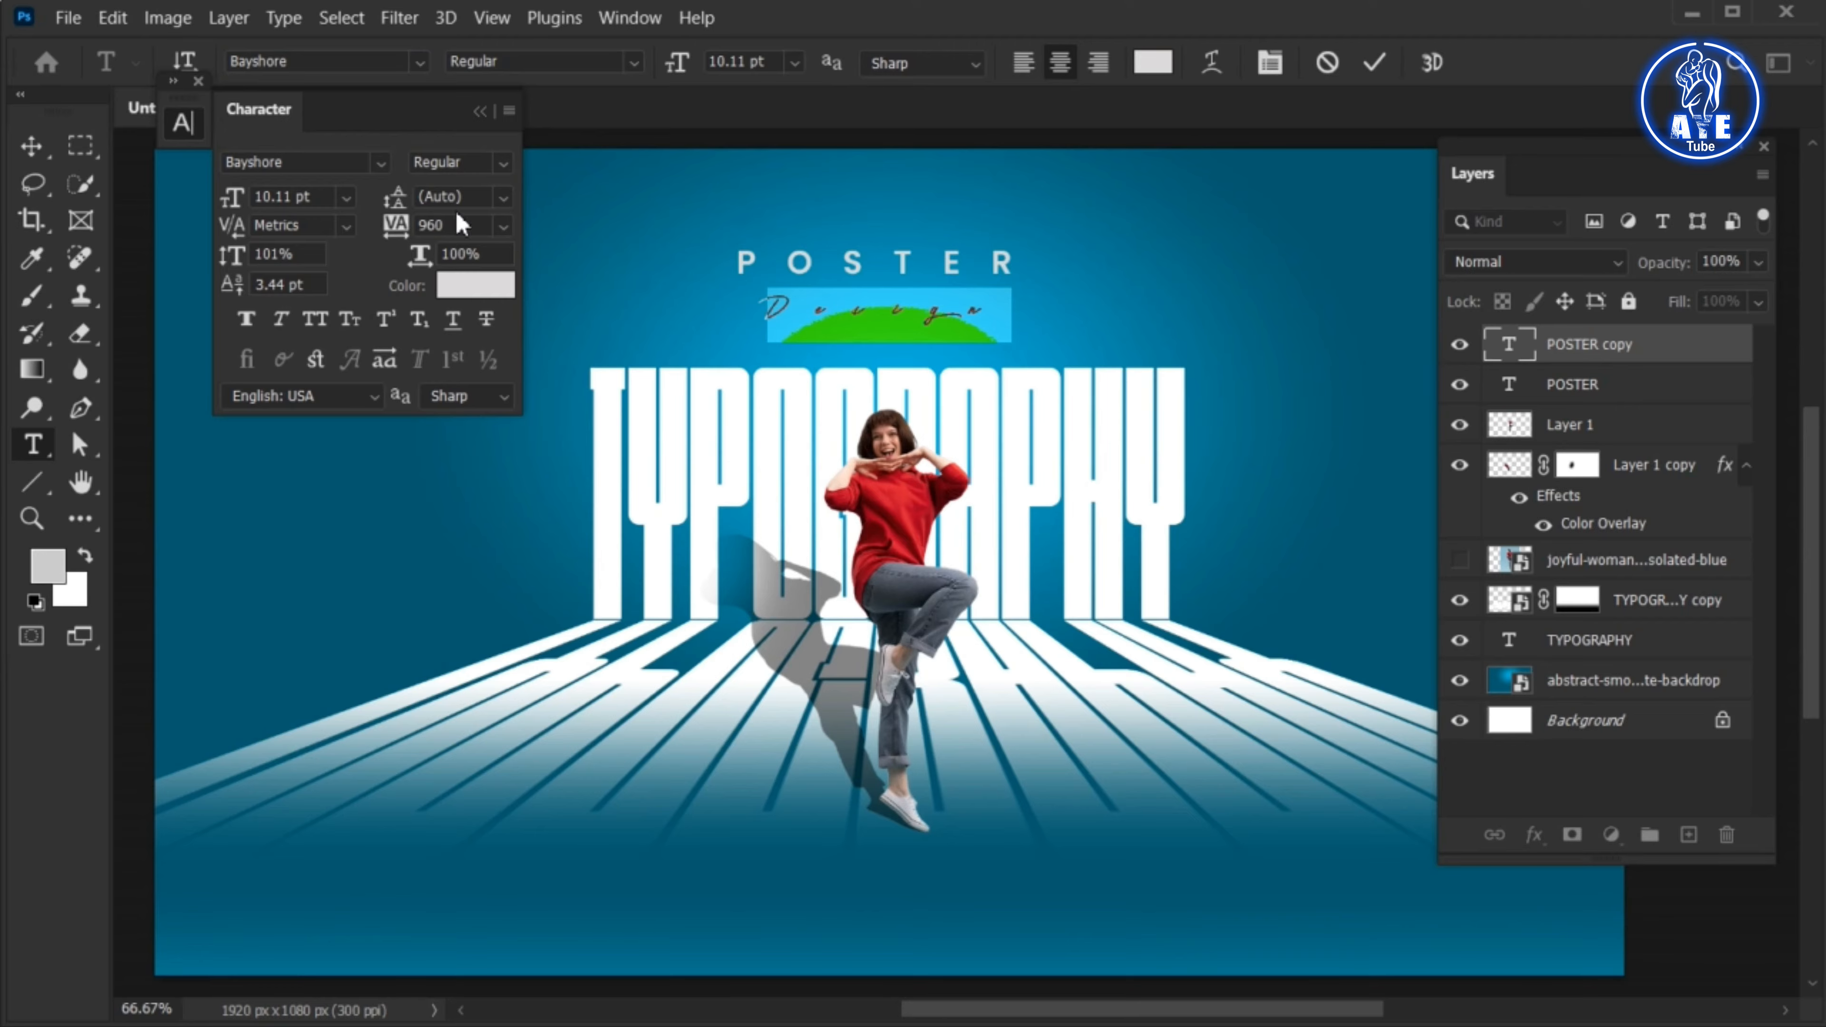
{"action": "left_click", "coordinate": [506, 225]}
{"action": "left_click", "coordinate": [474, 397]}
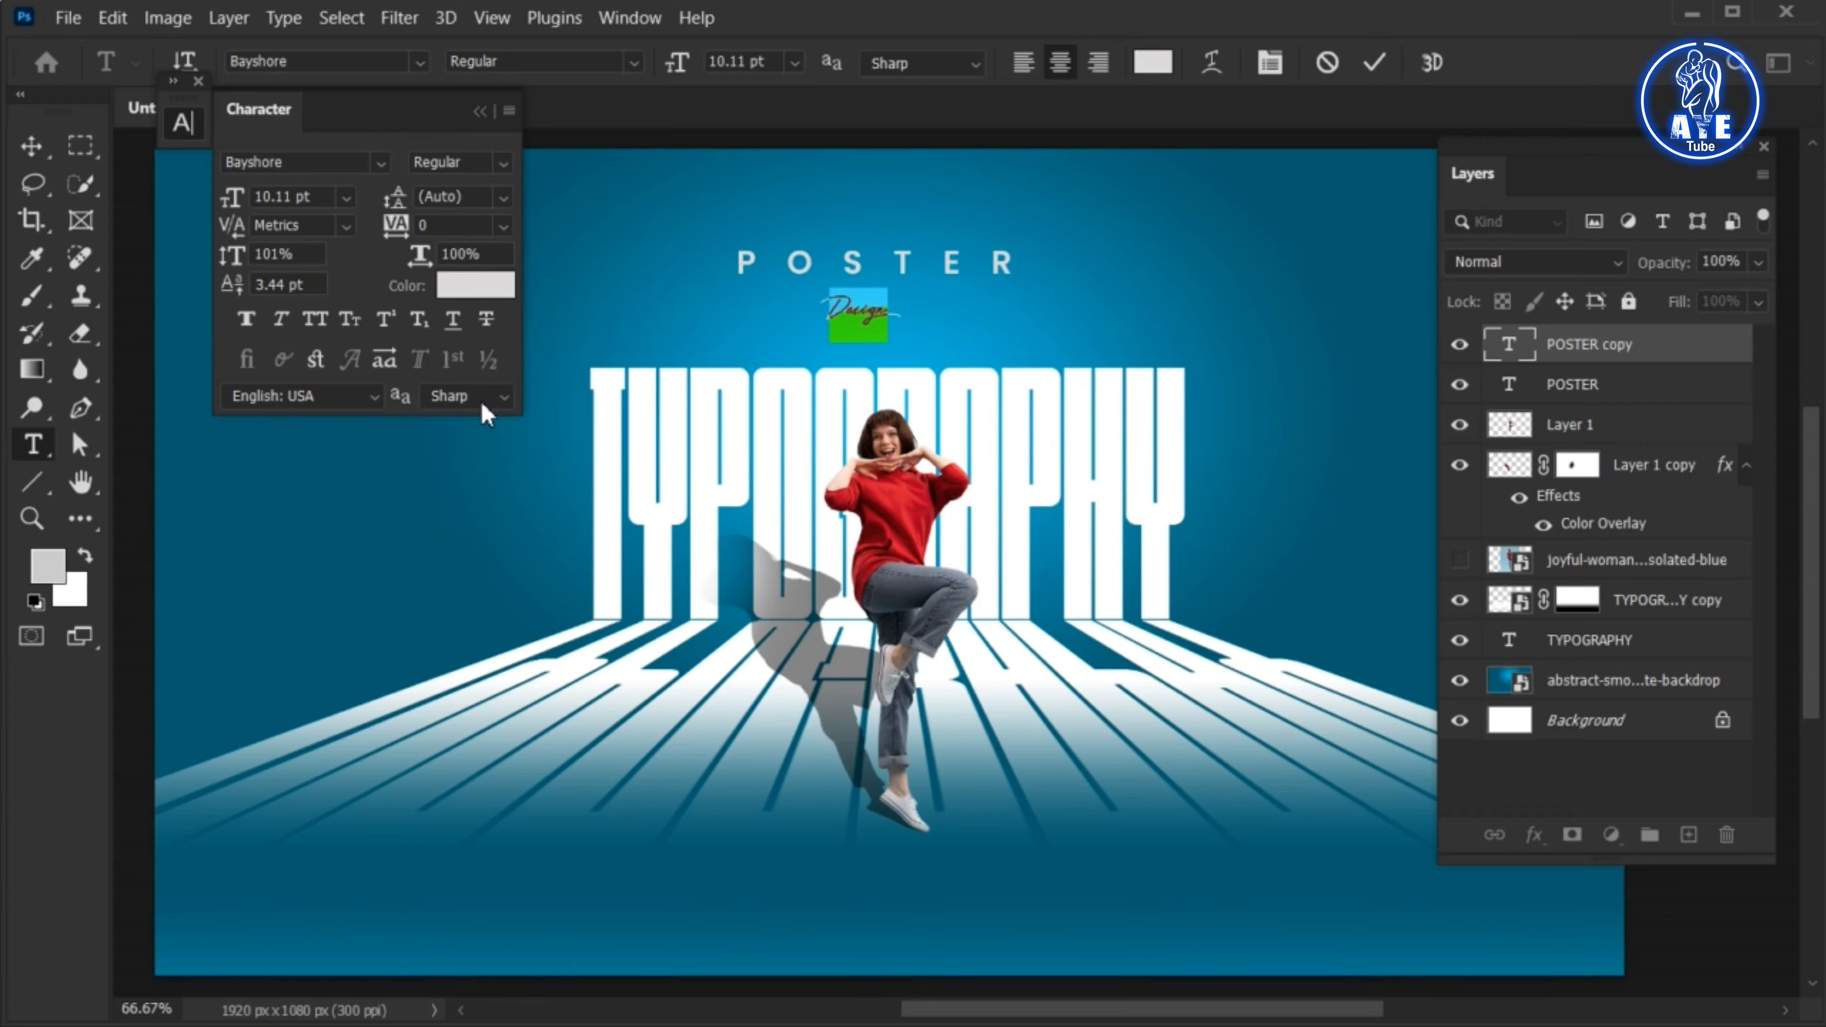
Recolor the Design text with the dark blue 026b85 sampled from the poster's lower background and commit it
{"action": "left_click", "coordinate": [1153, 64]}
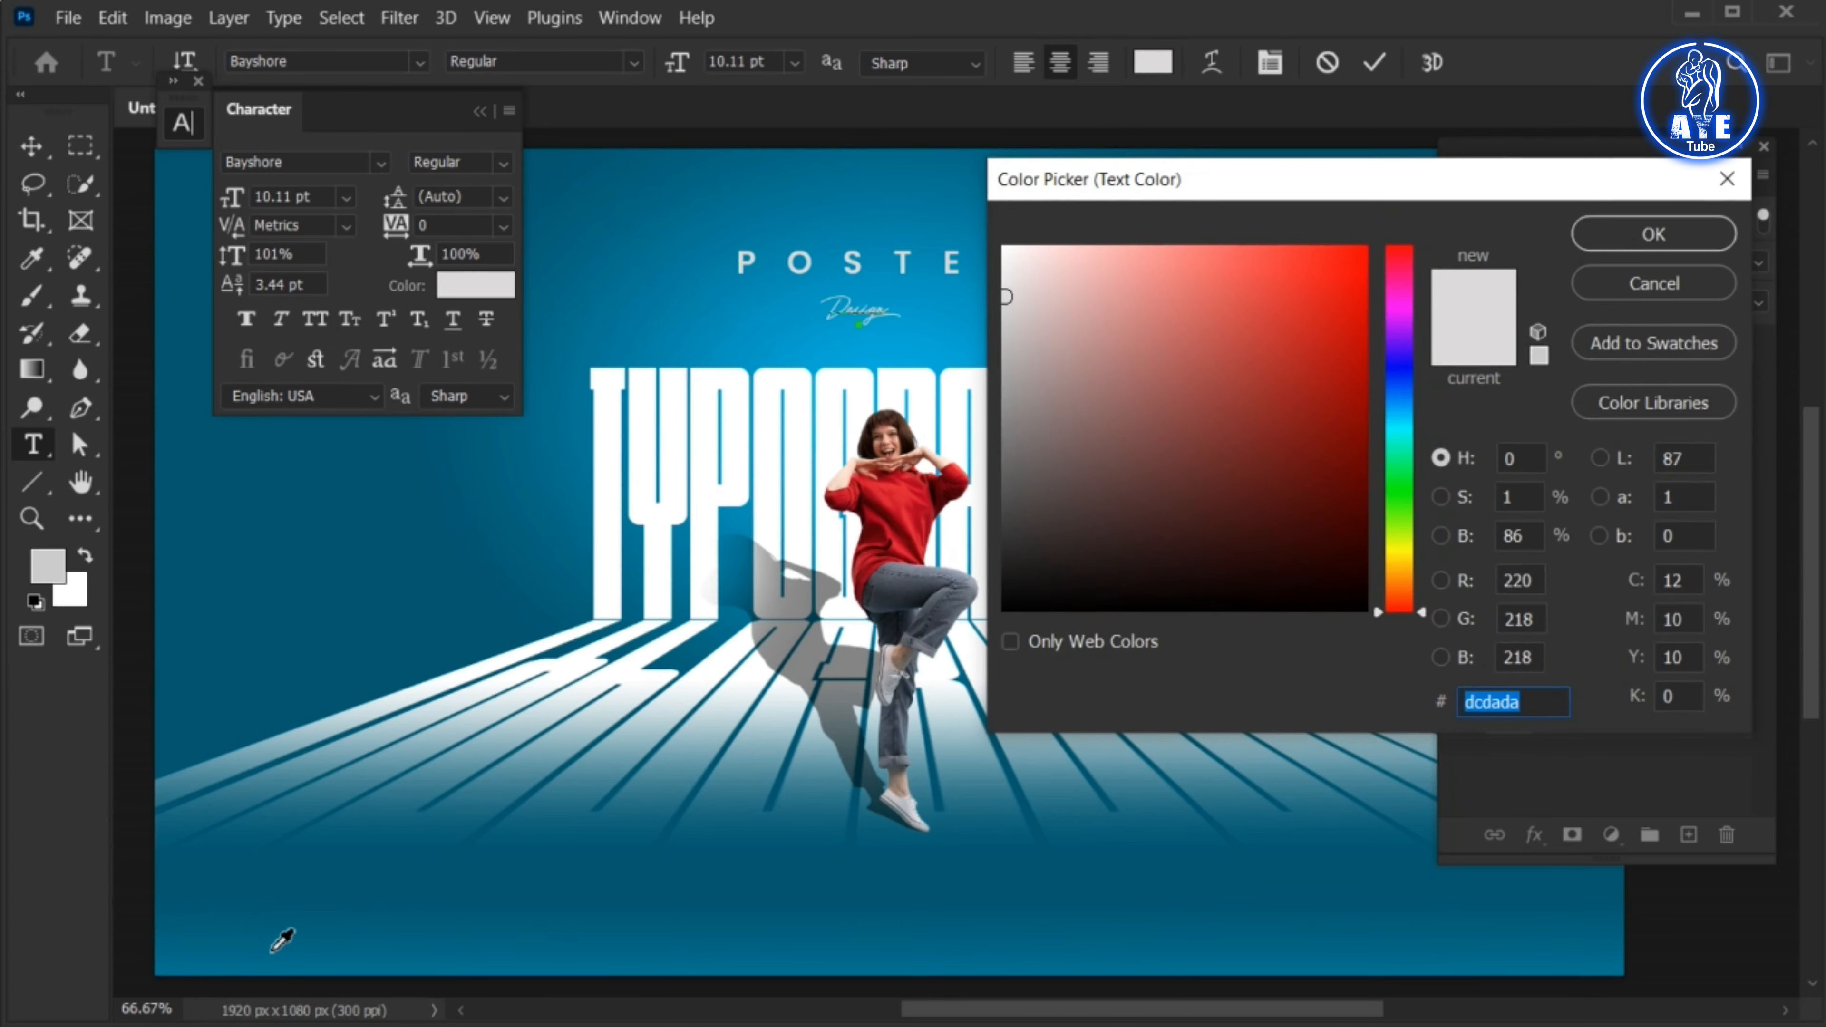
{"action": "left_click", "coordinate": [272, 950]}
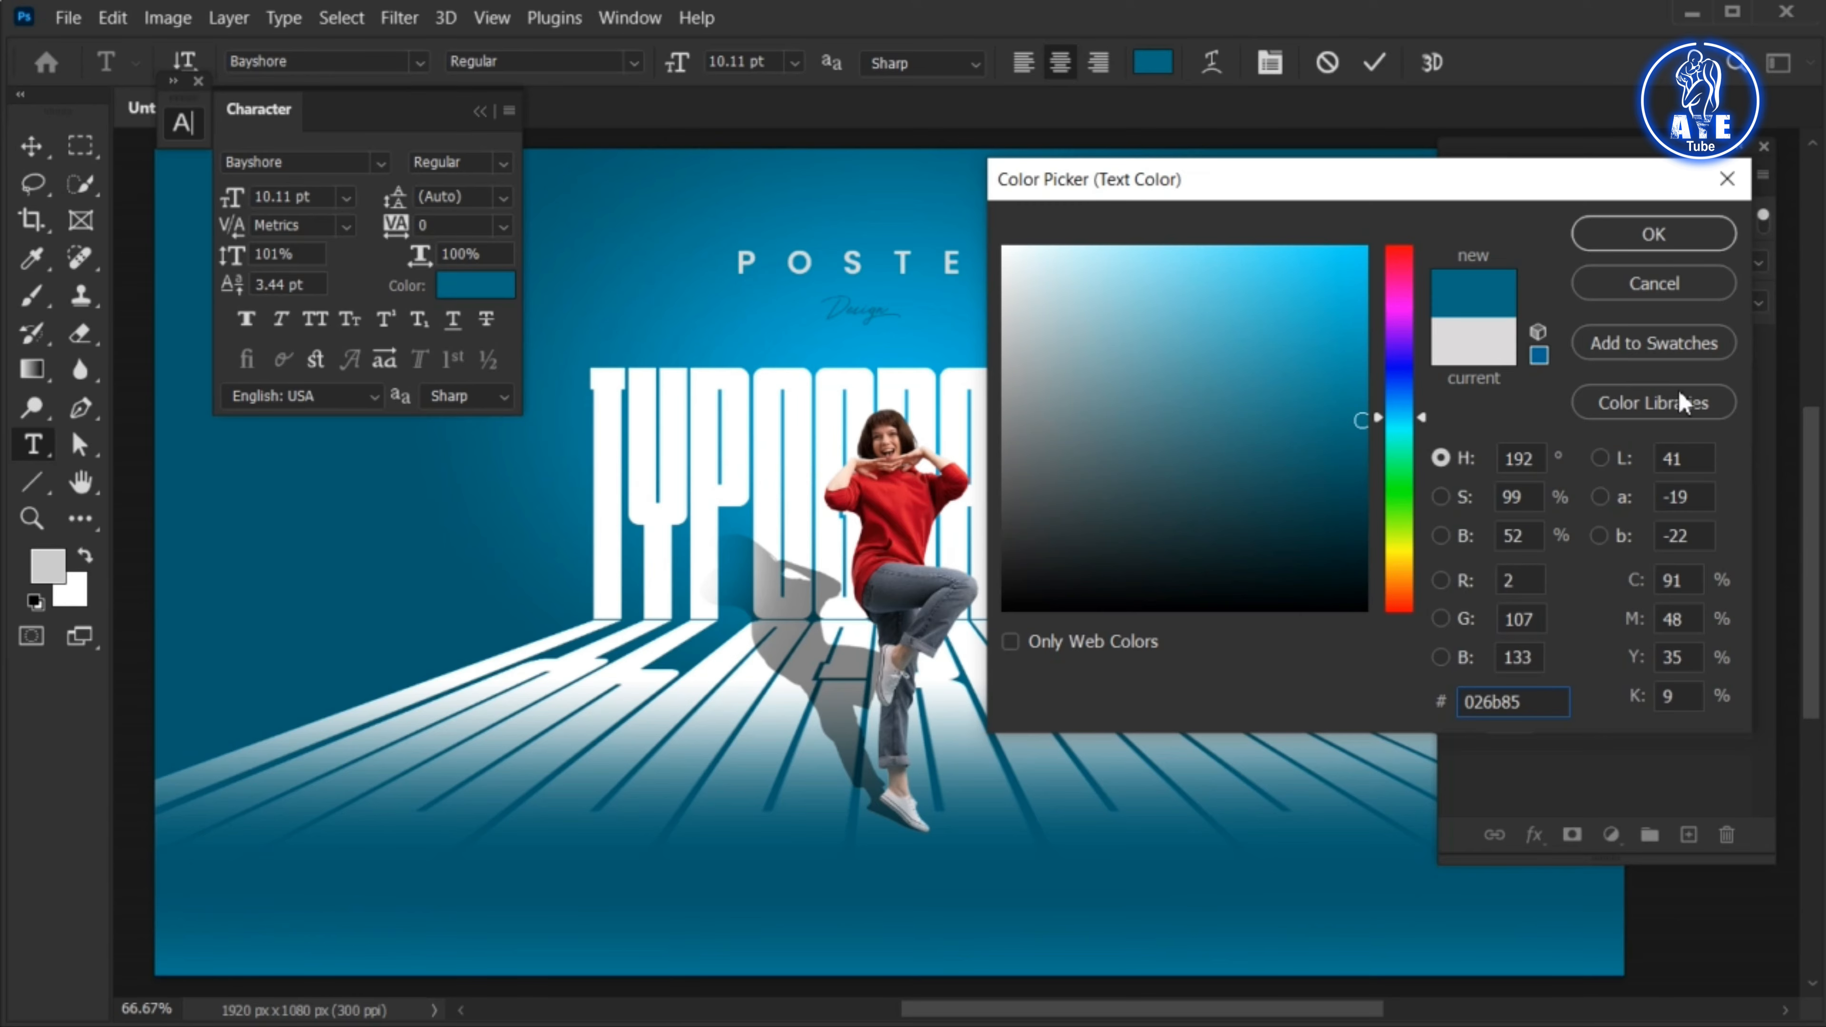
{"action": "left_click", "coordinate": [1664, 243]}
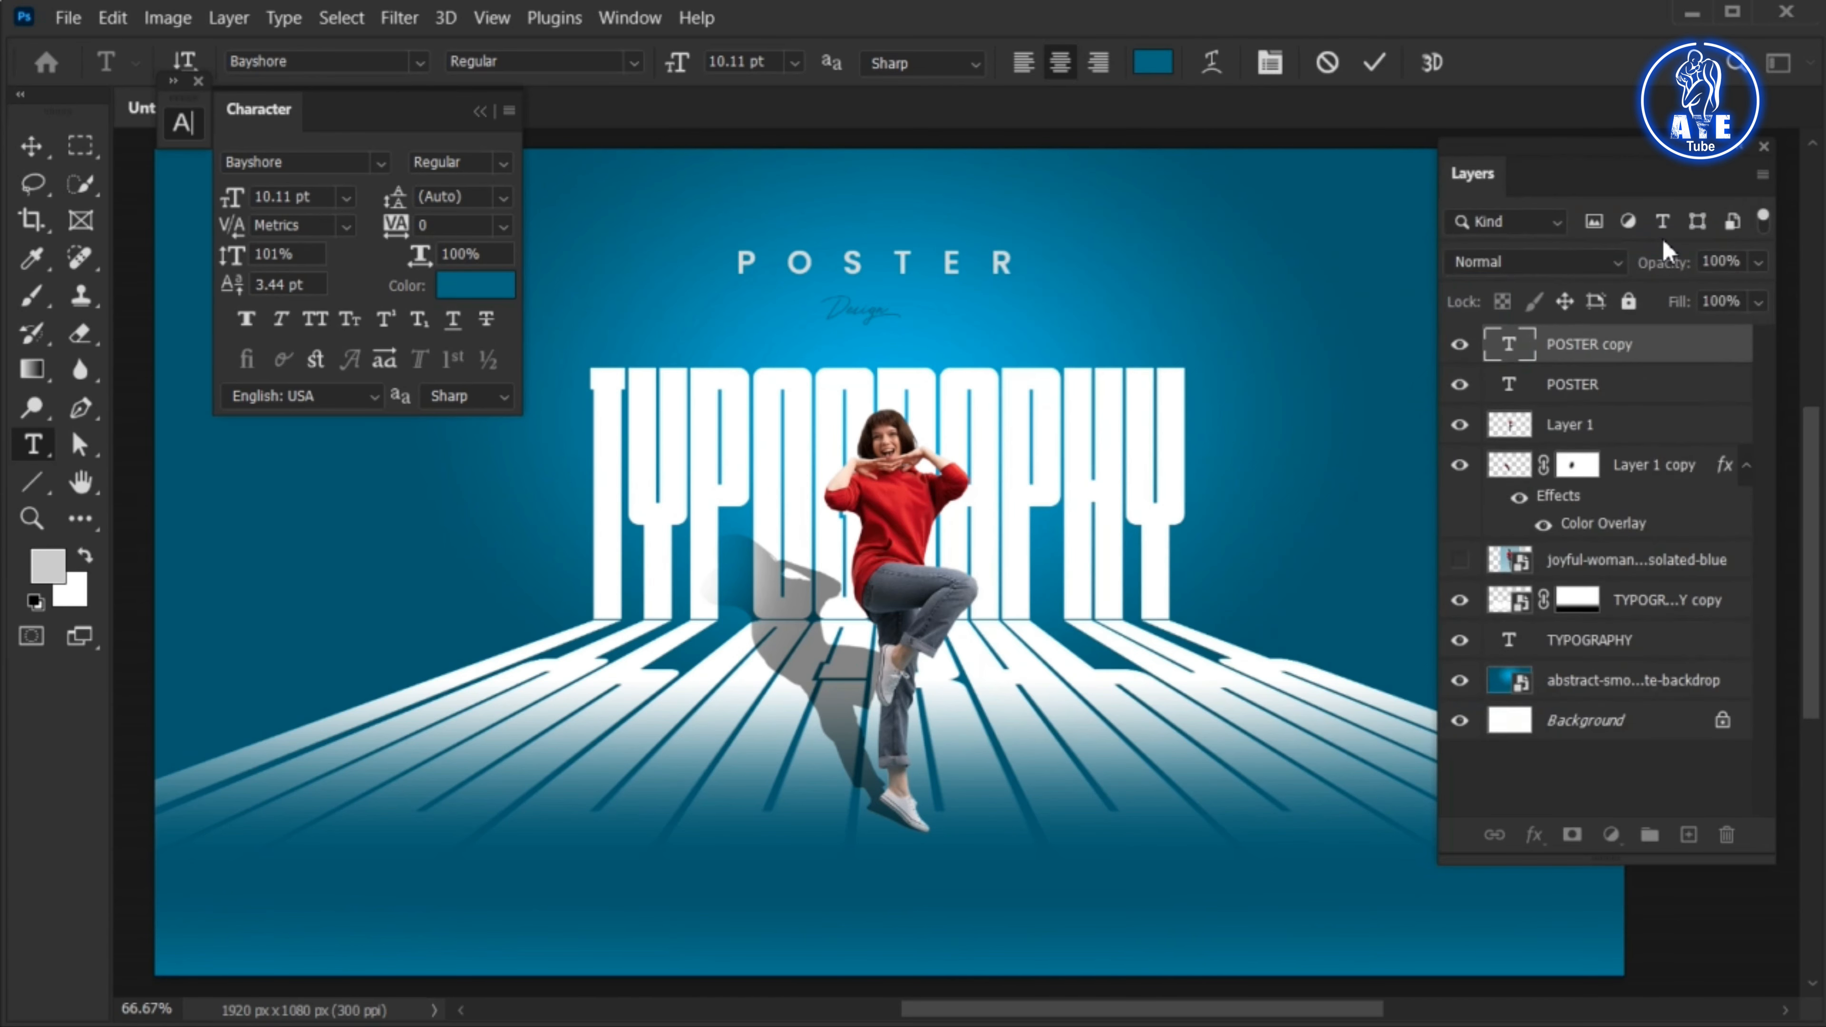
{"action": "left_click", "coordinate": [1373, 63]}
Enlarge the Design script to 15.56 pt over the end of POSTER, and move both texts closer to the TYPOGRAPHY lettering
{"action": "key", "text": "v"}
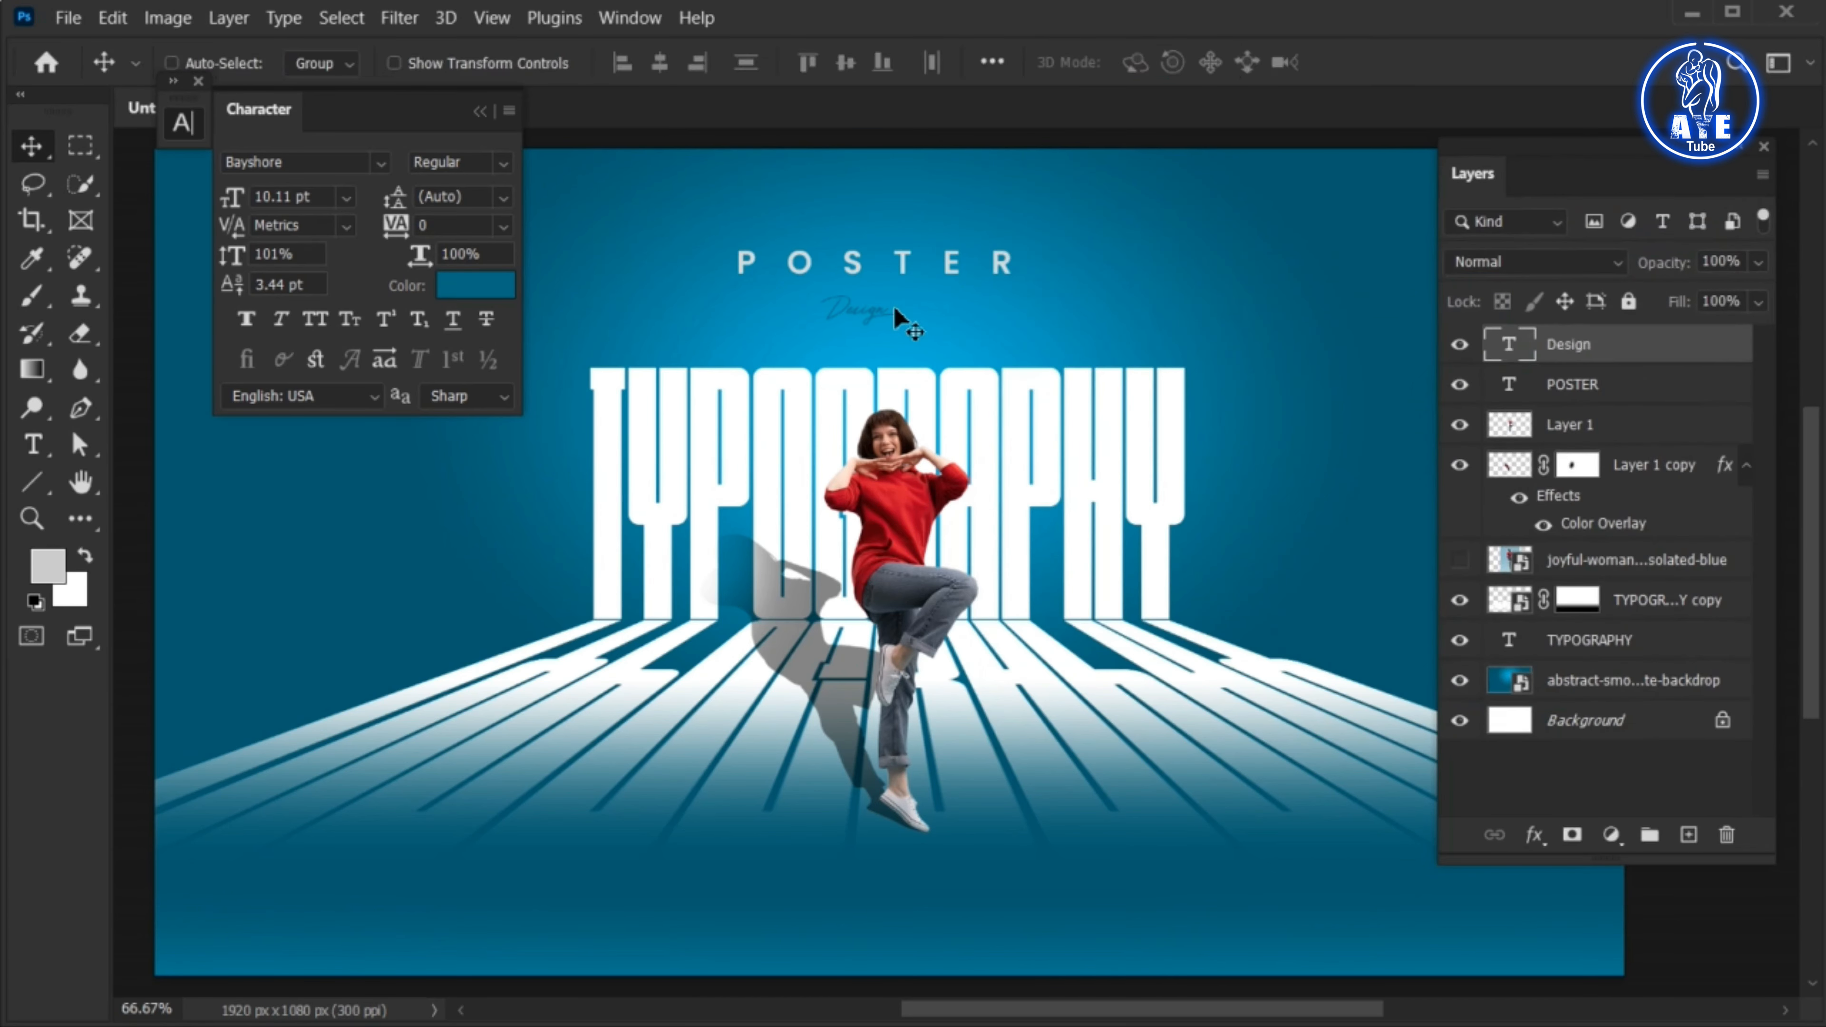
{"action": "key", "text": "ctrl+t"}
{"action": "left_click_drag", "start_coordinate": [898, 340], "coordinate": [1004, 287]}
{"action": "left_click", "coordinate": [1431, 62]}
{"action": "left_click", "coordinate": [1003, 267], "text": "shift"}
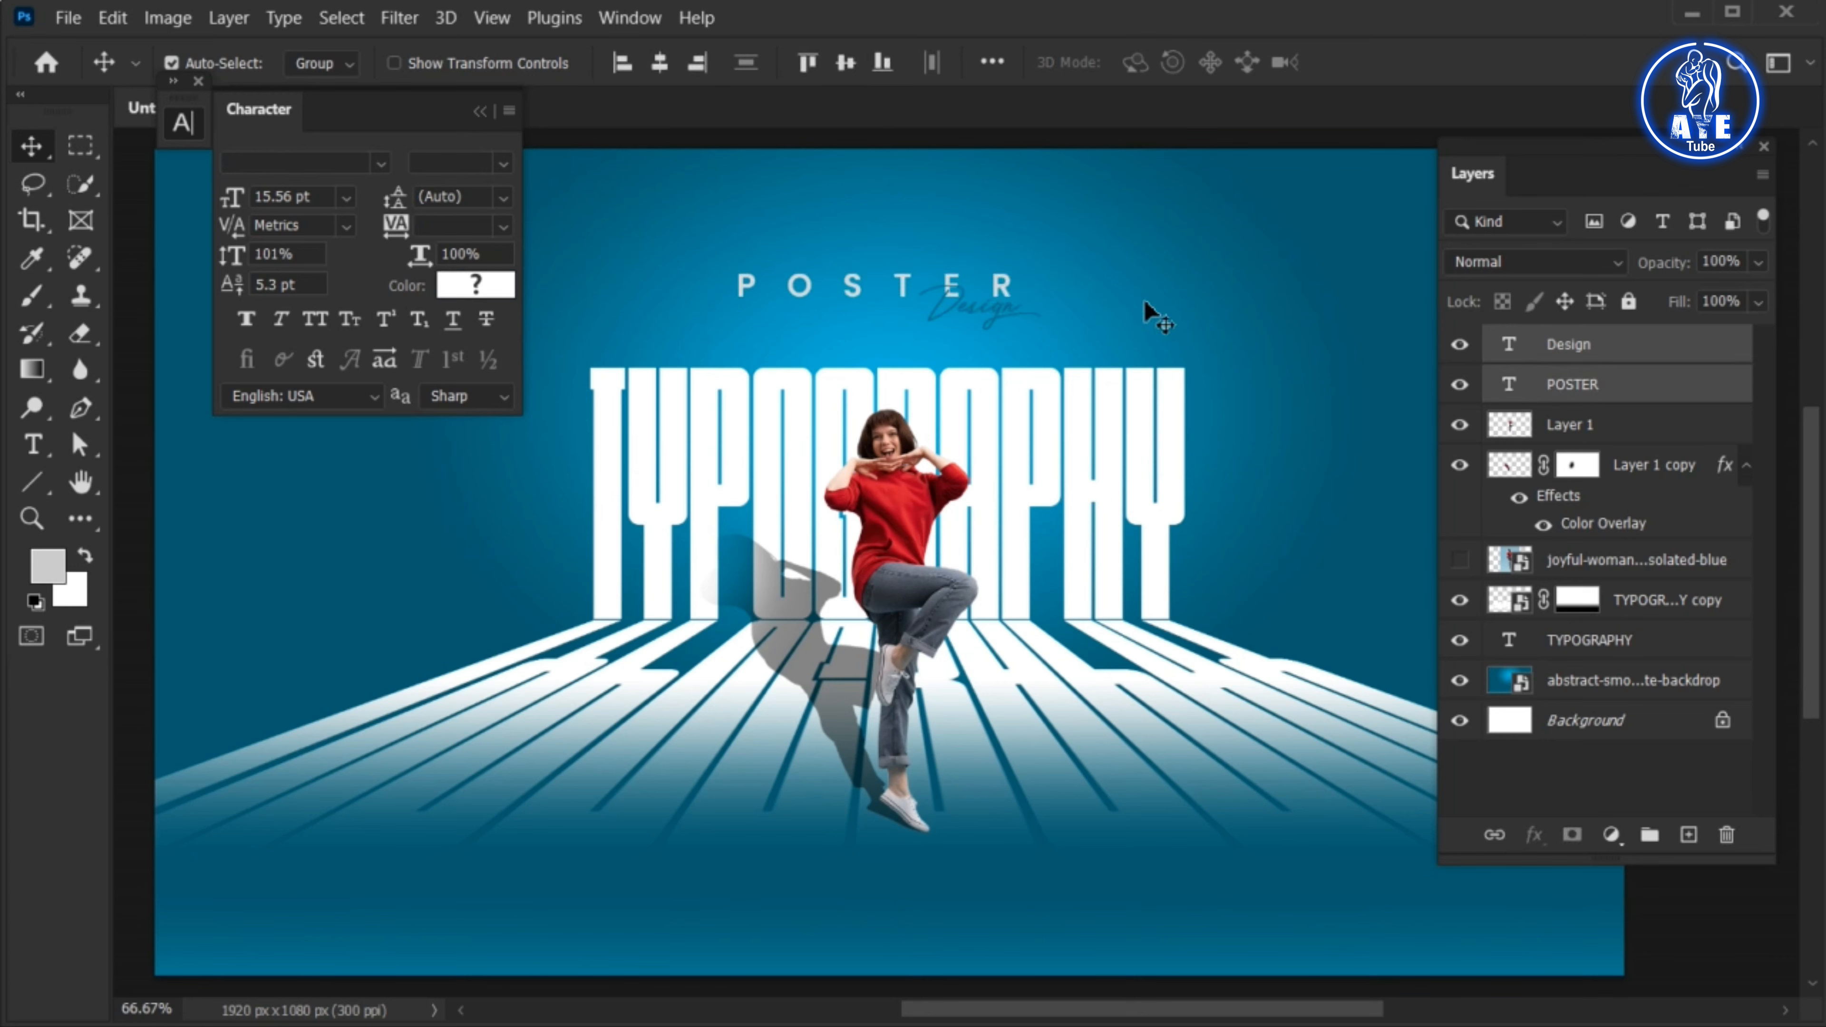
{"action": "left_click", "coordinate": [1564, 350]}
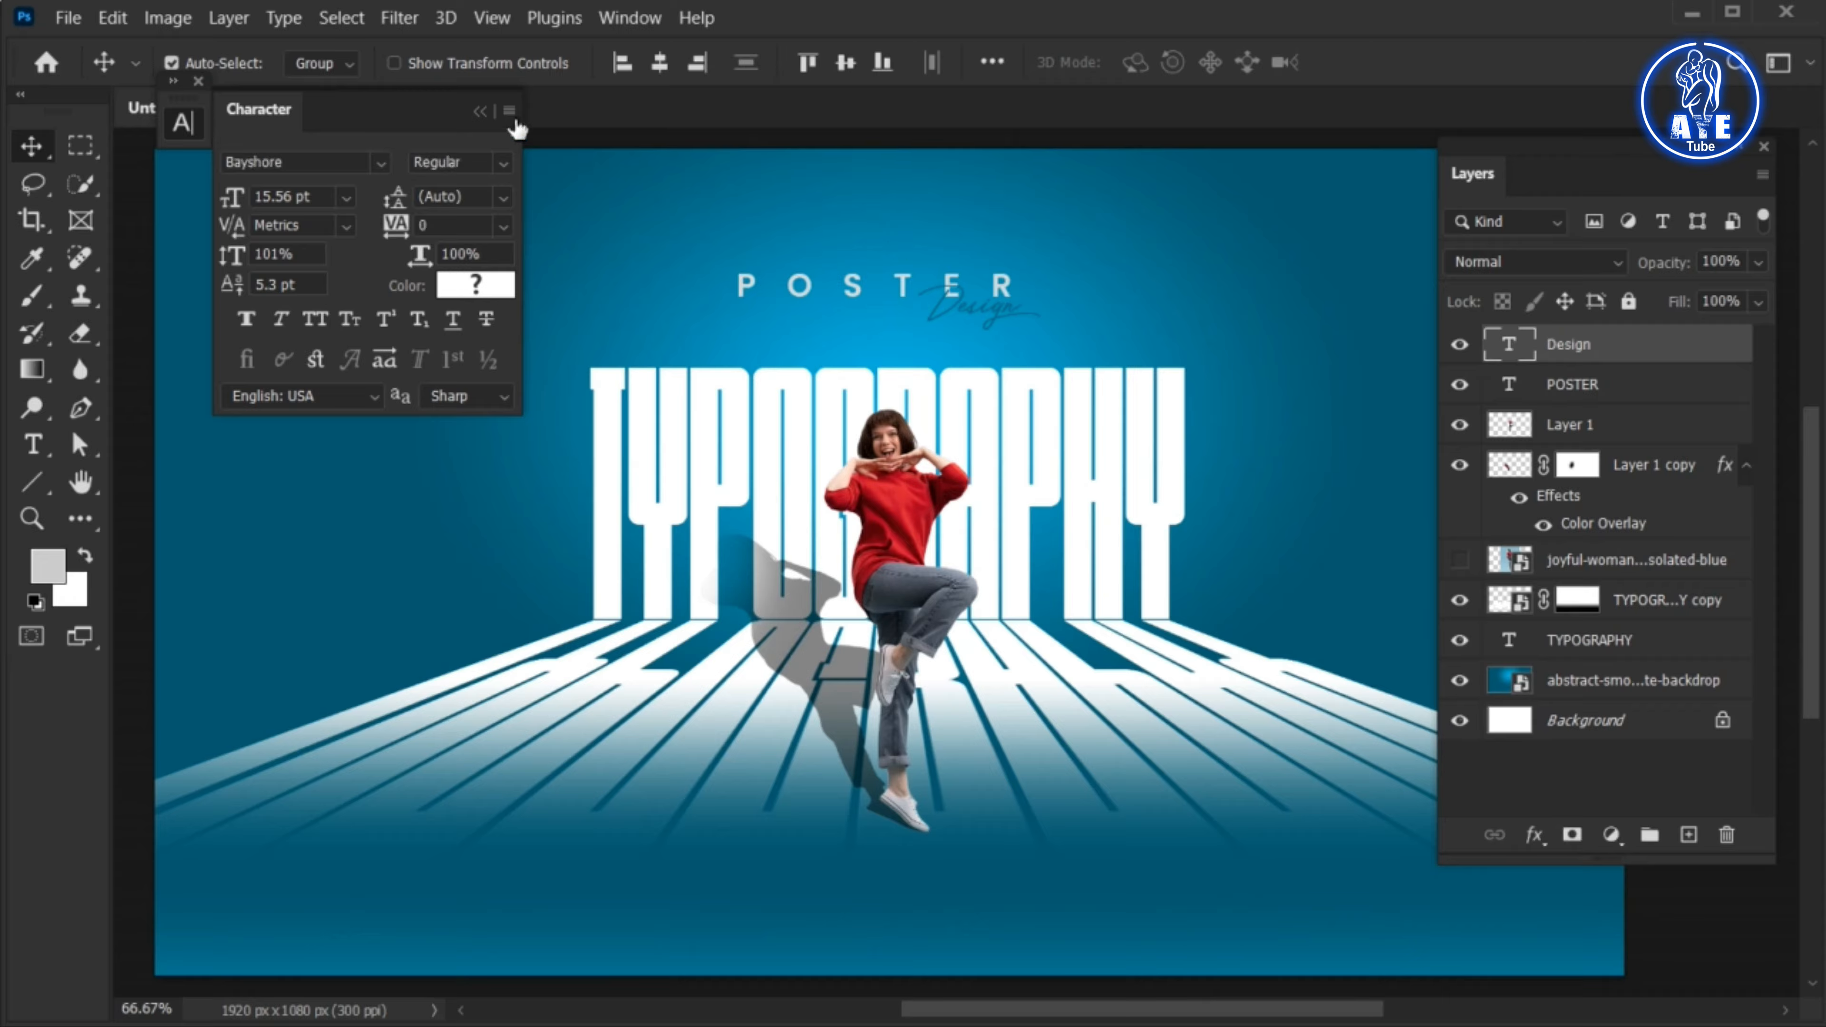
{"action": "left_click", "coordinate": [482, 109]}
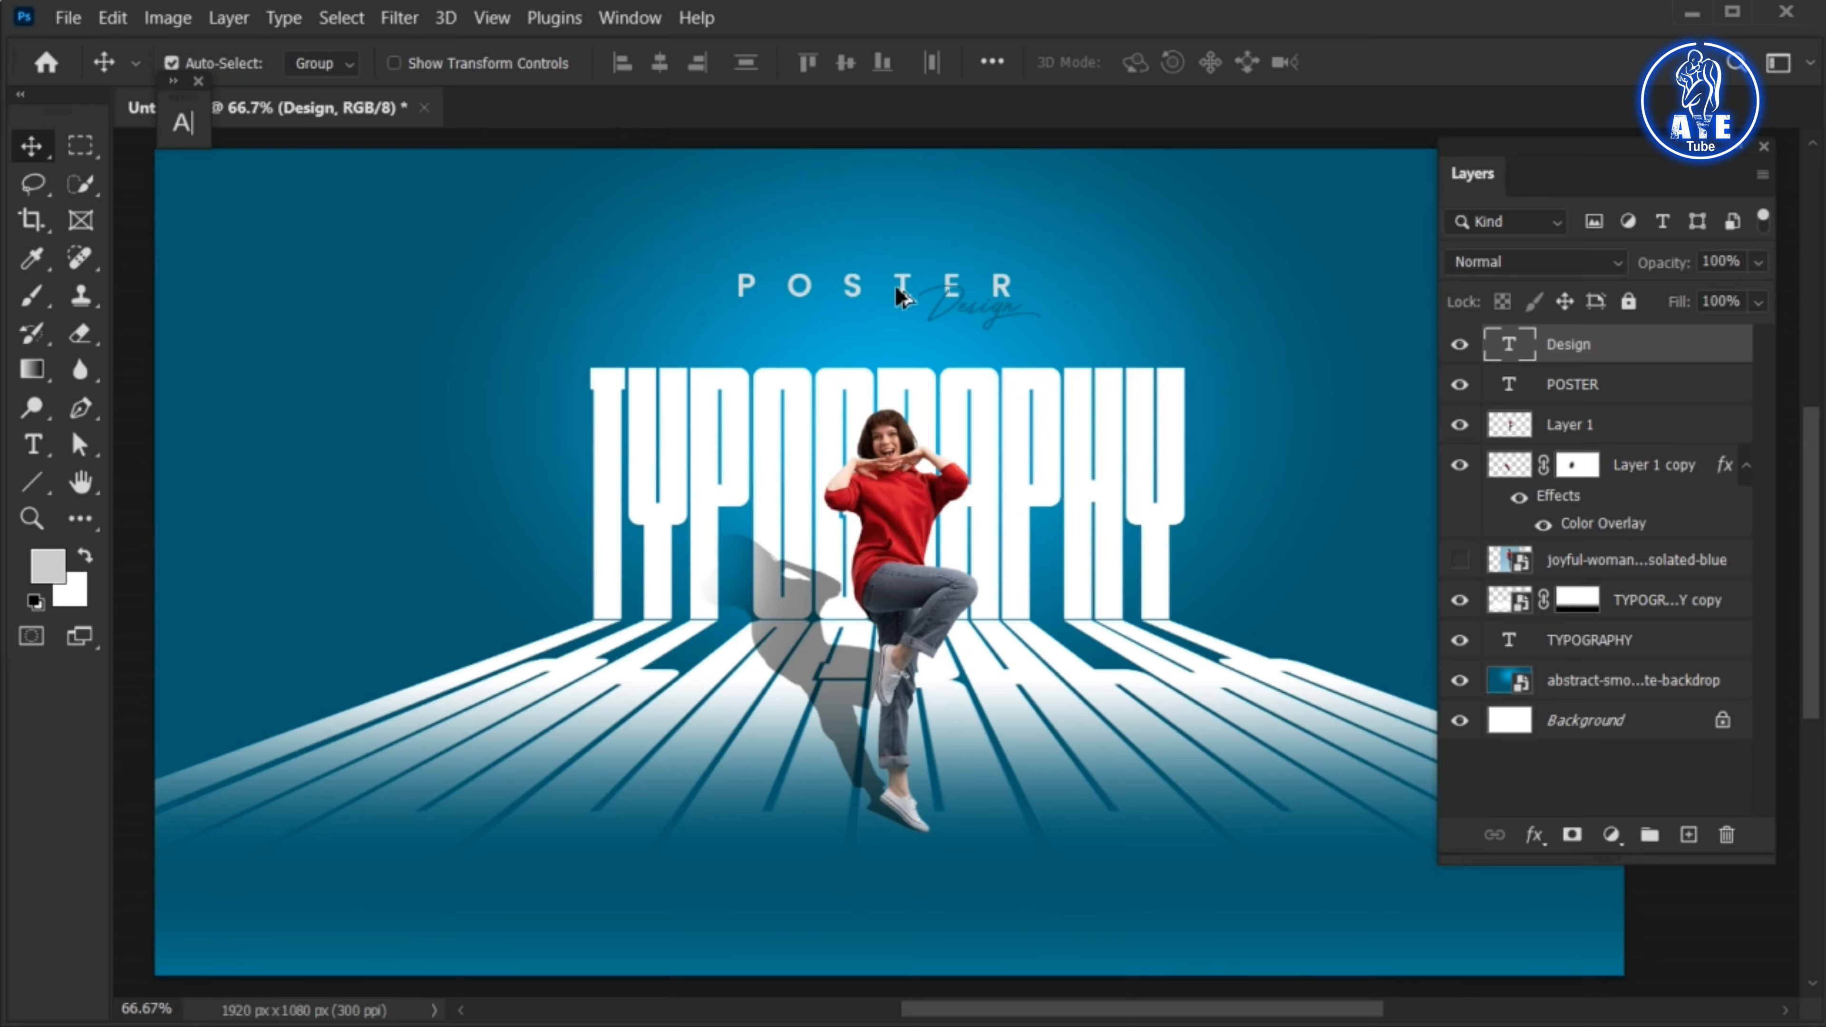
Copy the POSTER title to below the woman's foot and change the copy's text to JZ GRAPHICS
{"action": "left_click_drag", "start_coordinate": [896, 289], "coordinate": [867, 878]}
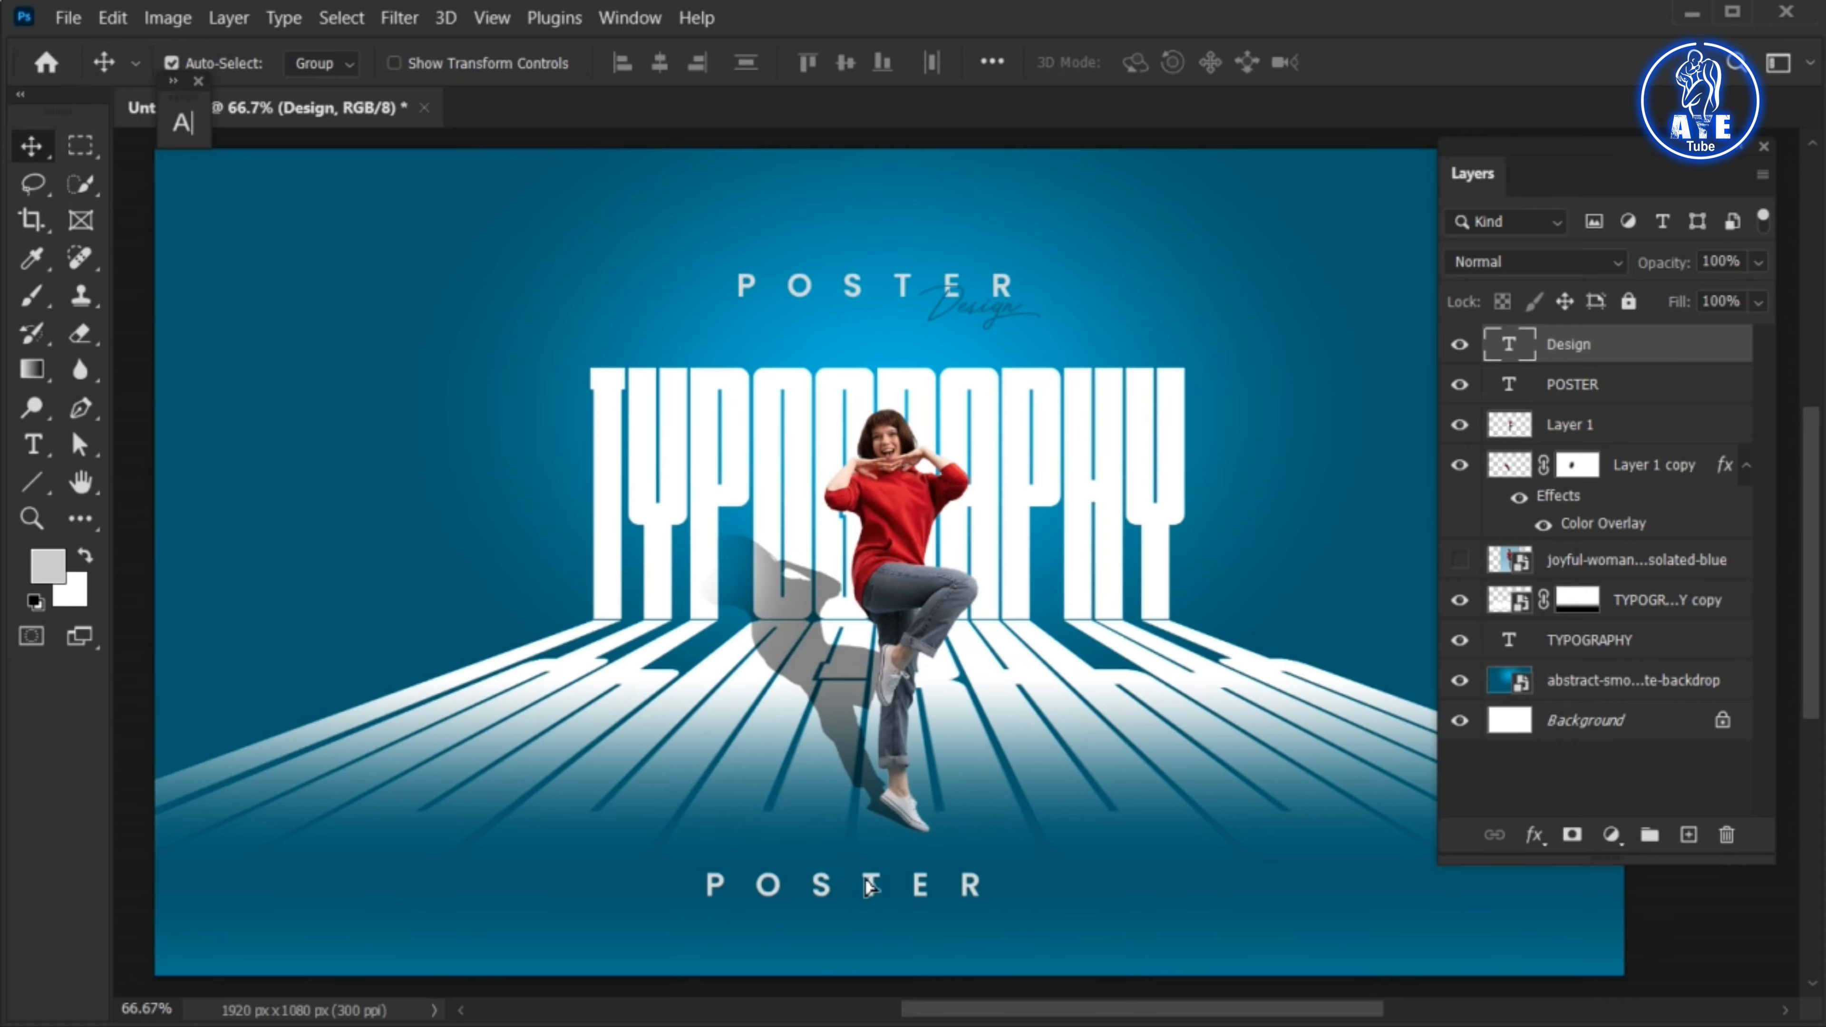
{"action": "double_click", "coordinate": [867, 888]}
{"action": "type", "text": "JZ GRAPHICS"}
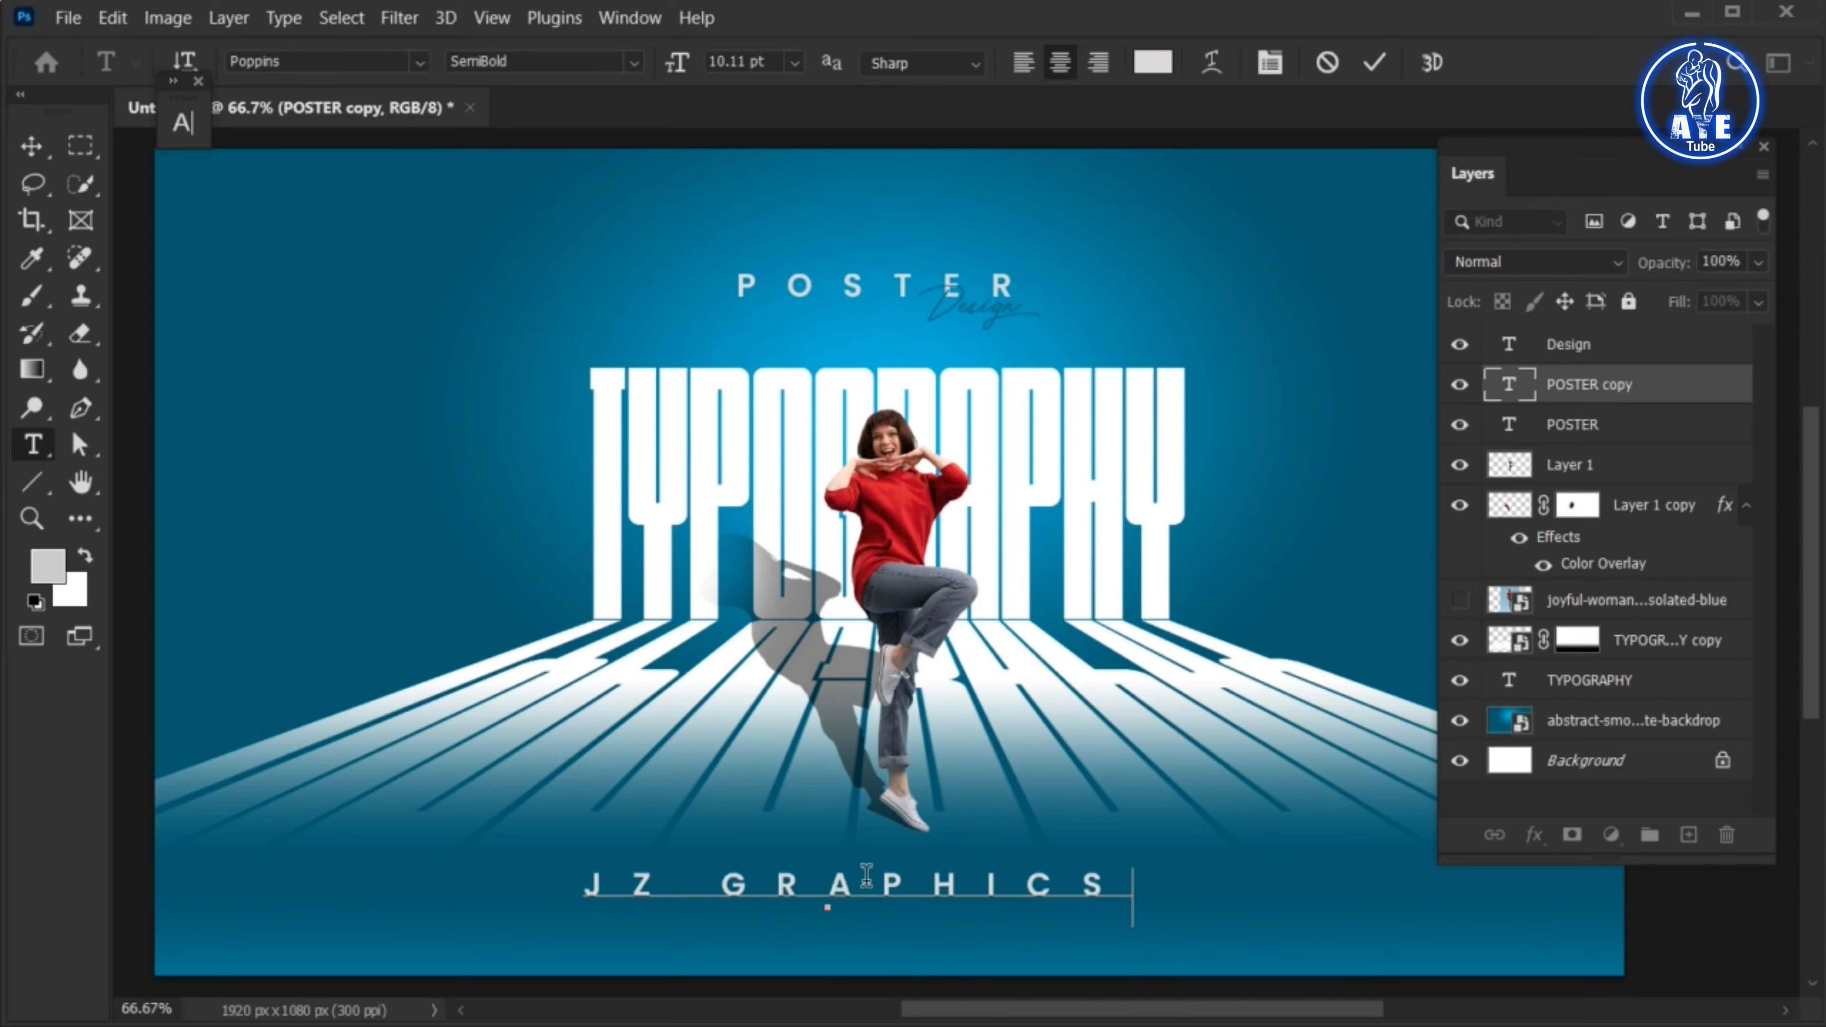
{"action": "key", "text": "ctrl+Return"}
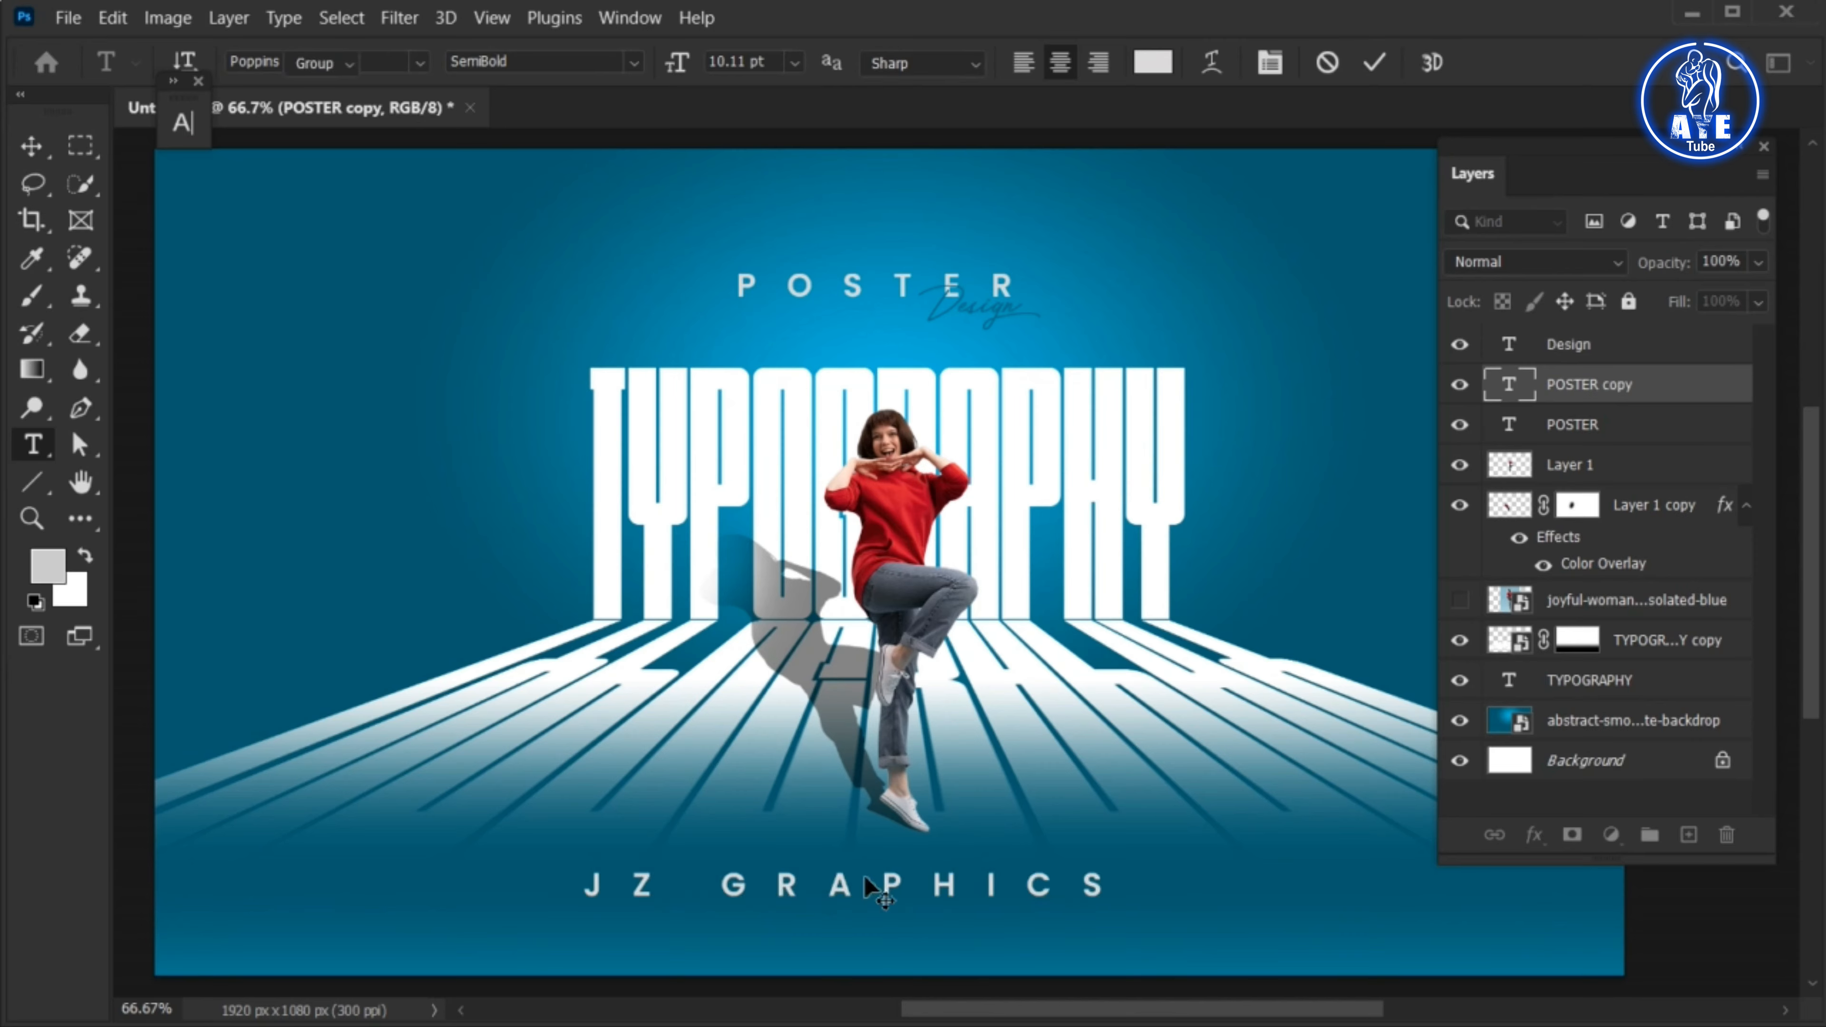
Scale the JZ GRAPHICS text to about 75% and align it beneath the woman
{"action": "key", "text": "ctrl+t"}
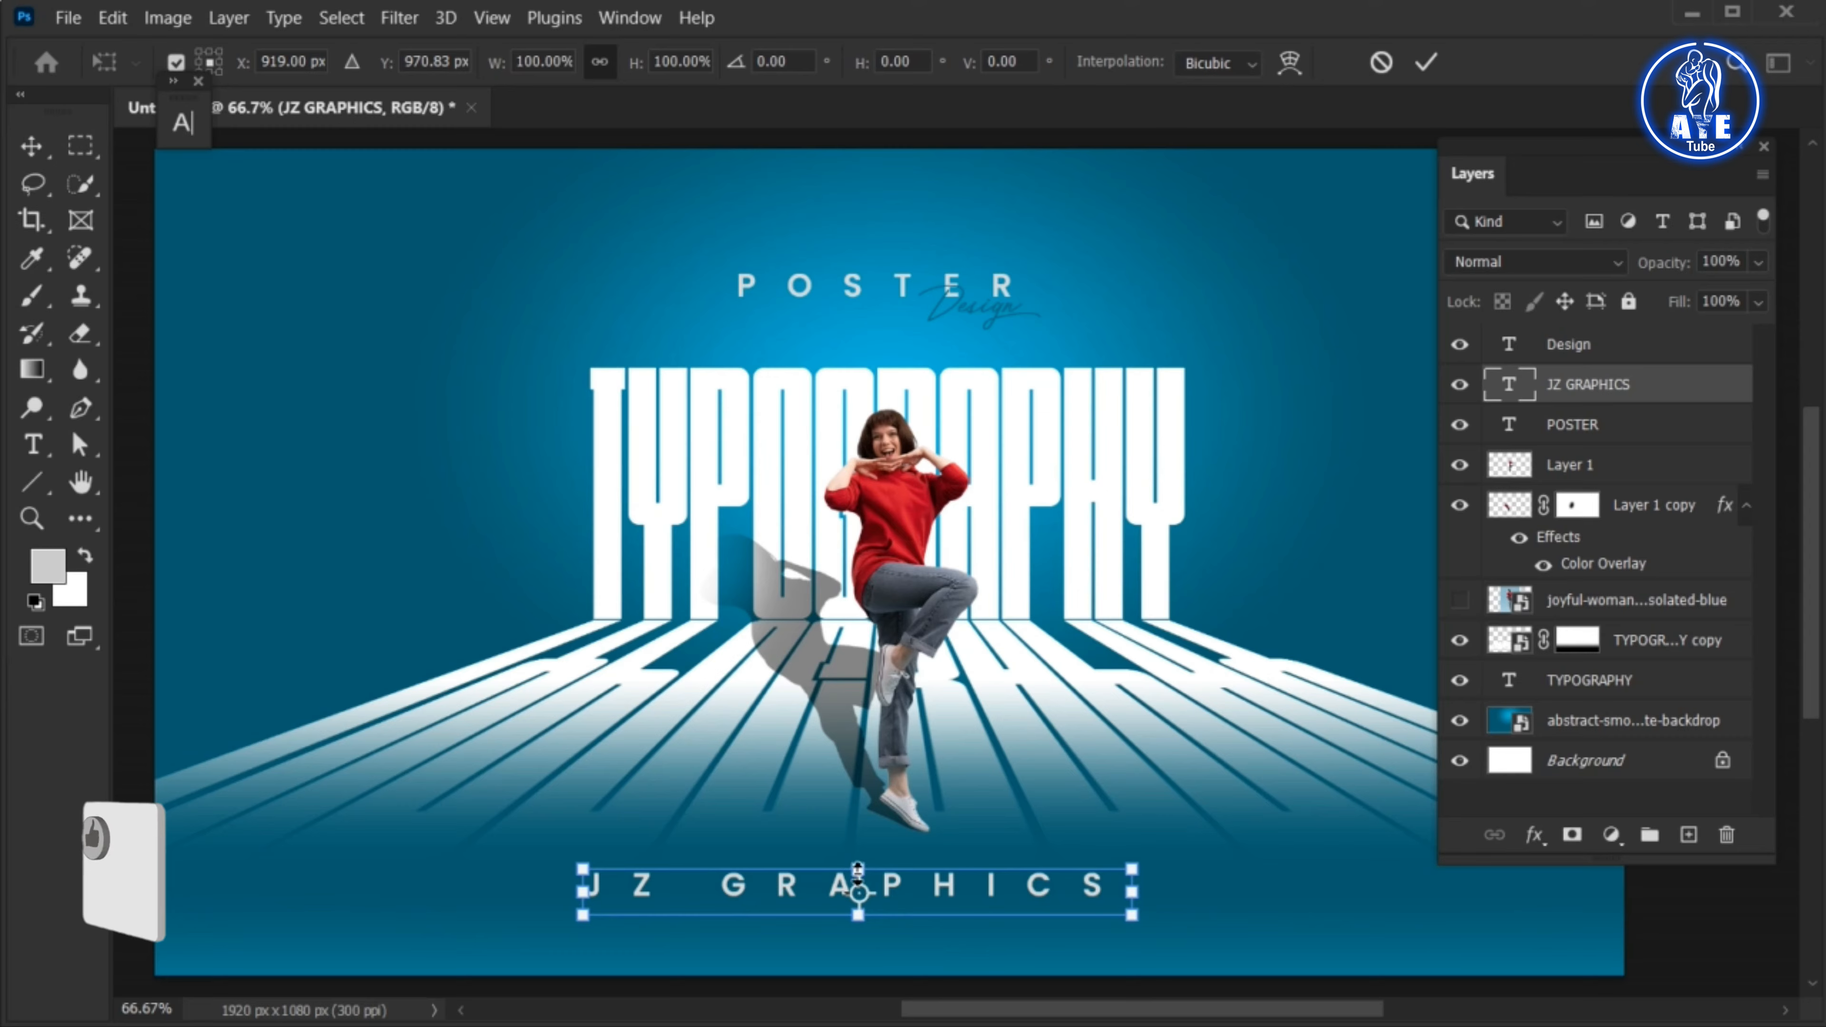
{"action": "left_click_drag", "start_coordinate": [857, 870], "coordinate": [858, 873]}
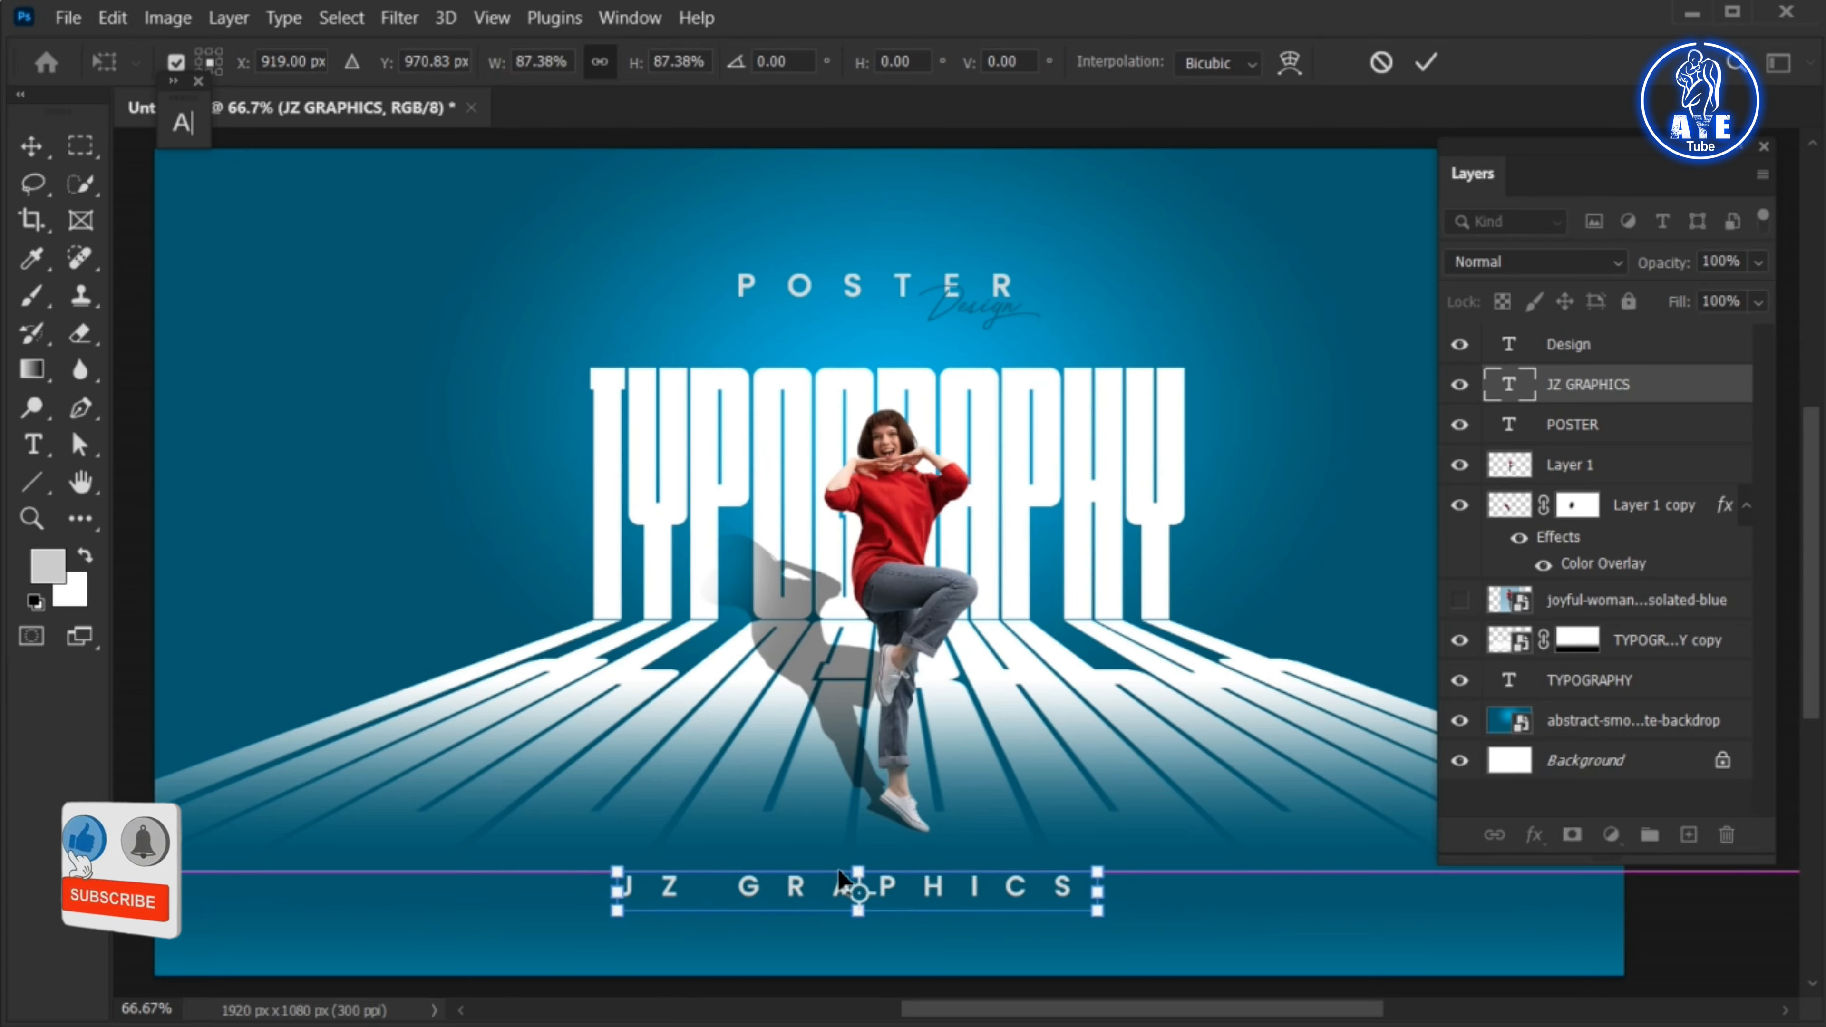
{"action": "left_click_drag", "start_coordinate": [616, 910], "coordinate": [652, 910]}
{"action": "left_click_drag", "start_coordinate": [810, 882], "coordinate": [825, 878]}
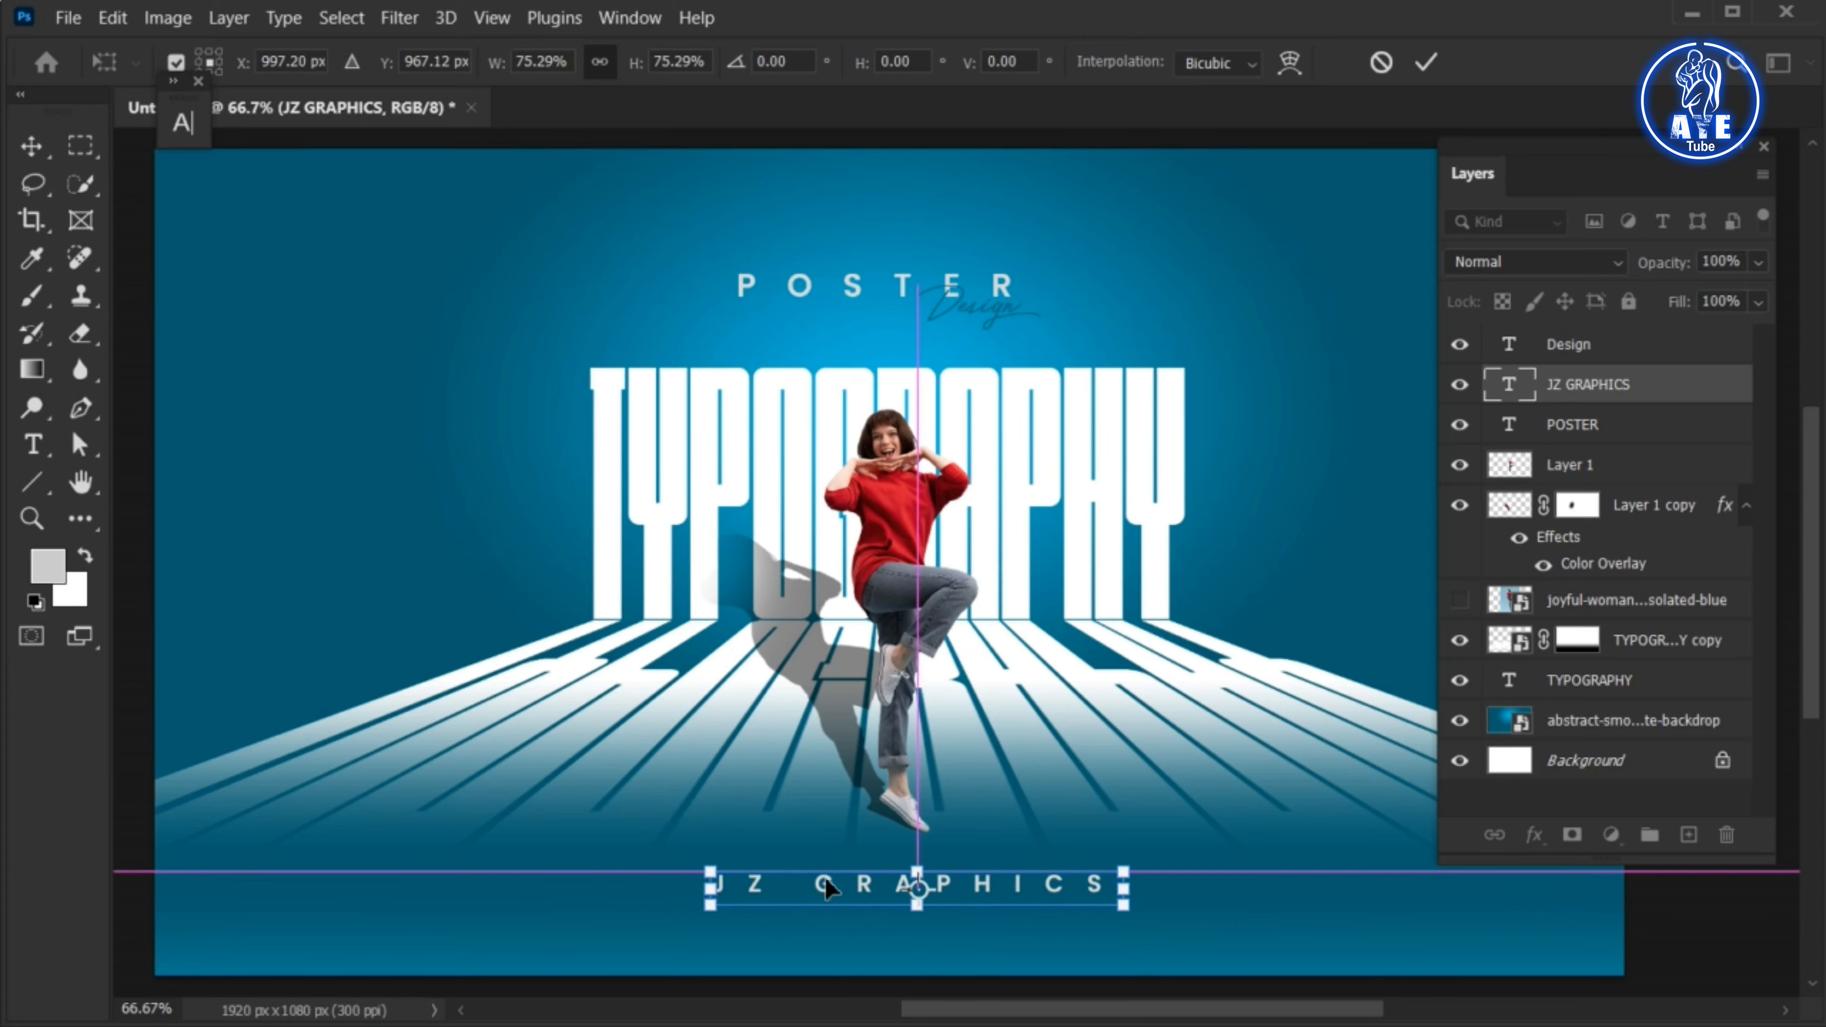
{"action": "key", "text": "Return"}
Widen the letter spacing of JZ GRAPHICS and move the line up slightly, centred beneath the woman
{"action": "double_click", "coordinate": [826, 891]}
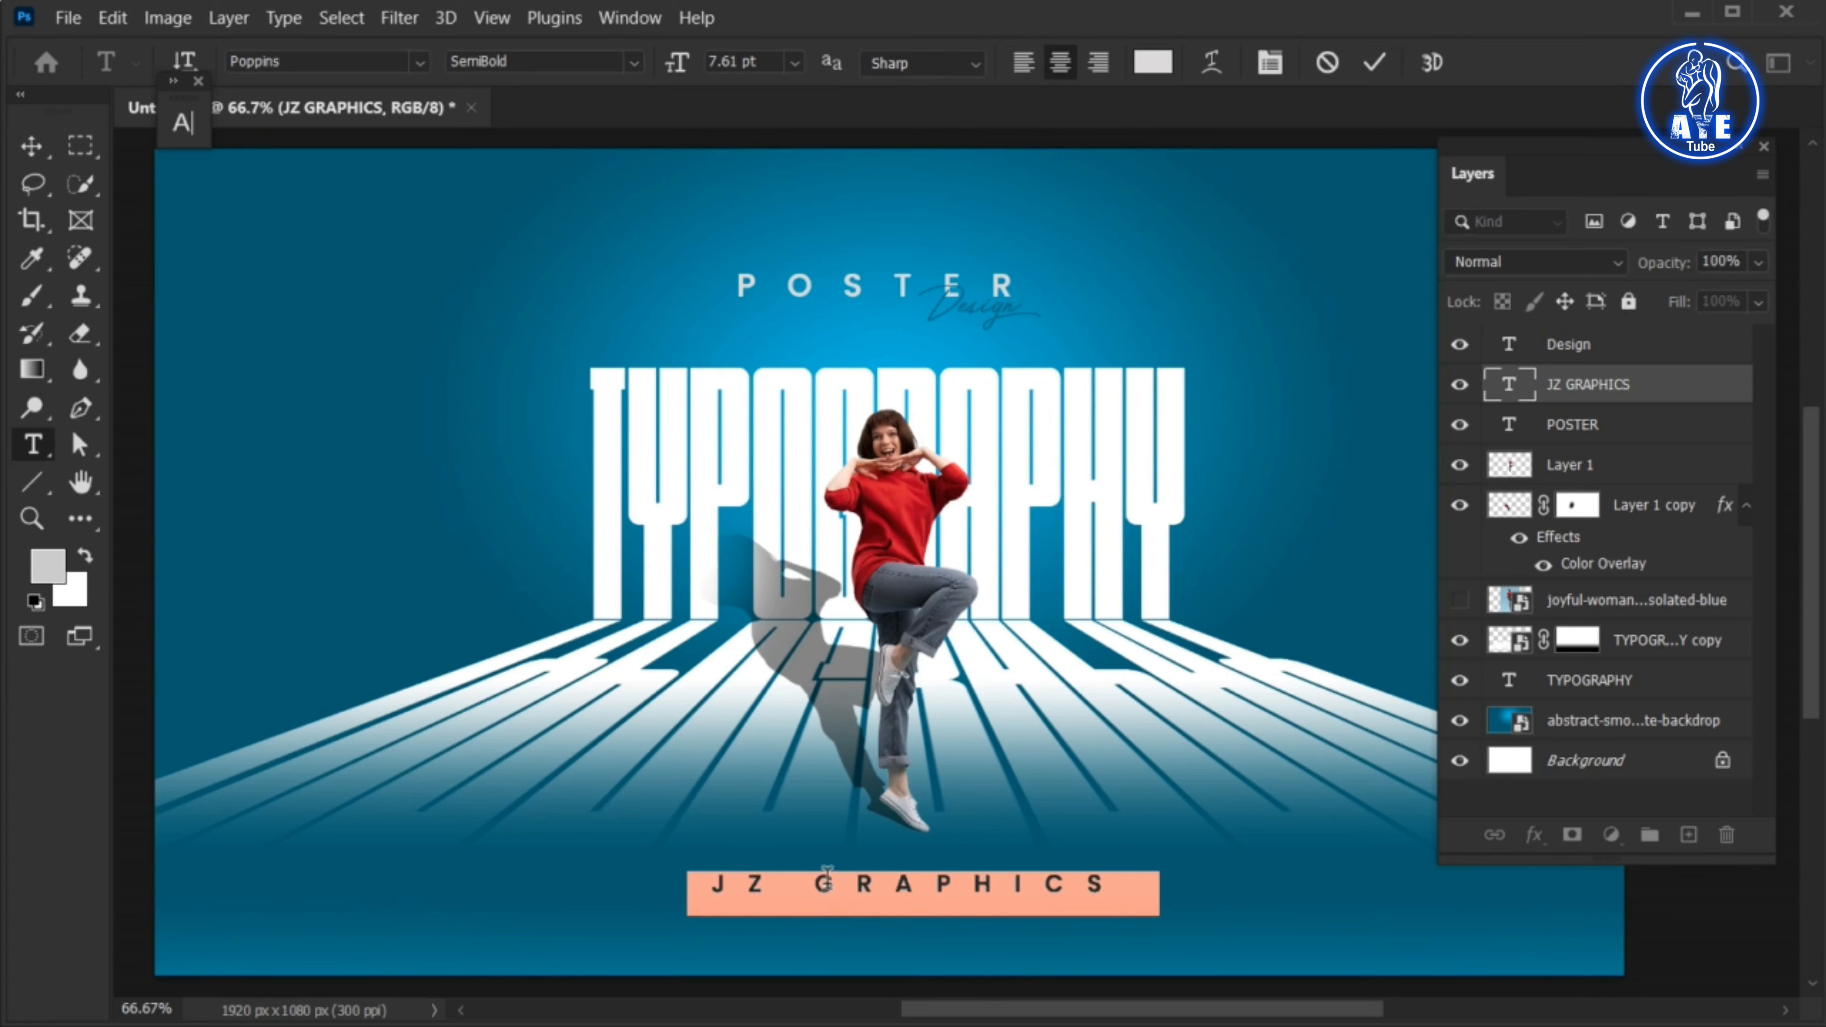
{"action": "left_click", "coordinate": [1375, 65]}
{"action": "left_click_drag", "start_coordinate": [860, 878], "coordinate": [850, 867]}
Add a wide paragraph text box with placeholder text beneath JZ GRAPHICS, set in Poppins Light
{"action": "left_click", "coordinate": [1620, 357]}
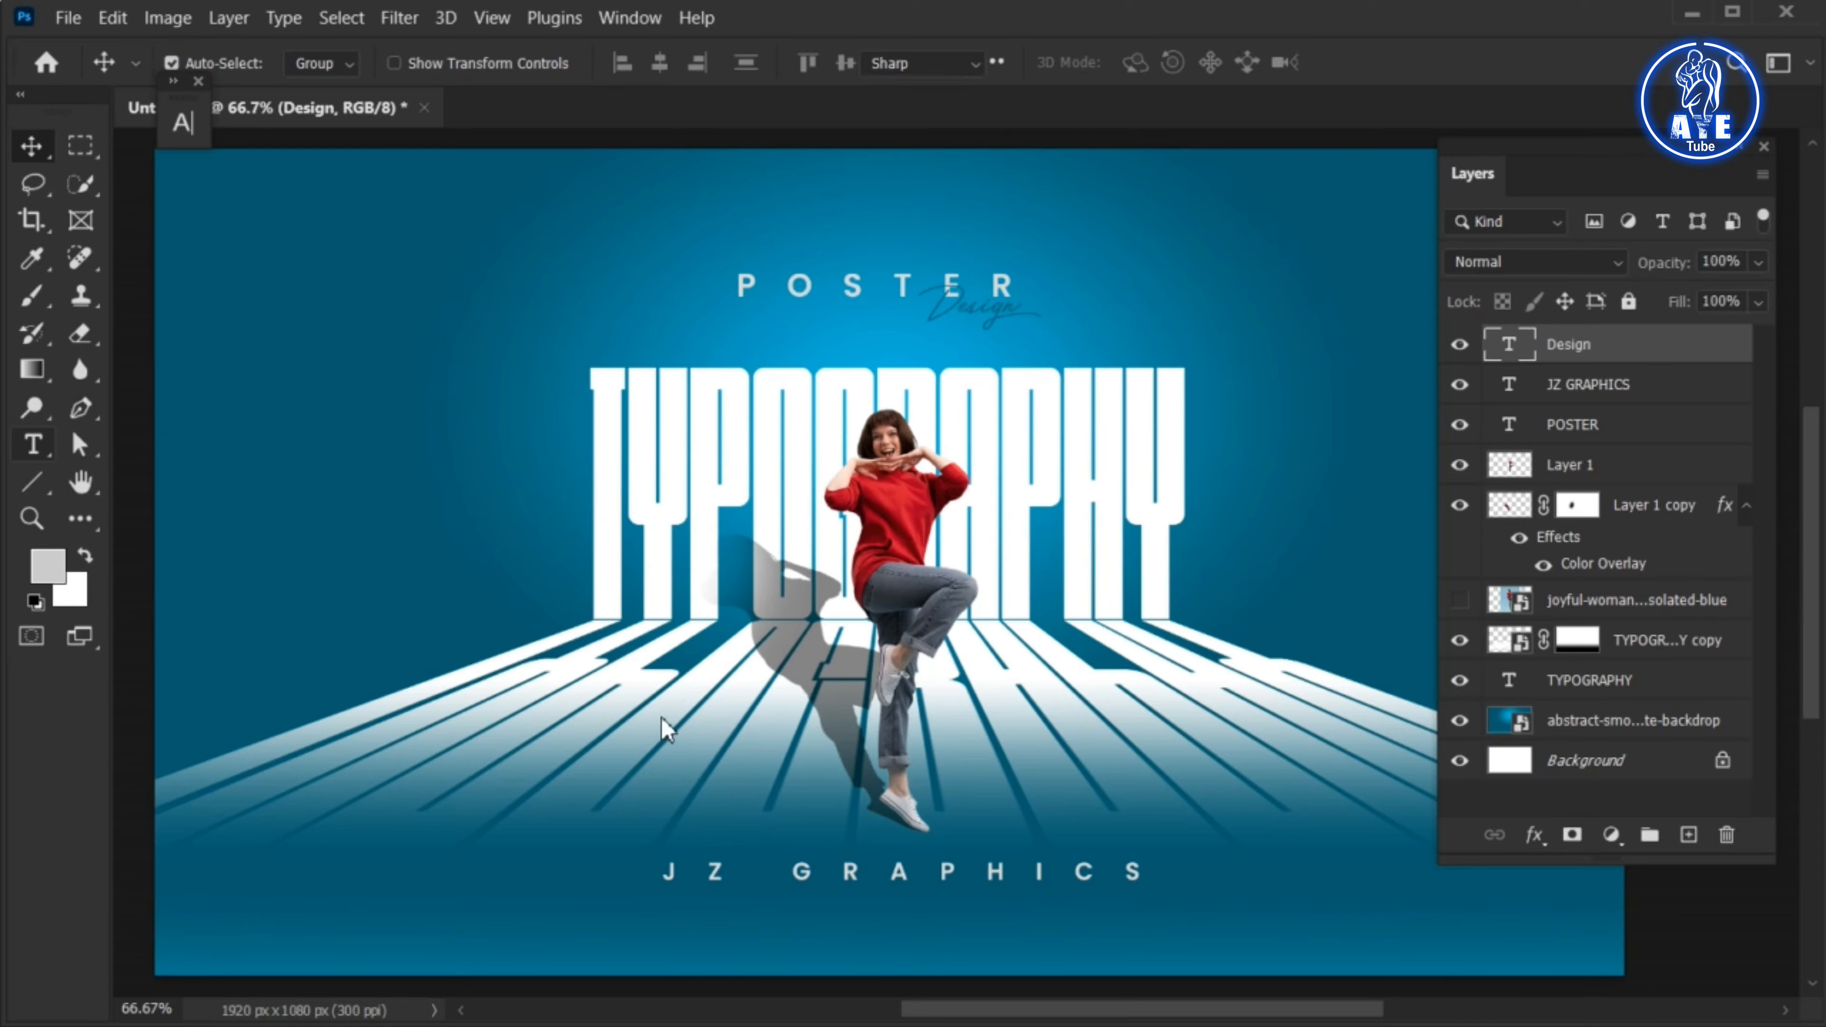
{"action": "key", "text": "t"}
{"action": "left_click_drag", "start_coordinate": [560, 898], "coordinate": [1284, 979]}
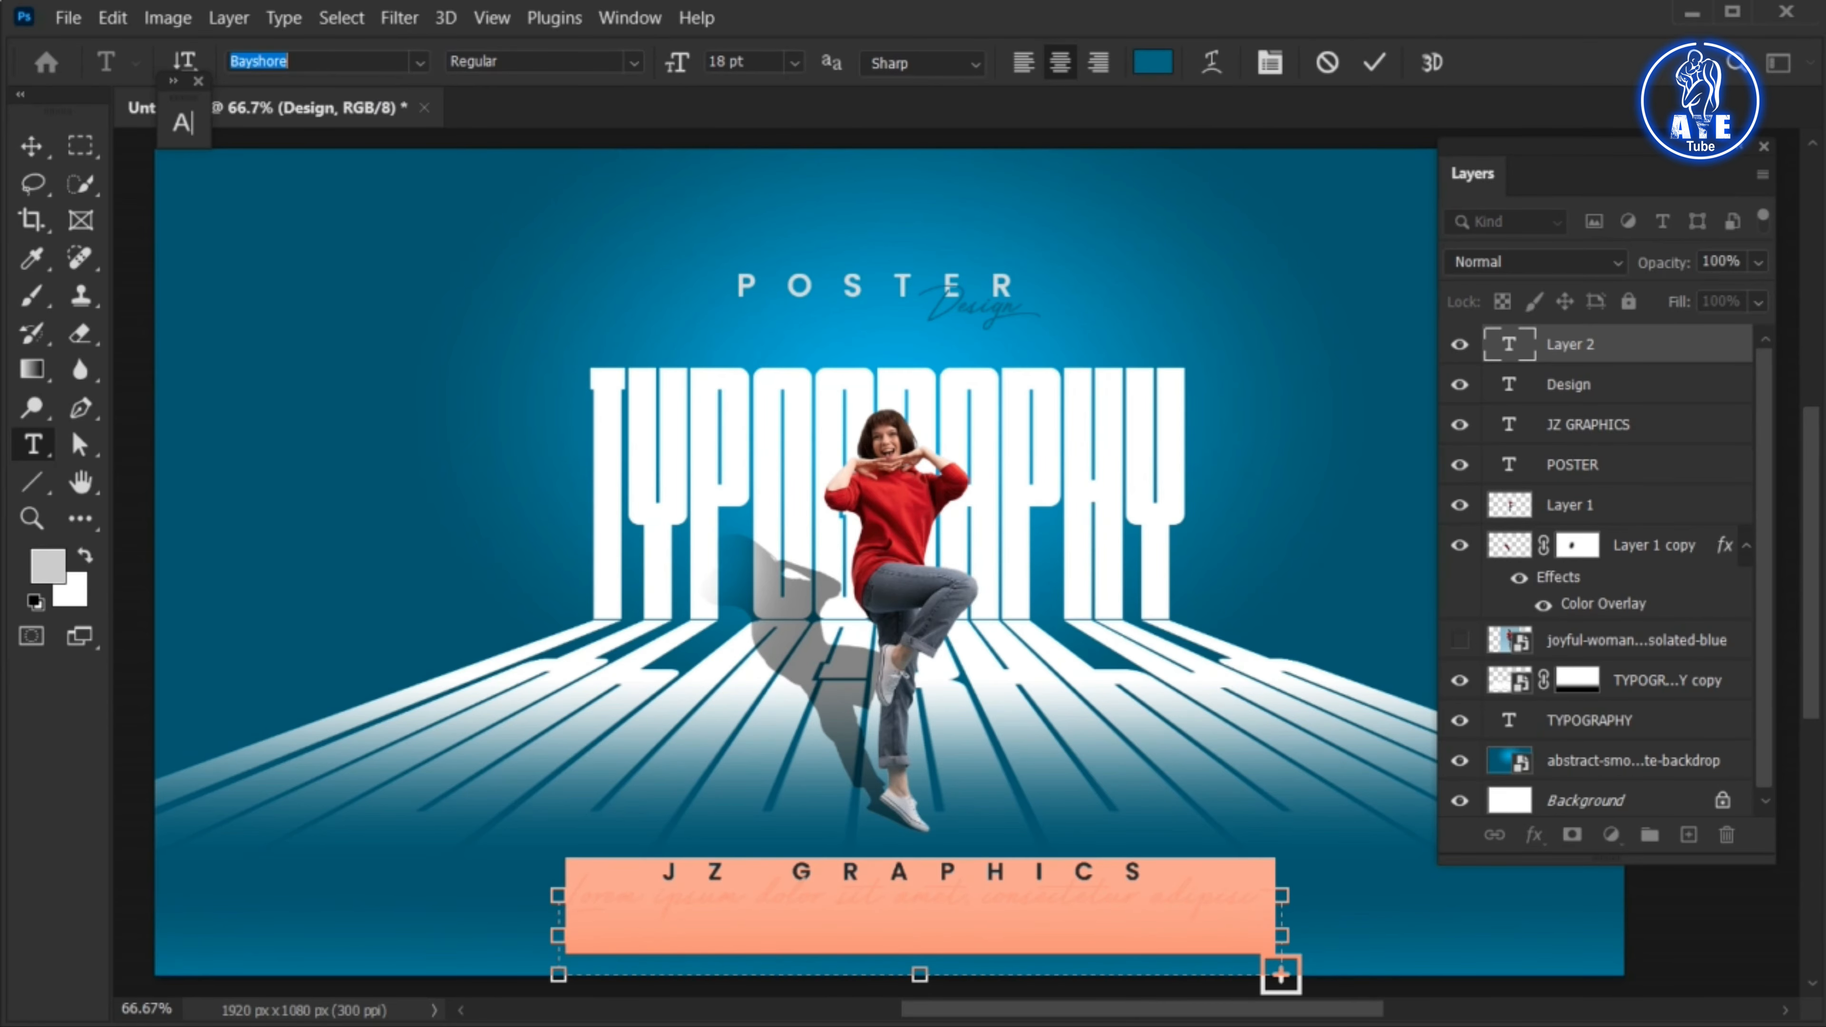
{"action": "type", "text": "POPPINS"}
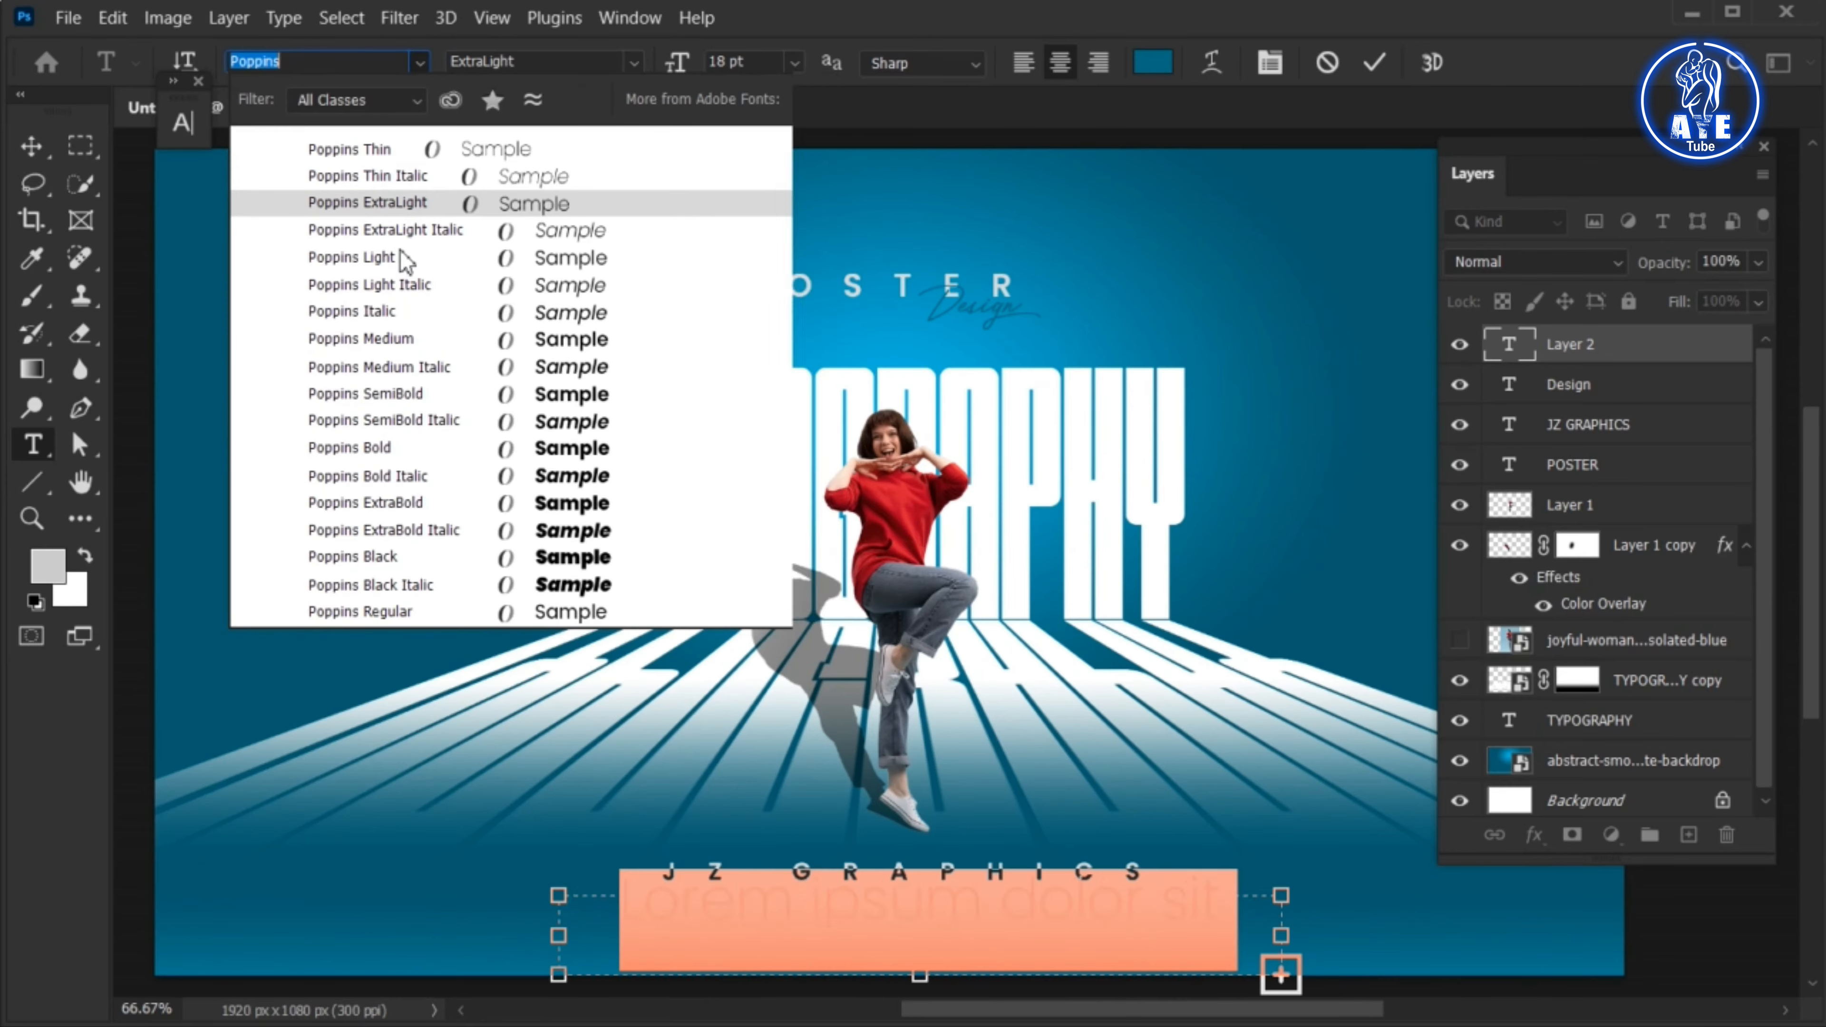
{"action": "left_click", "coordinate": [400, 254]}
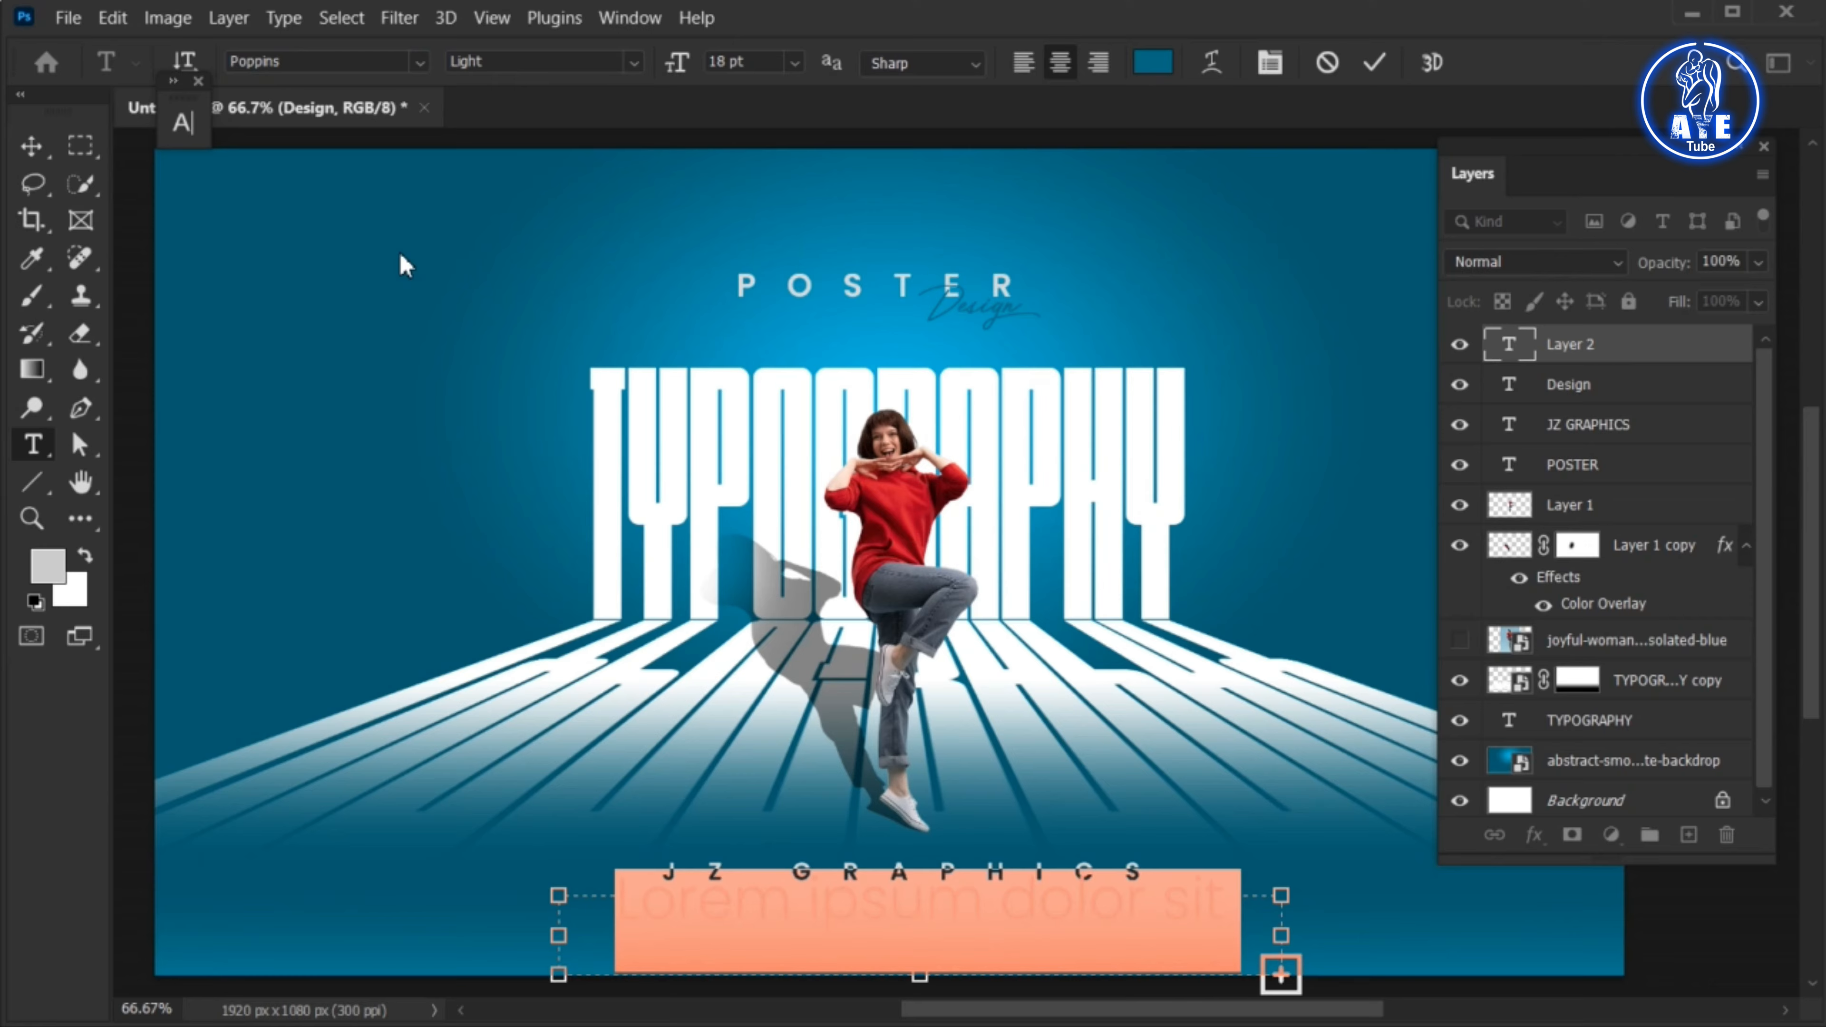
Set the placeholder paragraph's font size to 8 pt
{"action": "left_click", "coordinate": [795, 63]}
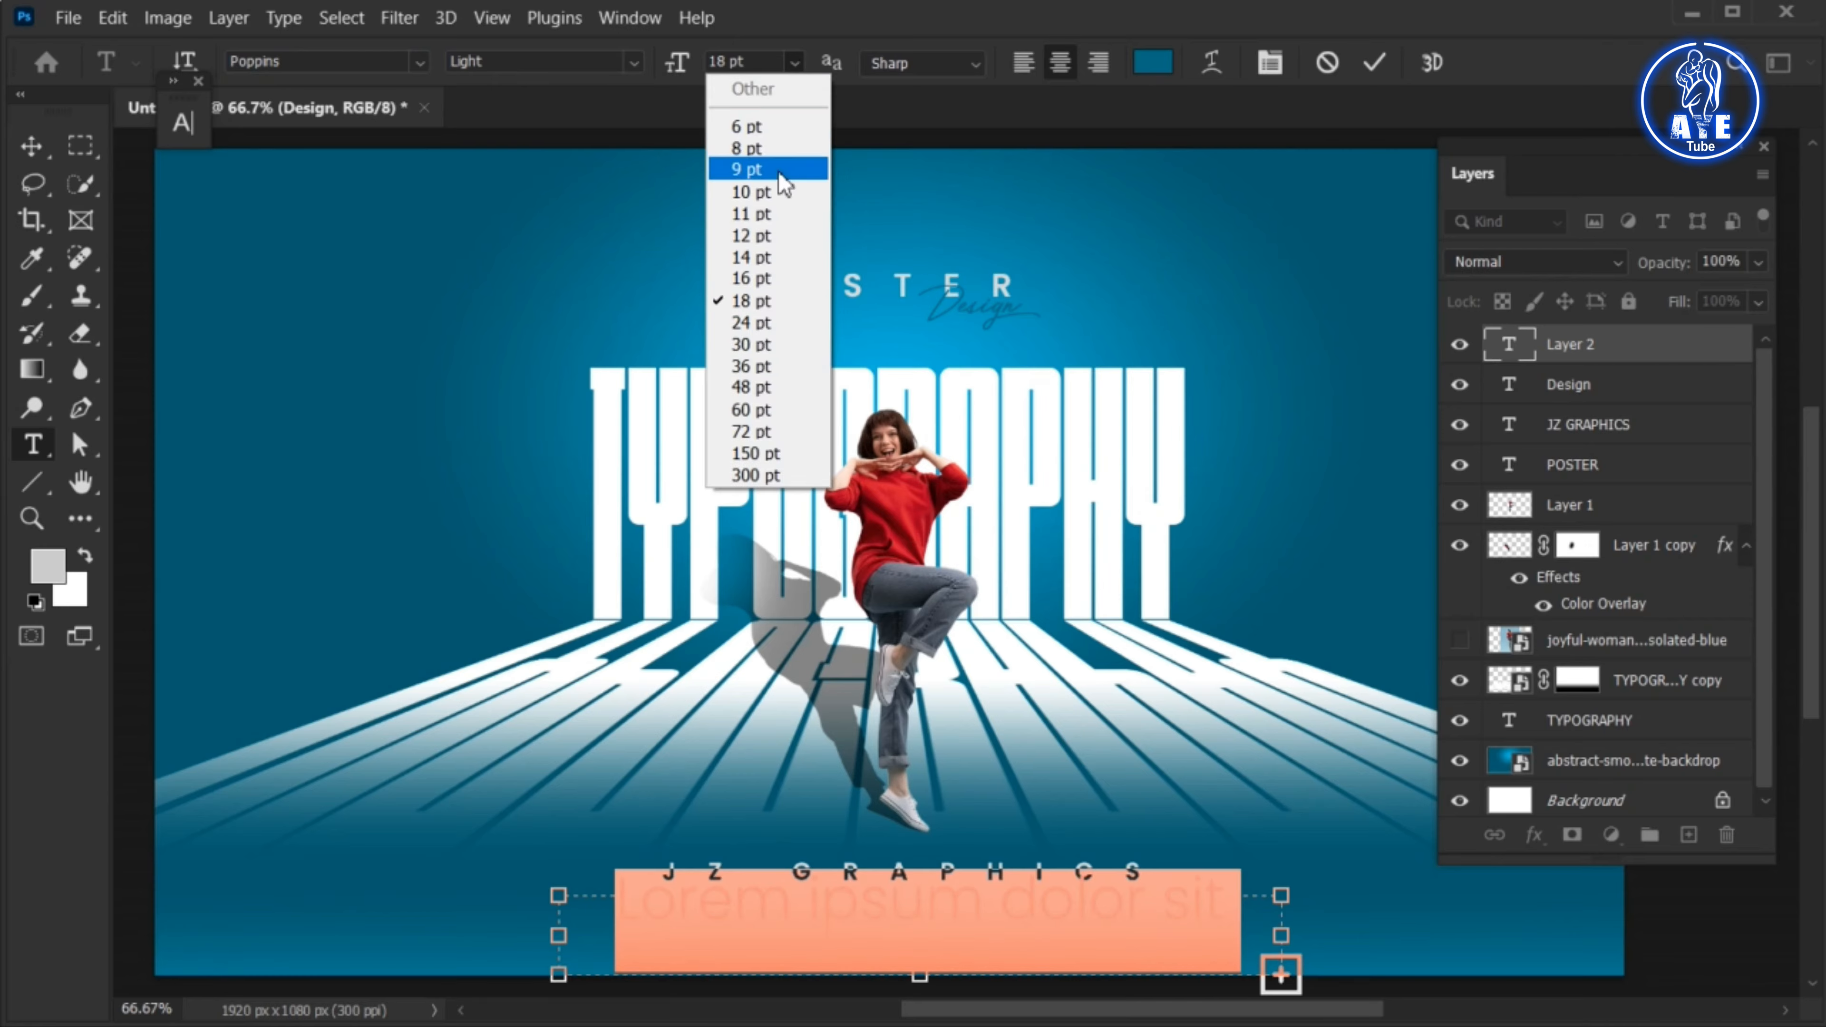
{"action": "left_click", "coordinate": [763, 171]}
{"action": "left_click", "coordinate": [795, 63]}
{"action": "left_click", "coordinate": [777, 149]}
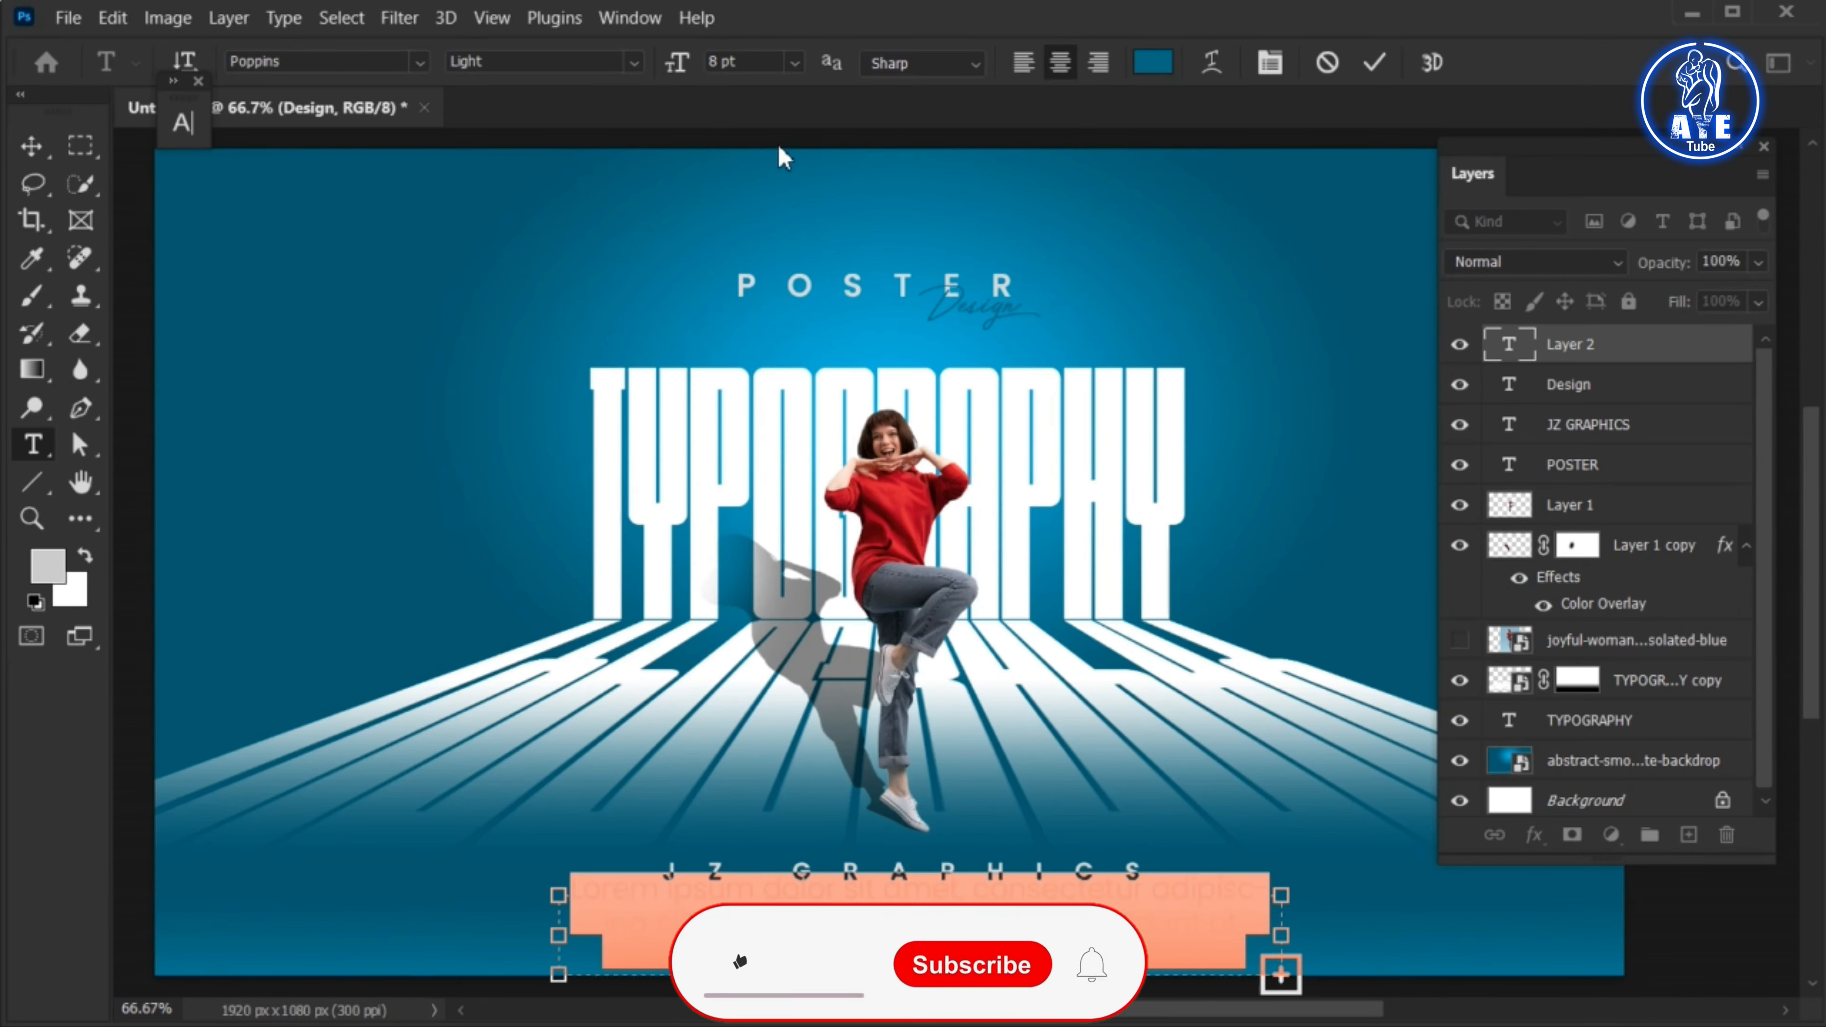
Colour the placeholder paragraph blue, #0695b8, and commit the text
{"action": "left_click", "coordinate": [1152, 62]}
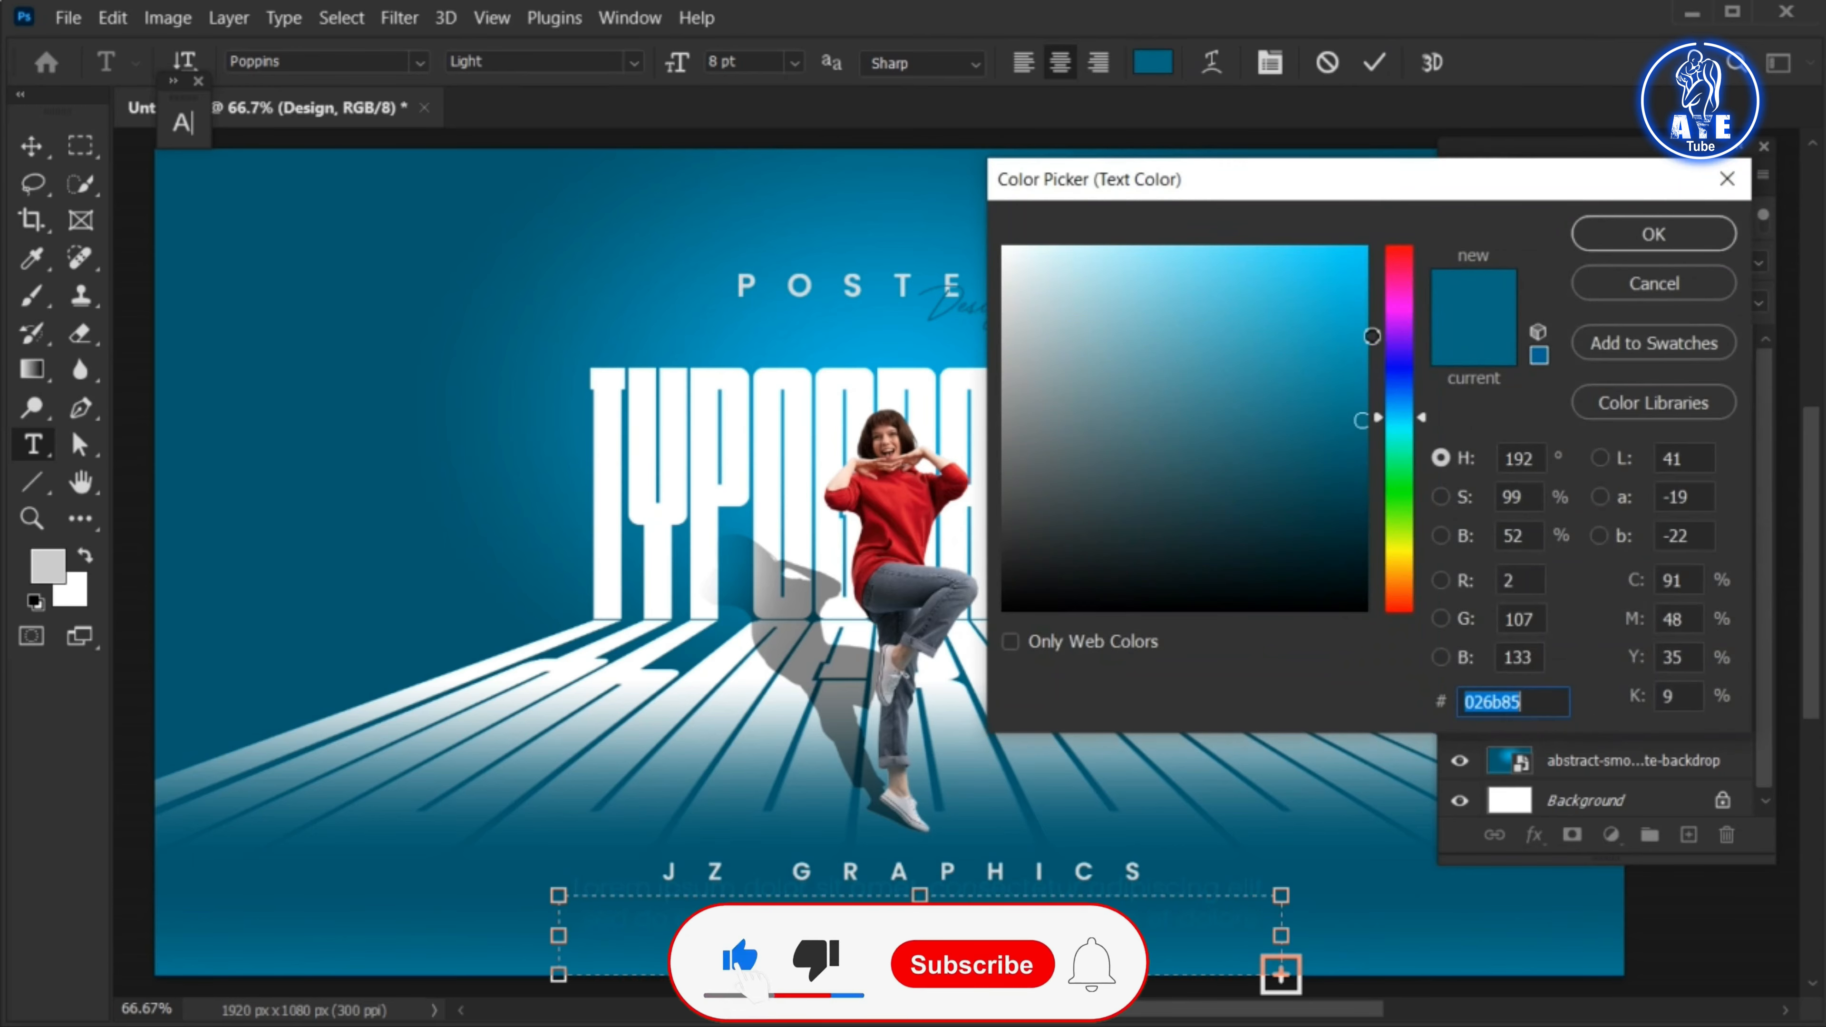
{"action": "type", "text": "00b0dc"}
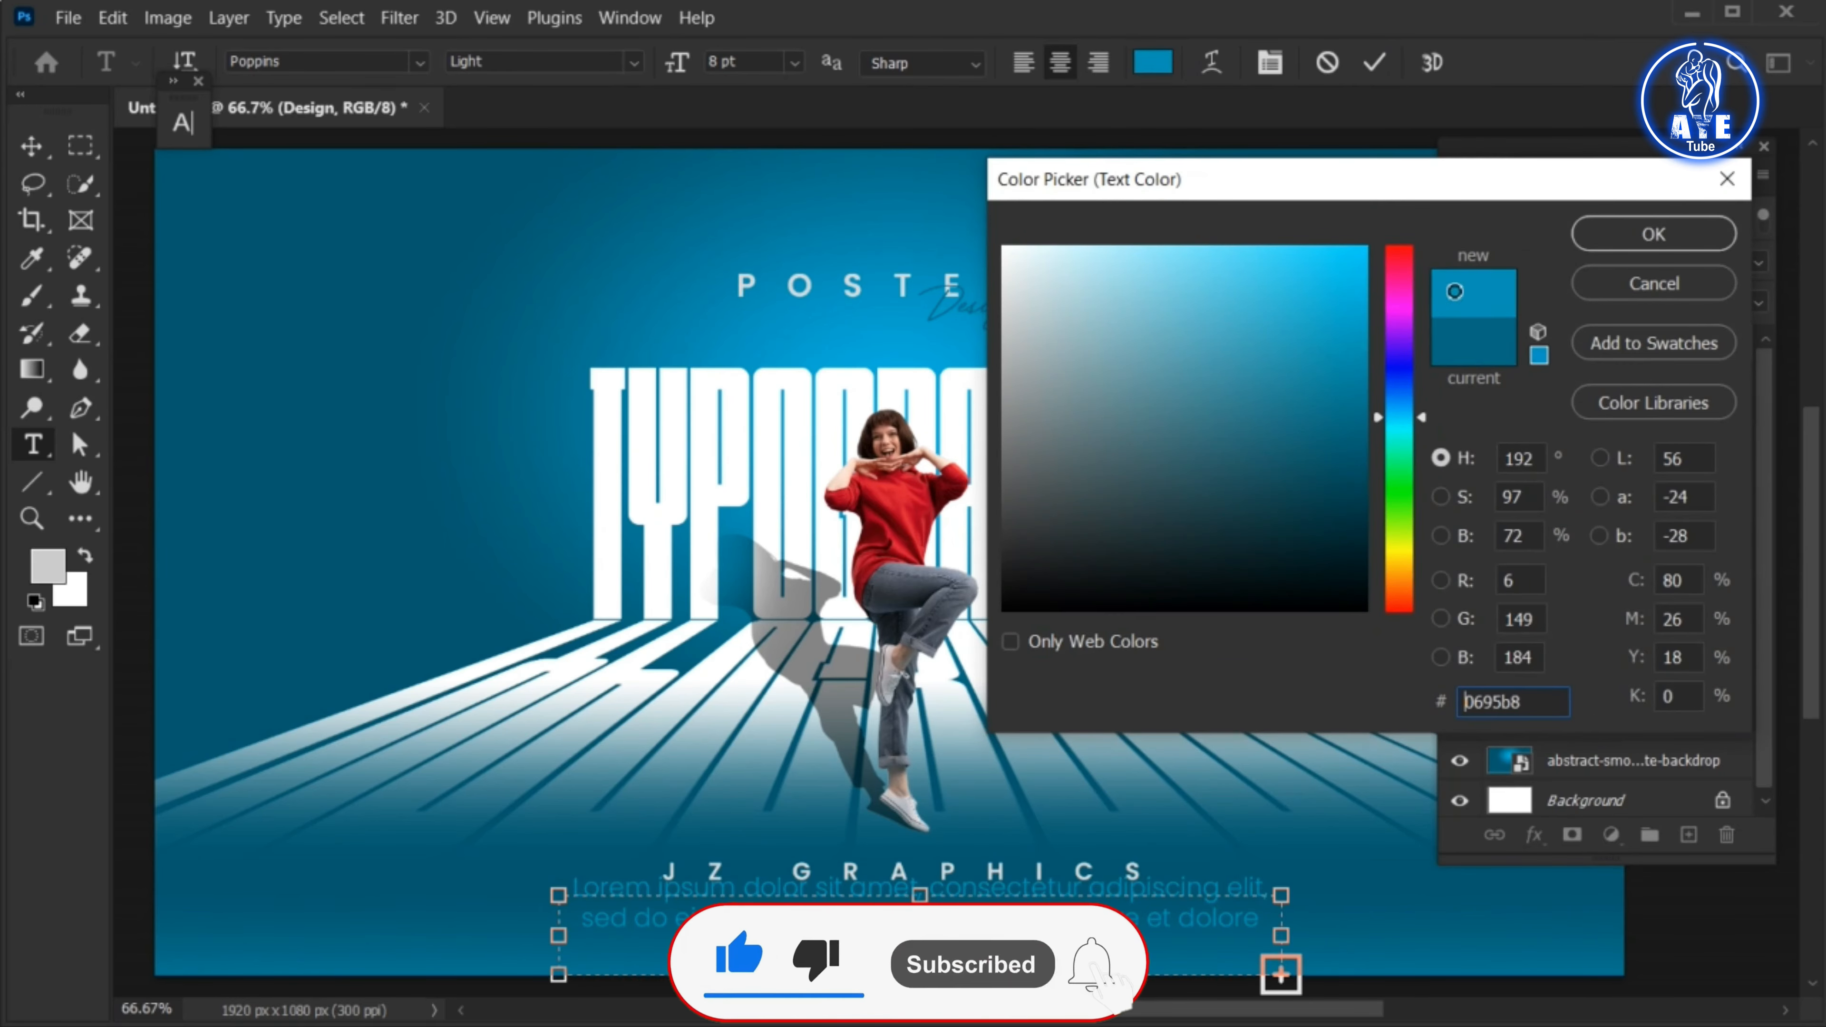
{"action": "left_click", "coordinate": [1653, 234]}
{"action": "left_click", "coordinate": [1375, 63]}
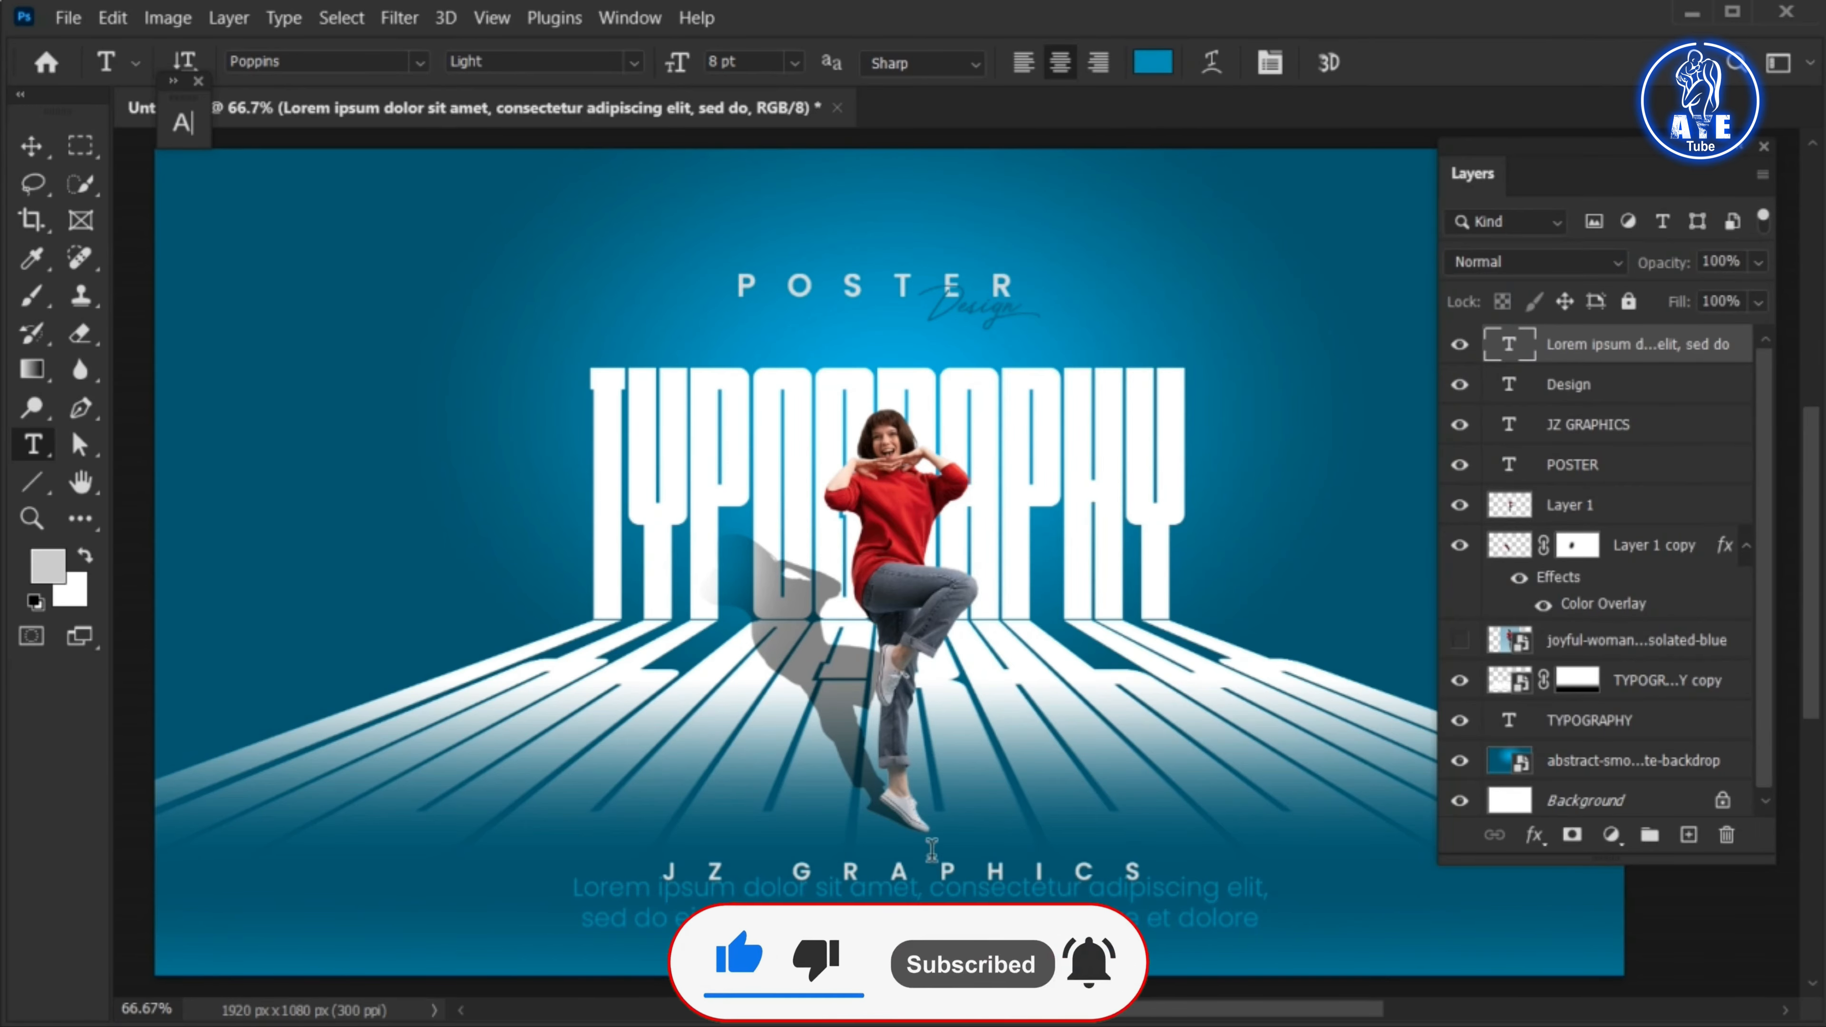
Move the paragraph slightly left and down beneath JZ GRAPHICS, and widen its text box to fit more words per line
{"action": "key", "text": "v"}
{"action": "left_click_drag", "start_coordinate": [907, 892], "coordinate": [863, 902]}
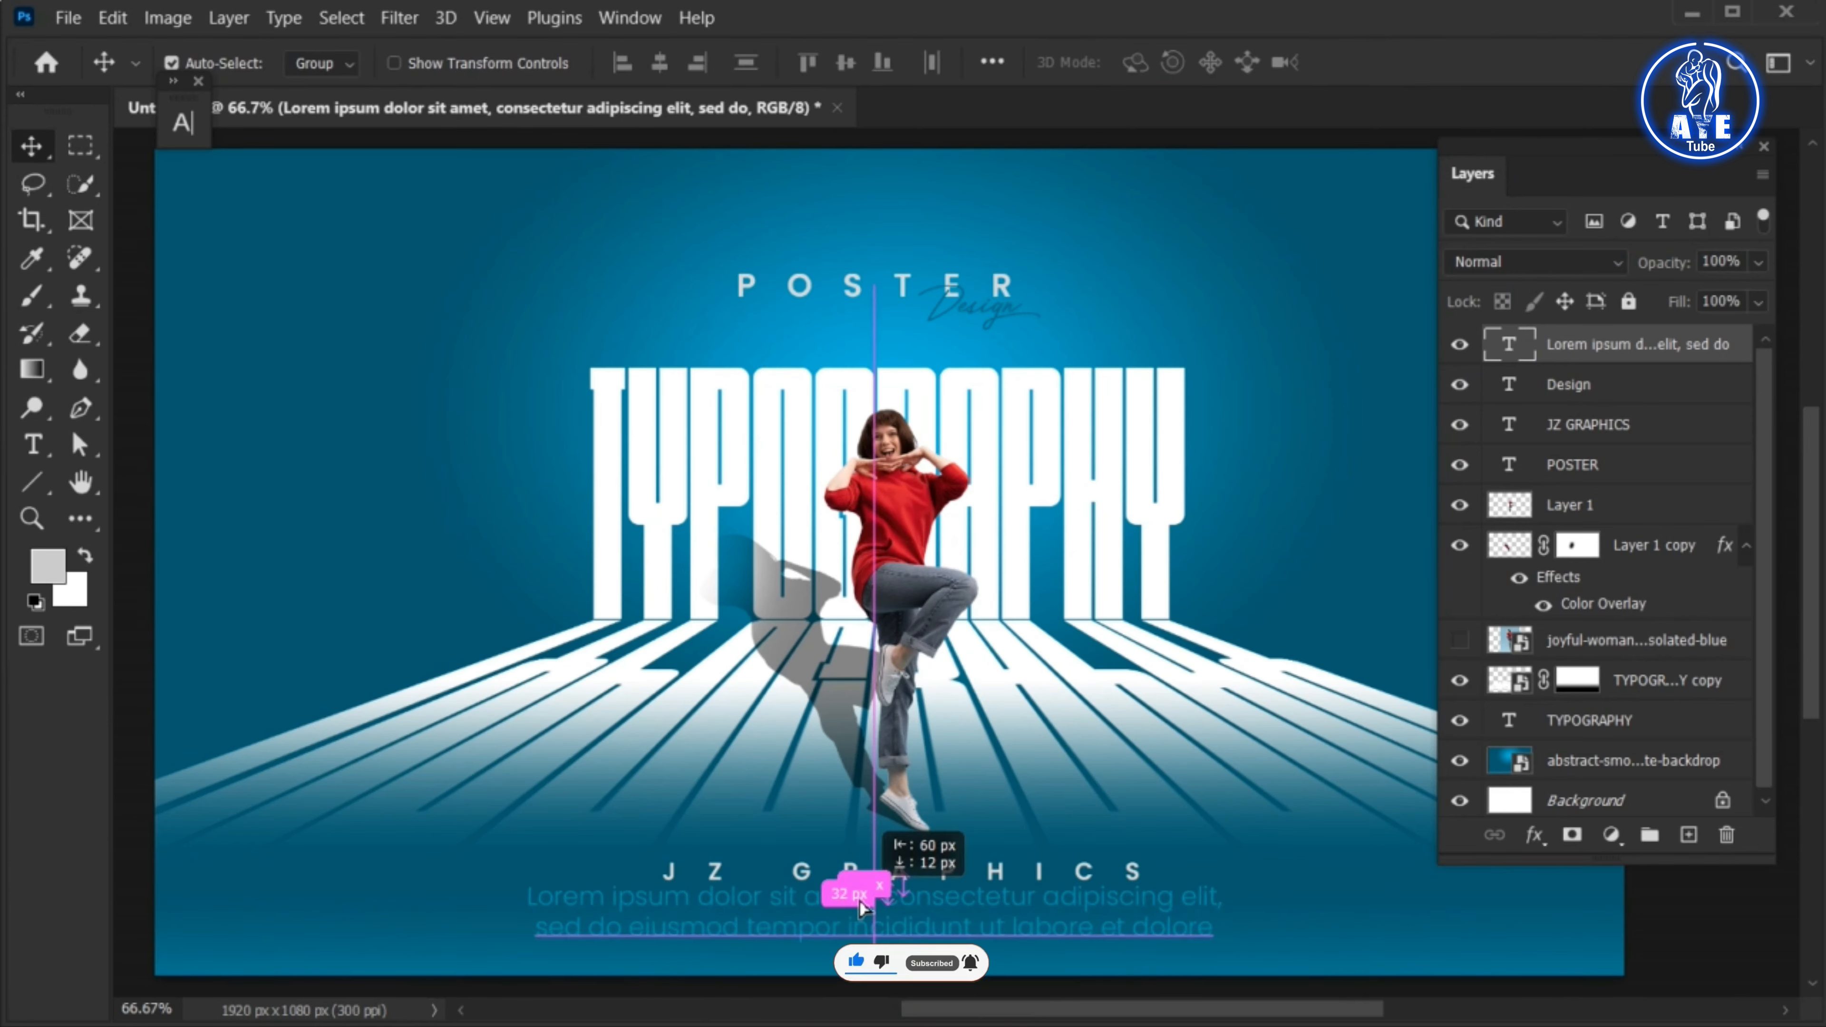
{"action": "double_click", "coordinate": [1027, 929]}
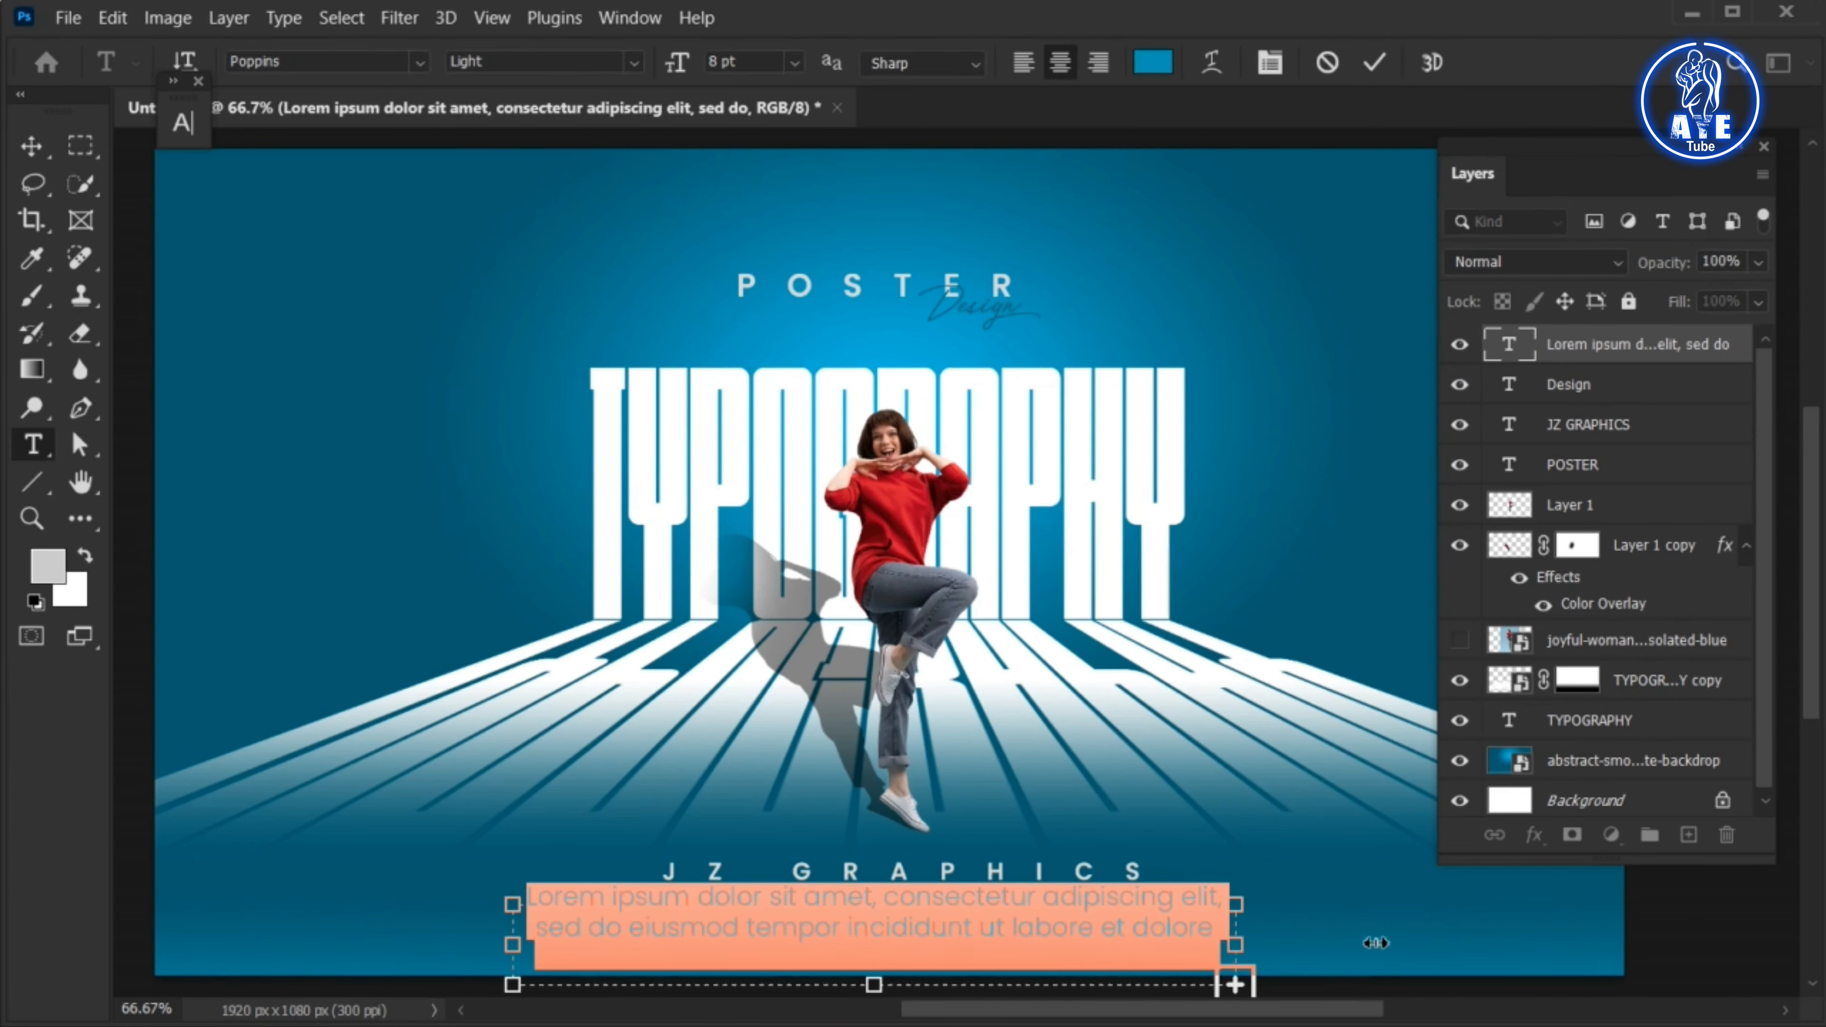
{"action": "mouse_move", "coordinate": [1375, 943]}
{"action": "left_mouse_down"}
{"action": "mouse_move", "coordinate": [1325, 943]}
{"action": "mouse_move", "coordinate": [1408, 943]}
{"action": "left_mouse_up"}
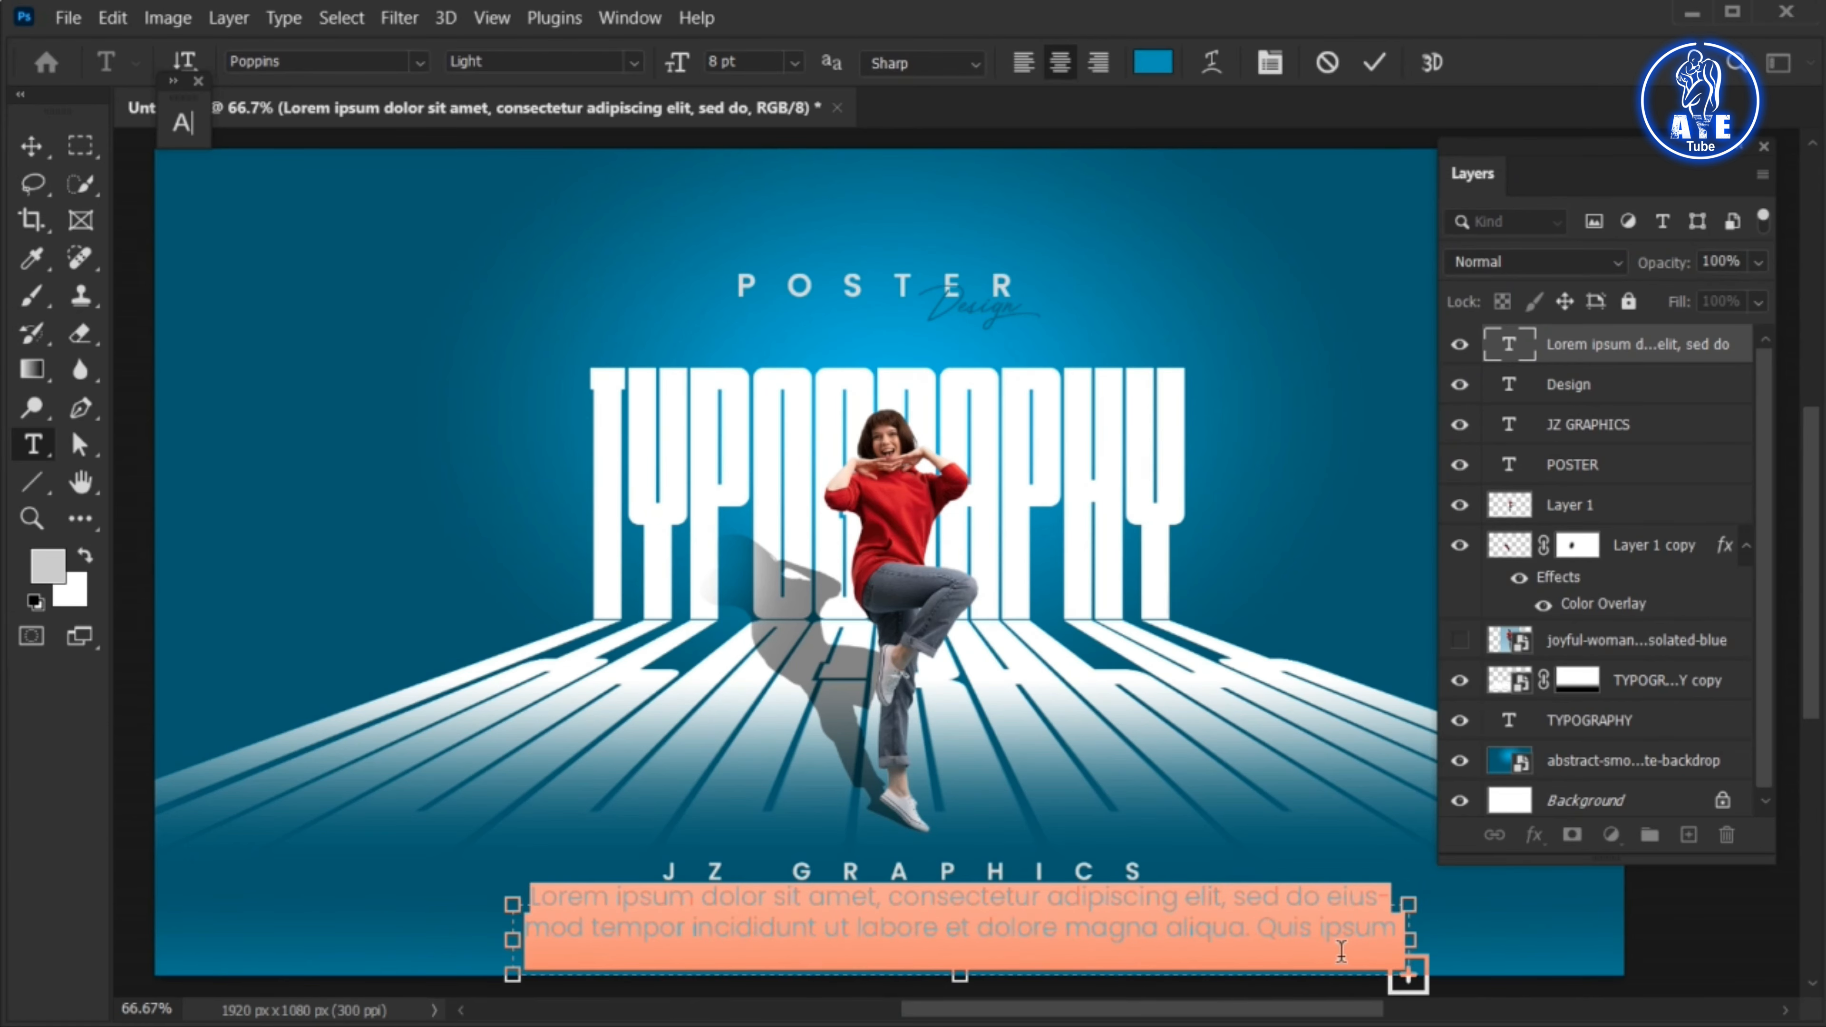
Left-align the paragraph and set its tracking to -40
{"action": "left_click", "coordinate": [1032, 72]}
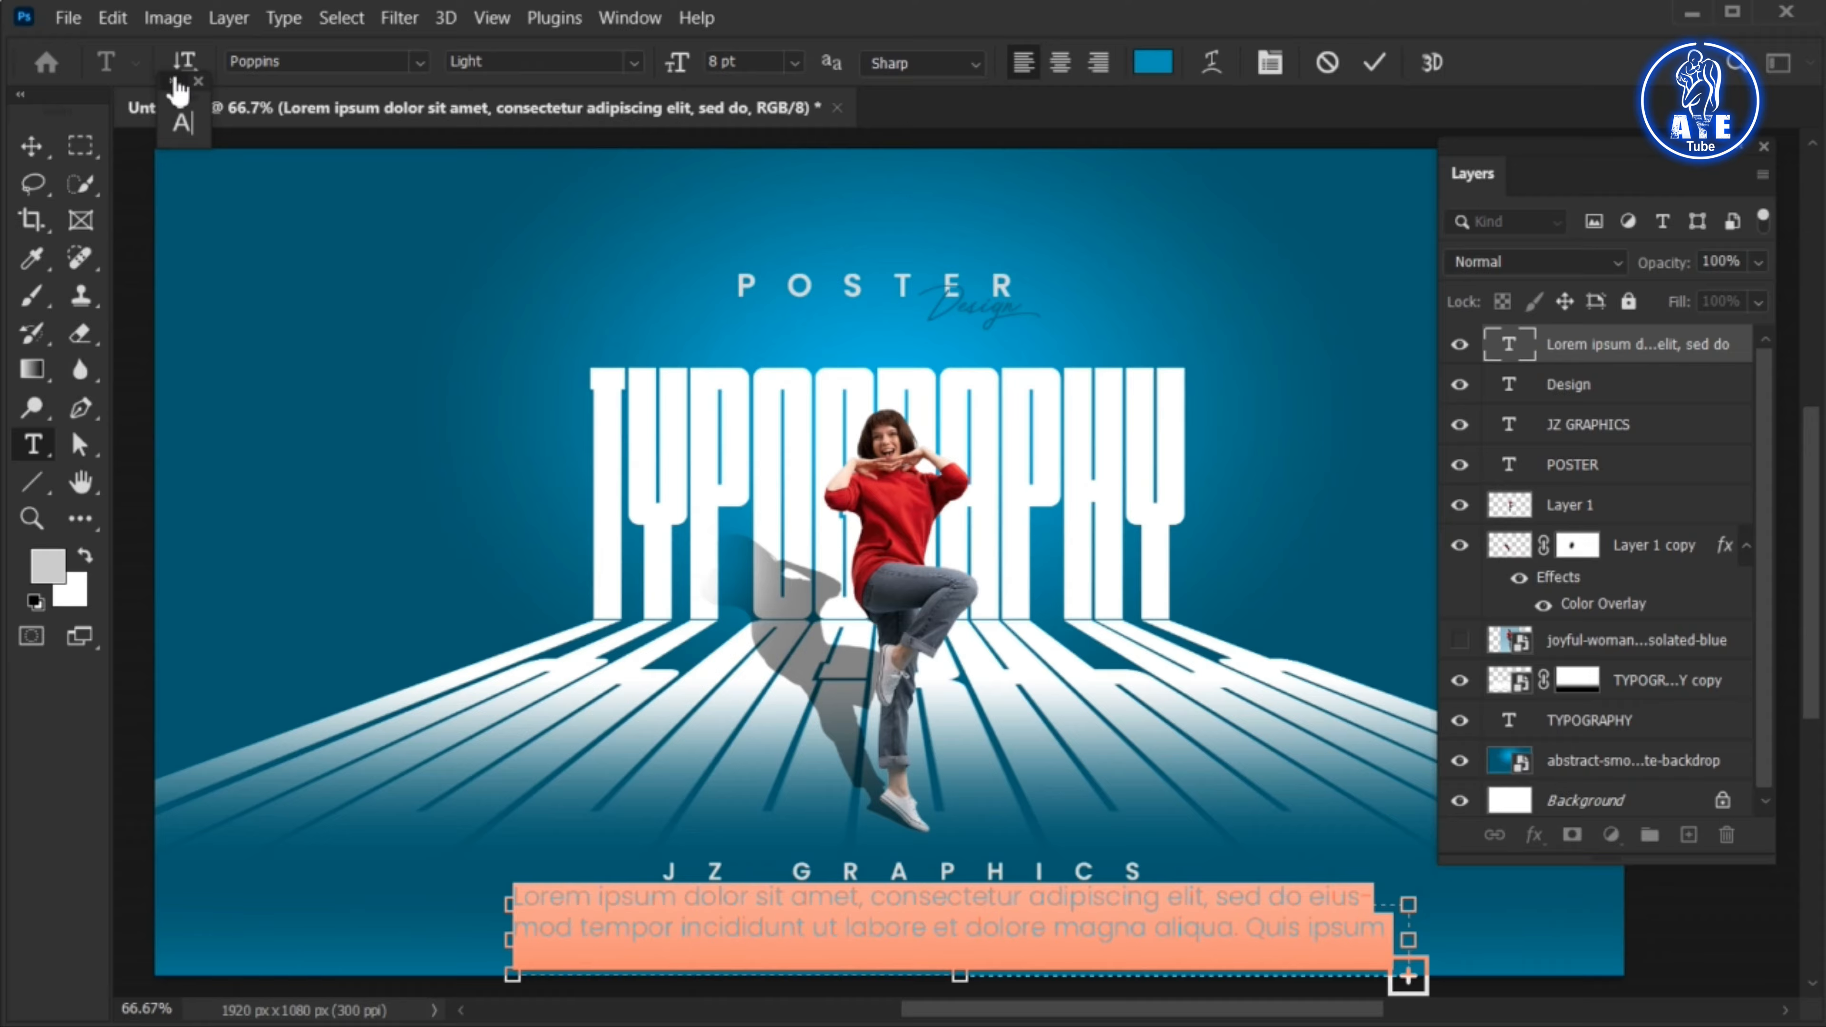
{"action": "left_click", "coordinate": [184, 121]}
{"action": "key", "text": "Return"}
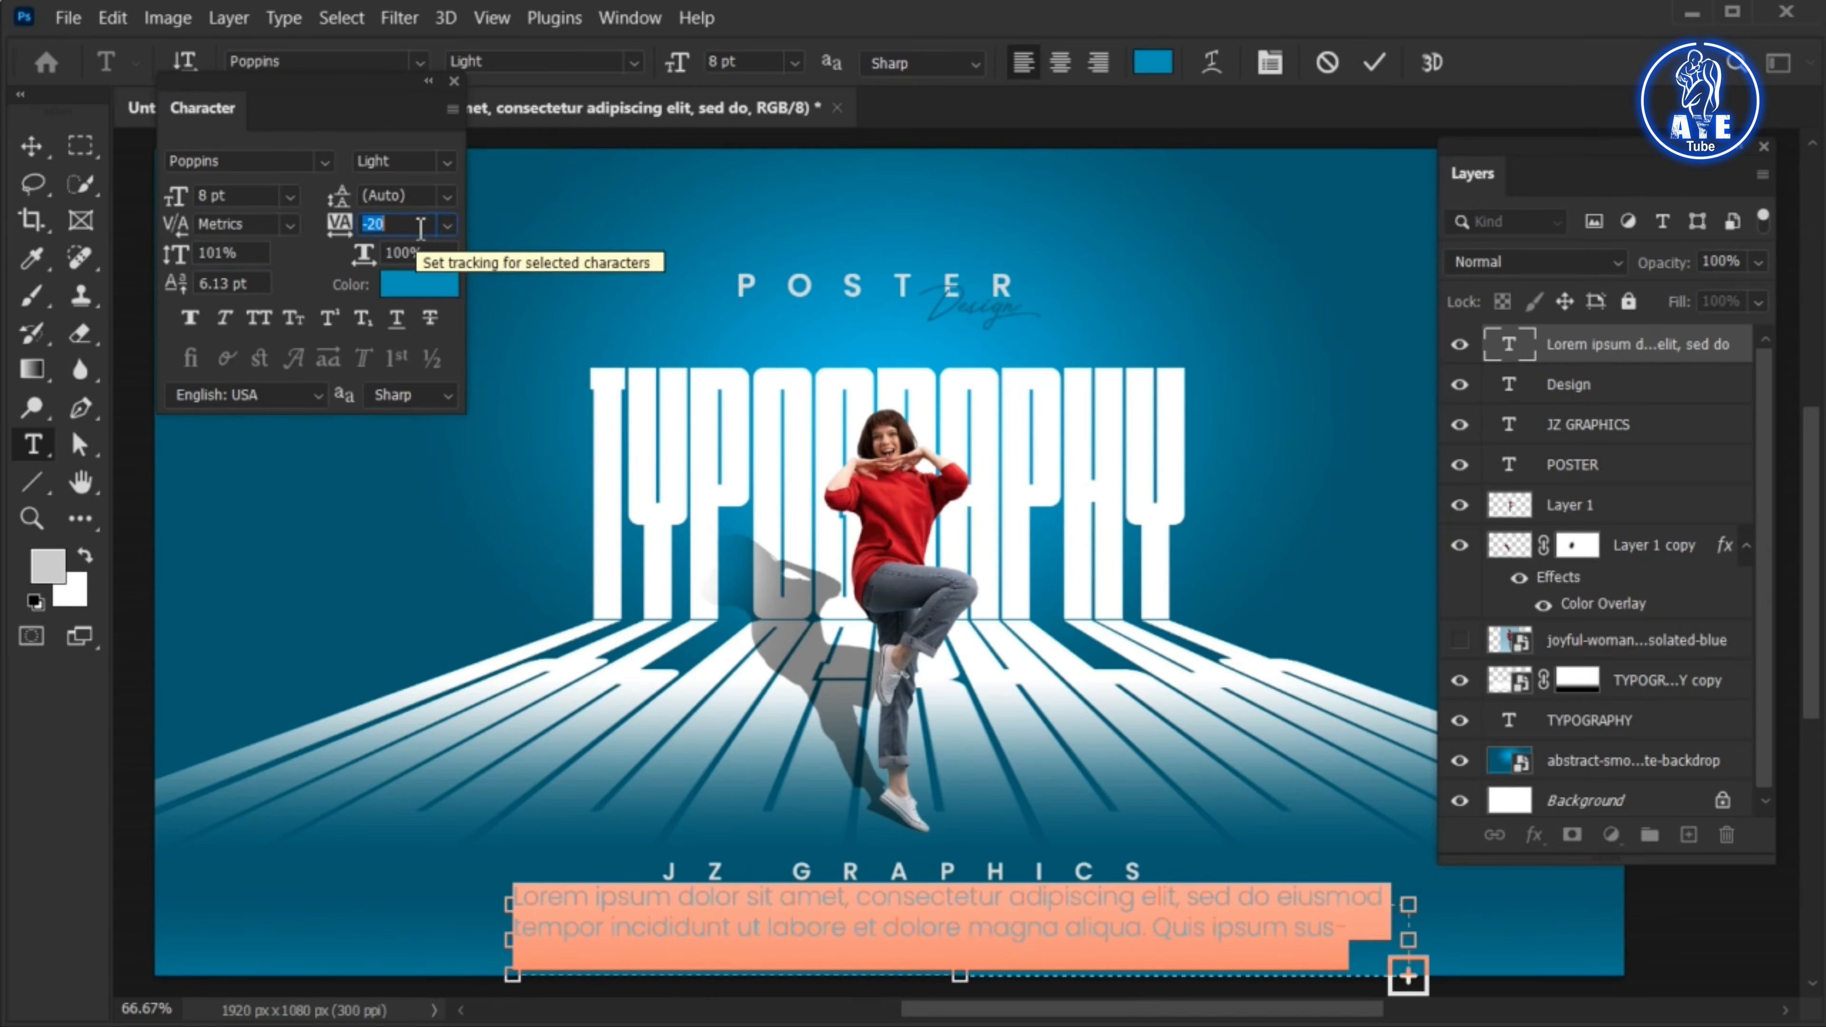
{"action": "type", "text": "-40"}
{"action": "key", "text": "Return"}
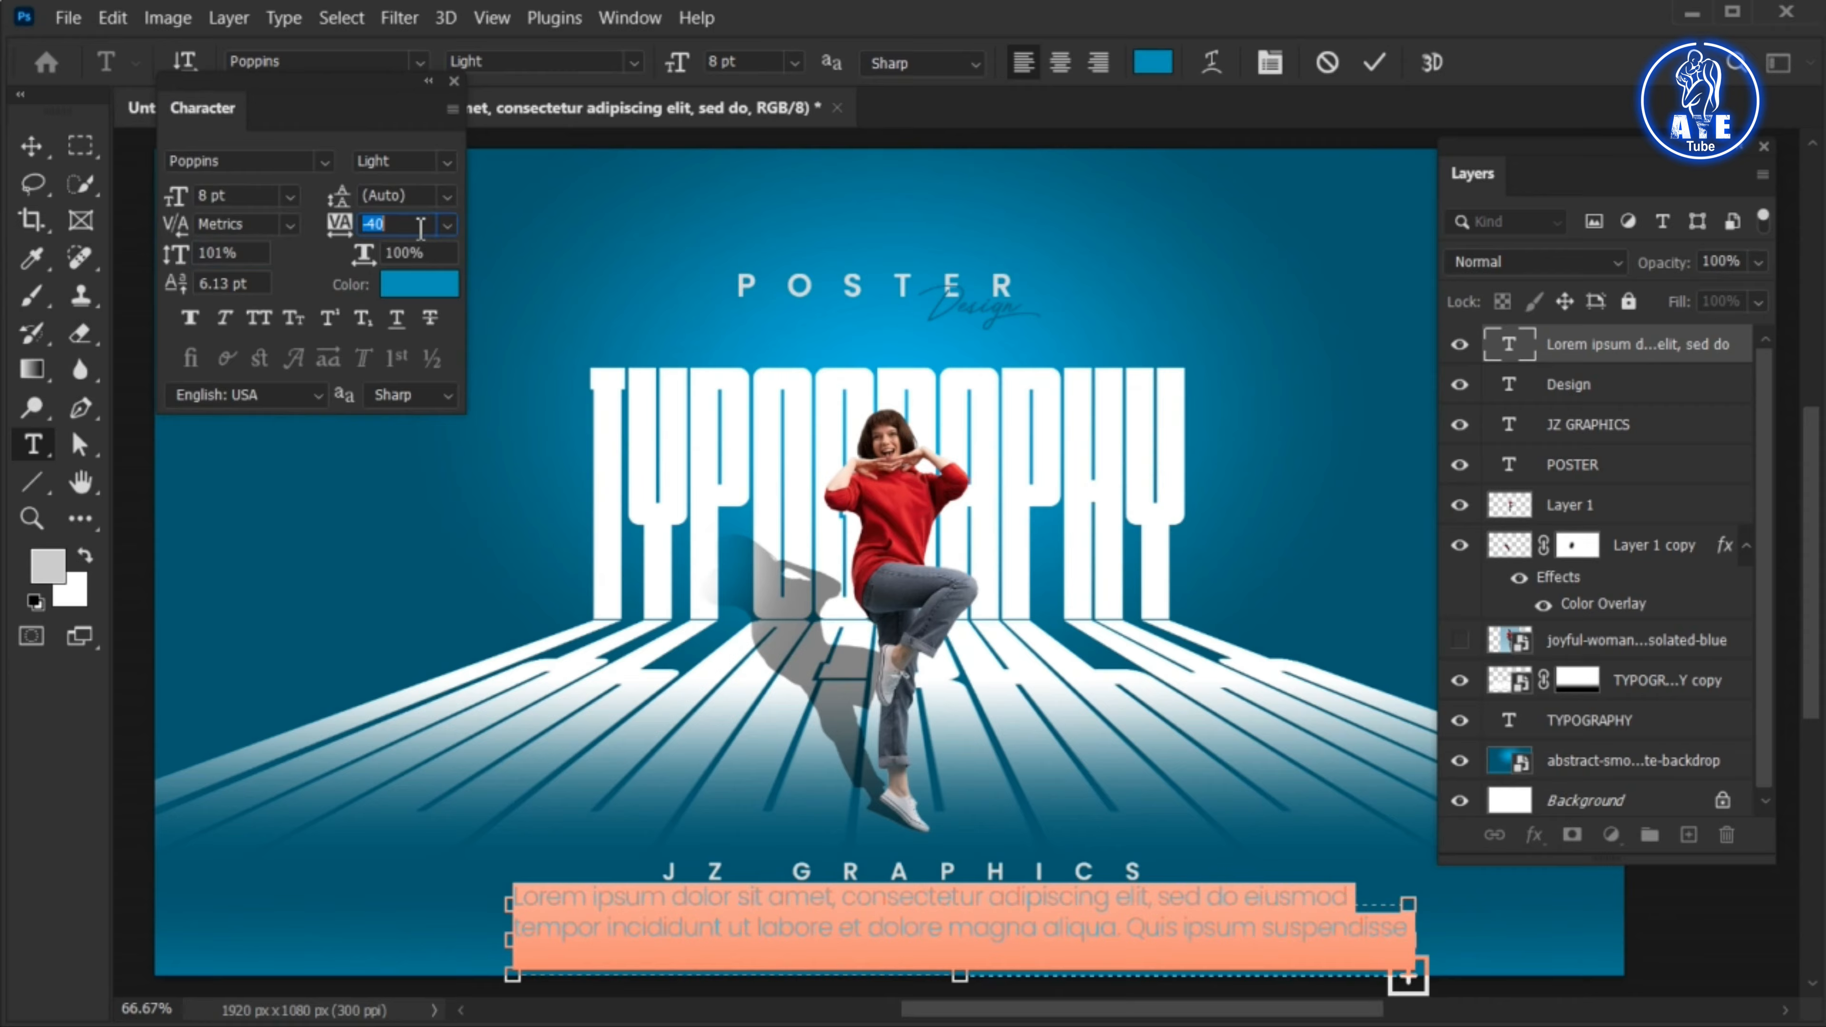
{"action": "left_click", "coordinate": [431, 81]}
Widen the paragraph's text box to about 1214 px and scale the paragraph down to 6.6 pt beneath JZ GRAPHICS
{"action": "left_click_drag", "start_coordinate": [1431, 937], "coordinate": [1444, 935]}
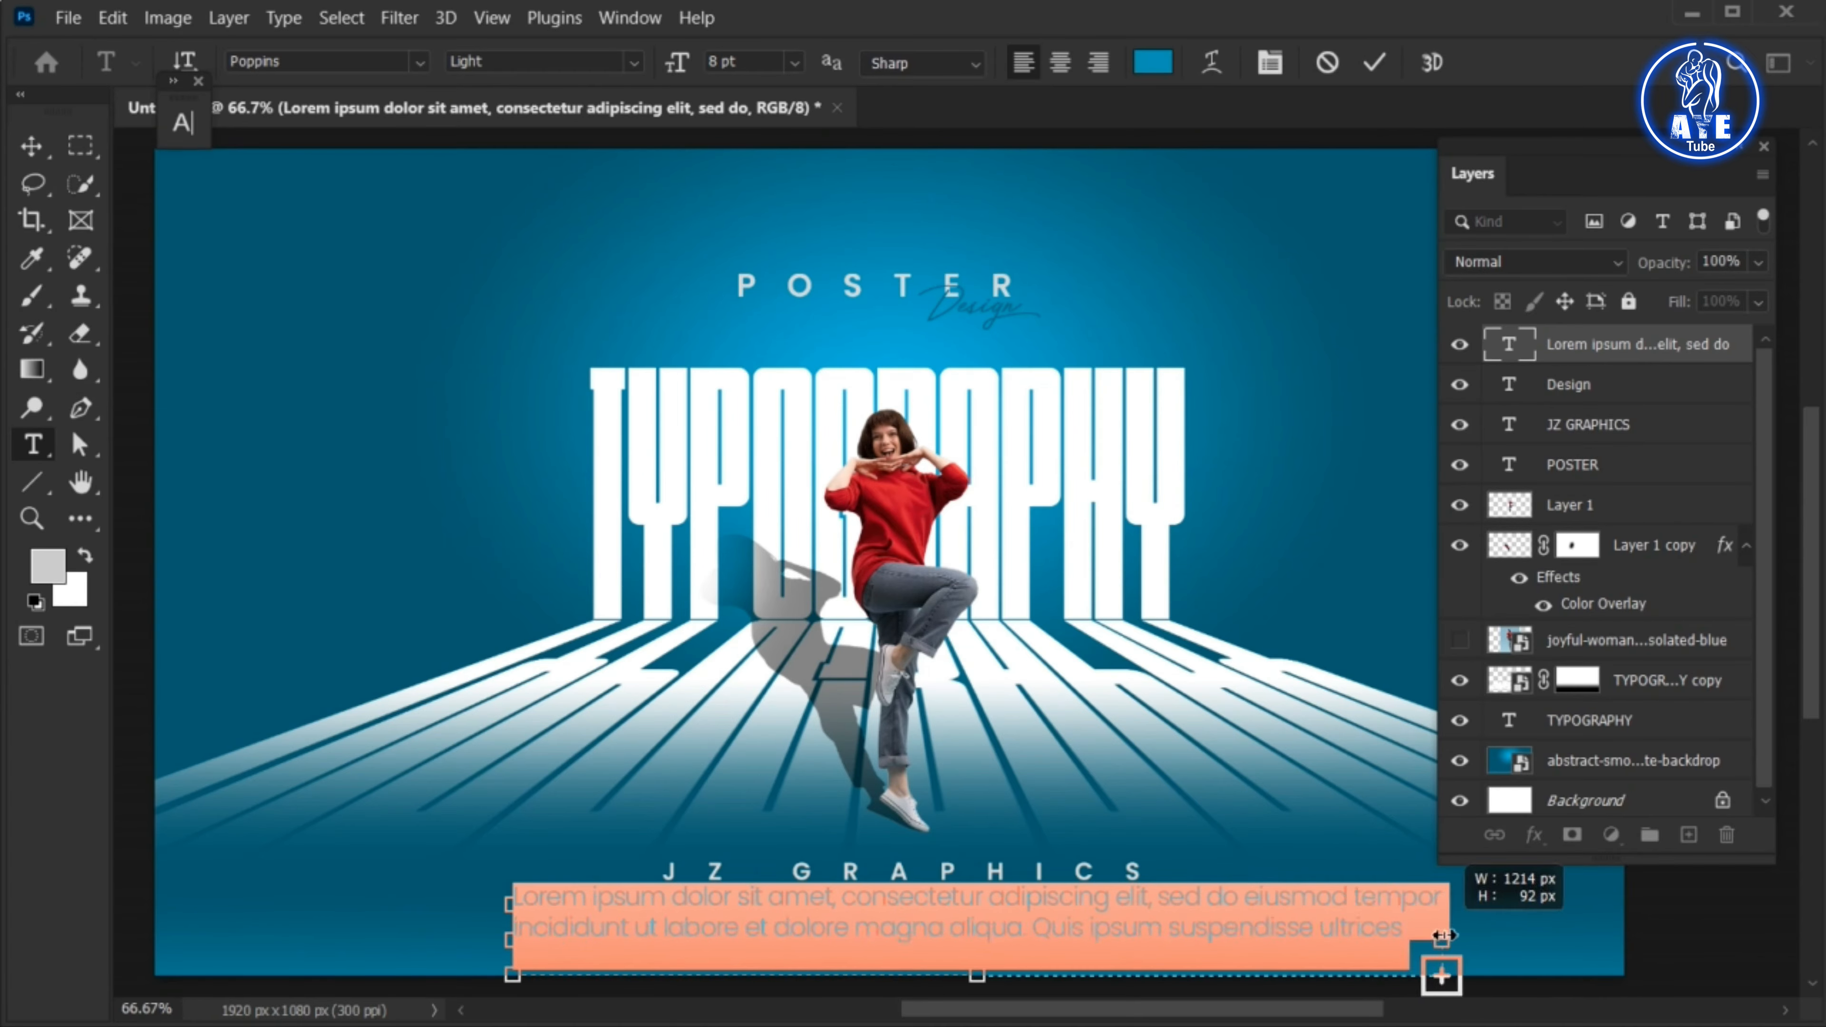
{"action": "left_click", "coordinate": [1373, 66]}
{"action": "key", "text": "v"}
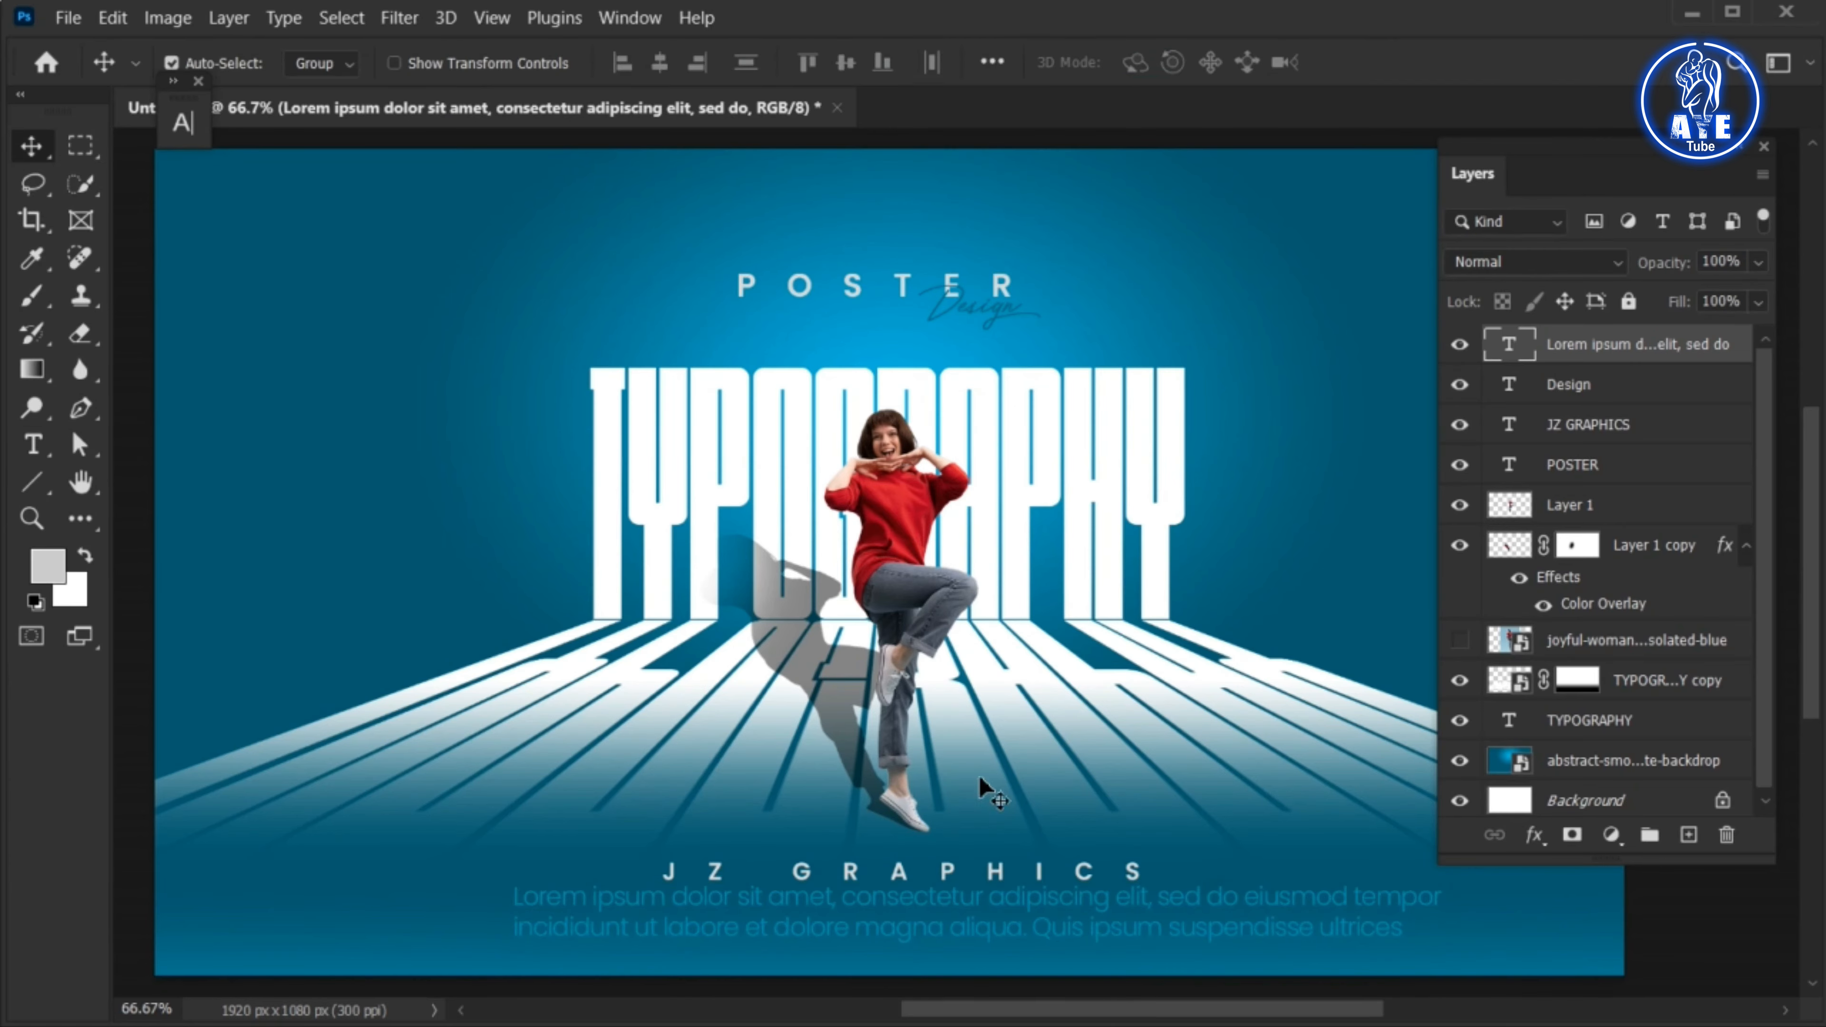
{"action": "left_click_drag", "start_coordinate": [877, 907], "coordinate": [820, 912]}
{"action": "key", "text": "ctrl+t"}
{"action": "left_click_drag", "start_coordinate": [1392, 981], "coordinate": [1313, 980]}
{"action": "key", "text": "Return"}
Recolour the paragraph light grey, #b7b7b7, and centre-align its lines
{"action": "double_click", "coordinate": [1043, 915]}
{"action": "left_click", "coordinate": [1170, 67]}
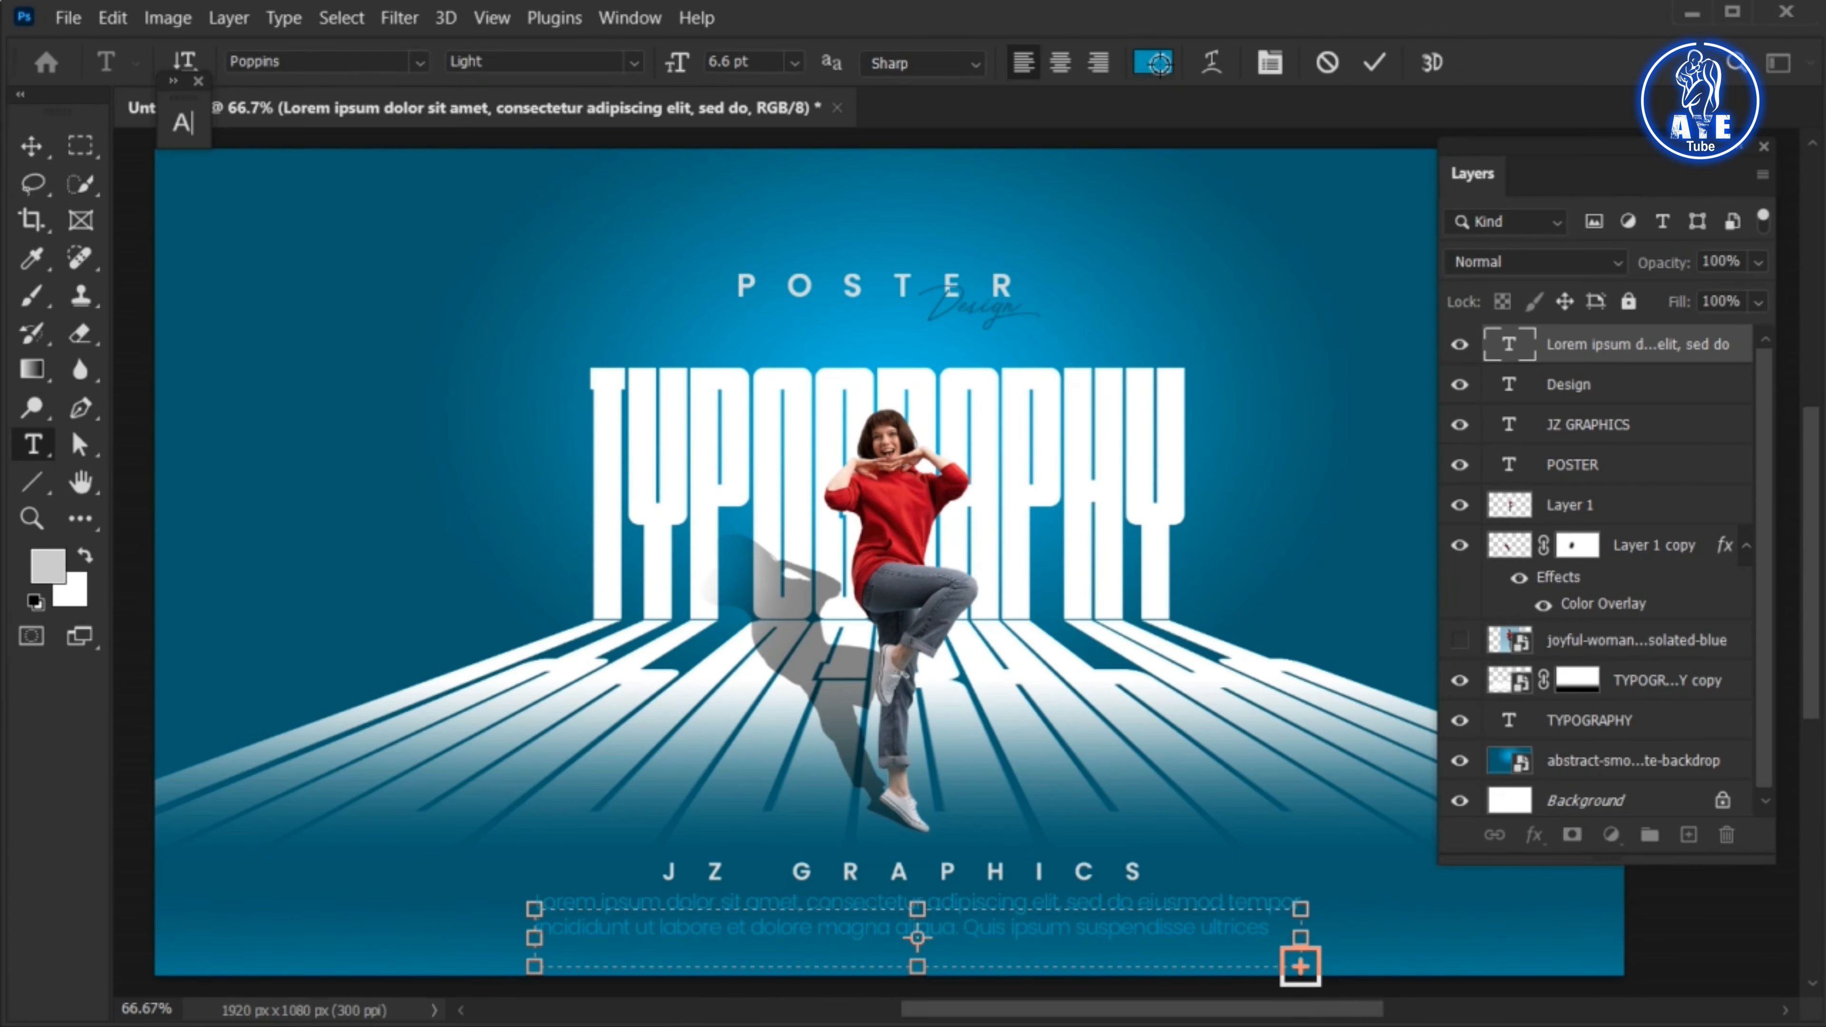
{"action": "left_click", "coordinate": [1005, 352]}
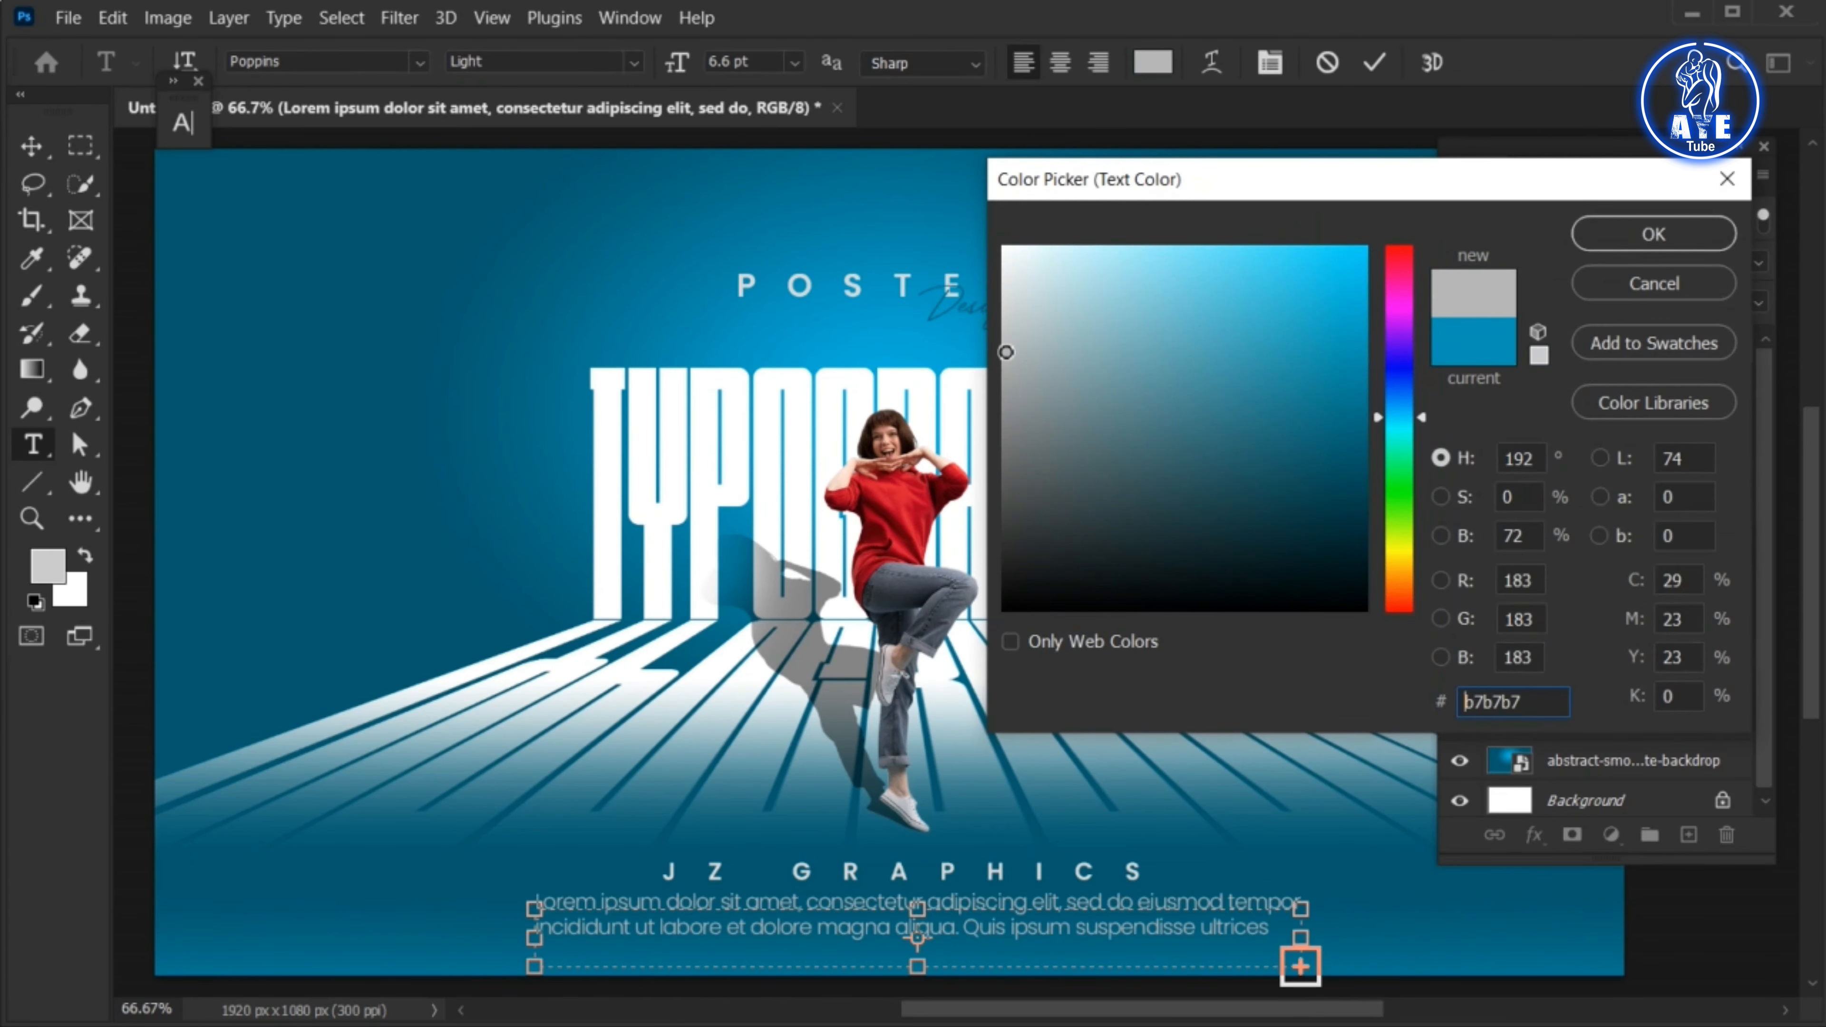
{"action": "left_click", "coordinate": [1631, 236]}
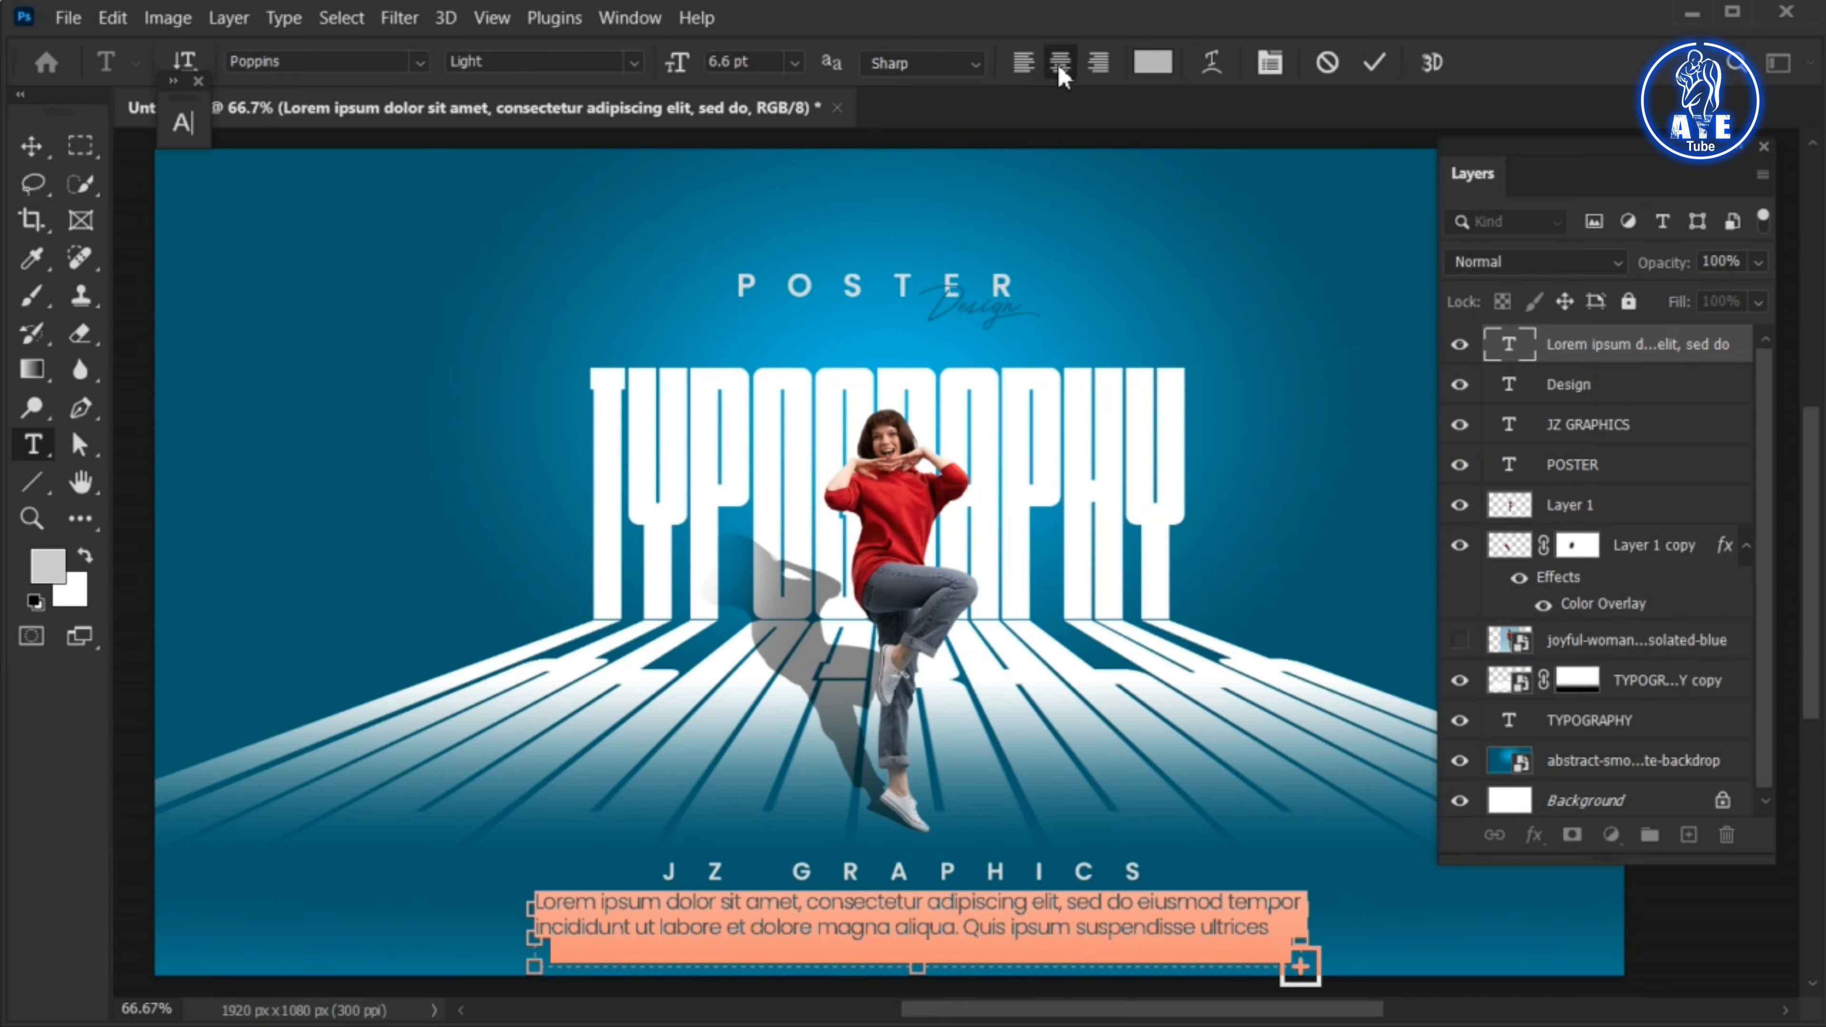
{"action": "left_click", "coordinate": [1375, 65]}
Scale the paragraph down around its centre to 5.87 pt
{"action": "key", "text": "v"}
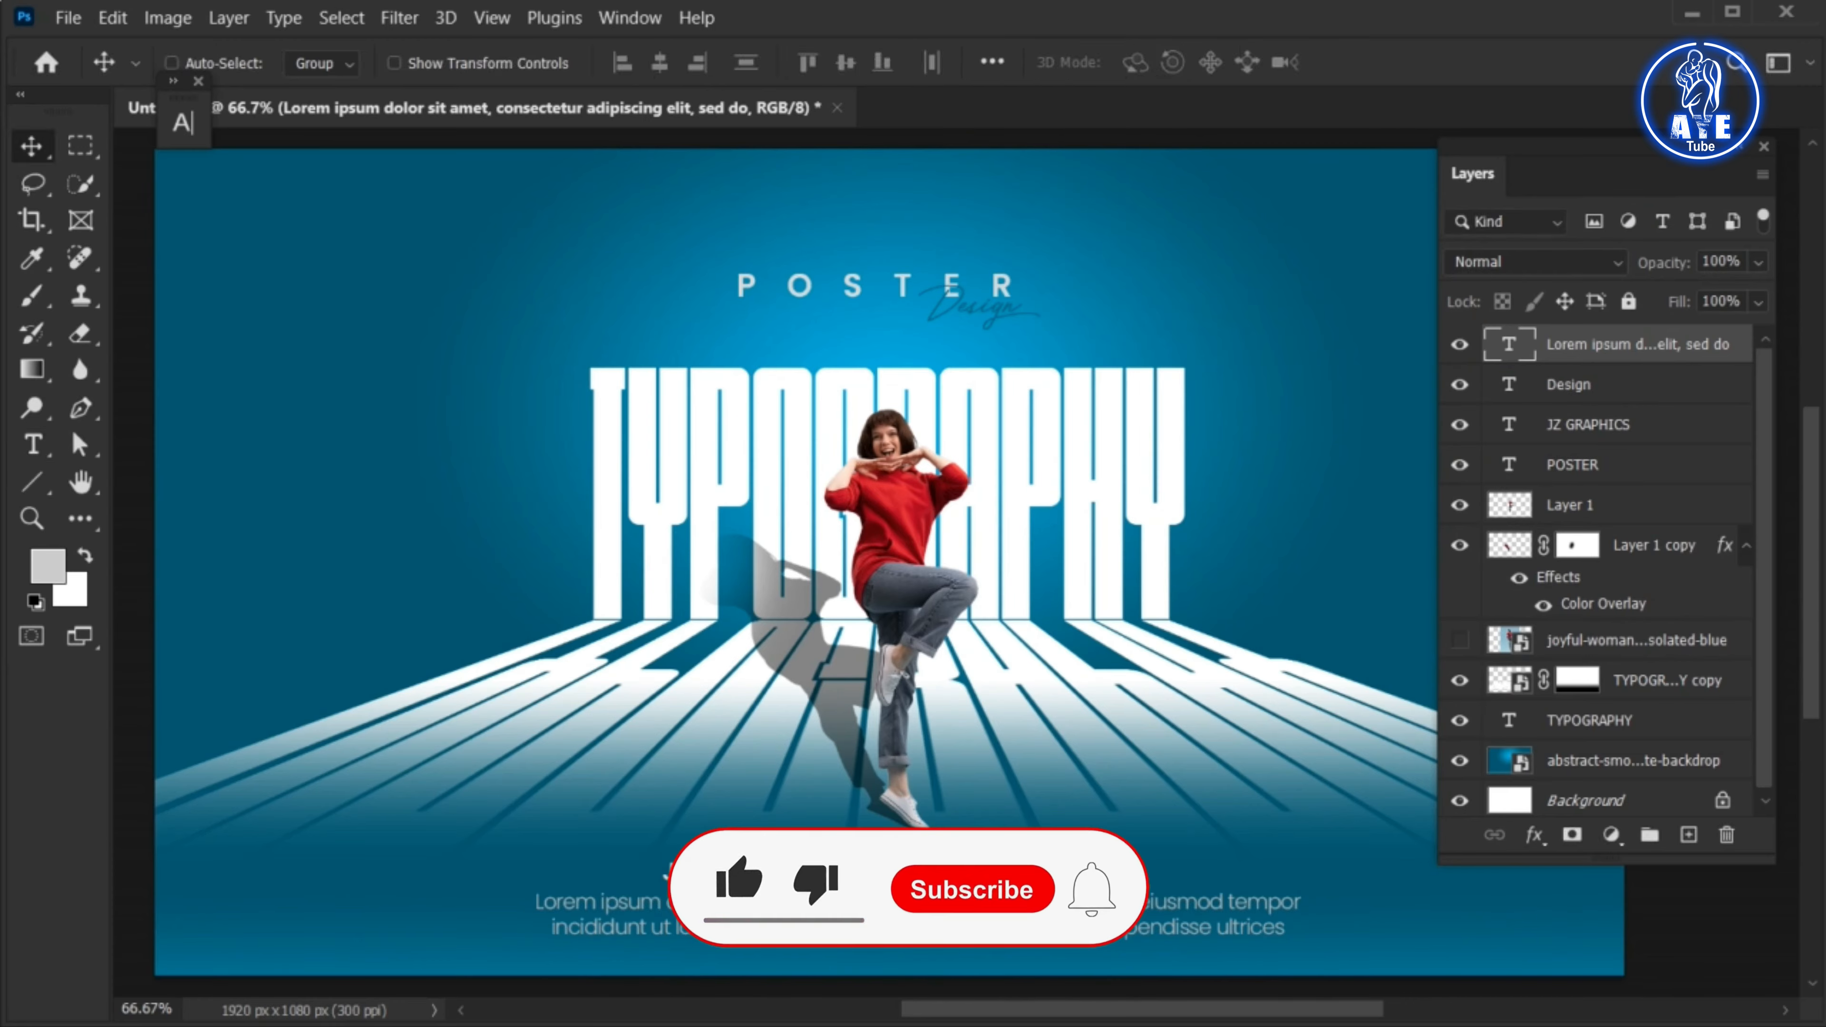
{"action": "key", "text": "ctrl+t"}
{"action": "left_click_drag", "start_coordinate": [1304, 889], "coordinate": [1262, 893]}
{"action": "key", "text": "Return"}
Justify the paragraph so its lines fill the text box, and nudge it up slightly beneath JZ GRAPHICS
{"action": "double_click", "coordinate": [1509, 345]}
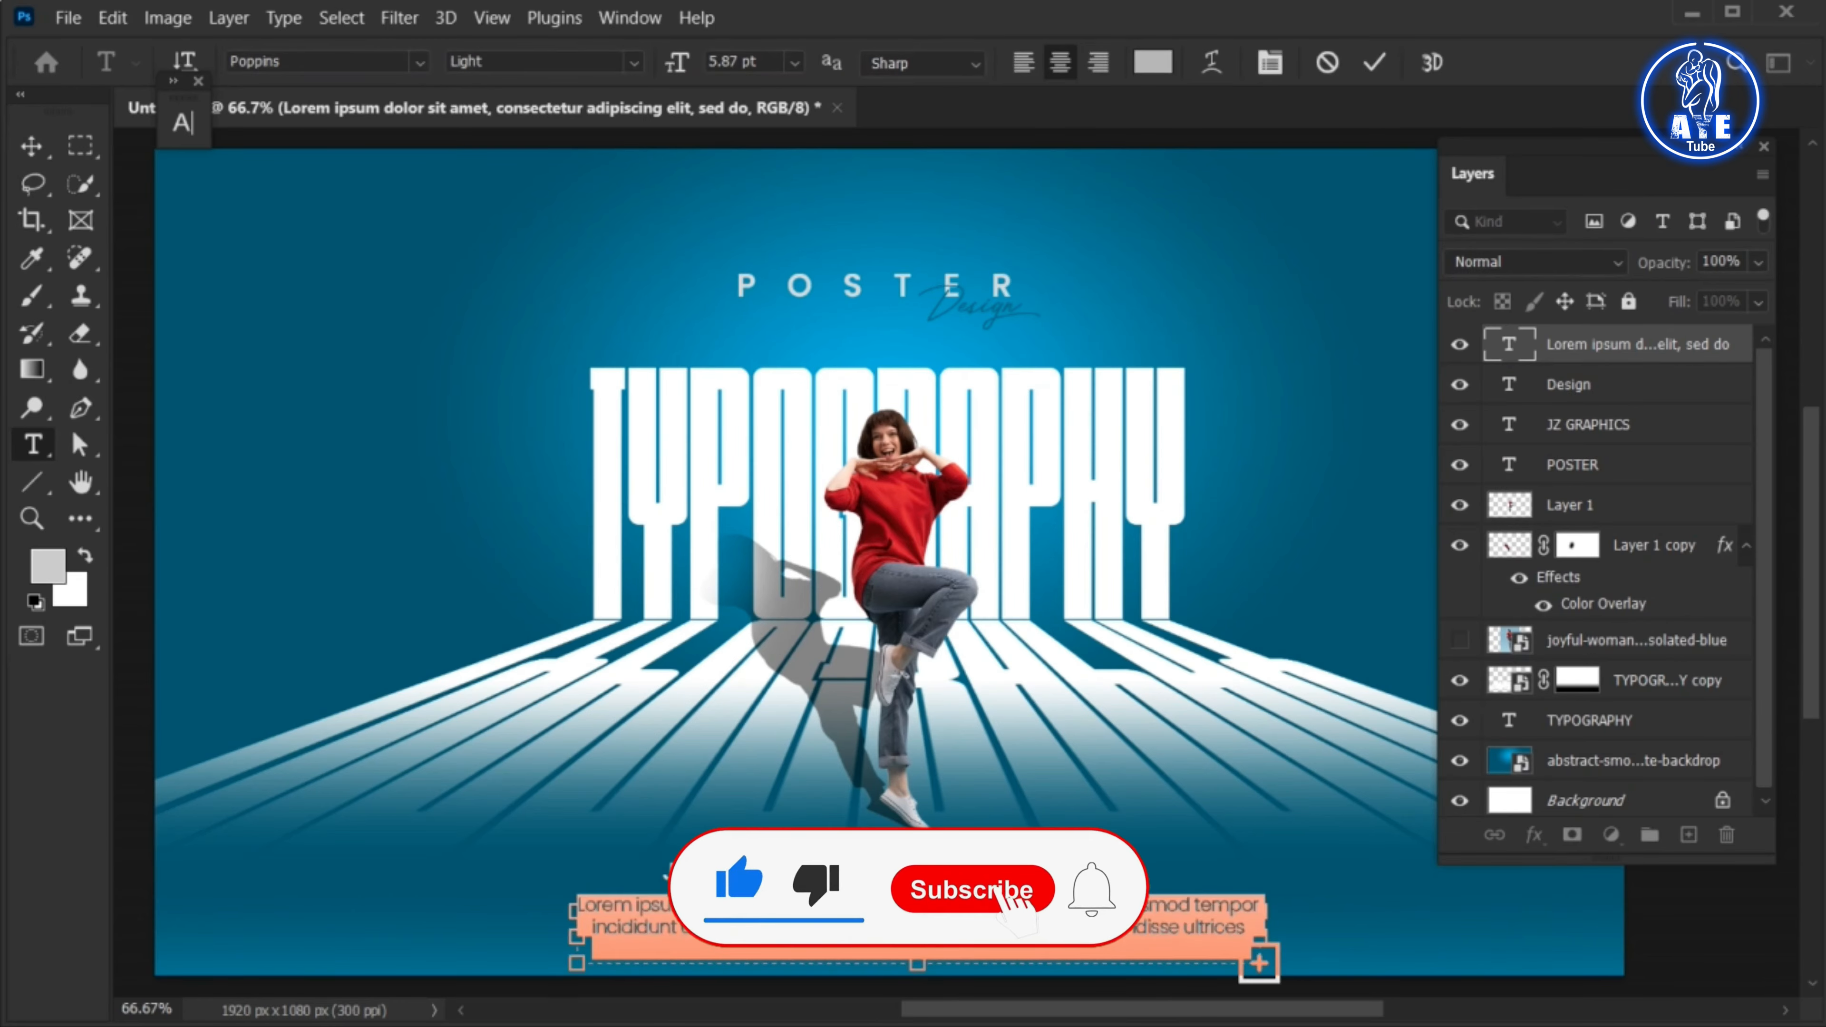
{"action": "key", "text": "ctrl+shift+j"}
{"action": "key", "text": "ctrl+Return"}
{"action": "key", "text": "v"}
{"action": "left_click_drag", "start_coordinate": [1025, 915], "coordinate": [1024, 912]}
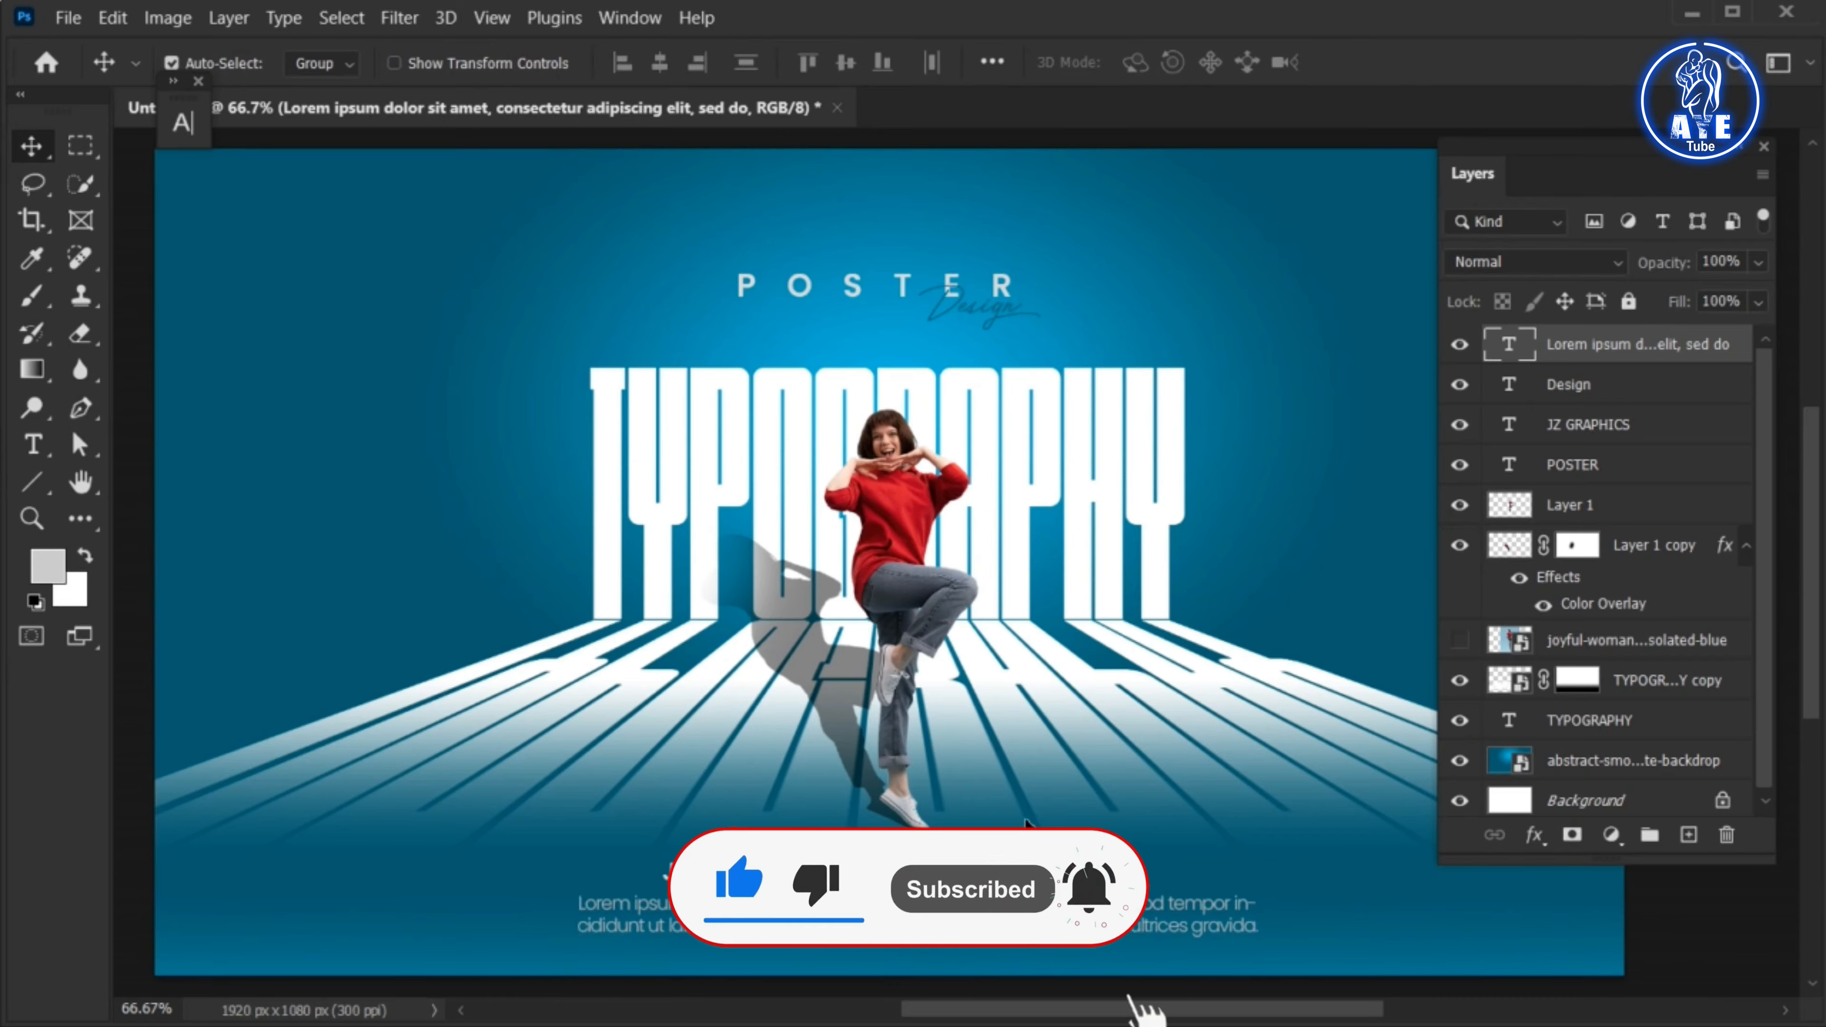
Place plasticbag1-01 as an embedded image on top of the design and enlarge it to cover the whole canvas
{"action": "left_click_drag", "start_coordinate": [1584, 164], "coordinate": [1630, 164]}
{"action": "left_click", "coordinate": [63, 22]}
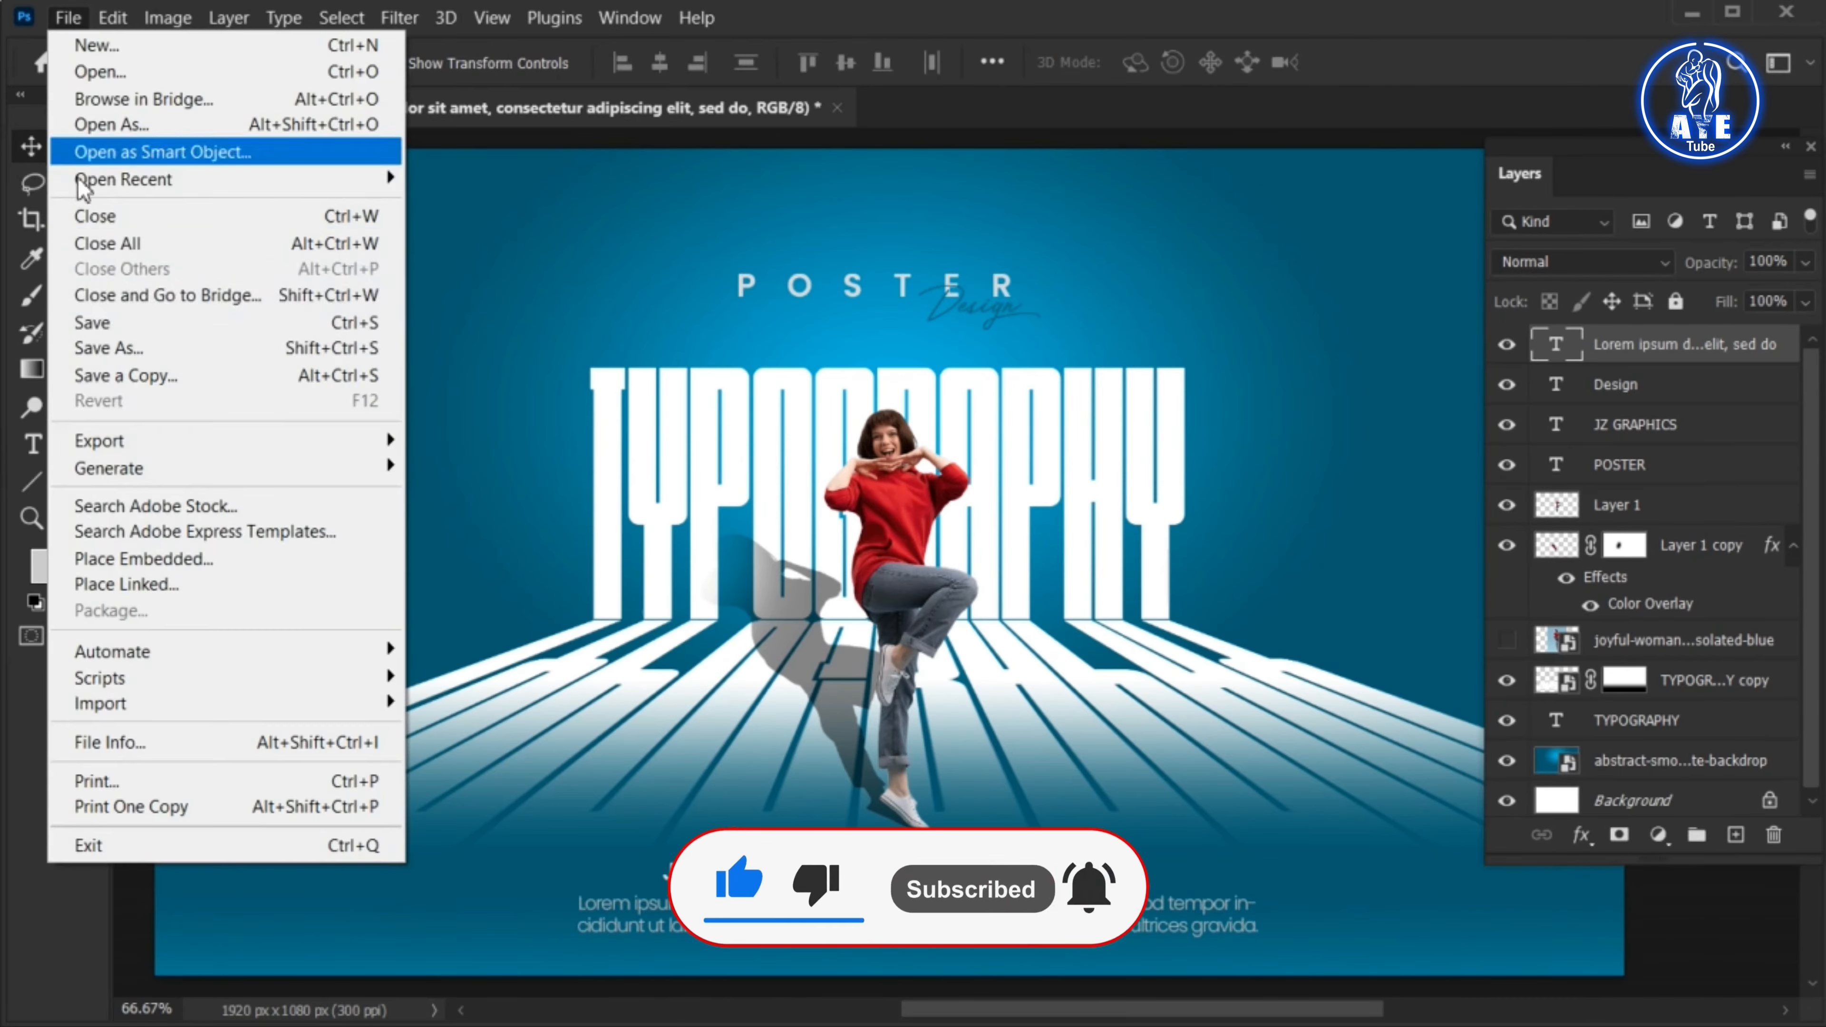
{"action": "left_click", "coordinate": [136, 561]}
{"action": "left_click", "coordinate": [1199, 237]}
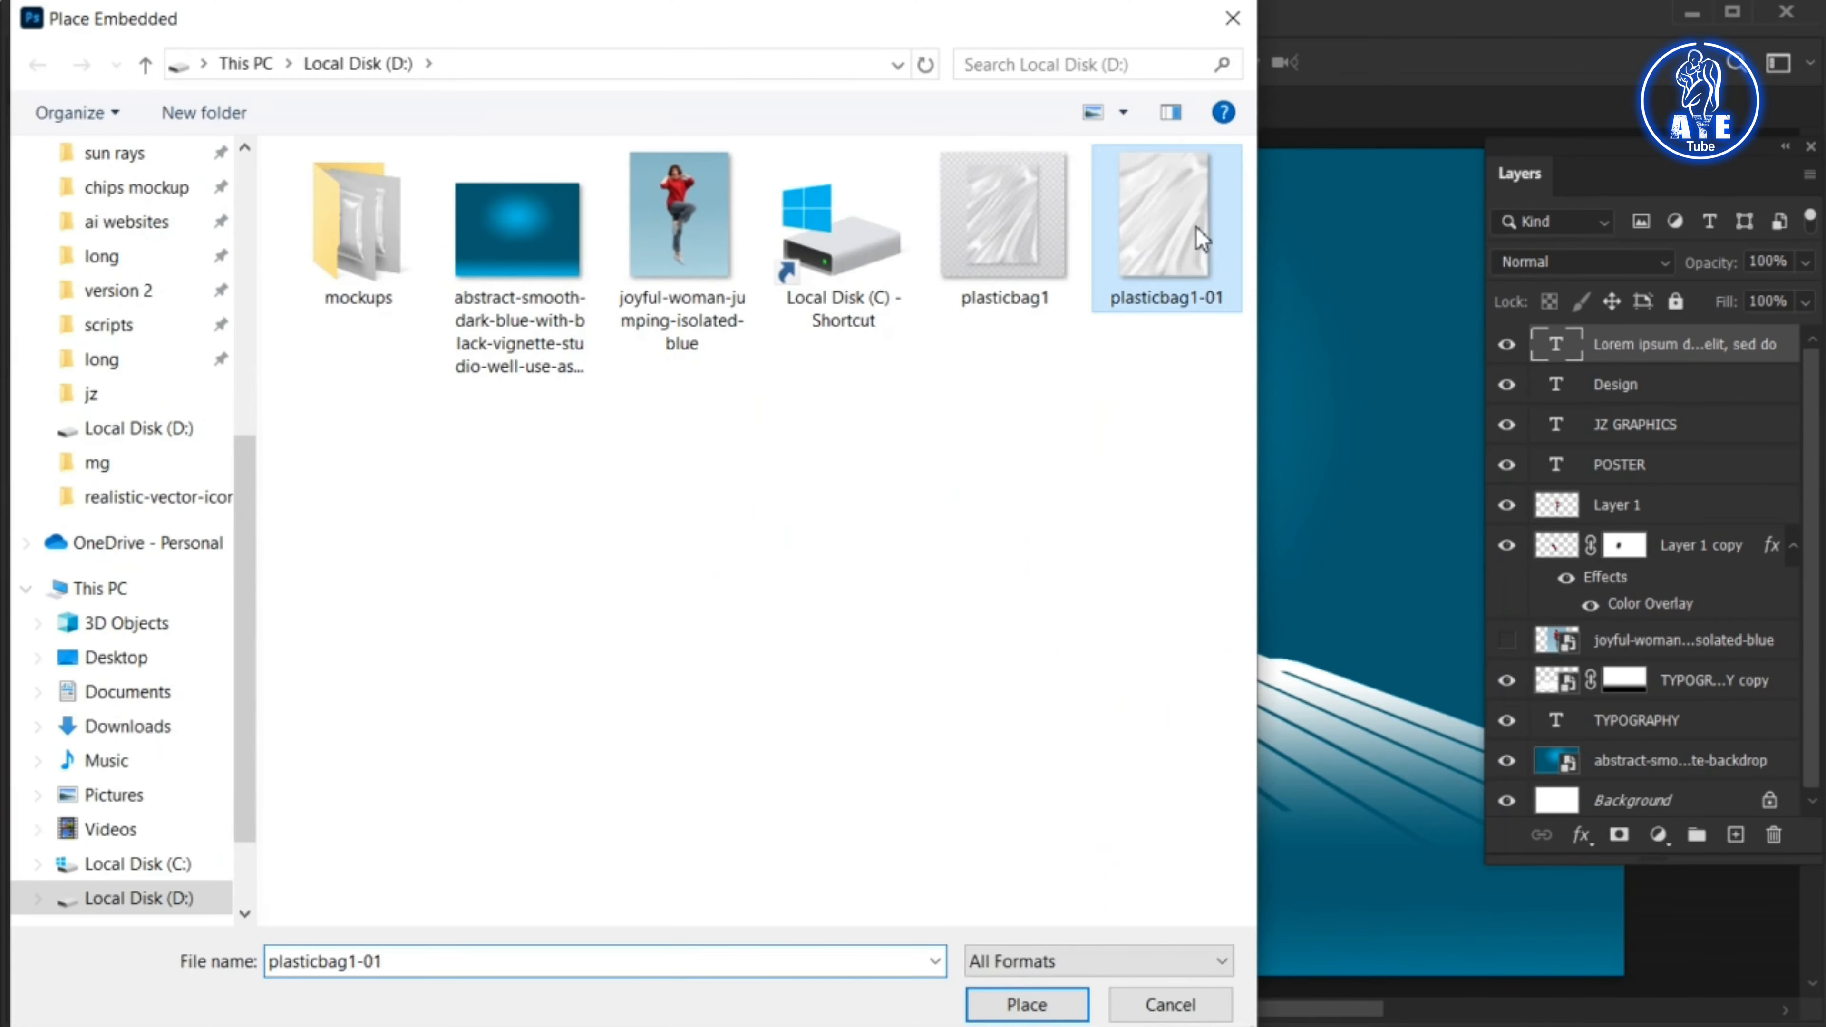
{"action": "left_click", "coordinate": [986, 1005]}
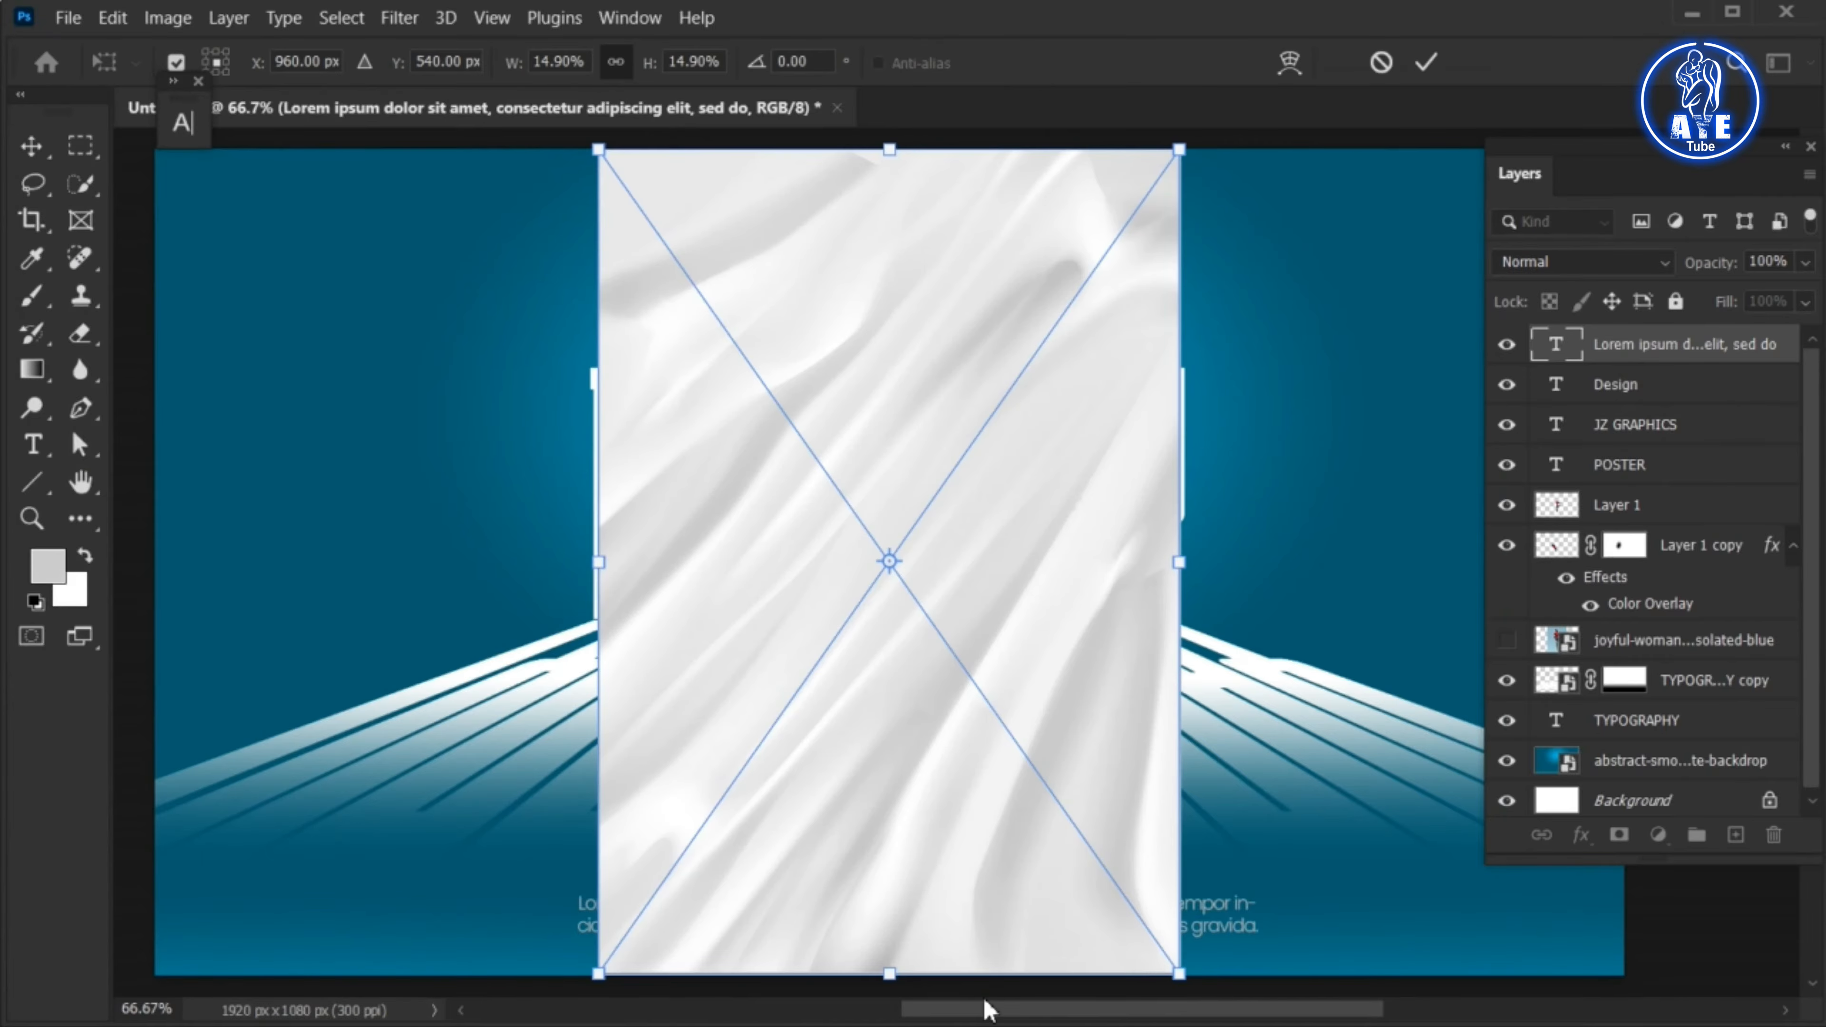
{"action": "key", "text": "ctrl+minus"}
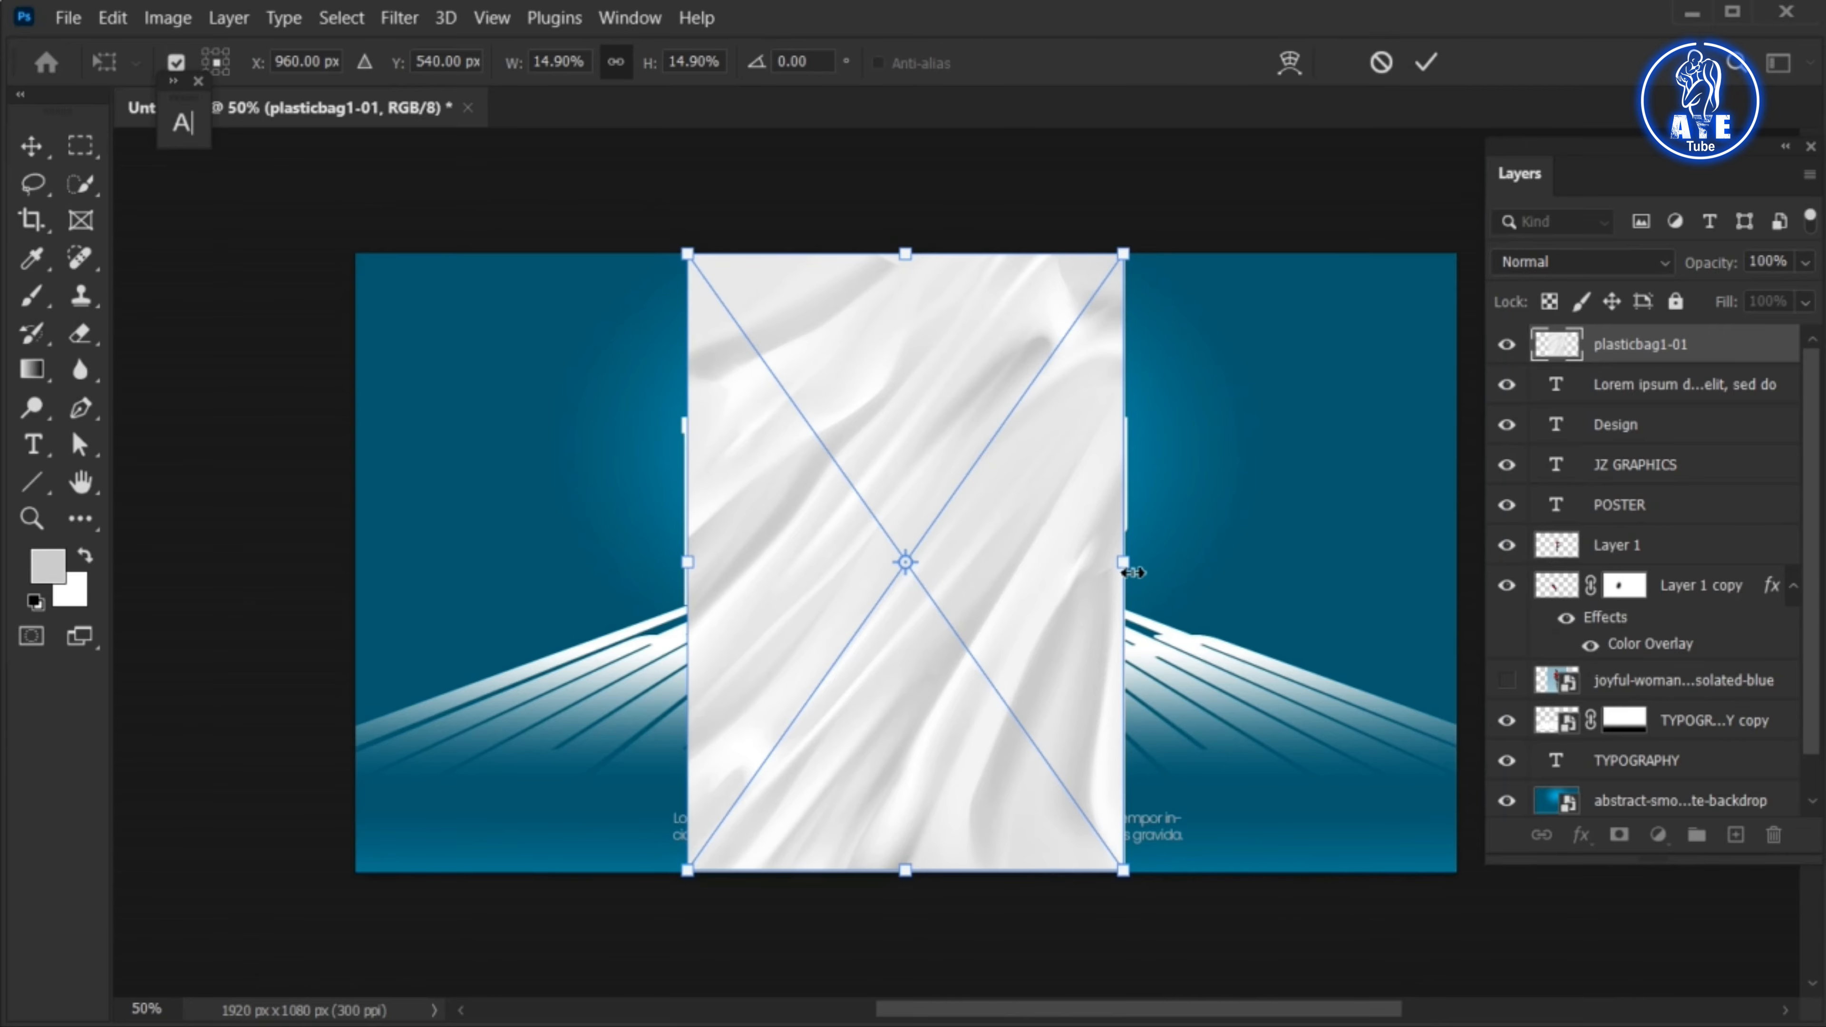
{"action": "left_click_drag", "start_coordinate": [1122, 562], "coordinate": [1460, 693]}
{"action": "left_click", "coordinate": [1426, 63]}
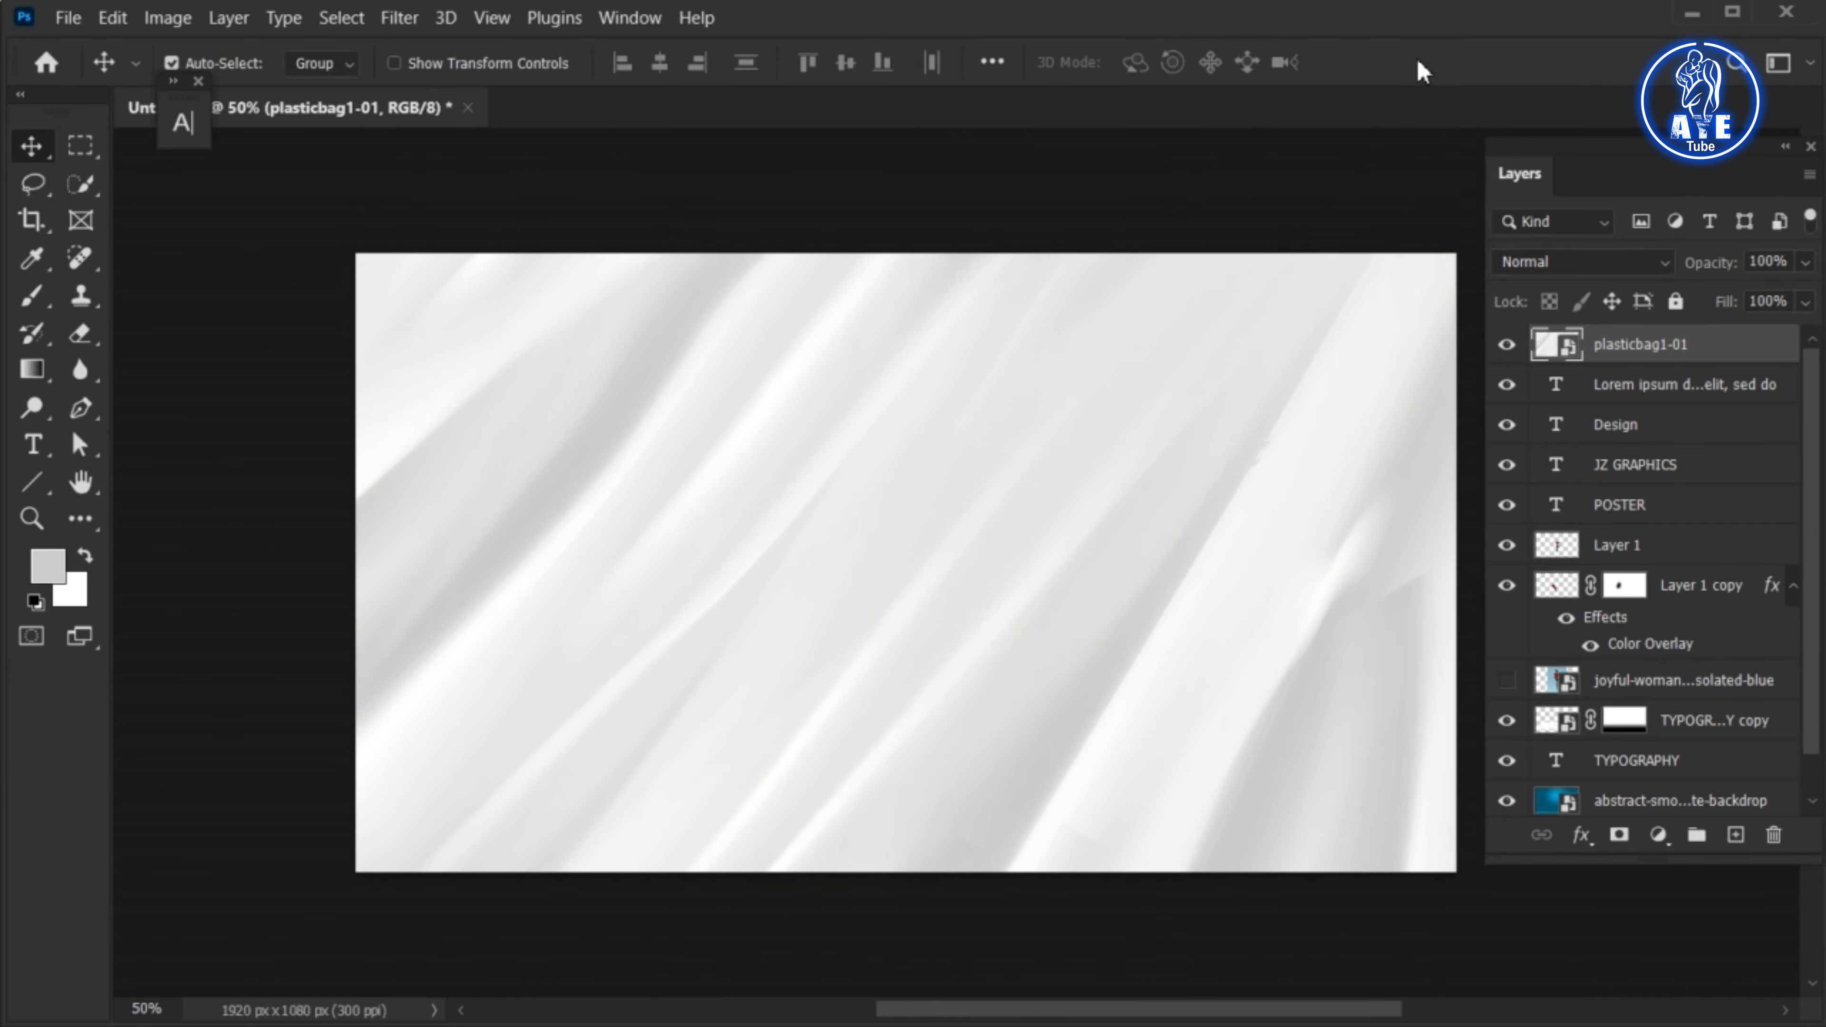
Set the plastic texture's blend mode to Overlay and lower its opacity to a subtle effect, then fit the poster in view
{"action": "left_click", "coordinate": [1618, 263]}
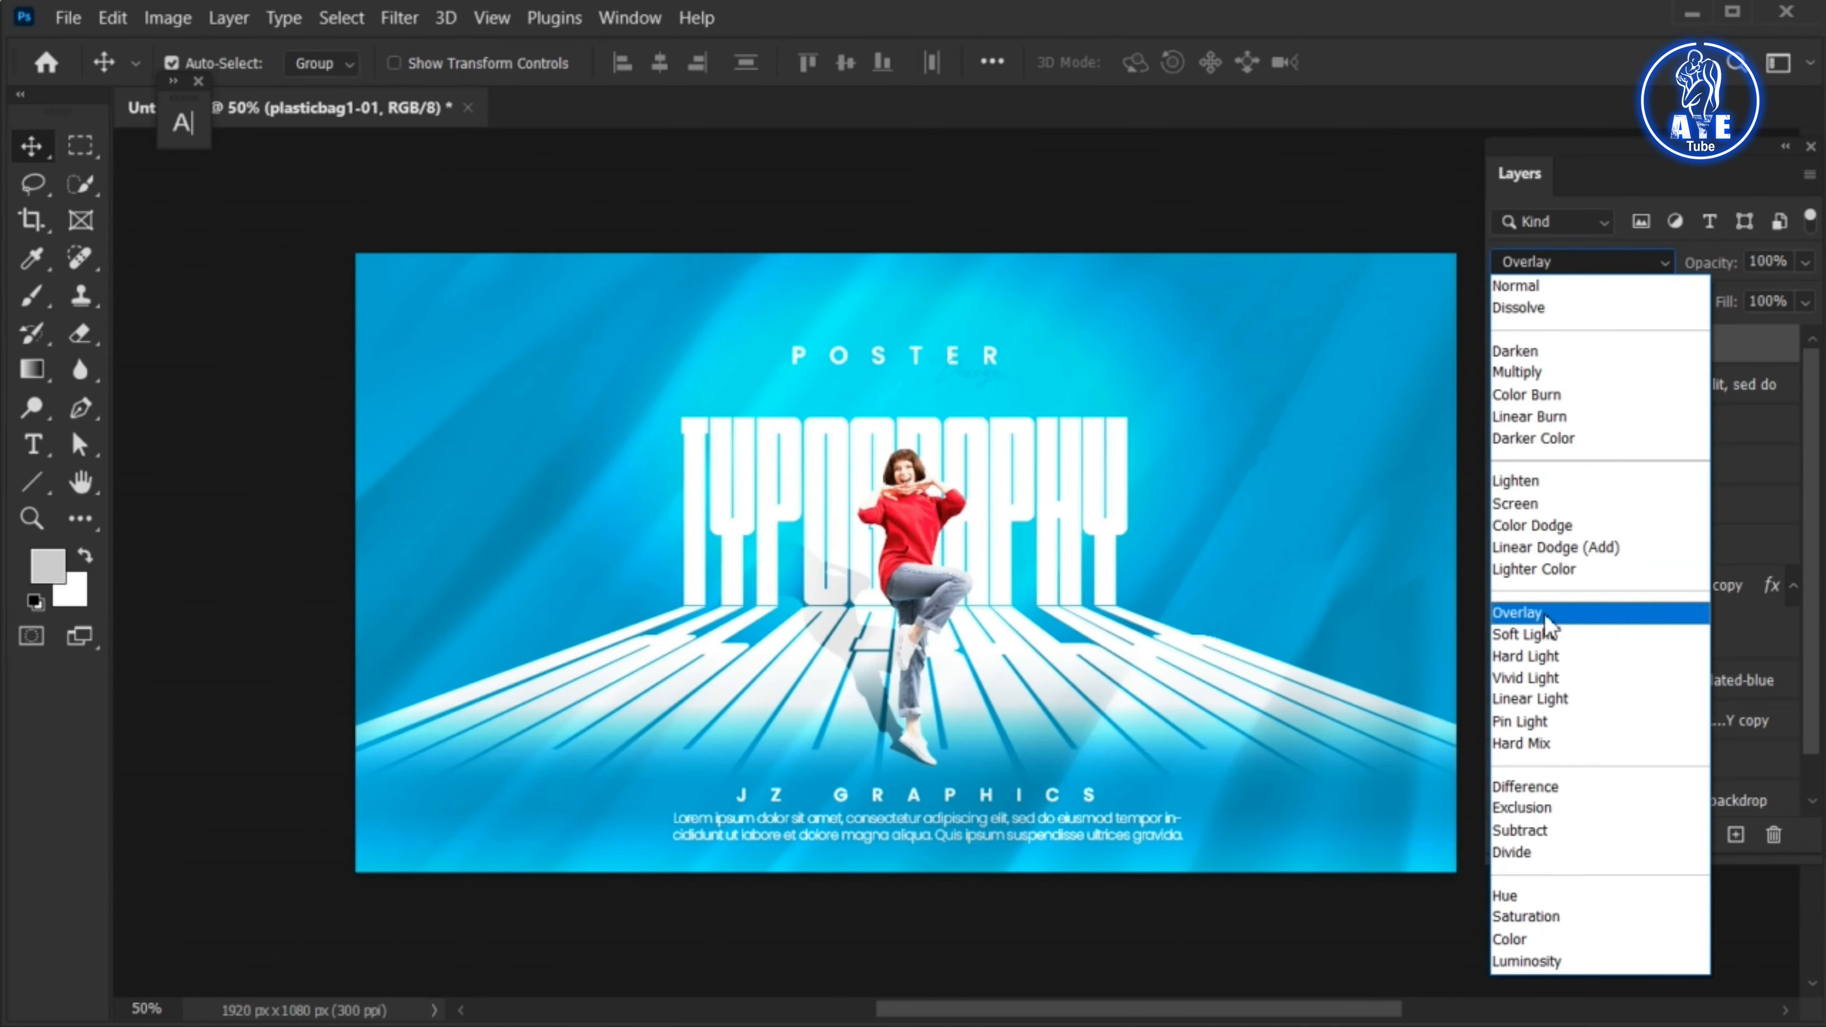
{"action": "left_click", "coordinate": [1544, 619]}
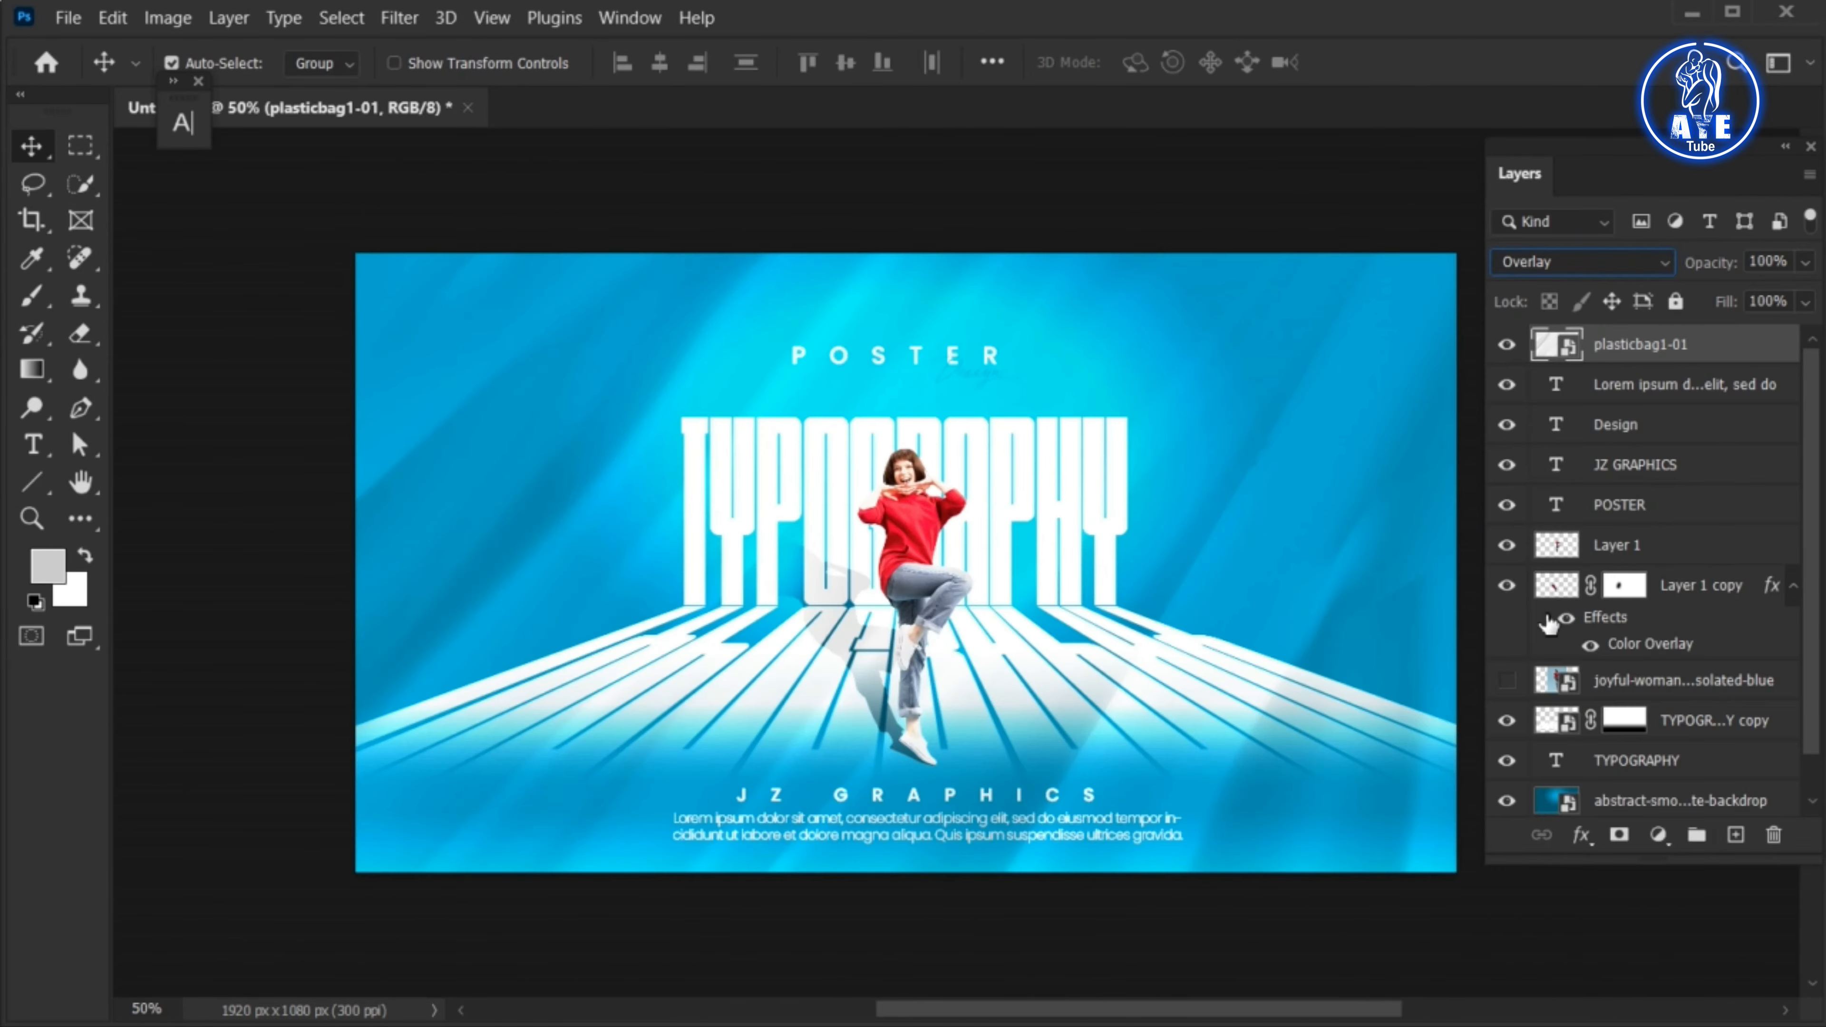
{"action": "left_click", "coordinate": [1806, 264]}
{"action": "left_click_drag", "start_coordinate": [1739, 300], "coordinate": [1715, 299]}
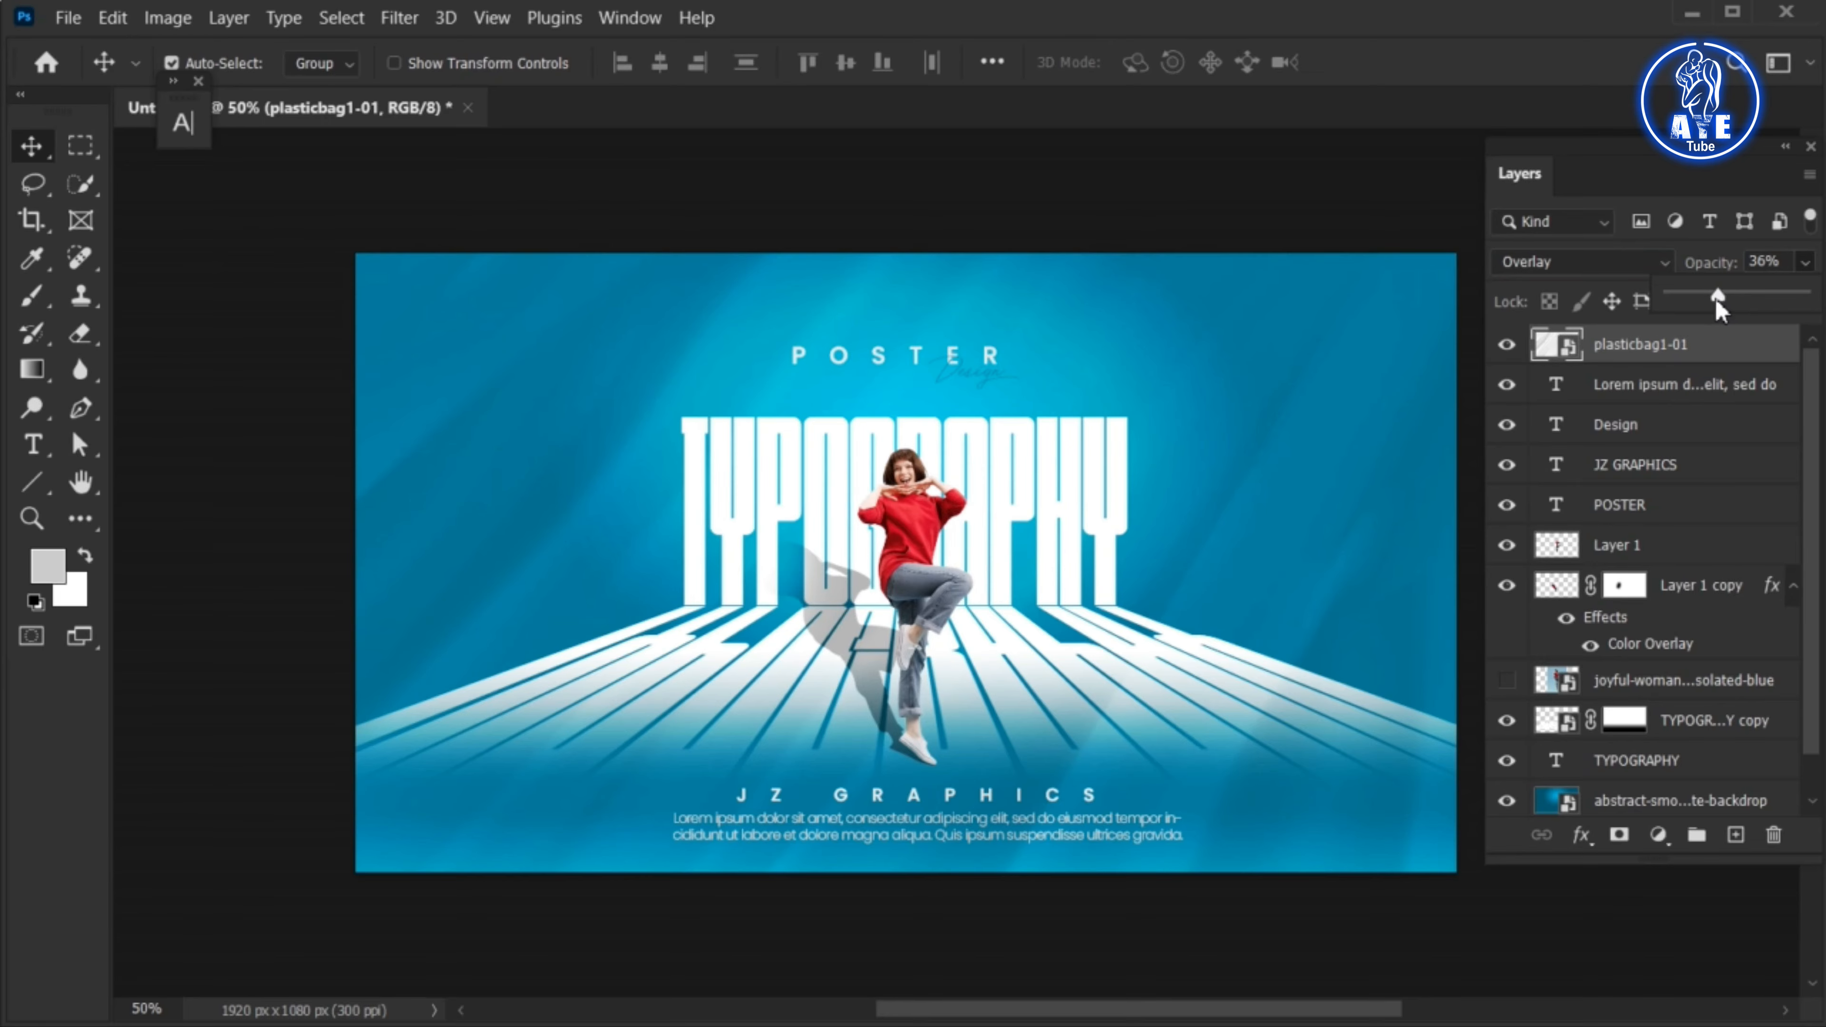
{"action": "left_click", "coordinate": [1786, 146]}
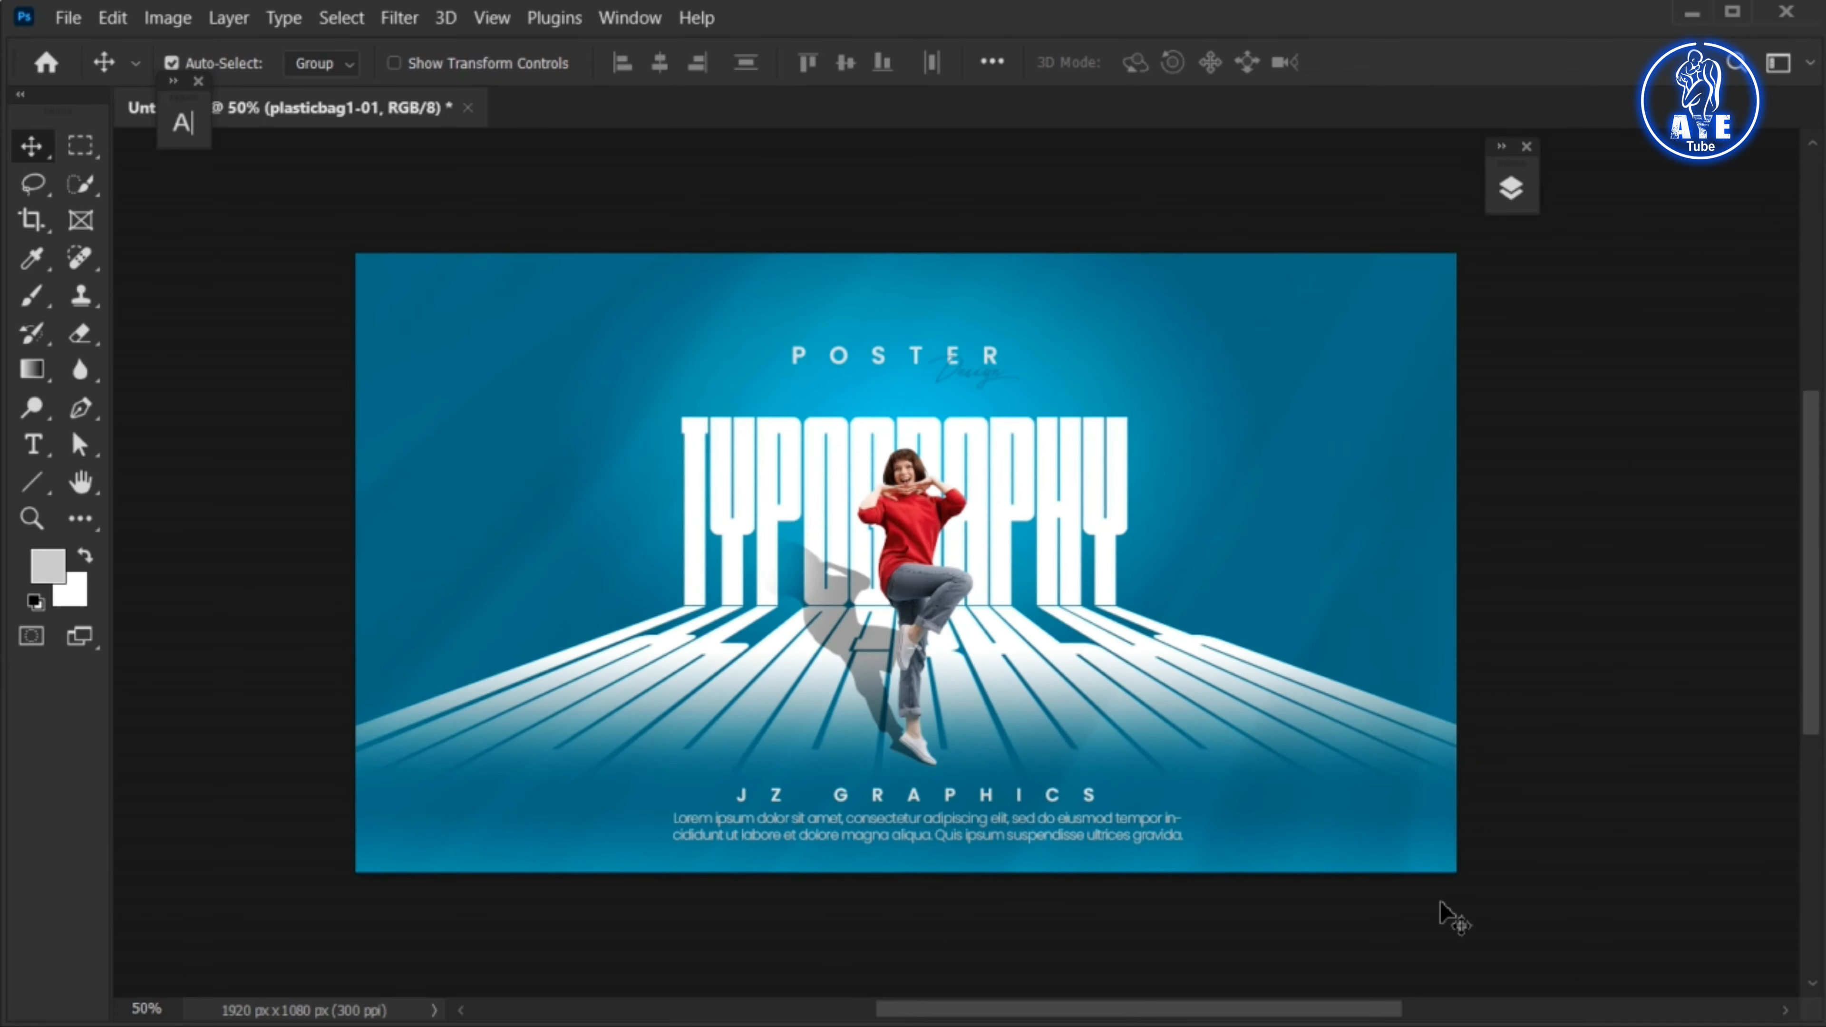
{"action": "key", "text": "ctrl+0"}
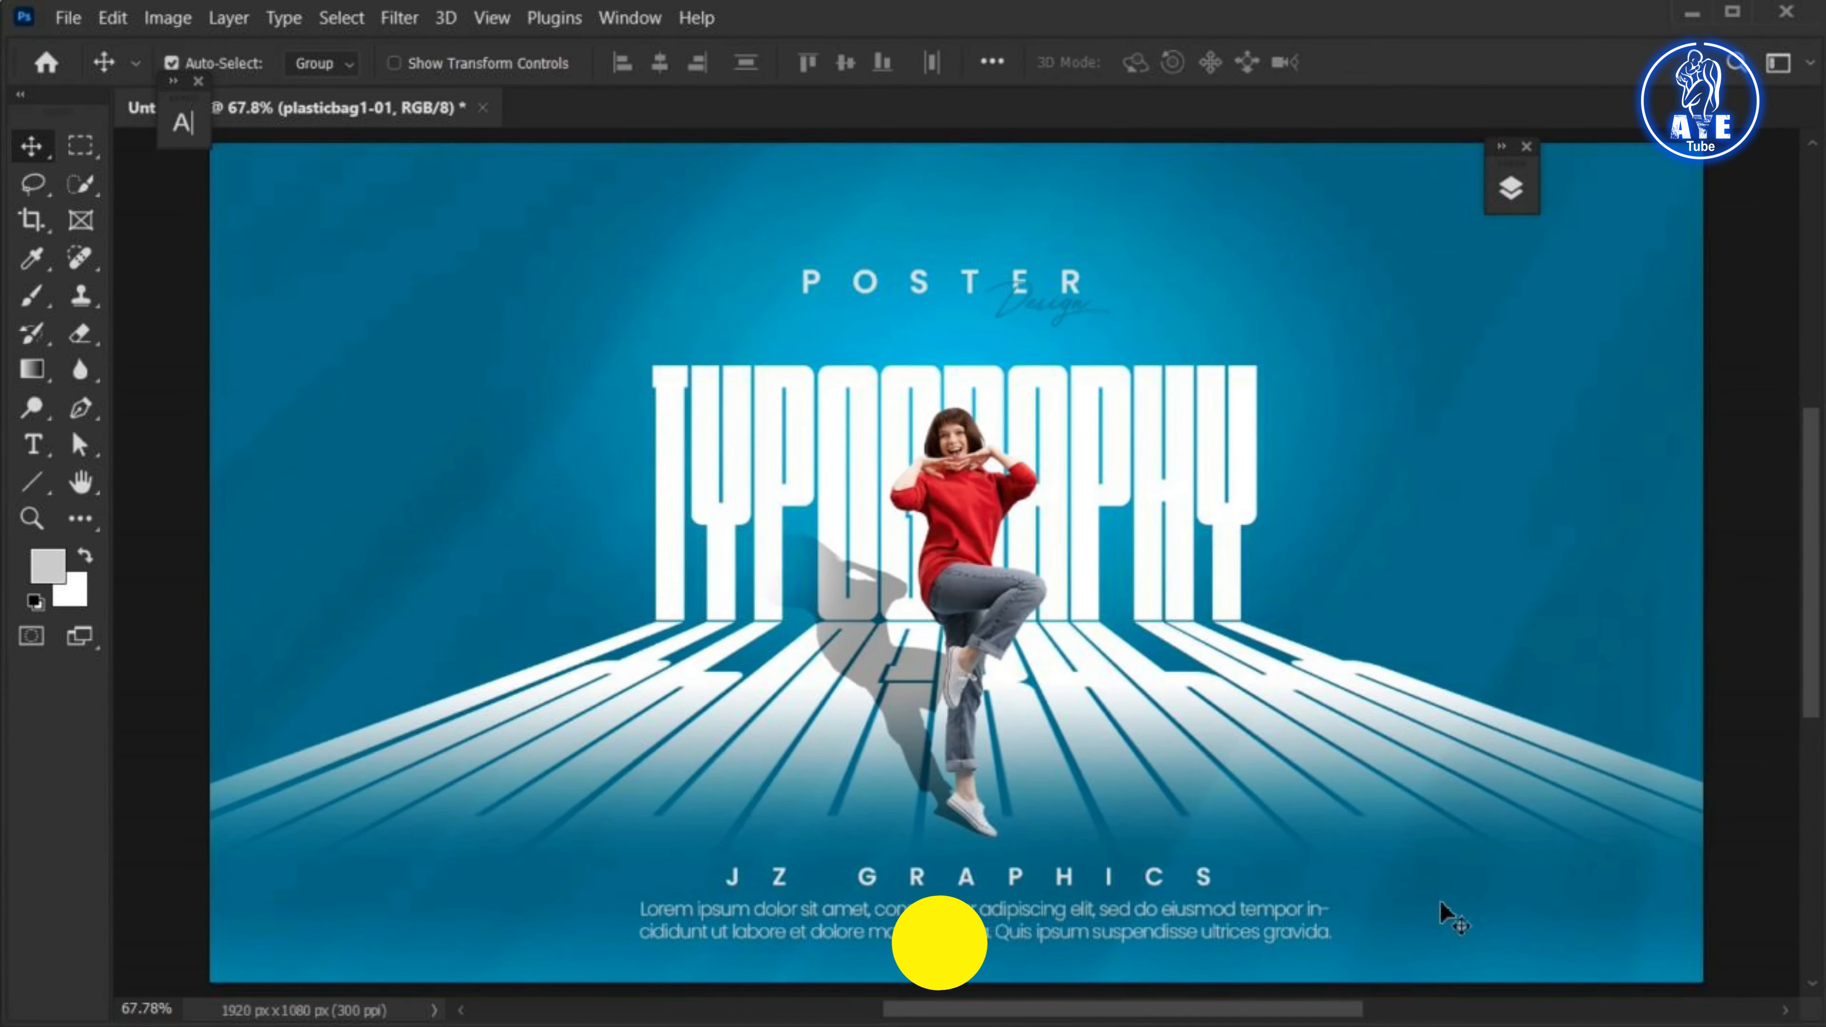